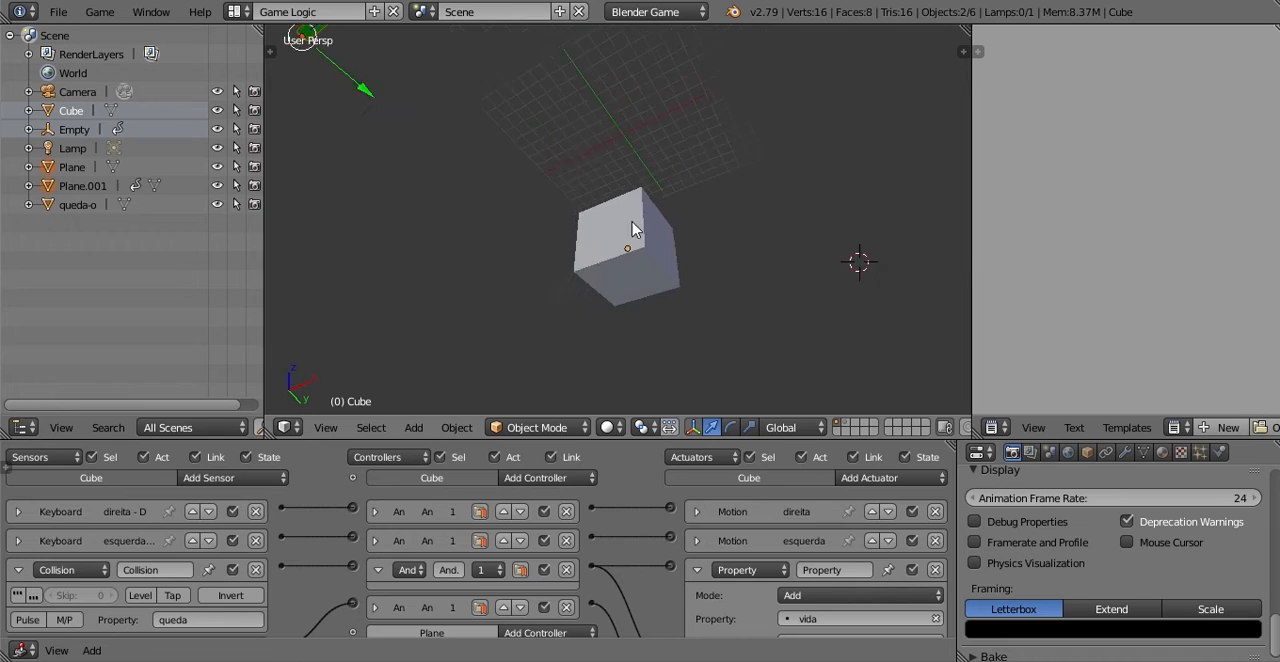
pyautogui.scroll(-4, 655, 210)
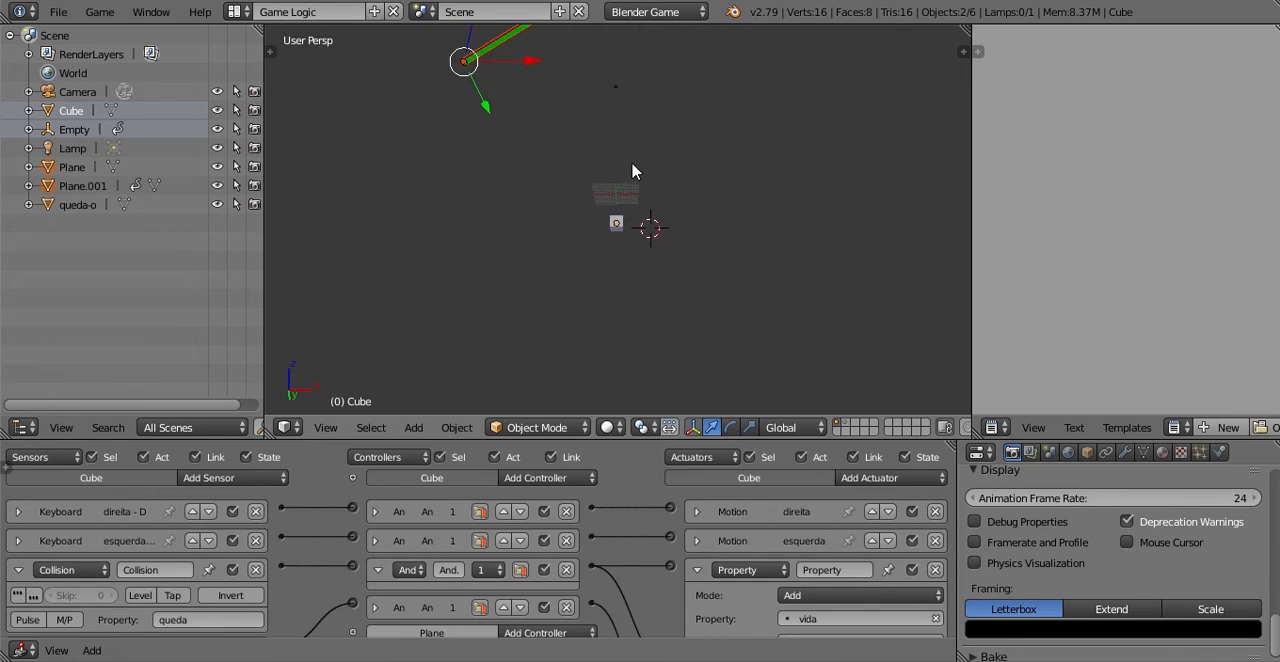
# Step: Reopen the most recently used blend file from the recent files list
pyautogui.click(58, 12)
pyautogui.moveTo(120, 72)
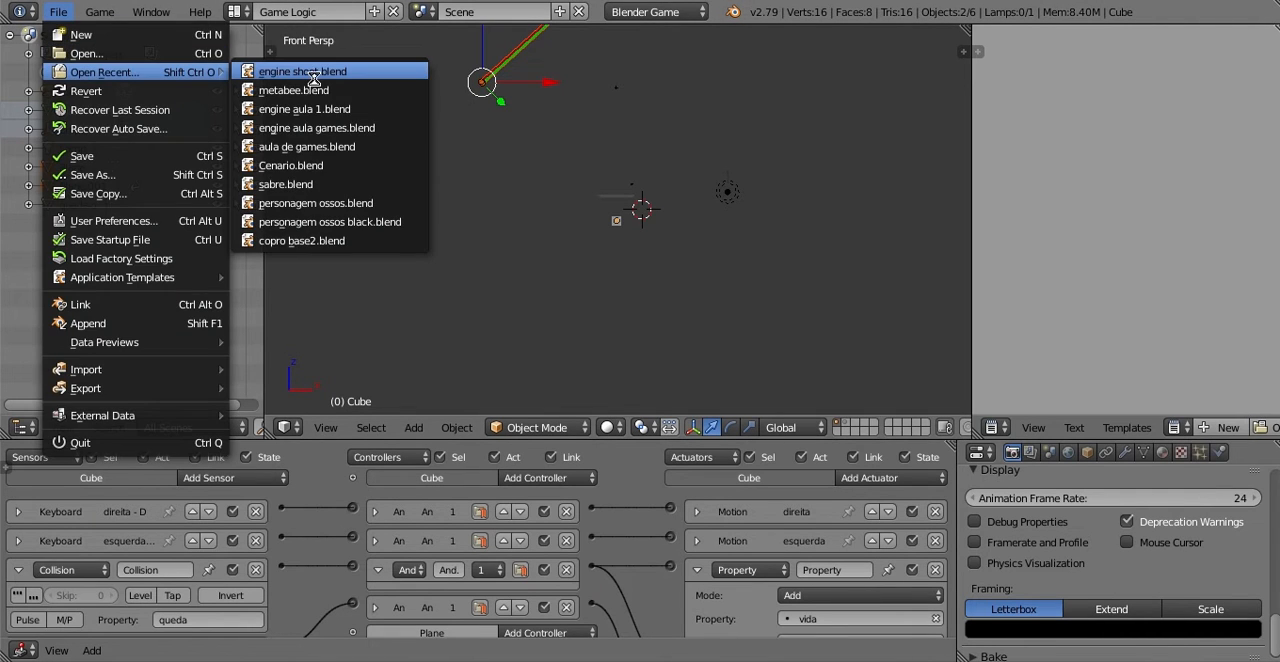
pyautogui.click(313, 74)
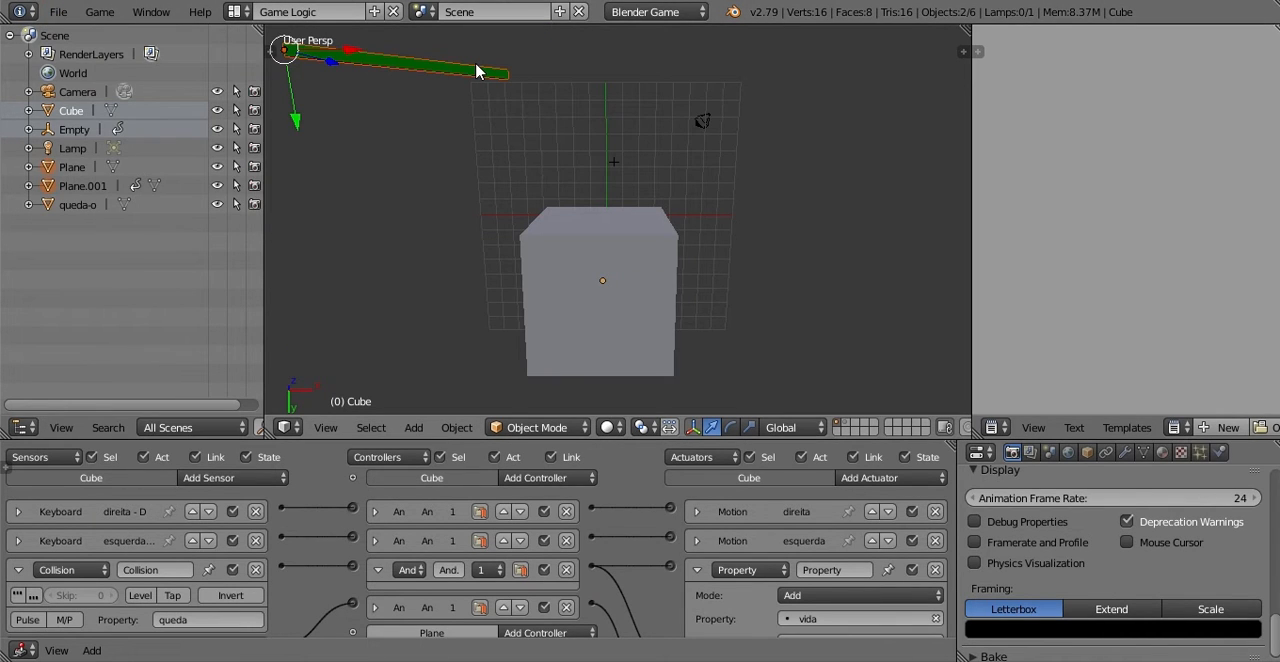
# Step: Clear the rotation of the selected health bar planes and test-run the game briefly
pyautogui.hotkey('alt', 'r')
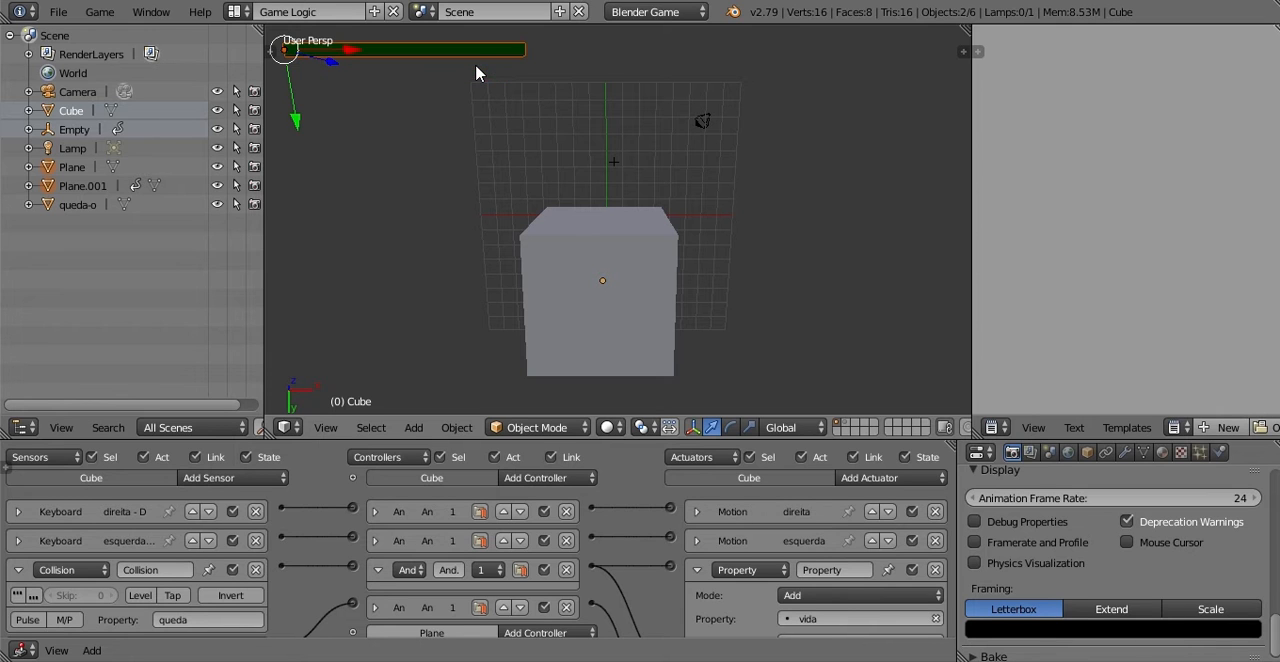
pyautogui.scroll(-5, 474, 116)
pyautogui.press('p')
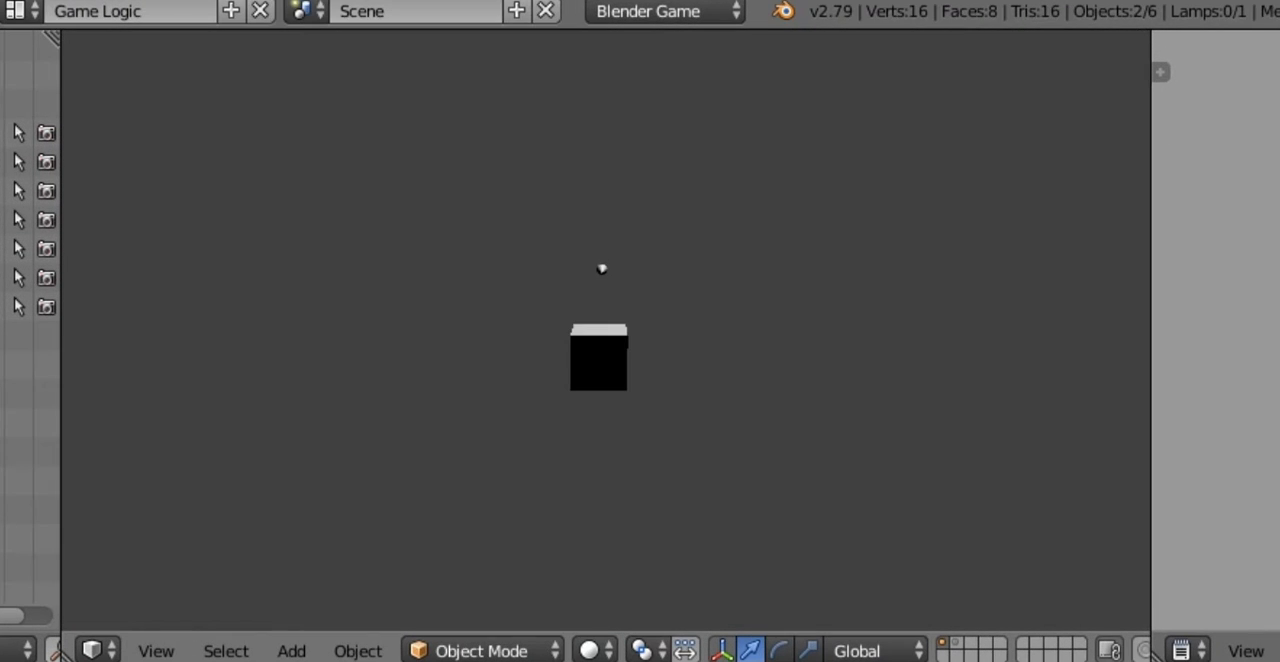
pyautogui.press('Escape')
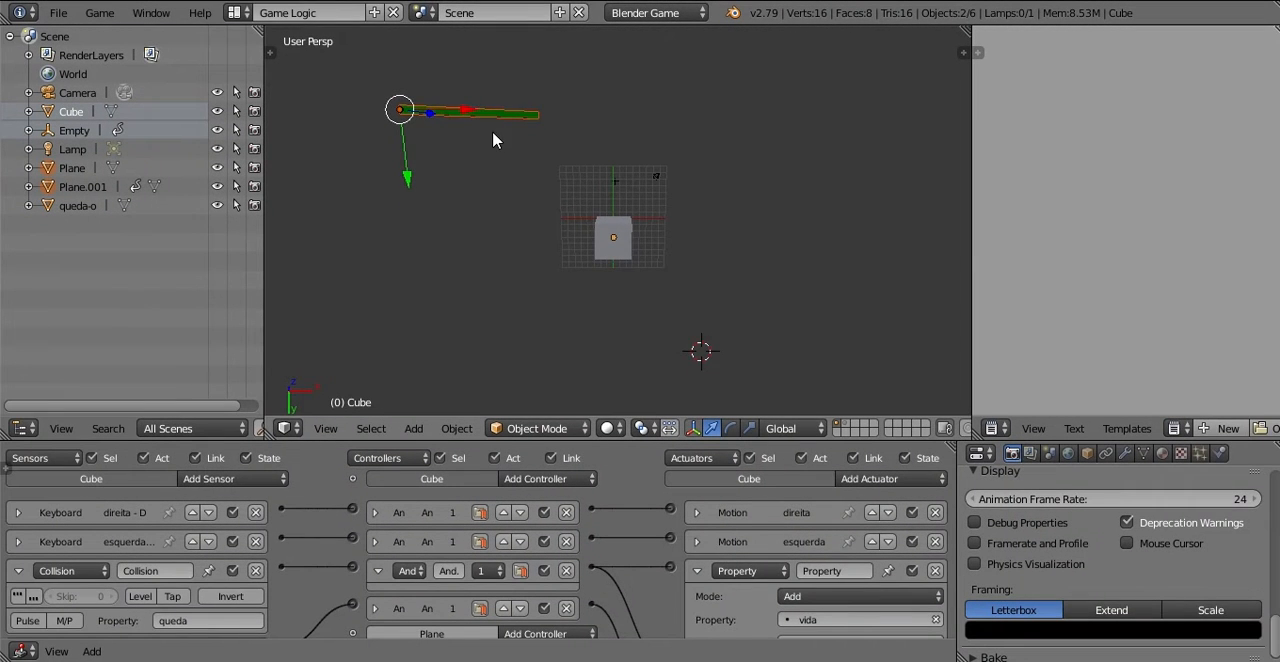
# Step: Rotate the selected health bar planes freehand about the global X axis
pyautogui.moveTo(493, 132); pyautogui.dragTo(495, 268, button='middle')
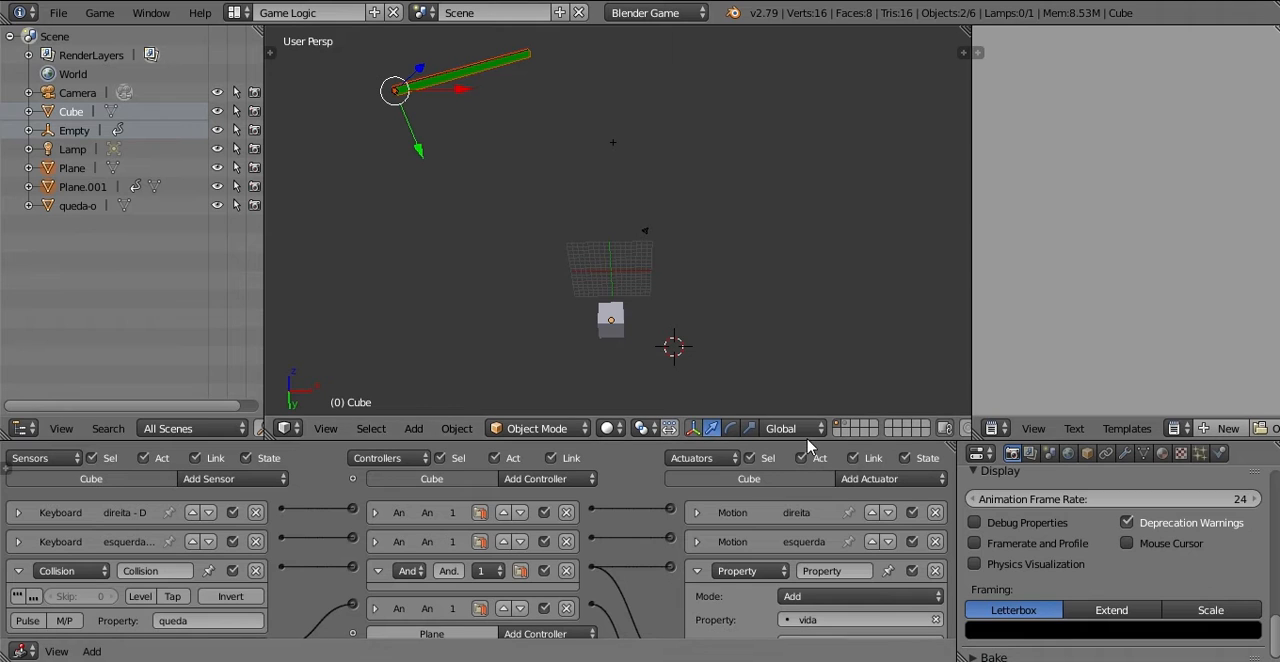
pyautogui.moveTo(634, 165); pyautogui.dragTo(580, 180, button='middle')
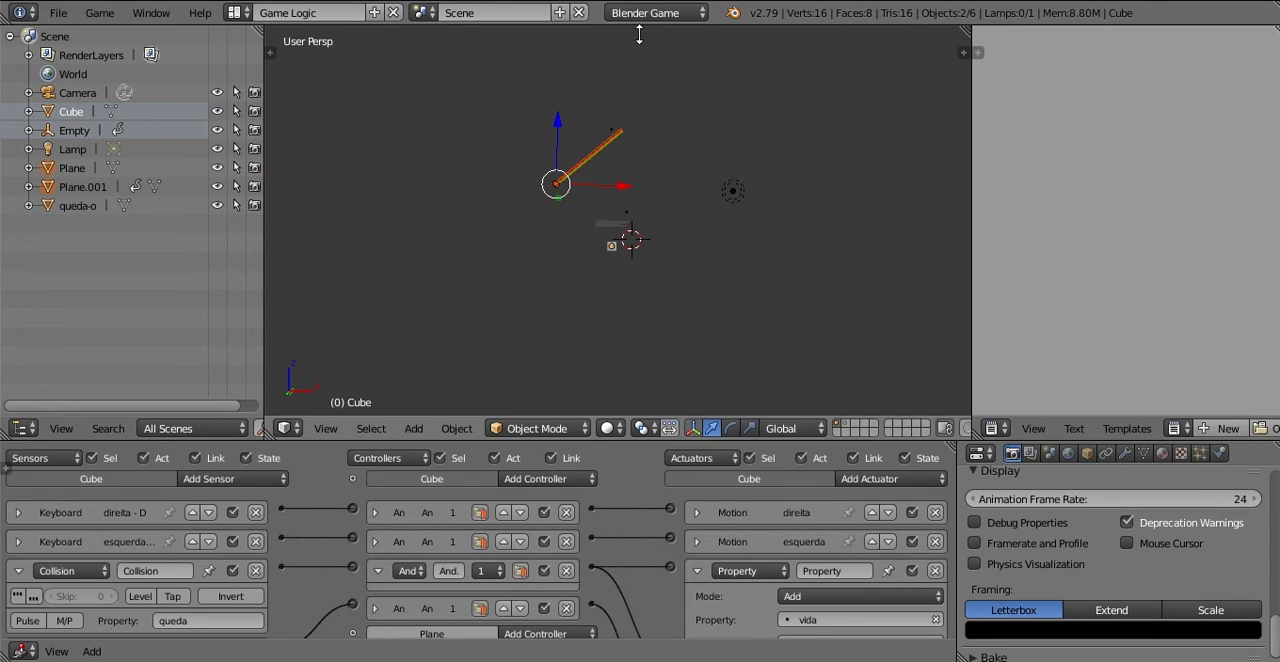
pyautogui.press('r')
pyautogui.press('x')
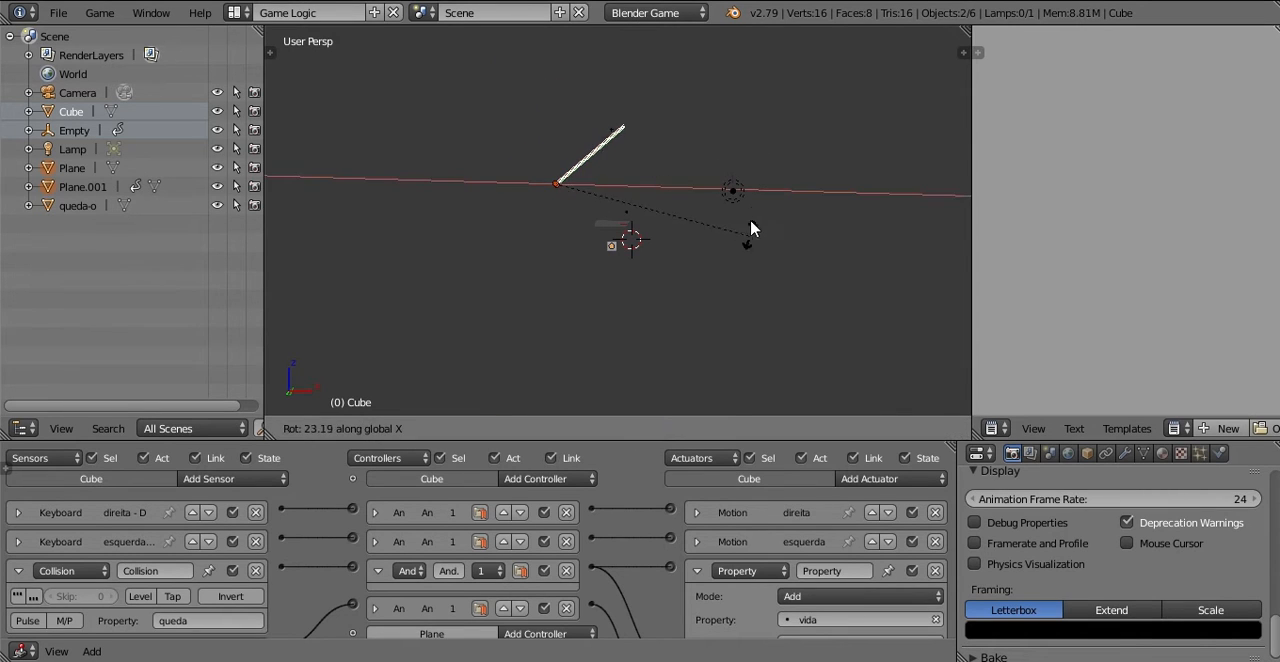
pyautogui.click(717, 291)
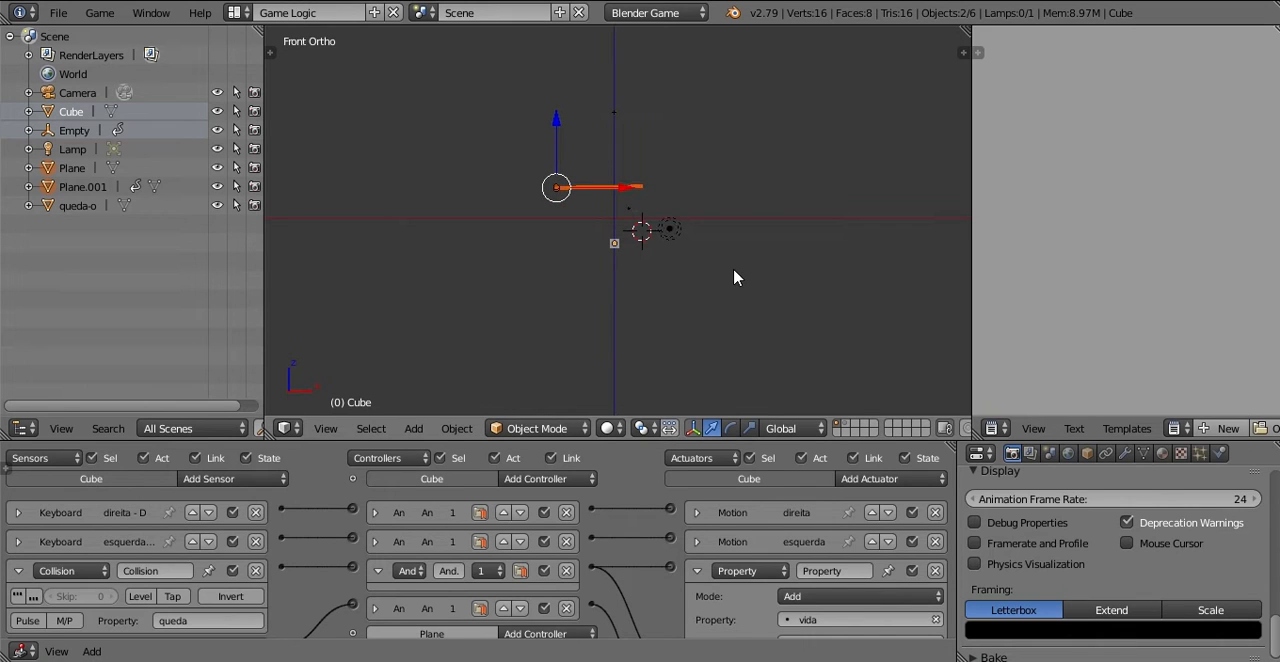
# Step: Level the health bar in the orthographic front view by rotating it about 1.1° around the global Y axis
pyautogui.scroll(7, 734, 277)
pyautogui.scroll(-2, 649, 171)
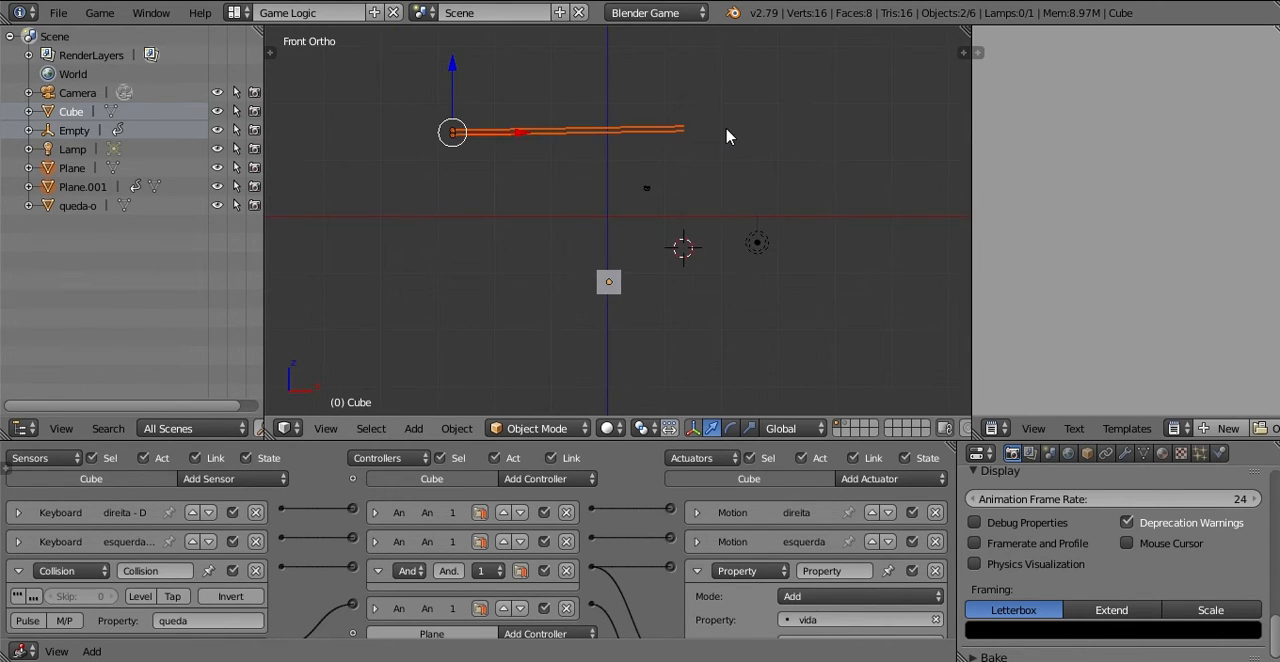
pyautogui.press('r')
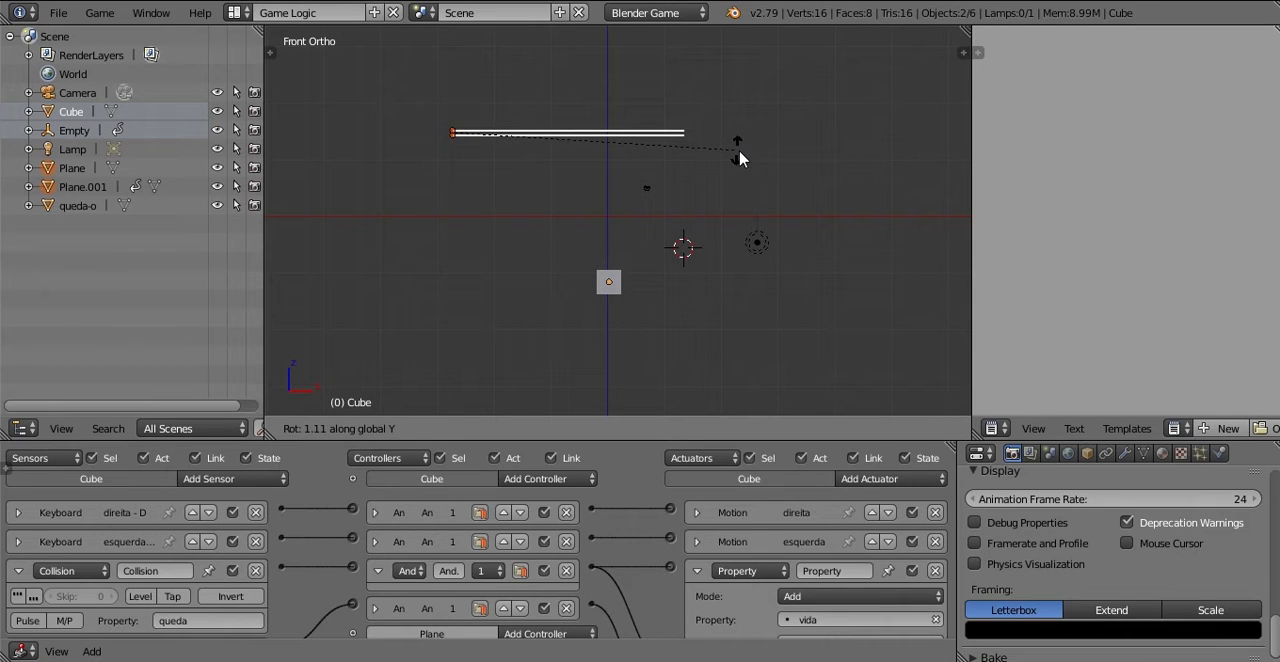
pyautogui.click(739, 156)
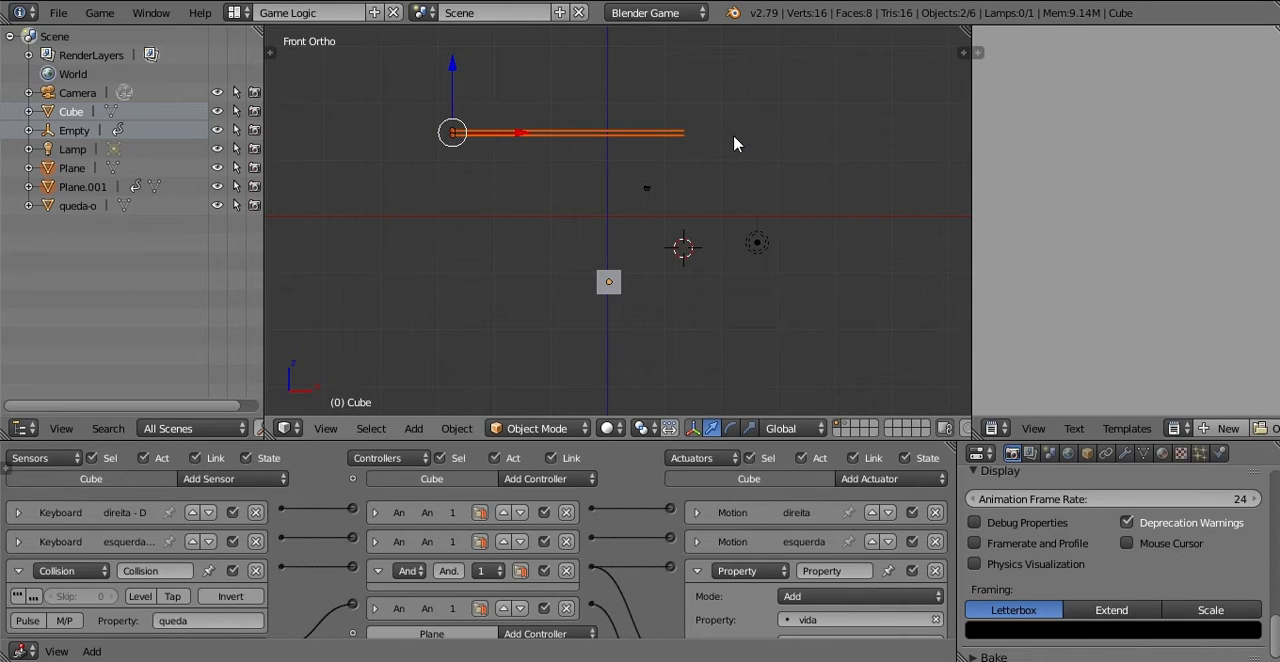
# Step: Rotate the health bar 90° about the global X axis and test-run the game briefly
pyautogui.press('r')
pyautogui.press('x')
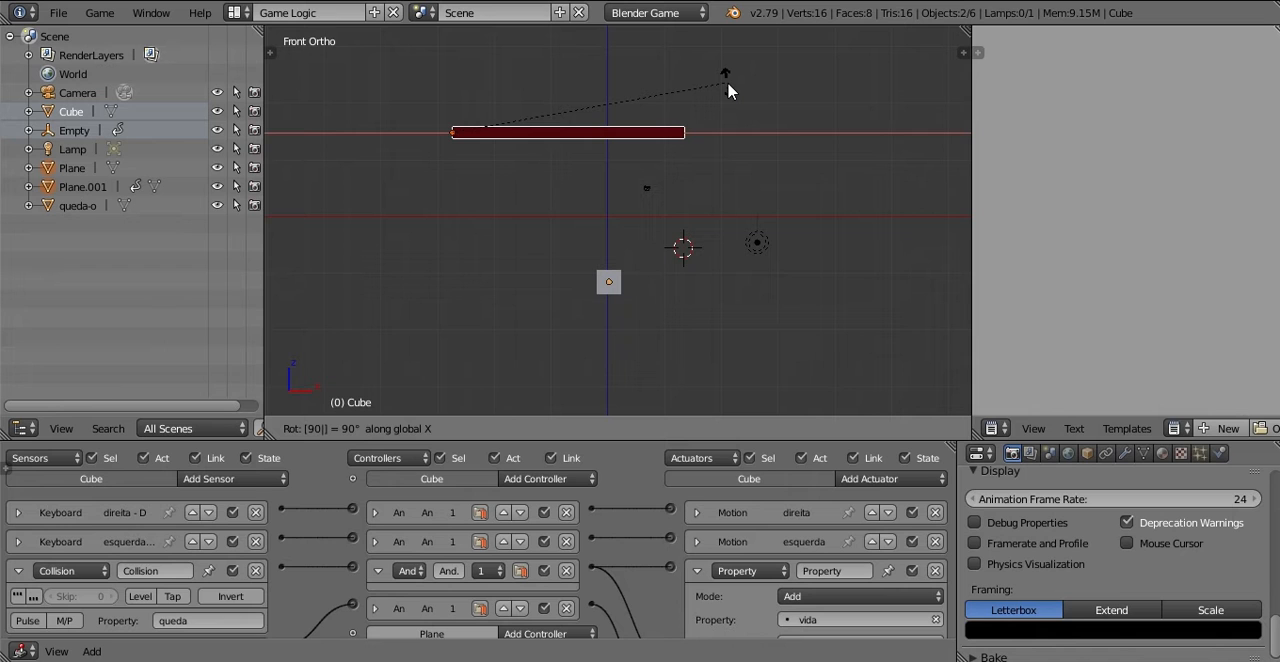
pyautogui.press('Return')
pyautogui.press('p')
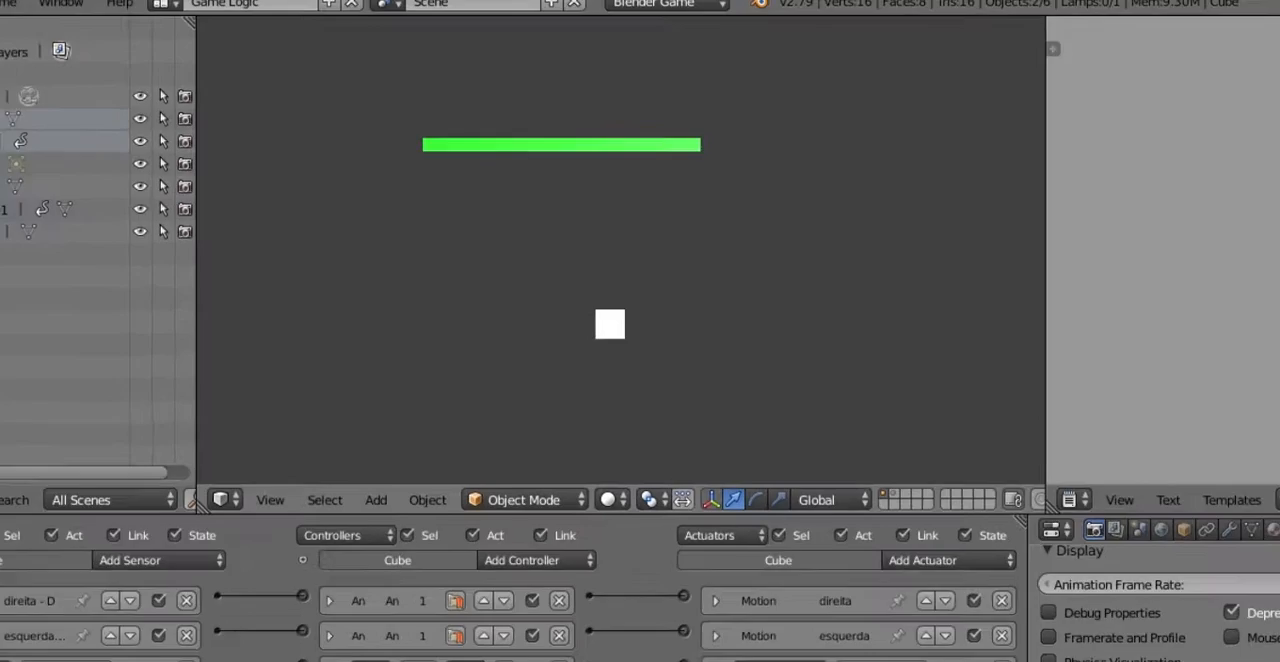
pyautogui.press('Escape')
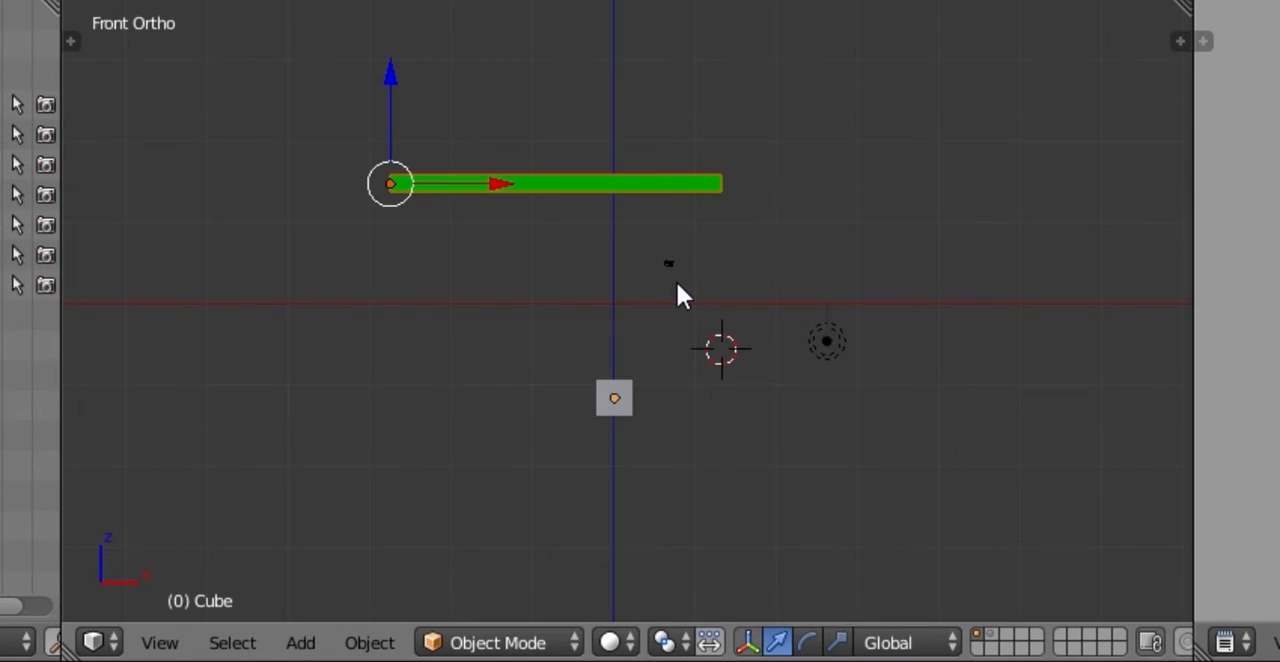
# Step: Move the health bar straight up along the global Z axis, well above the cube
pyautogui.scroll(-3, 676, 283)
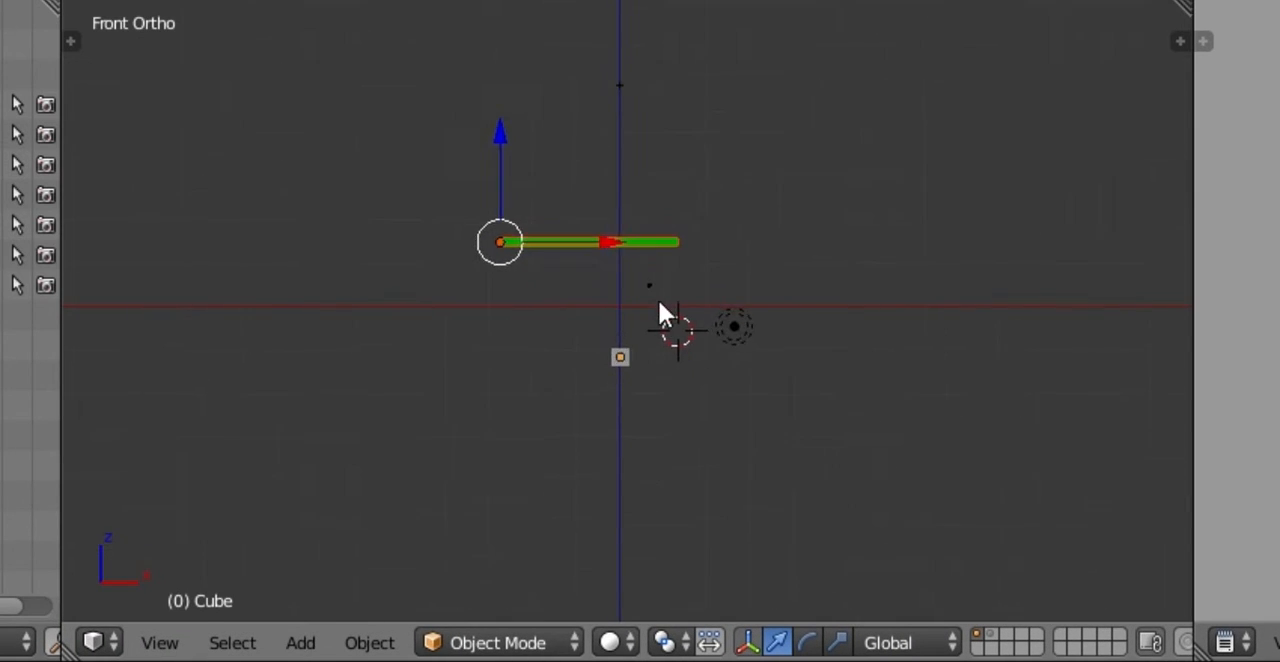
pyautogui.keyDown('shift'); pyautogui.moveTo(658, 298); pyautogui.dragTo(635, 456, button='middle'); pyautogui.keyUp('shift')
pyautogui.moveTo(475, 298); pyautogui.dragTo(475, 230)
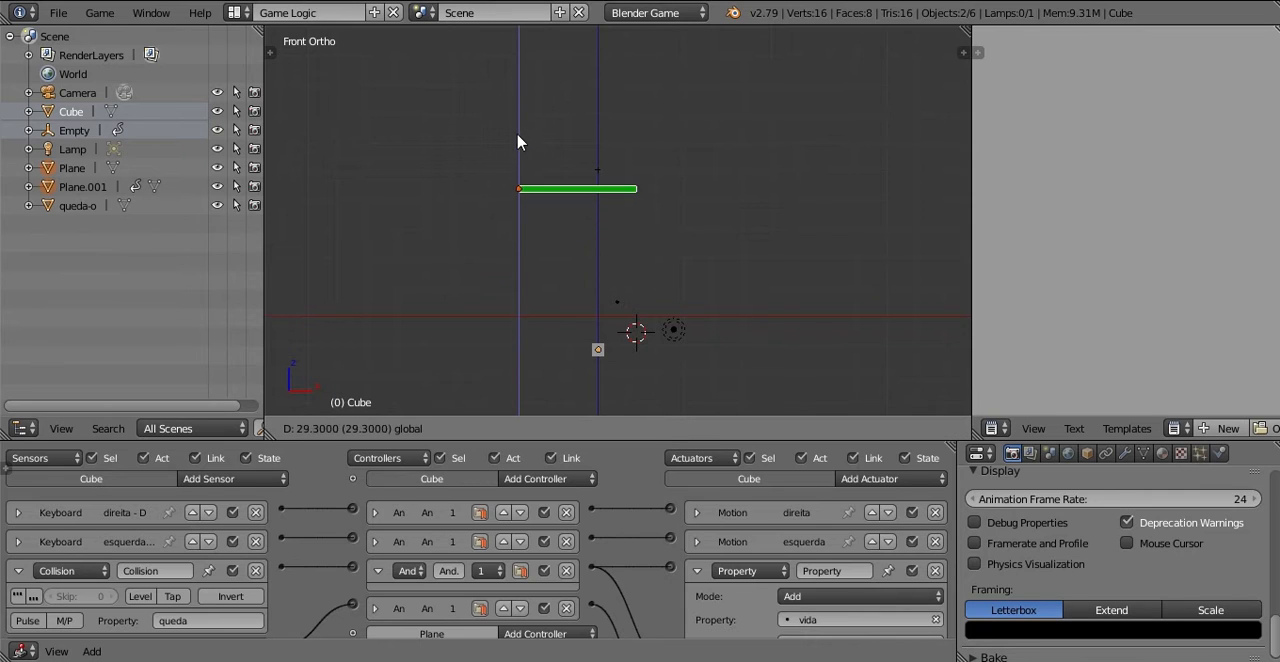
pyautogui.click(704, 270)
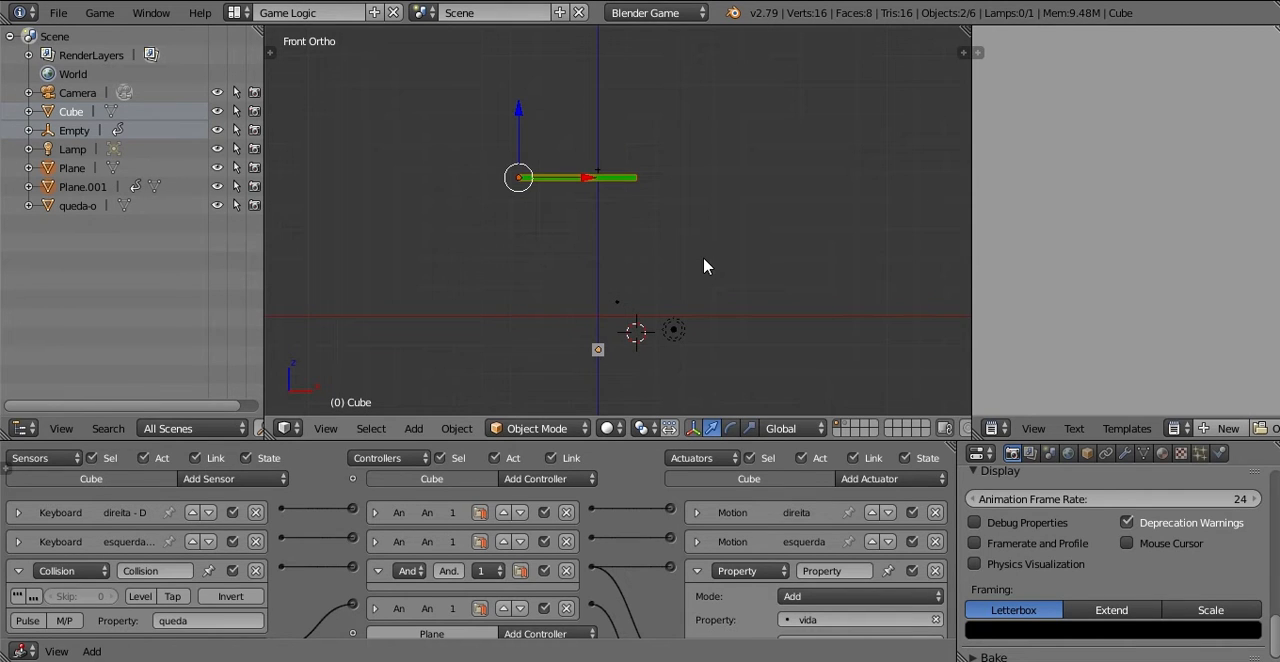
# Step: Run the game and steer the cube sideways under the falling spikes to test the health bar draining, then stop it
pyautogui.moveTo(704, 243)
pyautogui.keyDown('ctrl'); pyautogui.mouseDown(button='middle')
pyautogui.moveTo(673, 293)
pyautogui.moveTo(696, 232)
pyautogui.mouseUp(button='middle'); pyautogui.keyUp('ctrl')
pyautogui.keyDown('ctrl'); pyautogui.moveTo(696, 232); pyautogui.dragTo(728, 225, button='middle'); pyautogui.keyUp('ctrl')
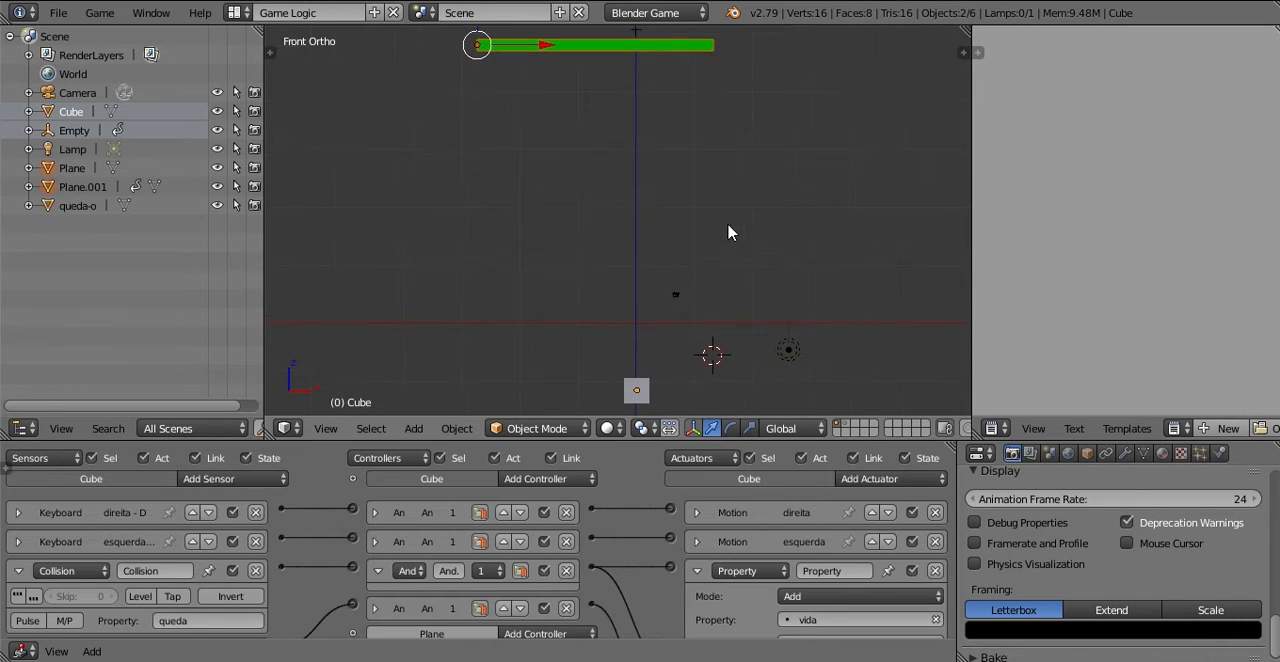
pyautogui.press('p')
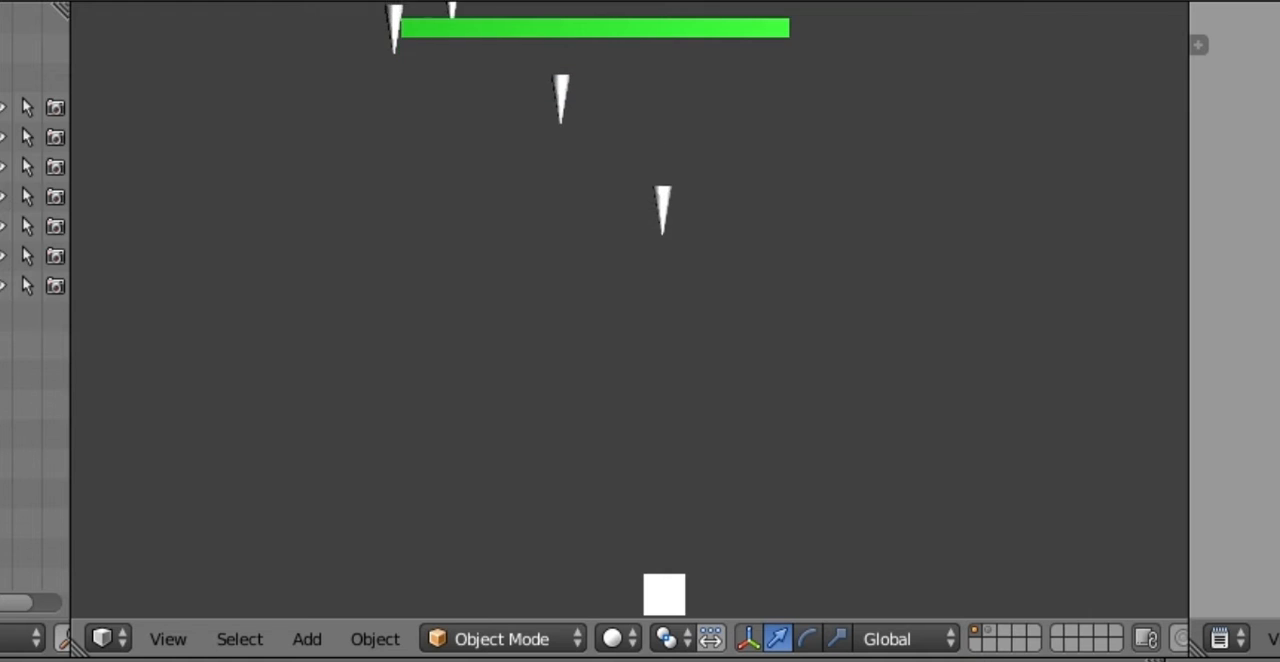
pyautogui.press('Left')
pyautogui.press('Right')
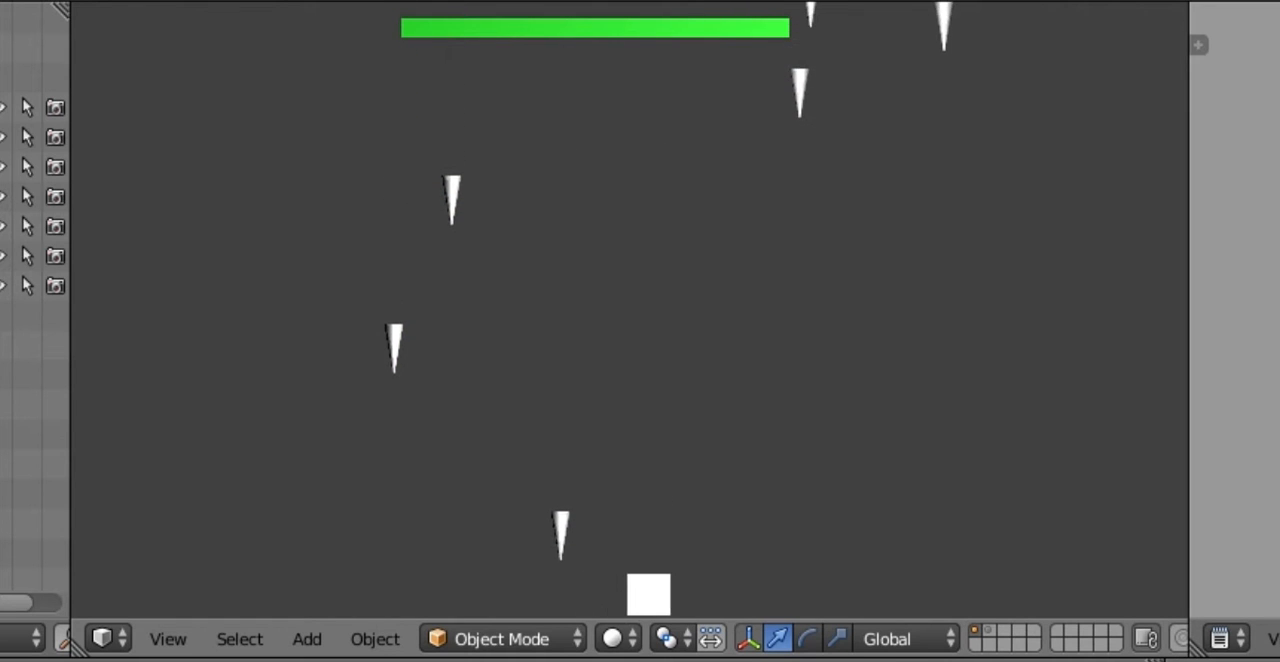
pyautogui.press('Right')
pyautogui.press('Left')
pyautogui.press('Right')
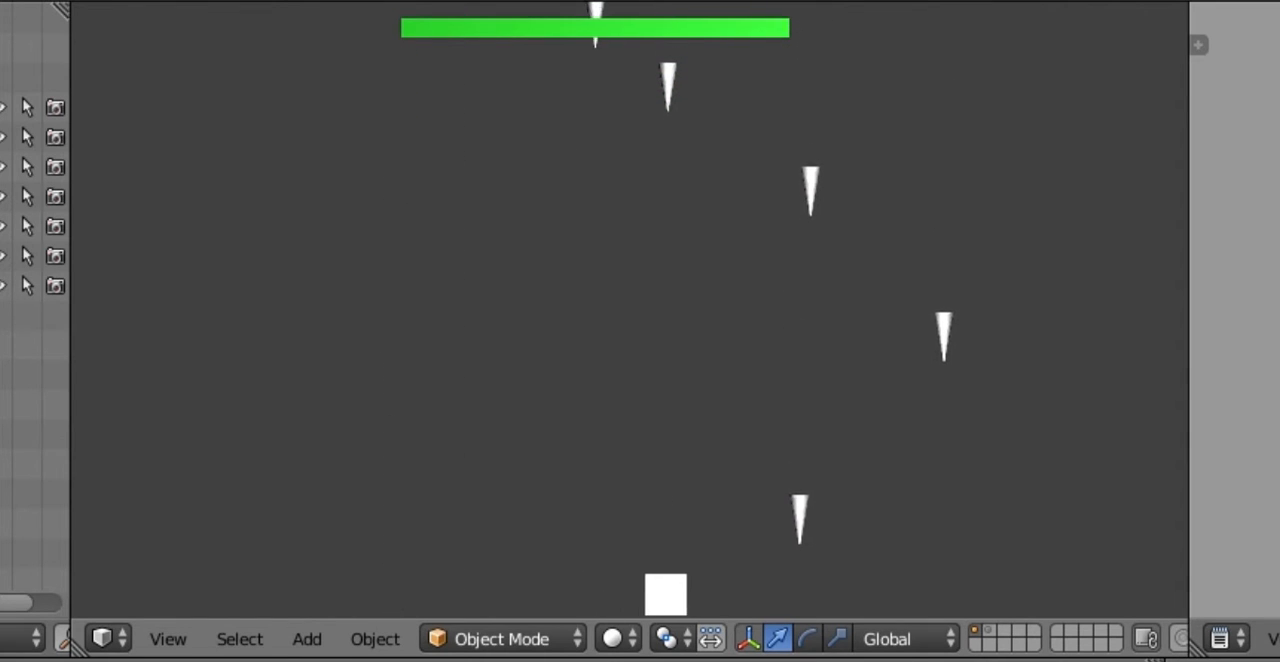
pyautogui.press('Left')
pyautogui.press('Left')
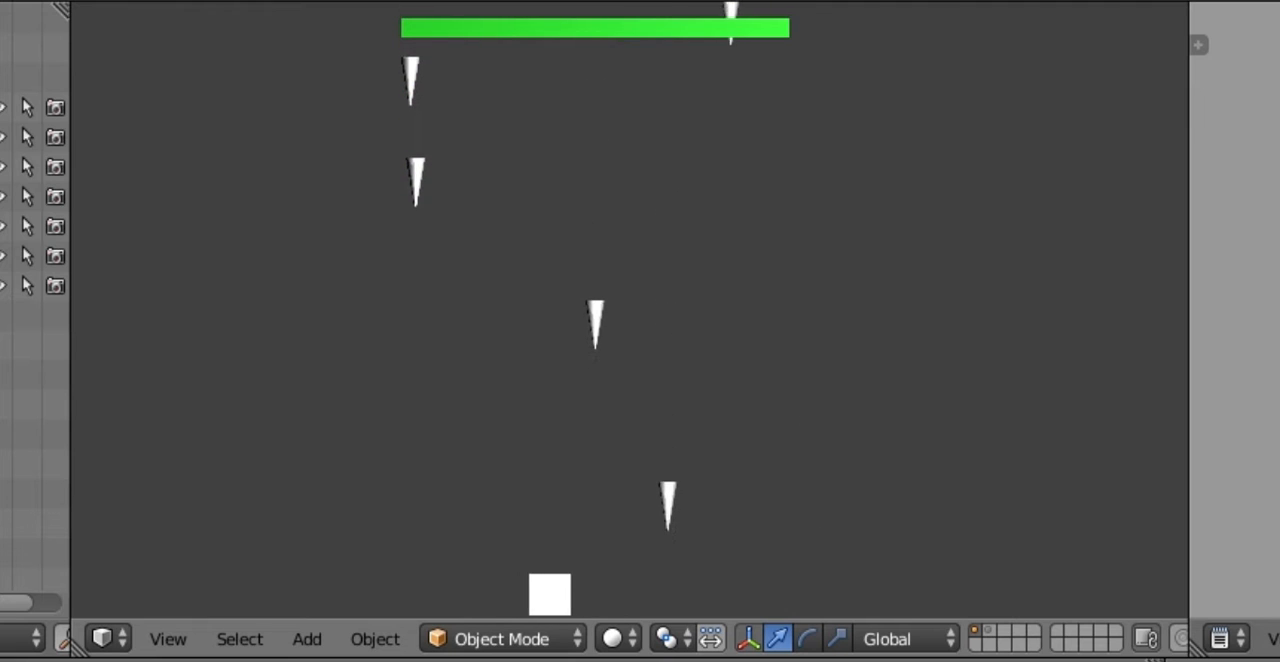
pyautogui.press('Right')
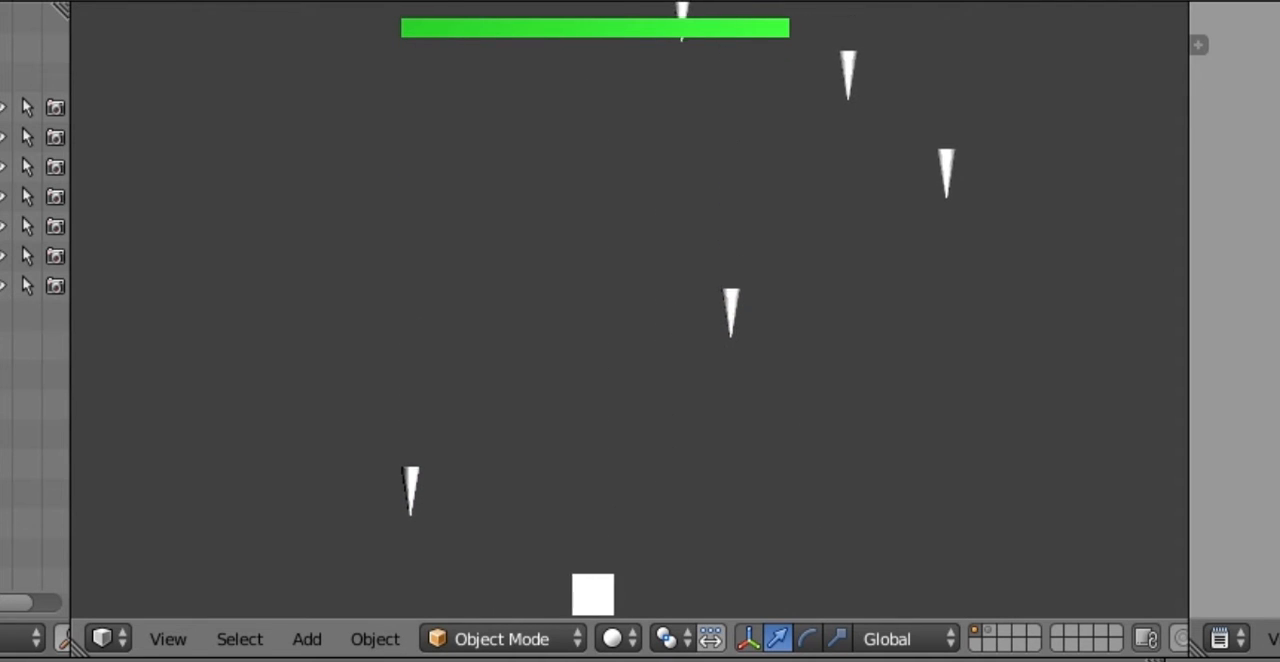
pyautogui.press('Left')
pyautogui.press('Right')
pyautogui.press('Left')
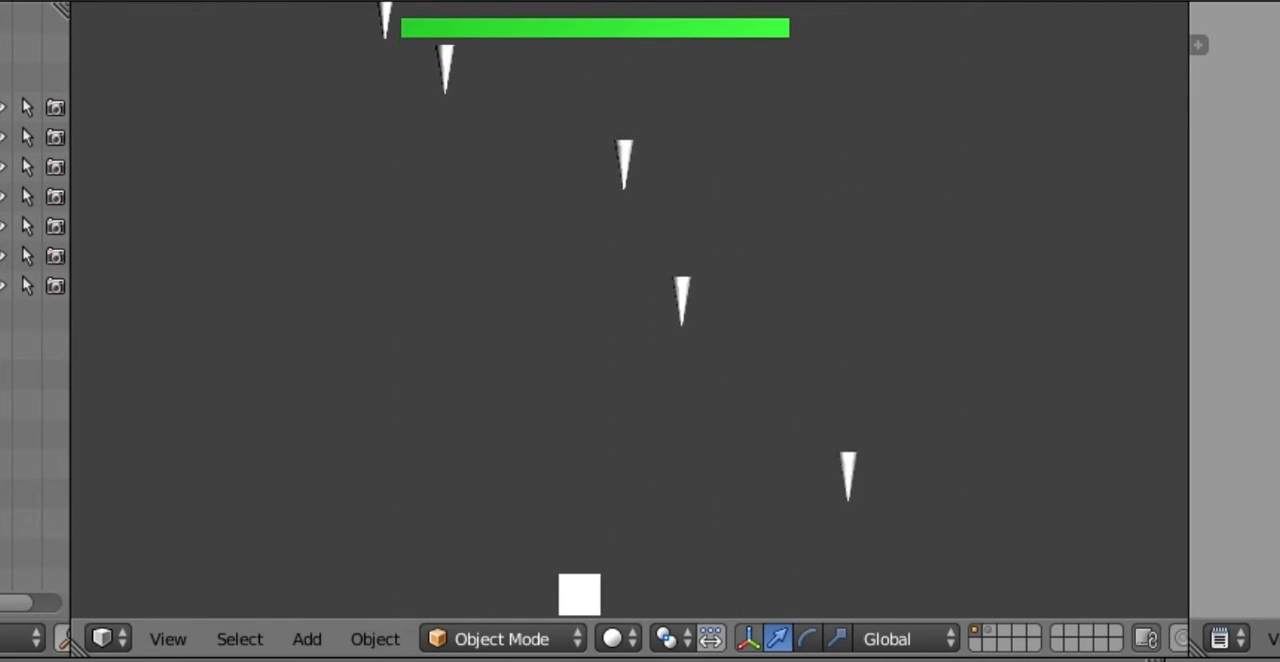
pyautogui.press('Right')
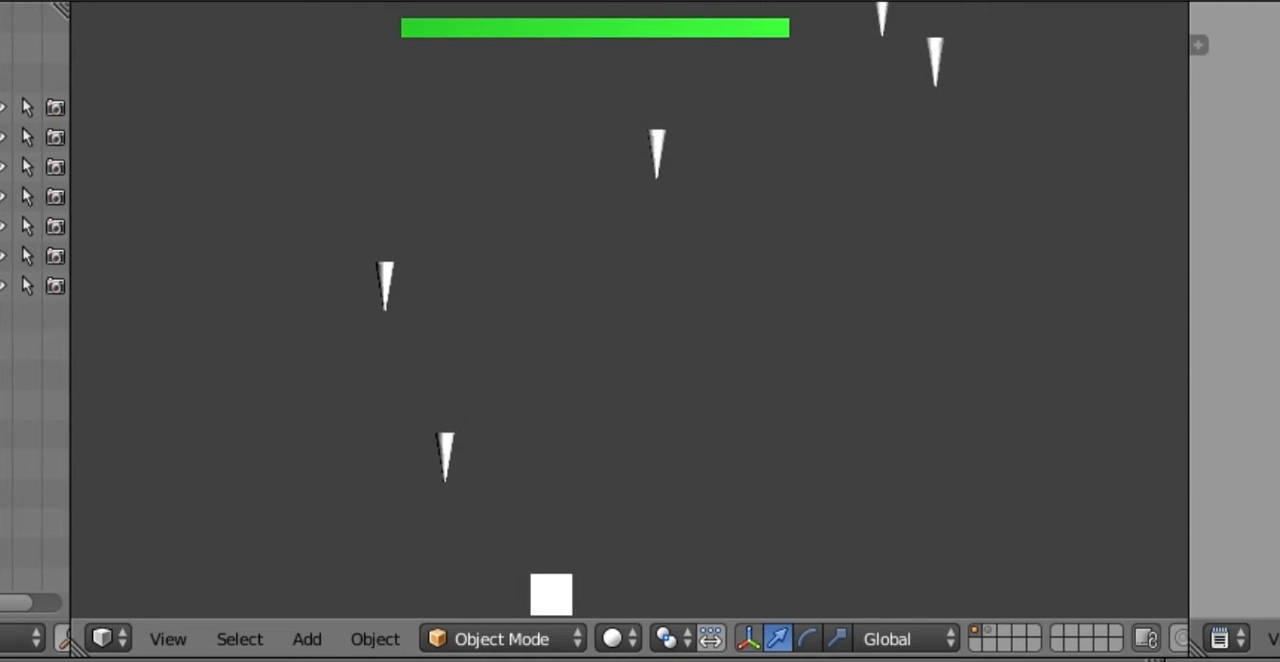
pyautogui.press('Right')
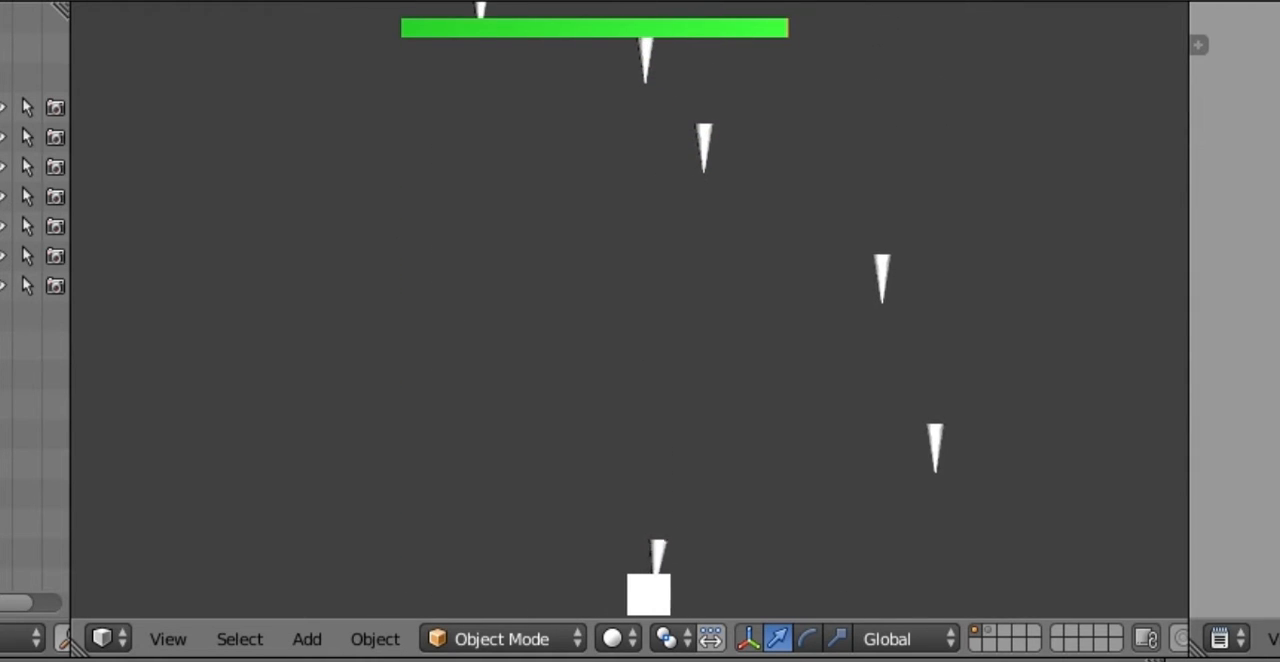
pyautogui.press('Left')
pyautogui.press('Right')
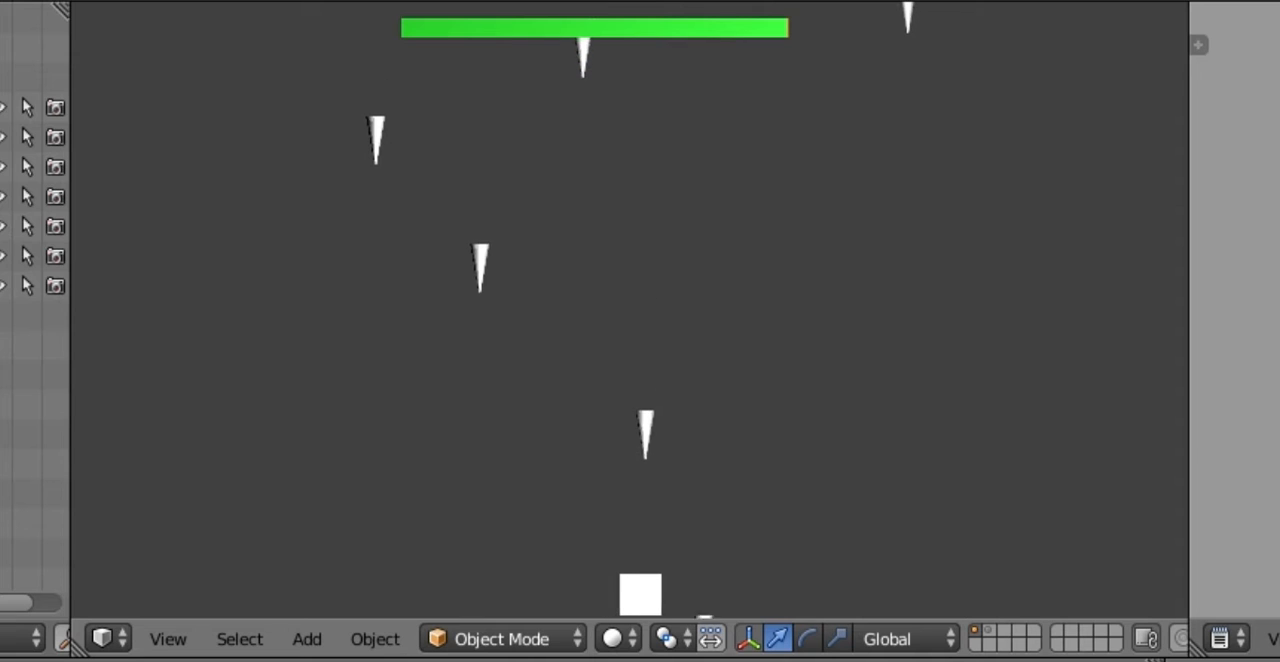
pyautogui.press('Left')
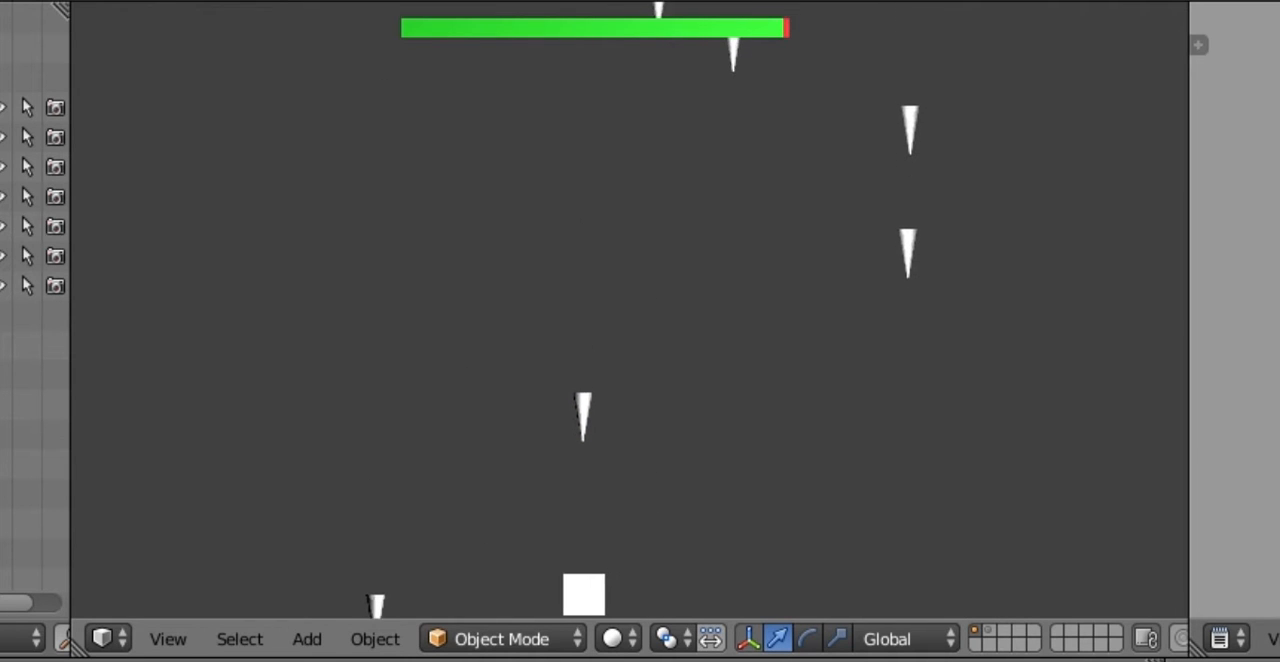
pyautogui.press('Right')
pyautogui.press('Left')
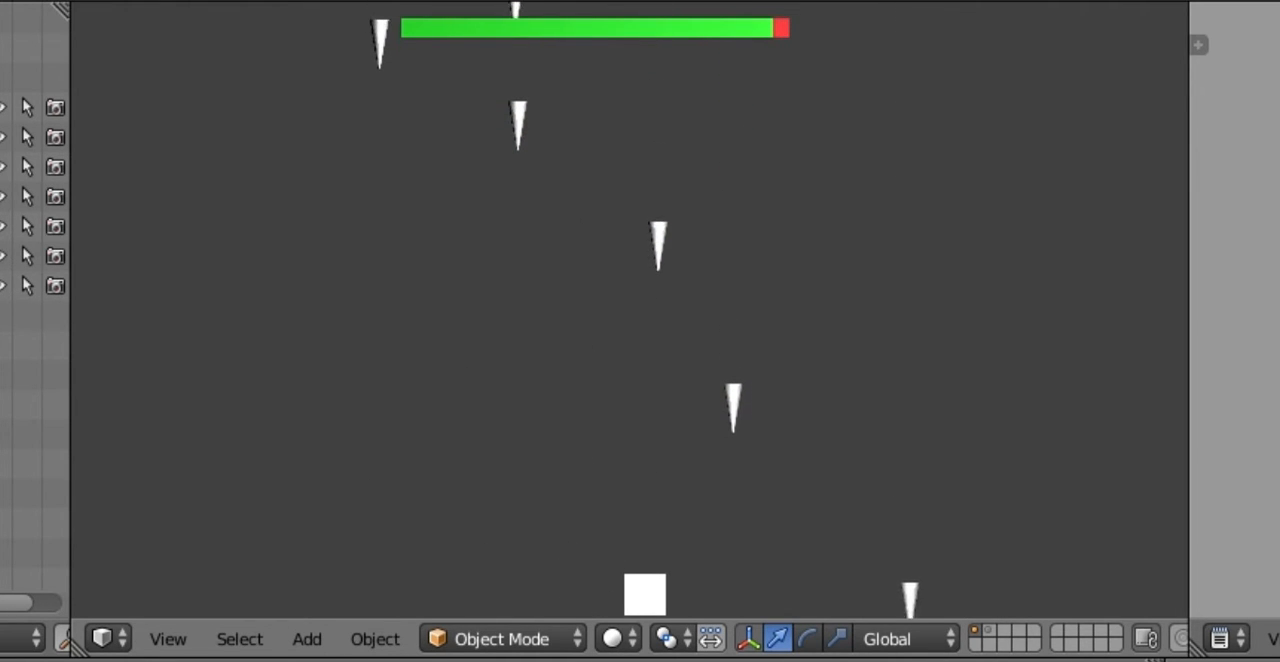
pyautogui.press('Left')
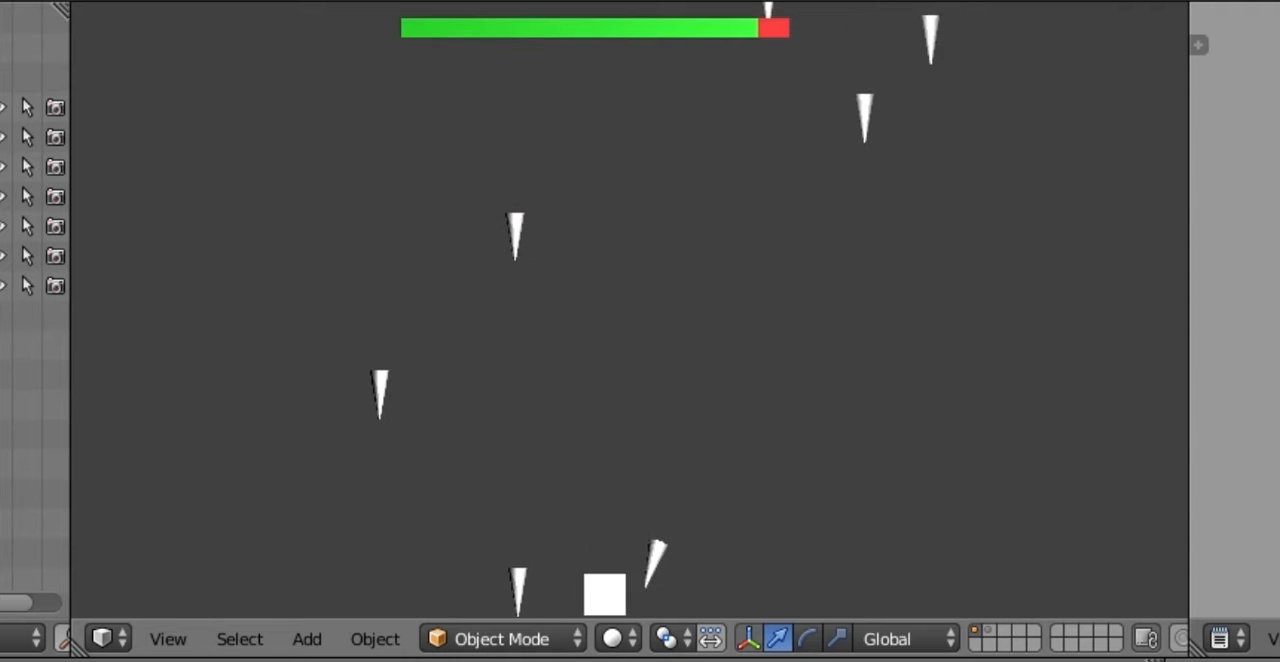
pyautogui.press('Left')
pyautogui.press('Right')
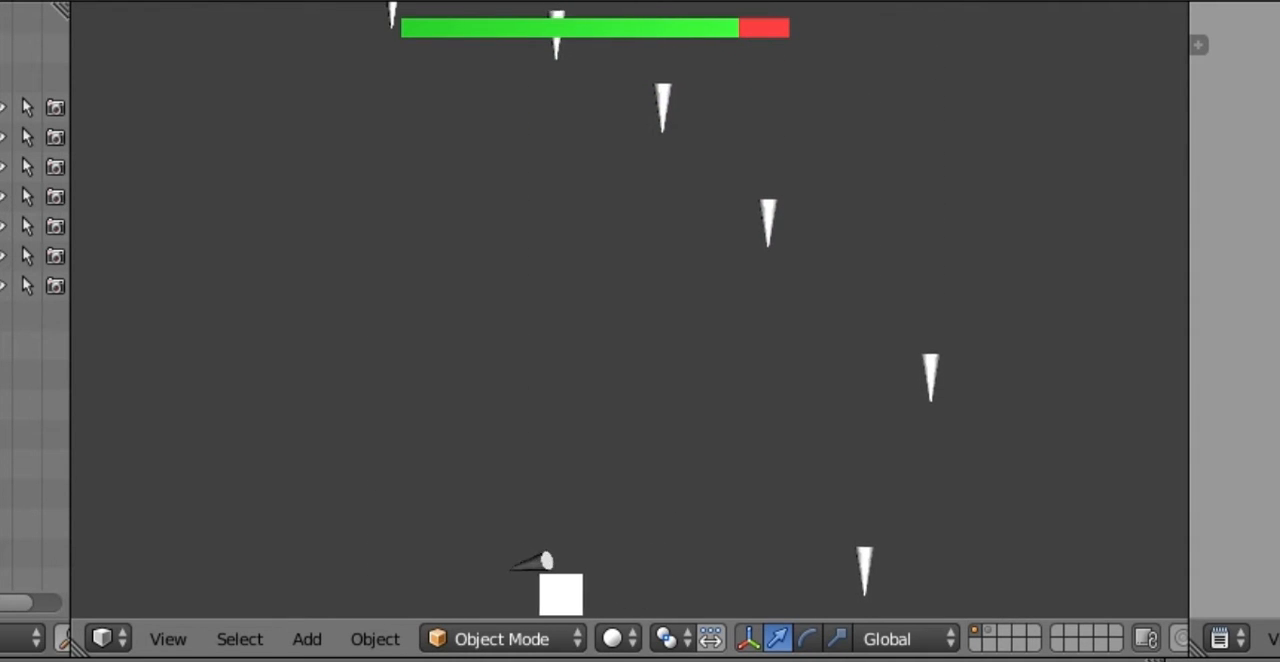
pyautogui.press('Right')
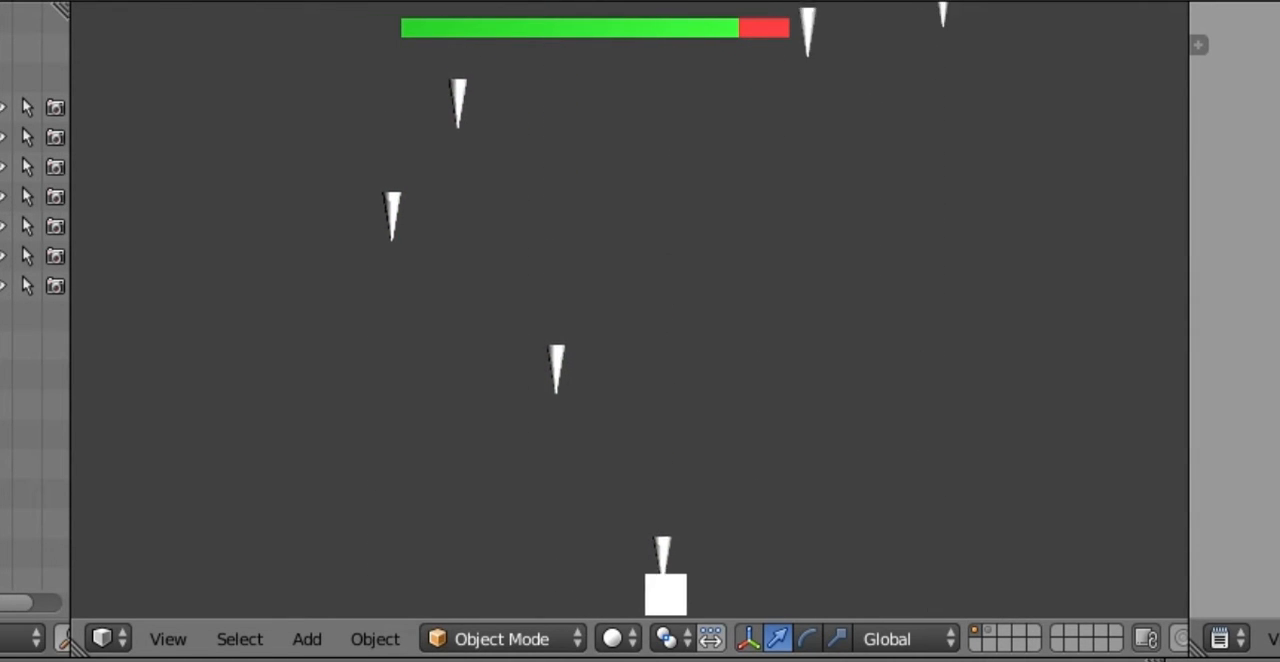
pyautogui.press('Right')
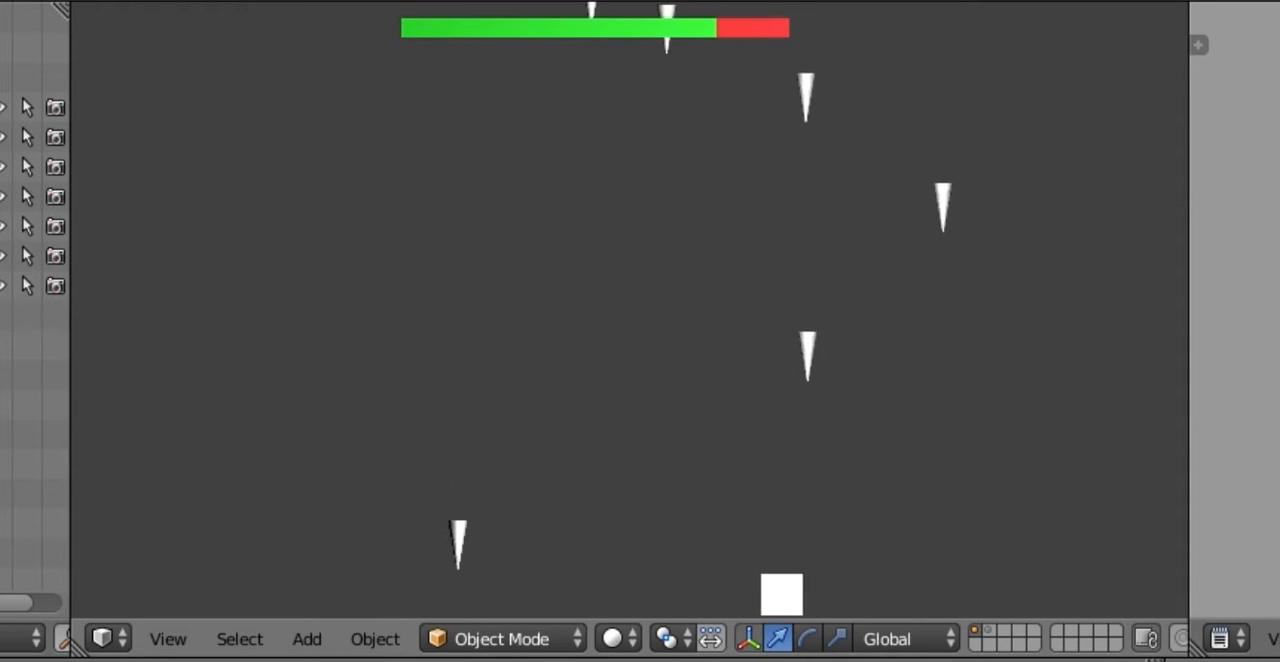
pyautogui.press('Left')
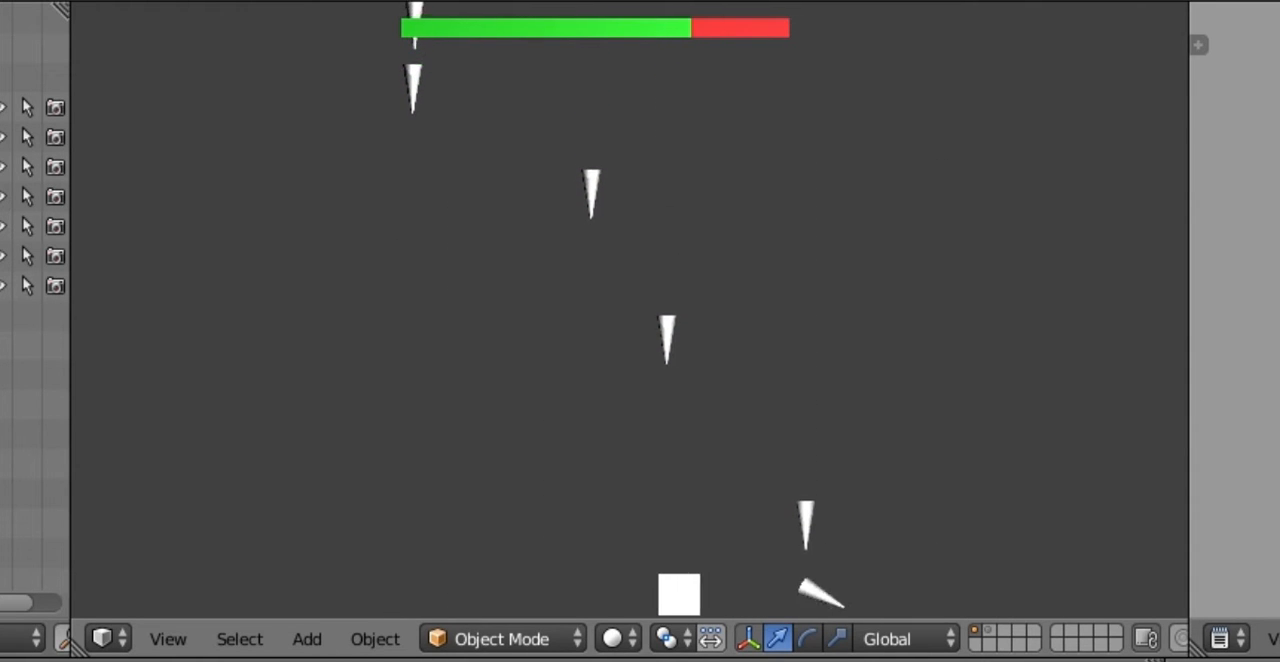
pyautogui.press('Right')
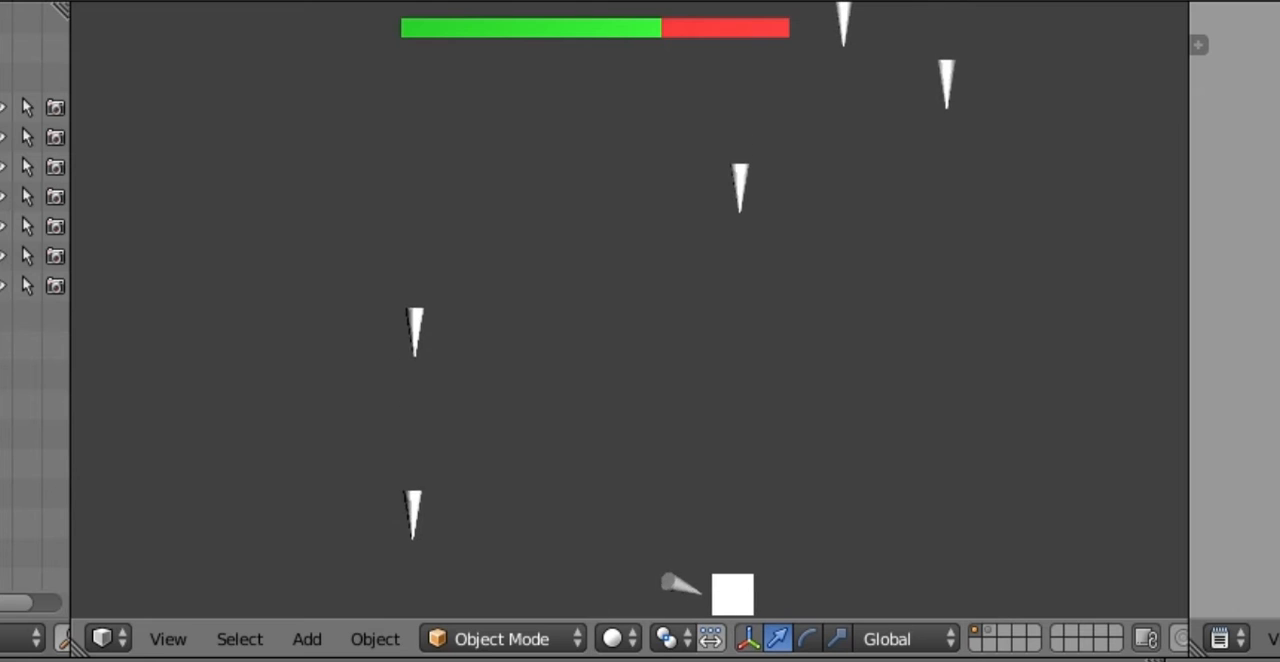
pyautogui.press('Left')
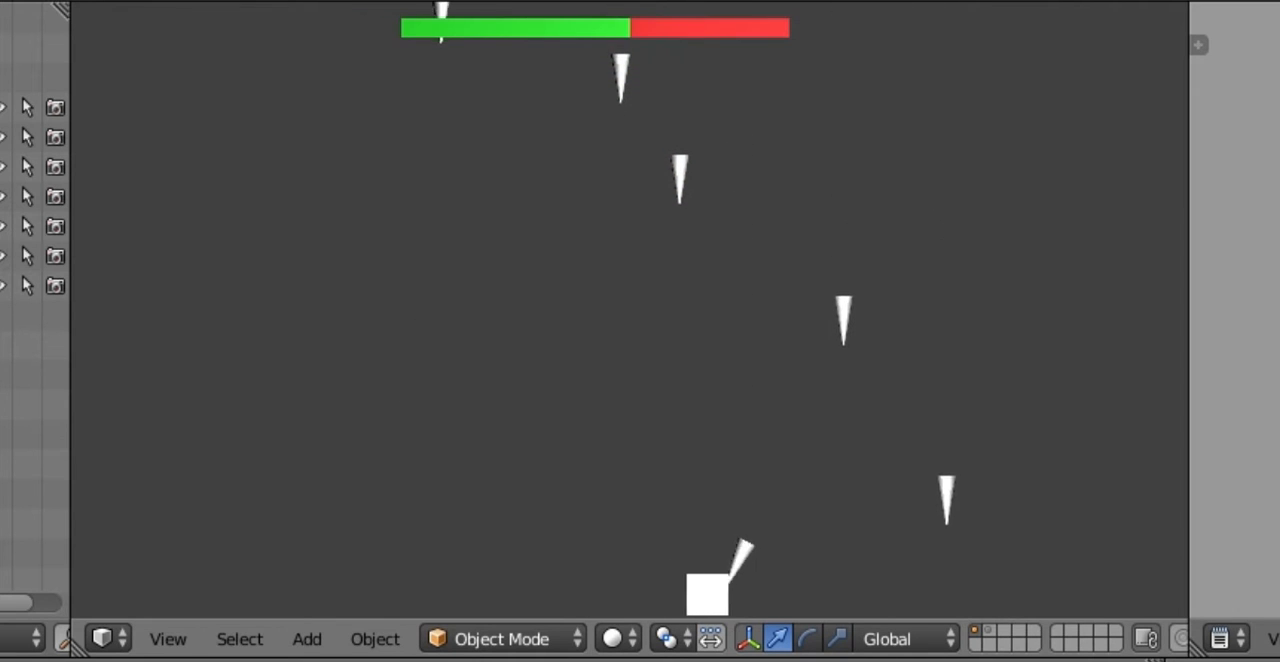
pyautogui.press('Right')
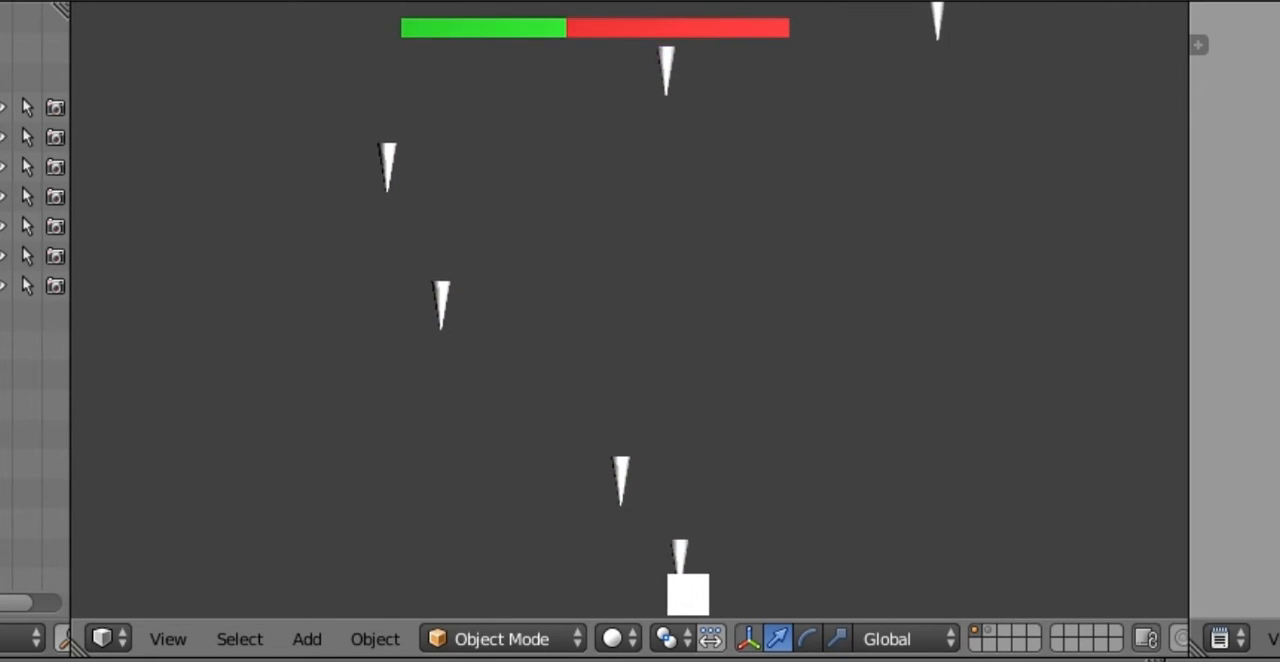
pyautogui.press('Left')
pyautogui.press('Right')
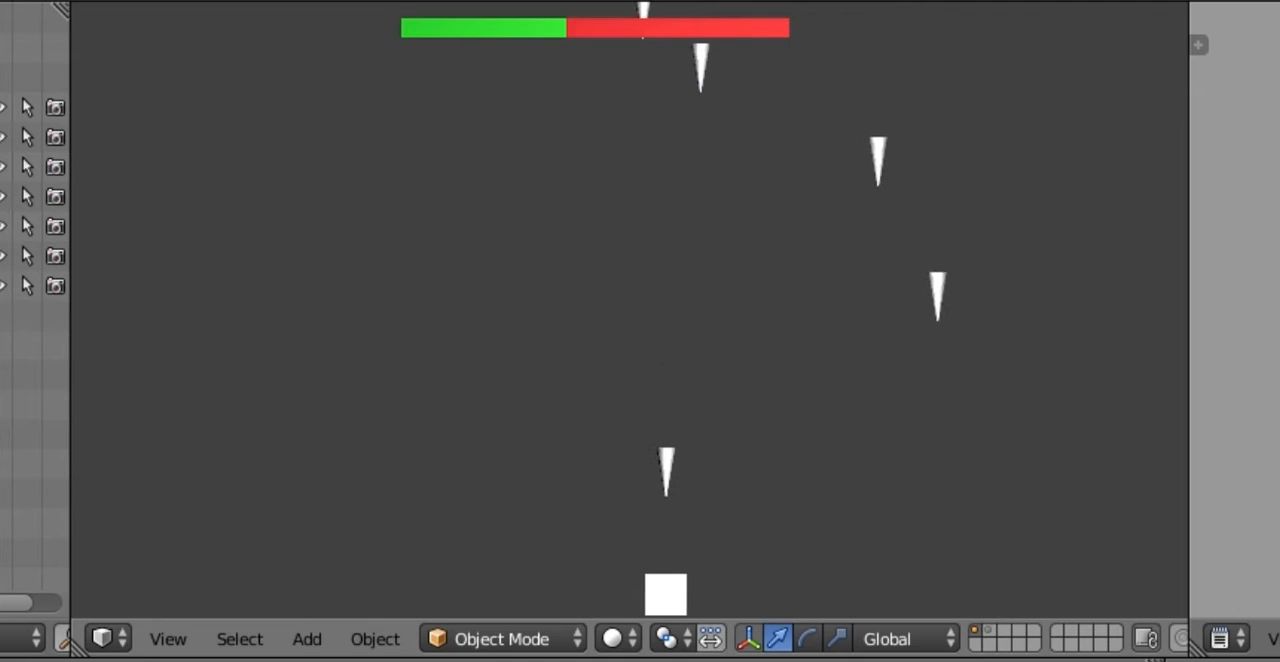
pyautogui.press('Left')
pyautogui.press('Right')
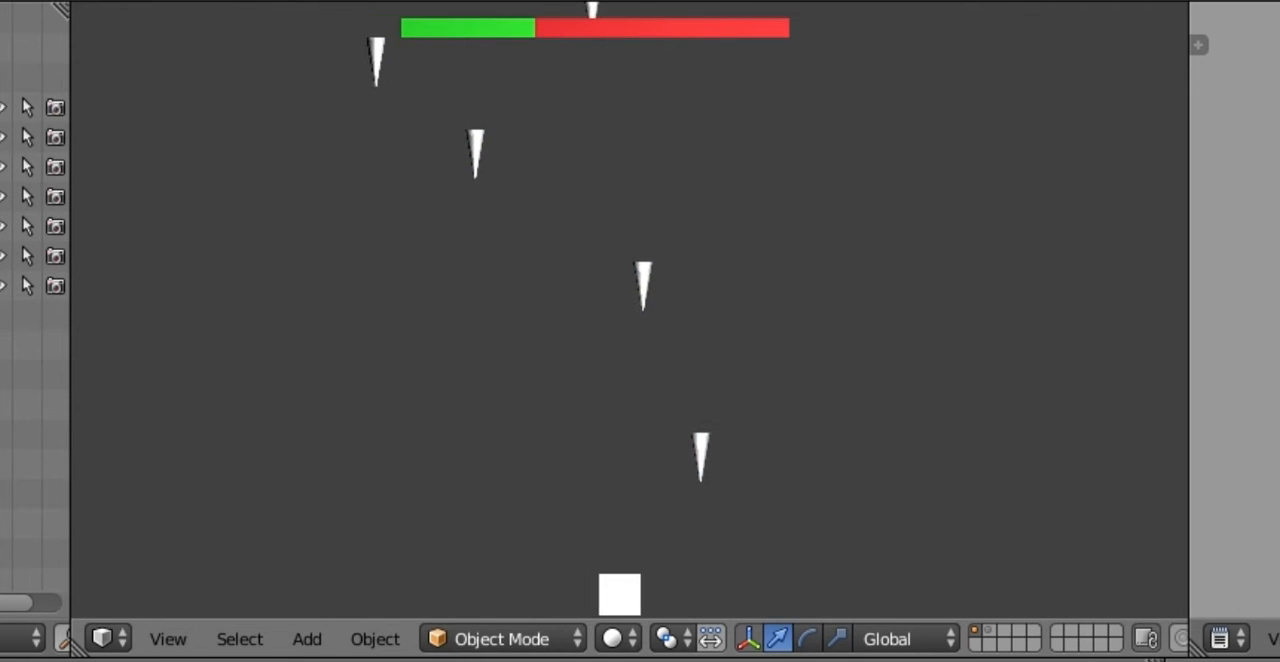
pyautogui.press('Left')
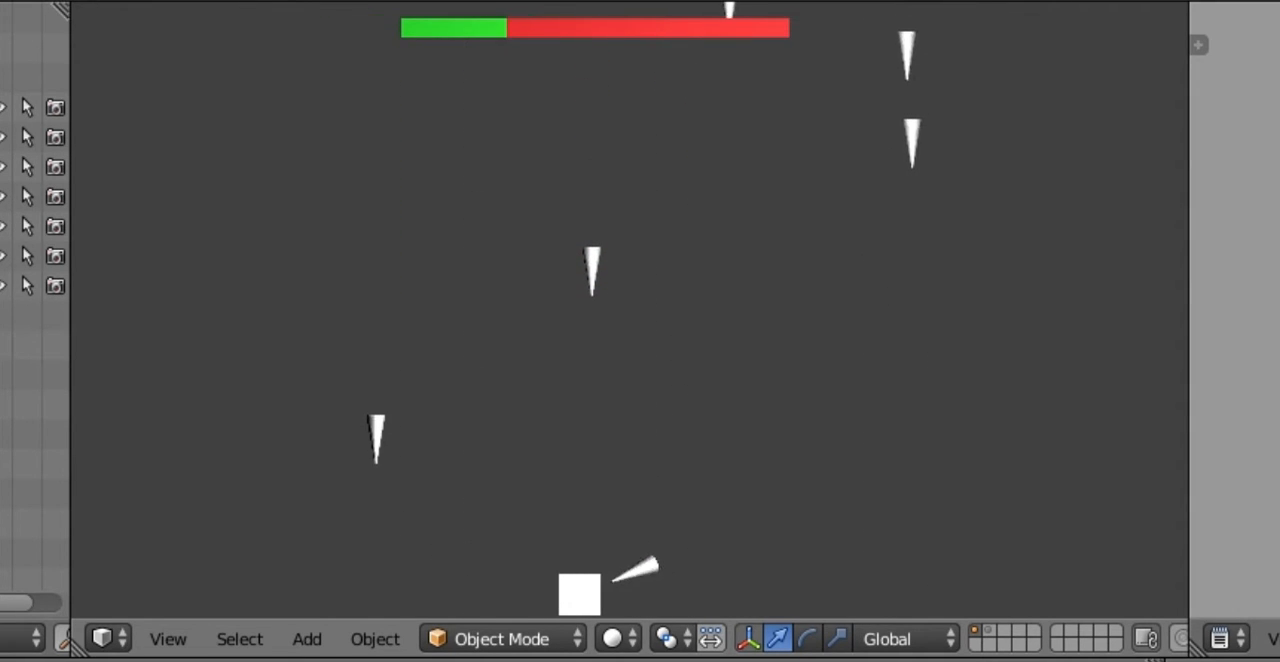
pyautogui.press('Right')
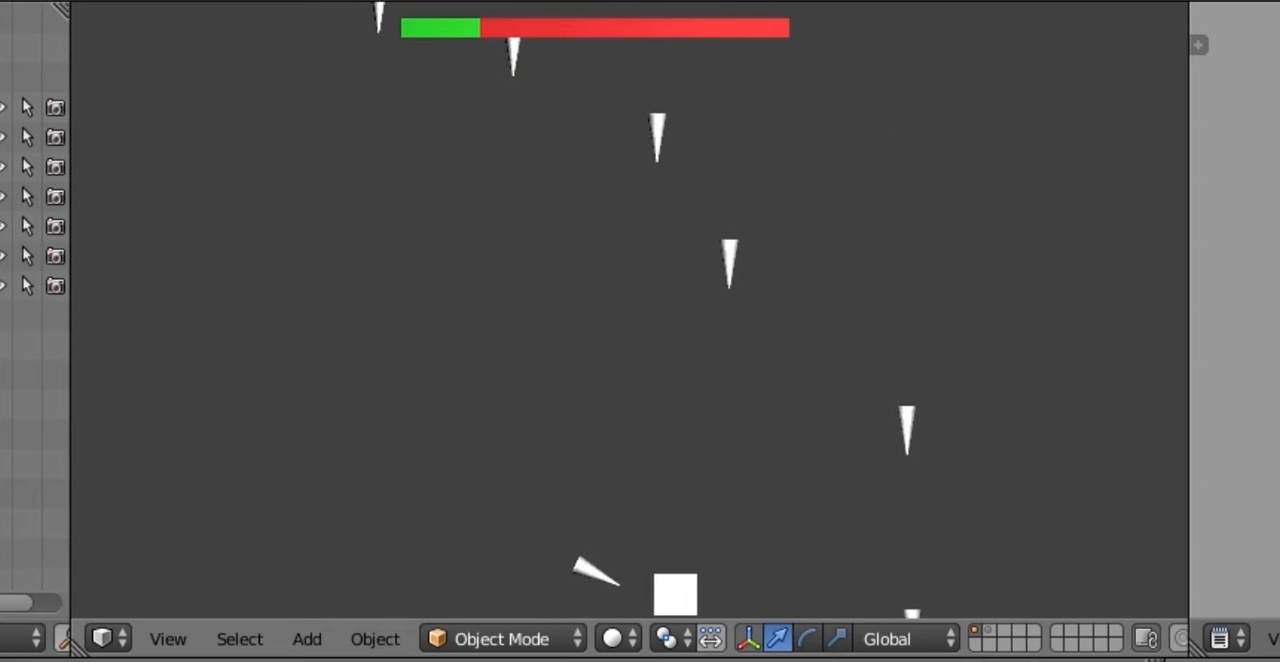
pyautogui.press('Right')
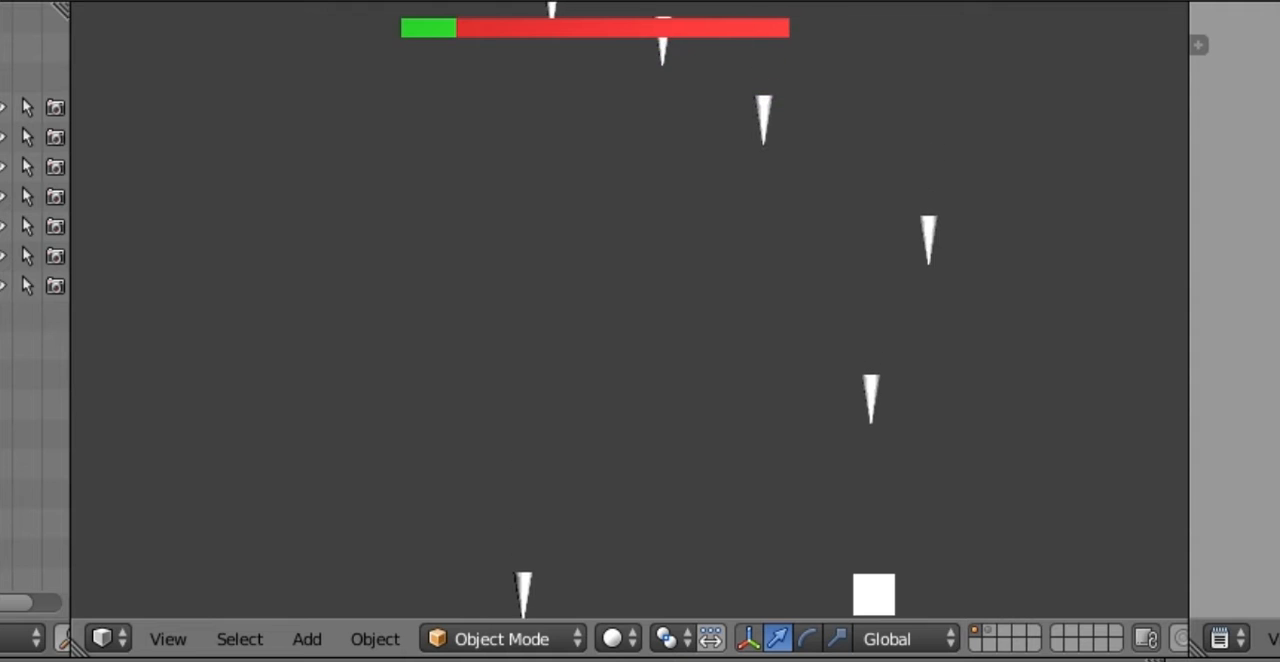
pyautogui.press('Left')
pyautogui.press('Left')
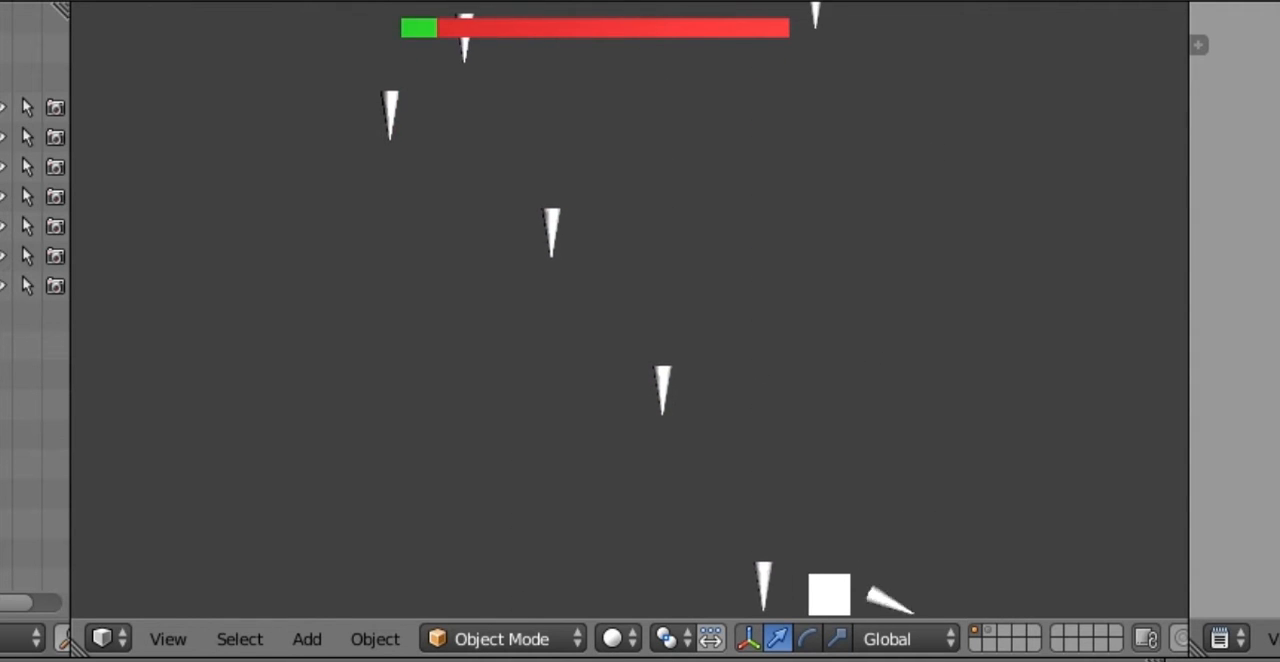
pyautogui.press('Left')
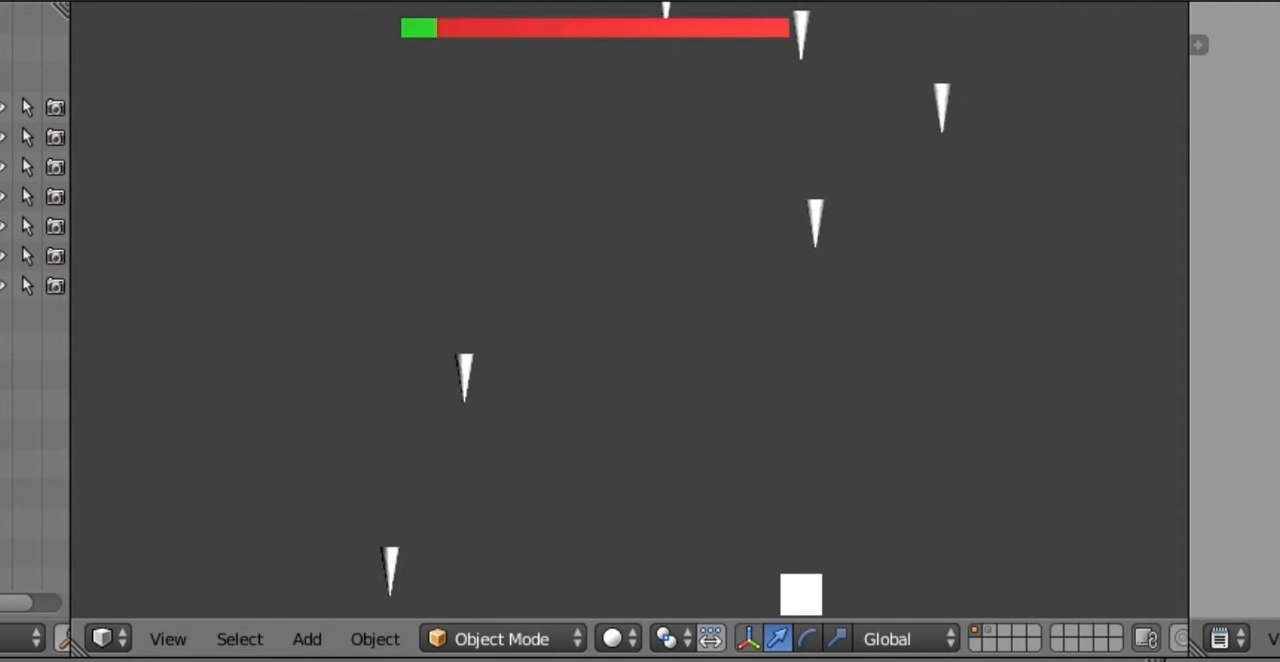
pyautogui.press('Right')
pyautogui.press('Left')
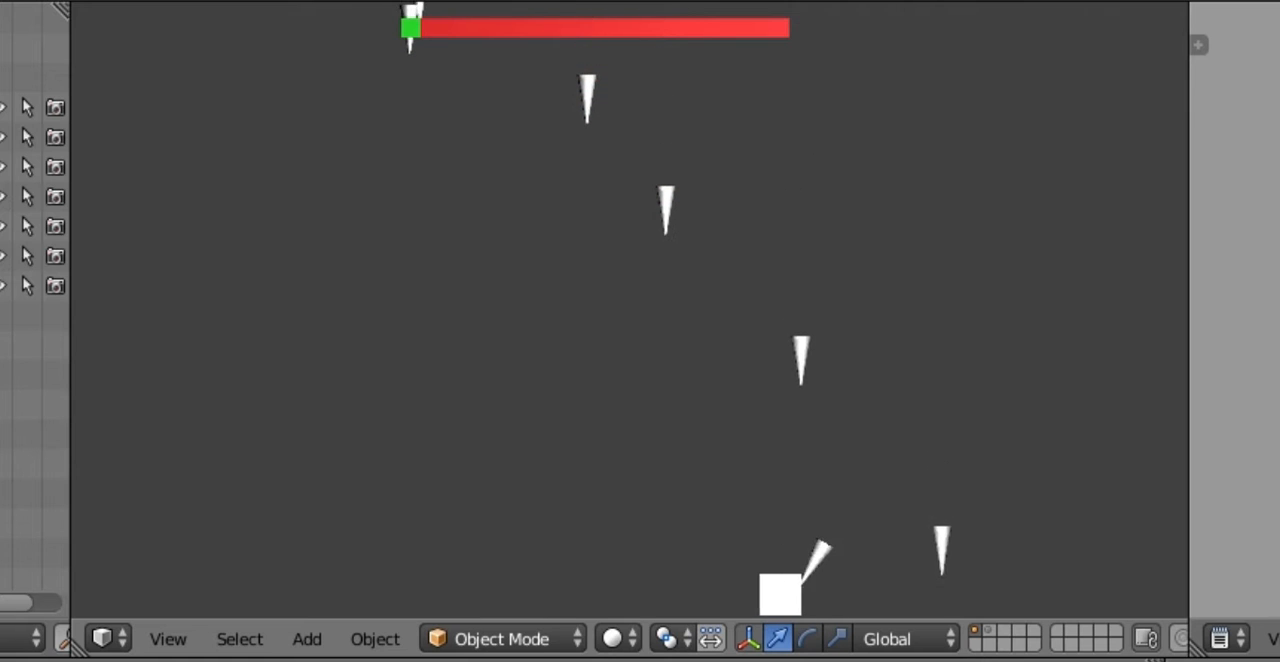
pyautogui.press('Right')
pyautogui.press('Left')
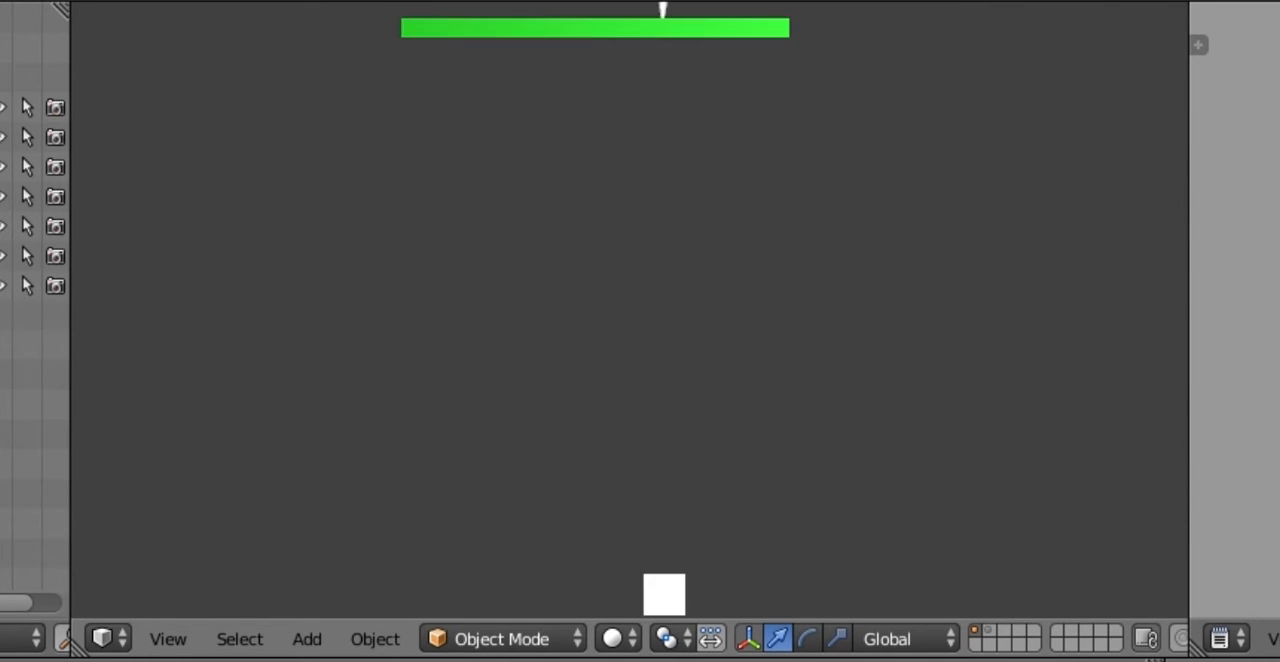
pyautogui.press('Escape')
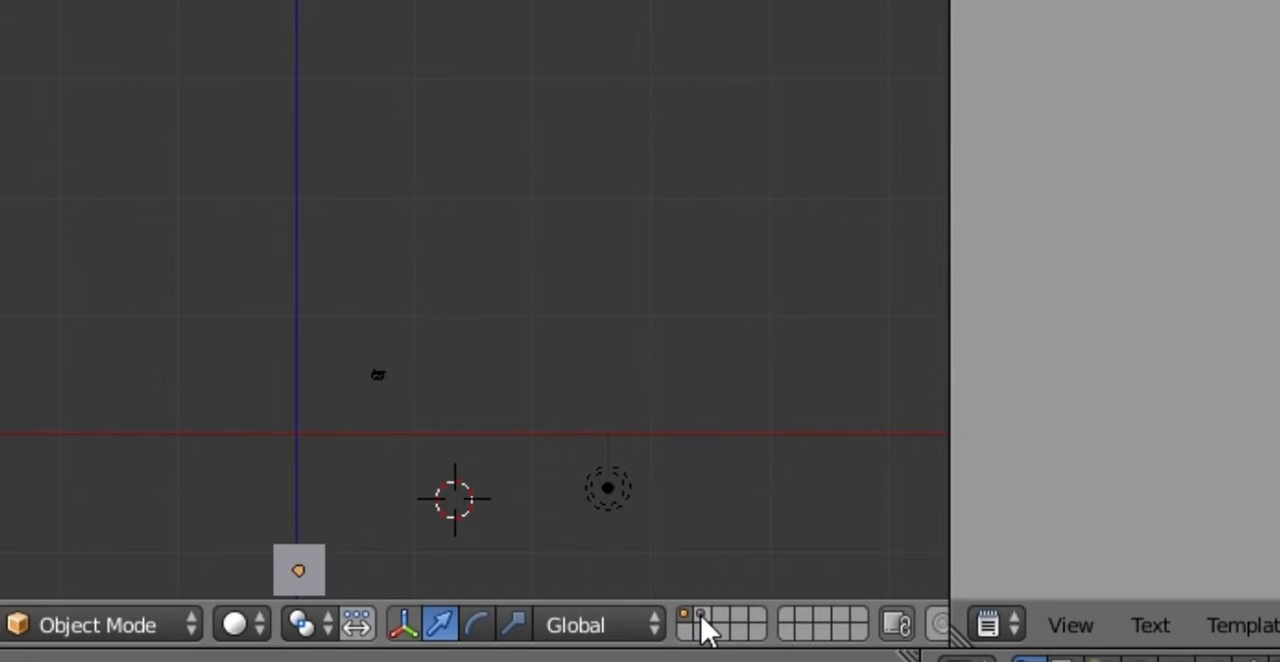
# Step: Show only the second layer containing the spike and set the 3D cursor location to X 0, Y 0, Z 0
pyautogui.click(701, 615)
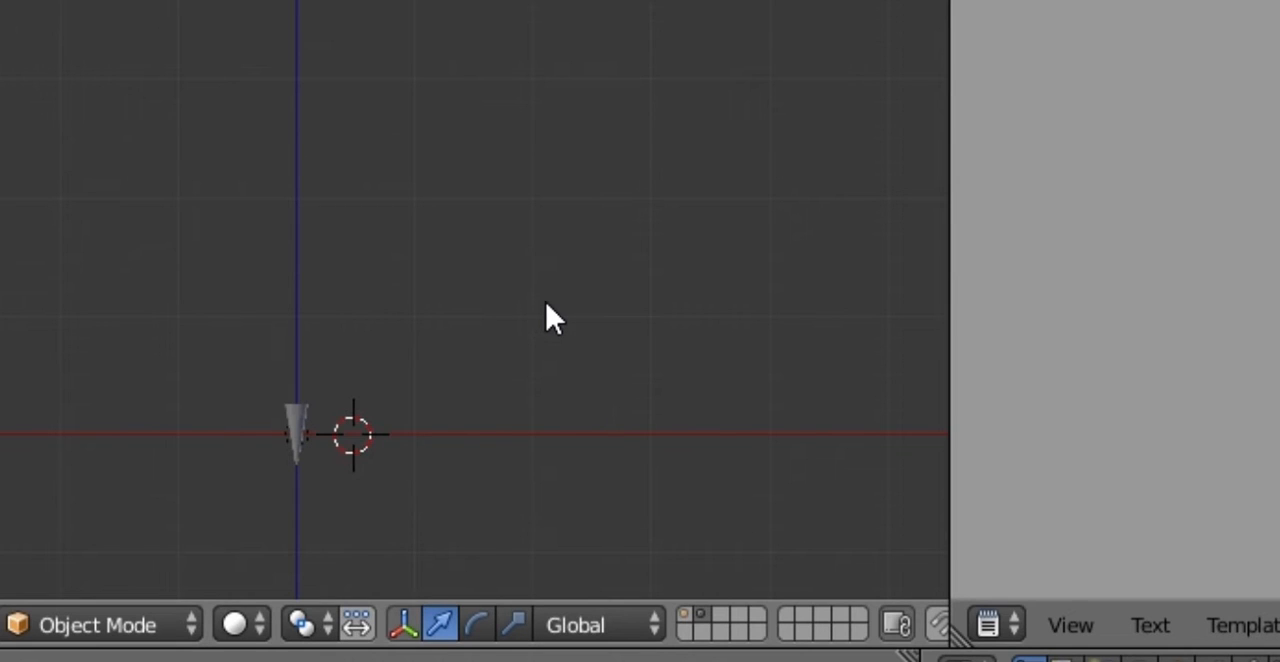
pyautogui.press('n')
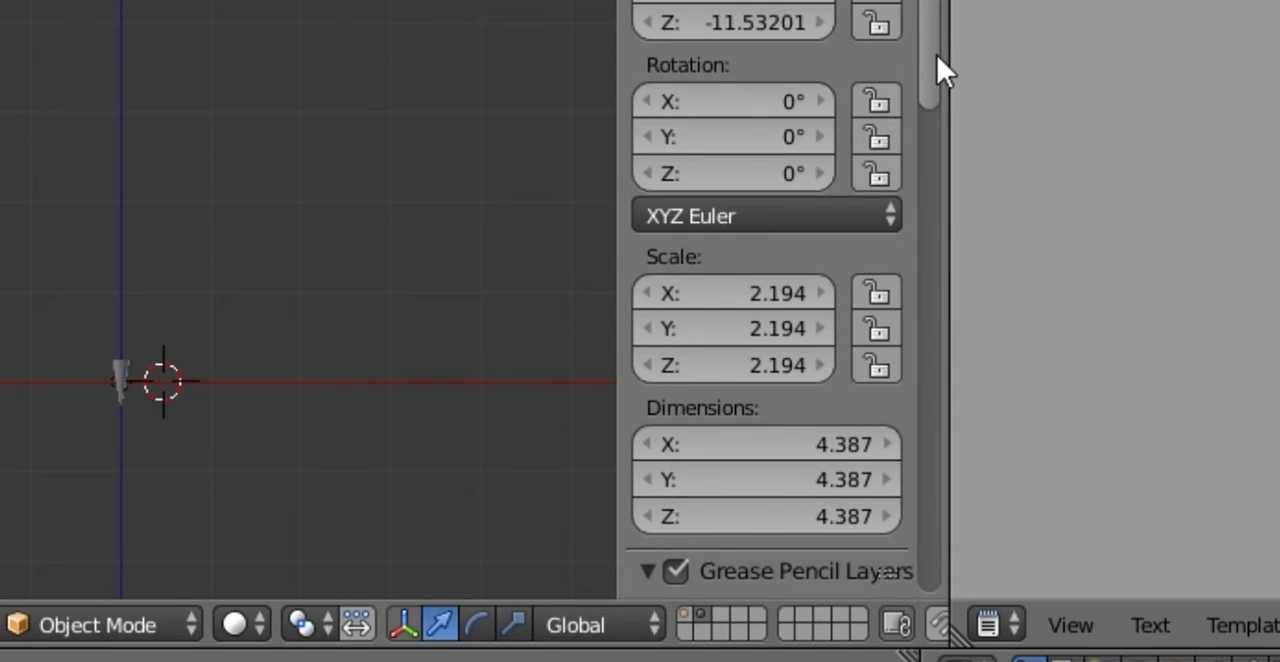
pyautogui.moveTo(939, 62); pyautogui.dragTo(942, 344)
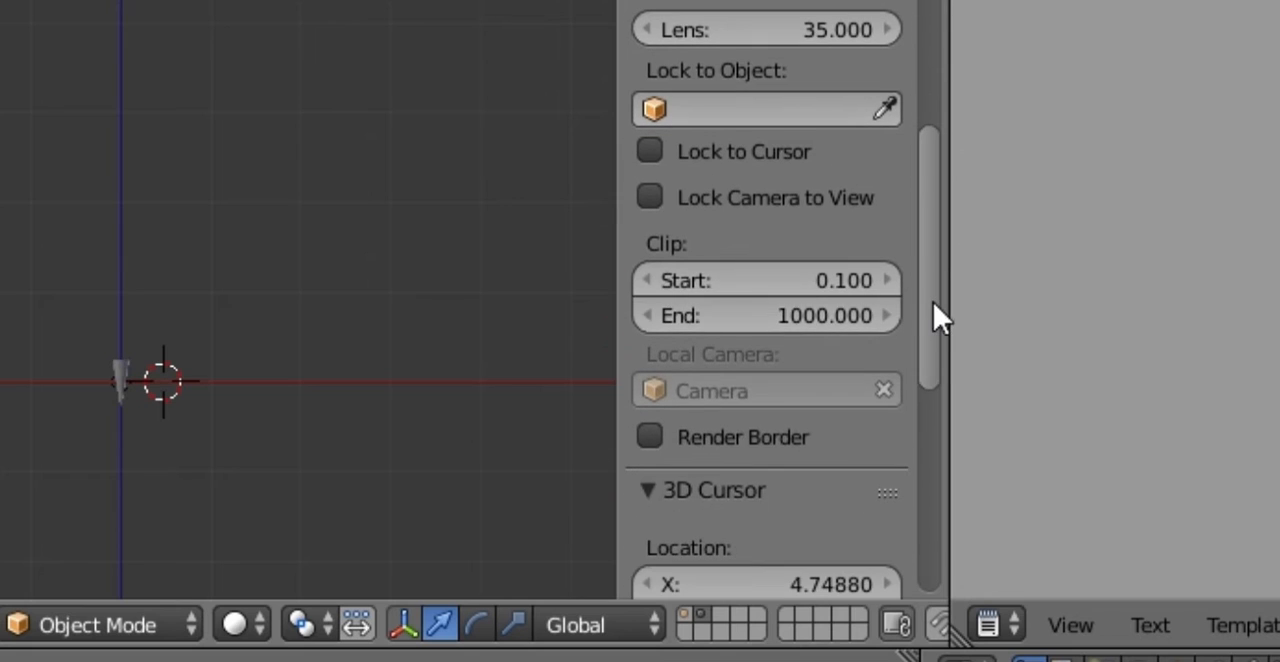
pyautogui.scroll(-8, 880, 315)
pyautogui.click(783, 114)
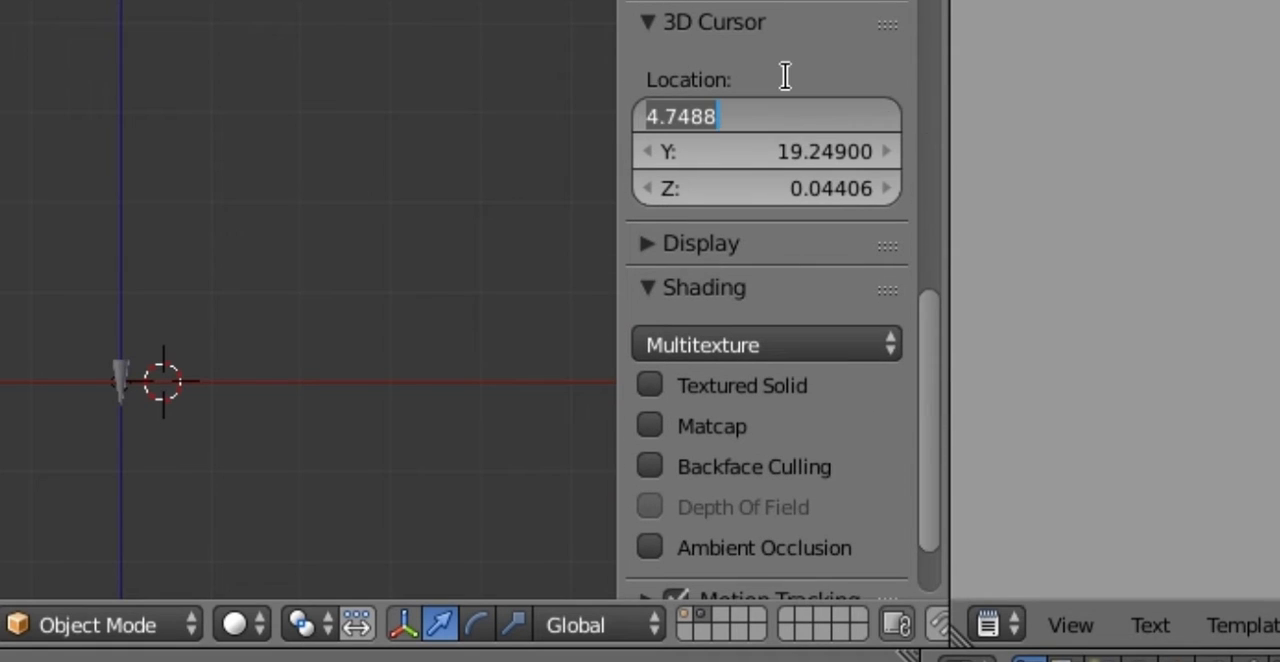
pyautogui.write('0')
pyautogui.press('Tab')
pyautogui.write('0')
pyautogui.press('Tab')
pyautogui.write('0')
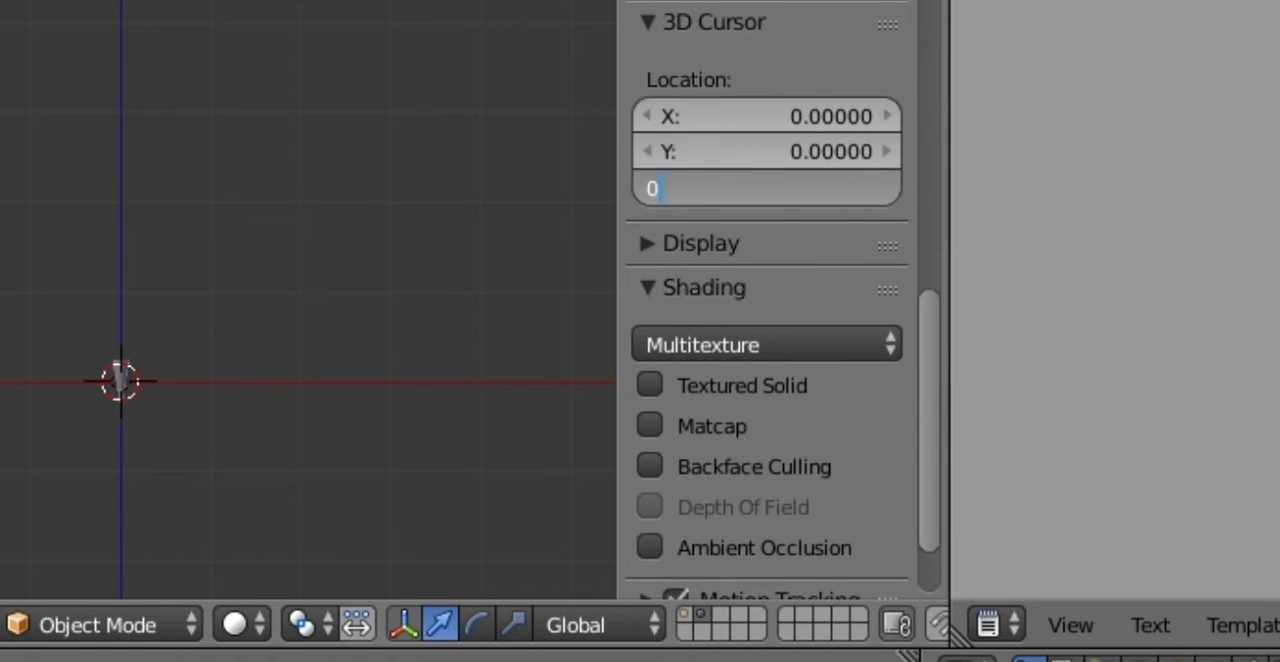
pyautogui.press('Tab')
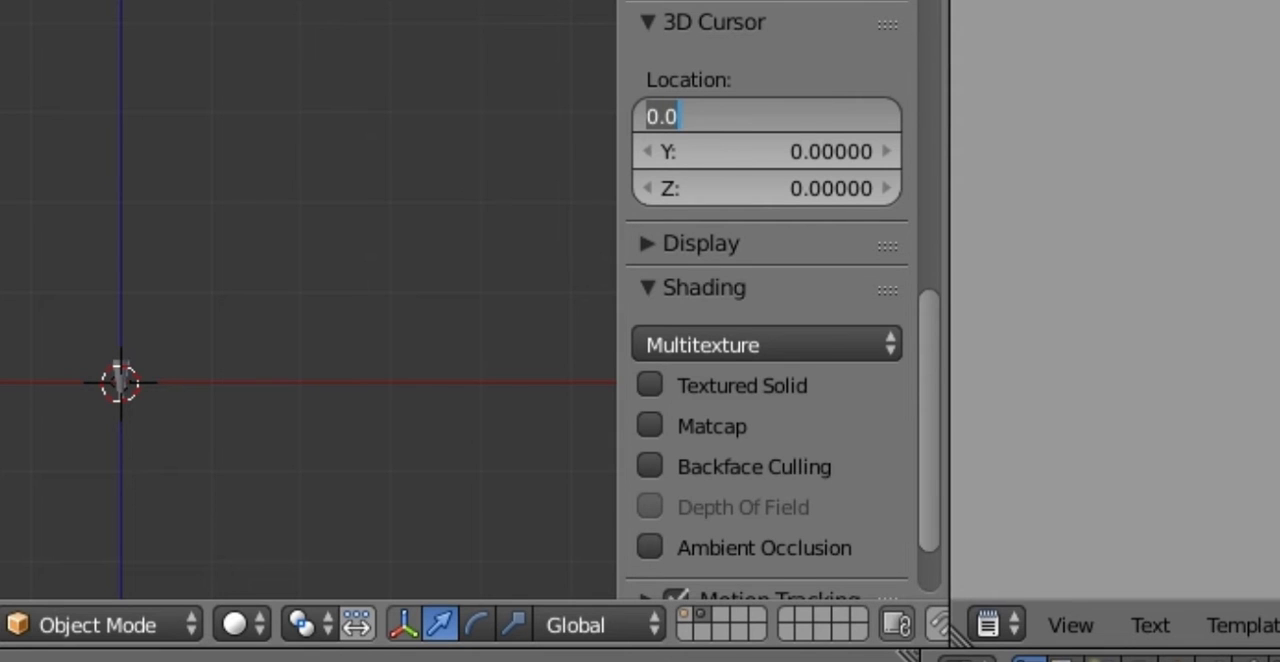
pyautogui.press('Return')
# Step: Add a UV Sphere mesh at the 3D cursor on the spike's layer
pyautogui.click(305, 368)
pyautogui.moveTo(318, 338)
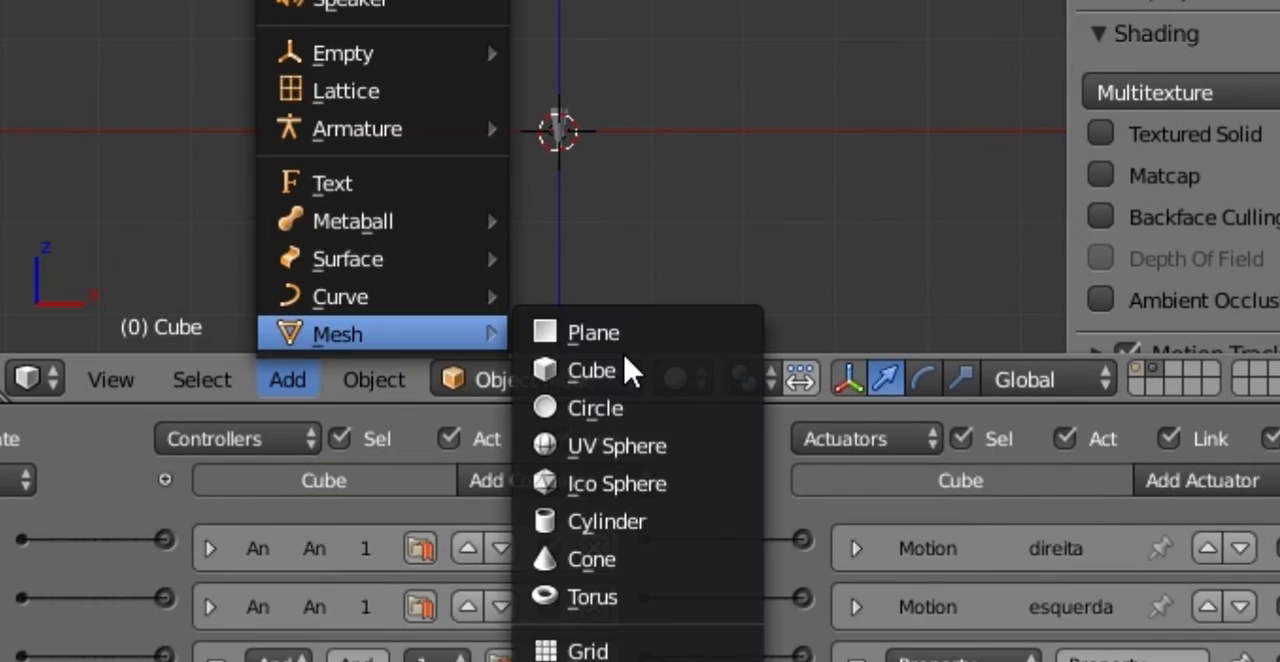
pyautogui.click(638, 462)
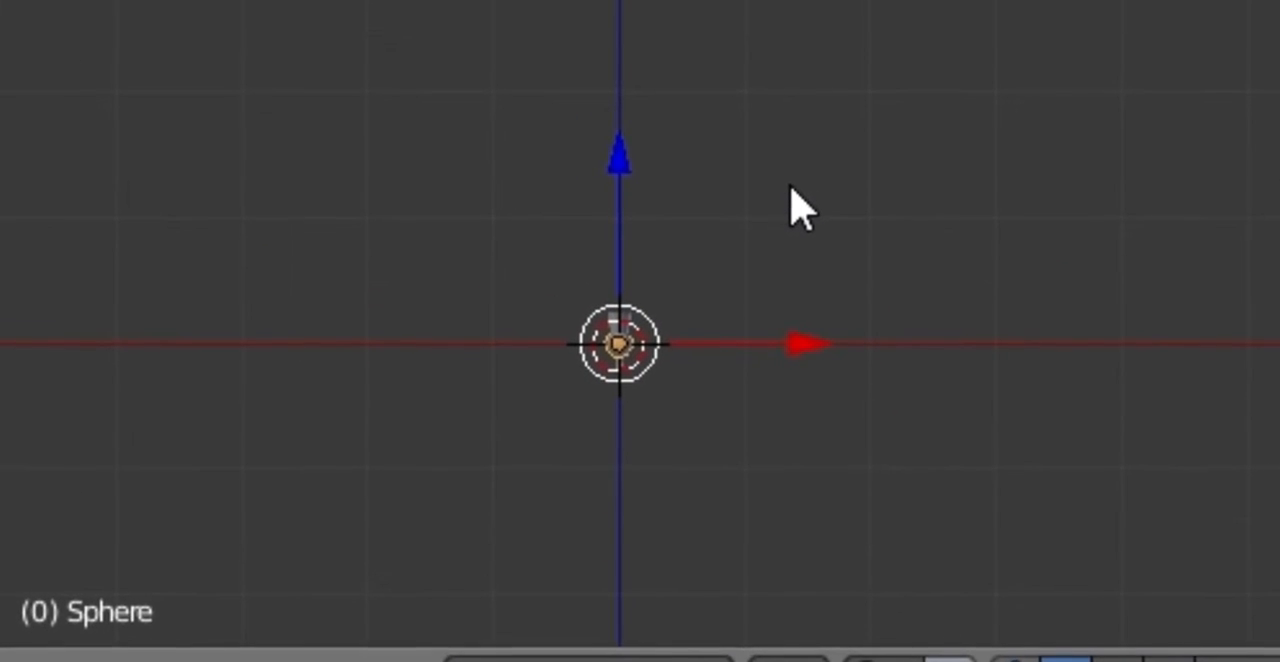
# Step: Try enlarging the sphere and moving it beside the spike along the X axis, and undo both changes
pyautogui.press('s')
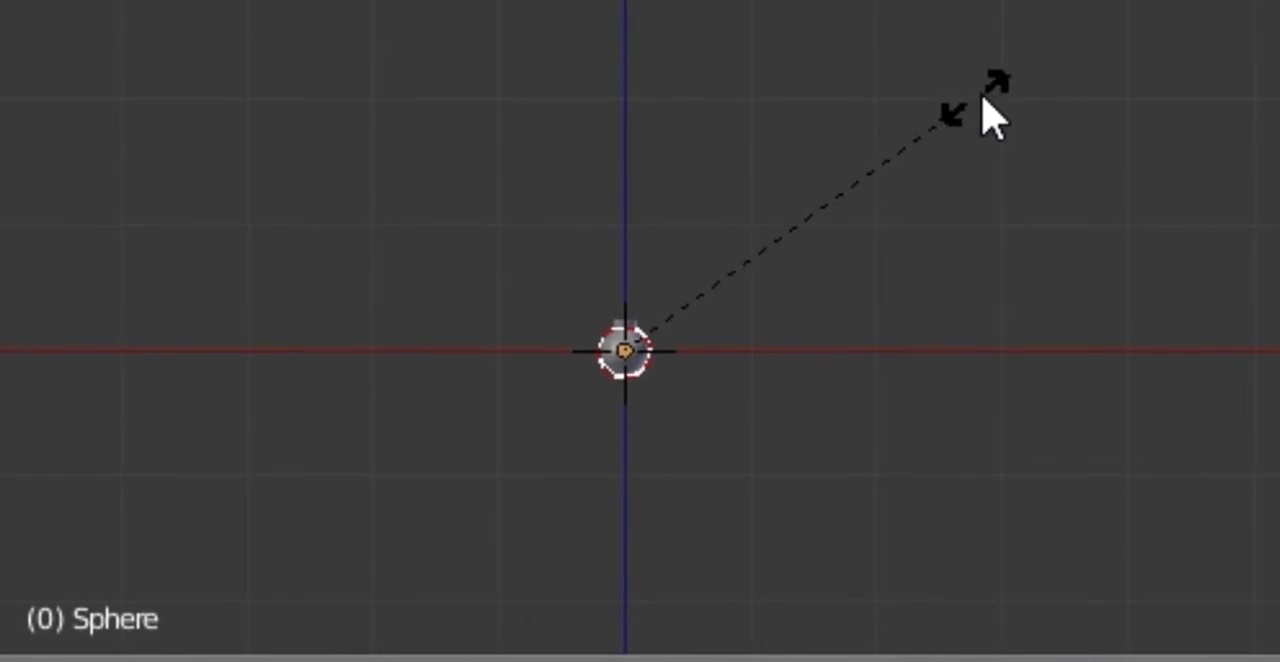
pyautogui.click(982, 97)
pyautogui.moveTo(782, 362); pyautogui.dragTo(878, 360)
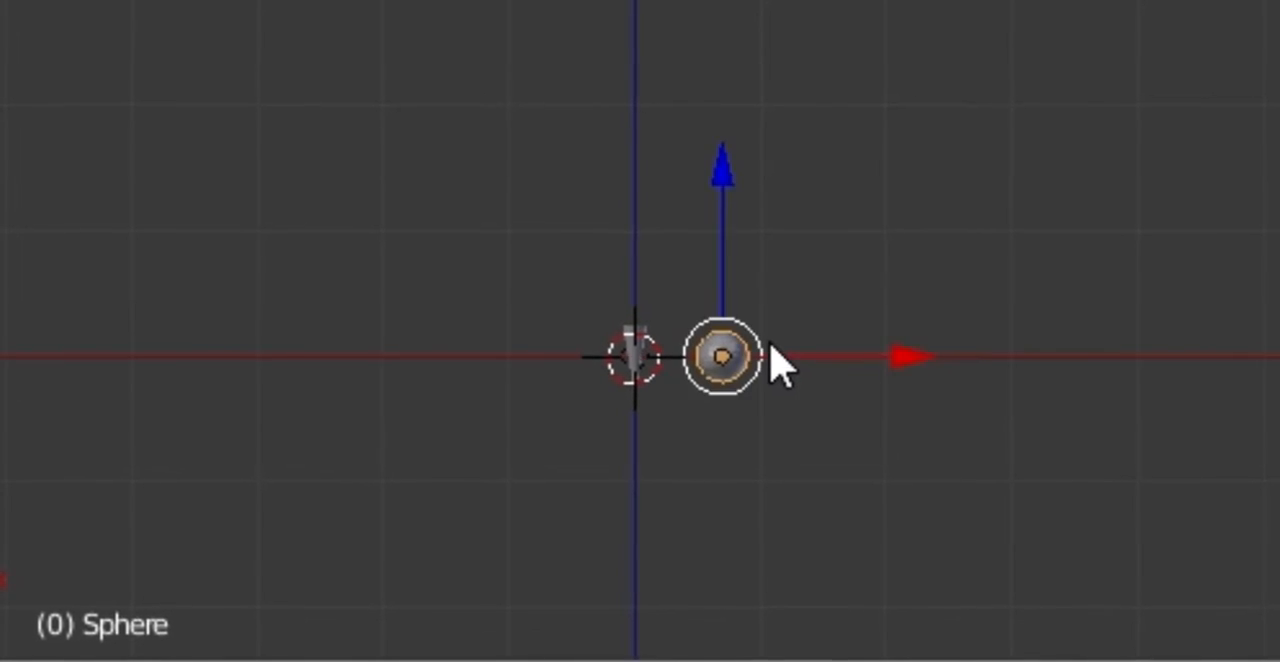
pyautogui.scroll(3, 774, 272)
pyautogui.keyDown('shift'); pyautogui.moveTo(852, 632); pyautogui.dragTo(595, 217, button='middle'); pyautogui.keyUp('shift')
pyautogui.scroll(2, 622, 118)
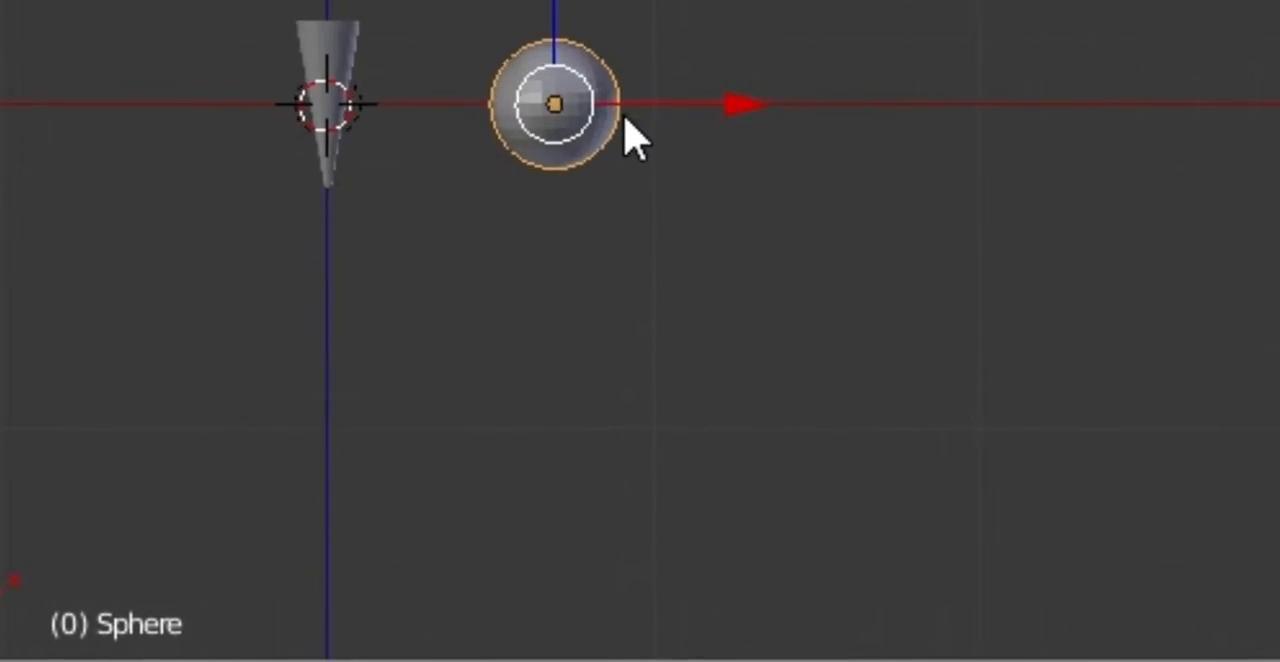
pyautogui.scroll(4, 624, 118)
pyautogui.keyDown('shift'); pyautogui.moveTo(523, 107); pyautogui.dragTo(940, 295, button='middle'); pyautogui.keyUp('shift')
pyautogui.scroll(3, 905, 160)
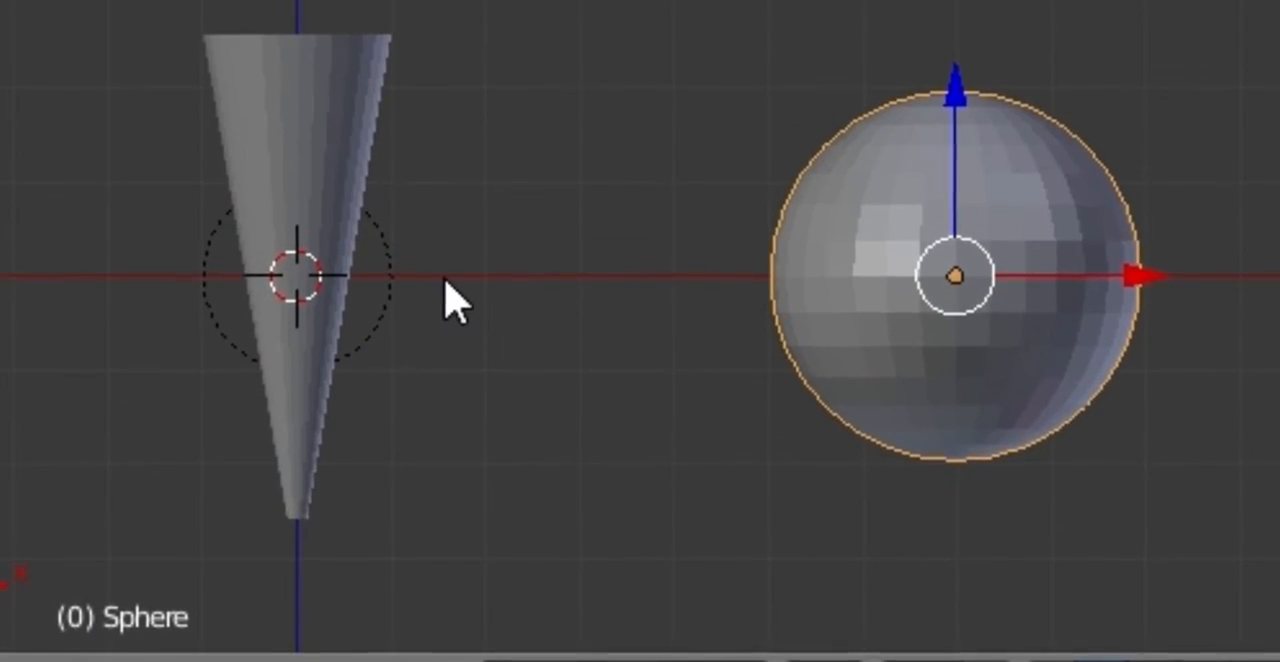
pyautogui.hotkey('ctrl', 'z')
pyautogui.hotkey('ctrl', 'z')
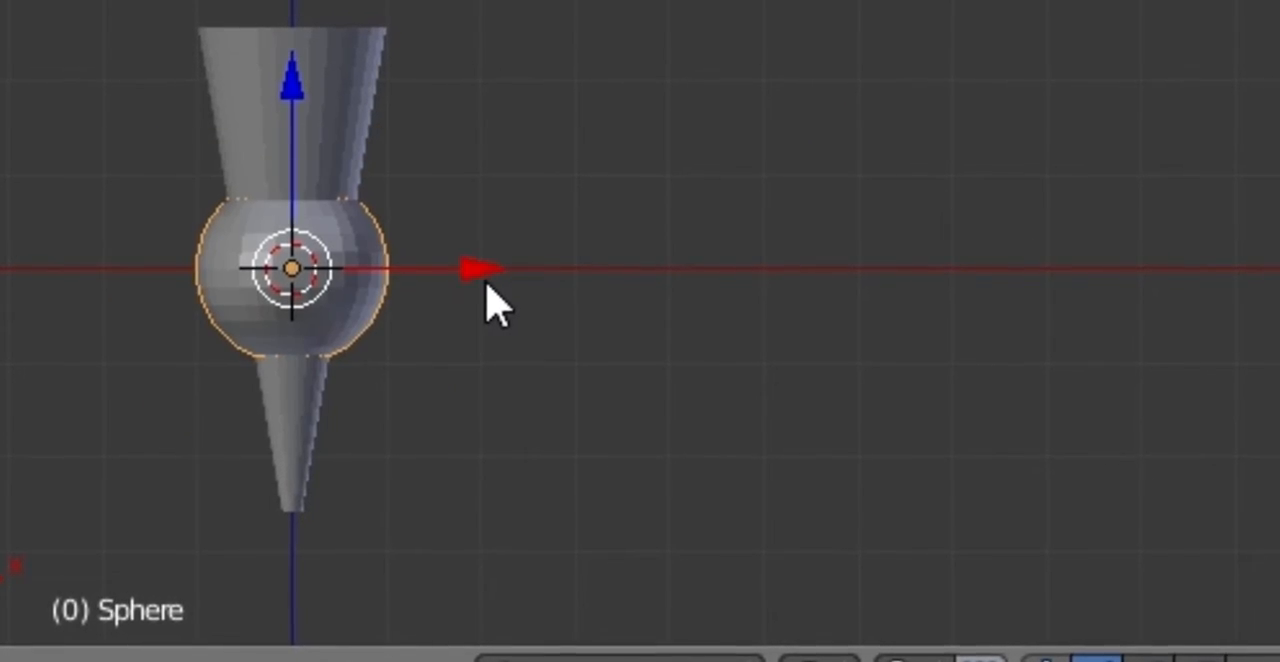
# Step: Move the sphere along the X axis to stand clear of the spike and scale it up larger than the spike's width
pyautogui.press('g')
pyautogui.click(943, 300)
pyautogui.press('s')
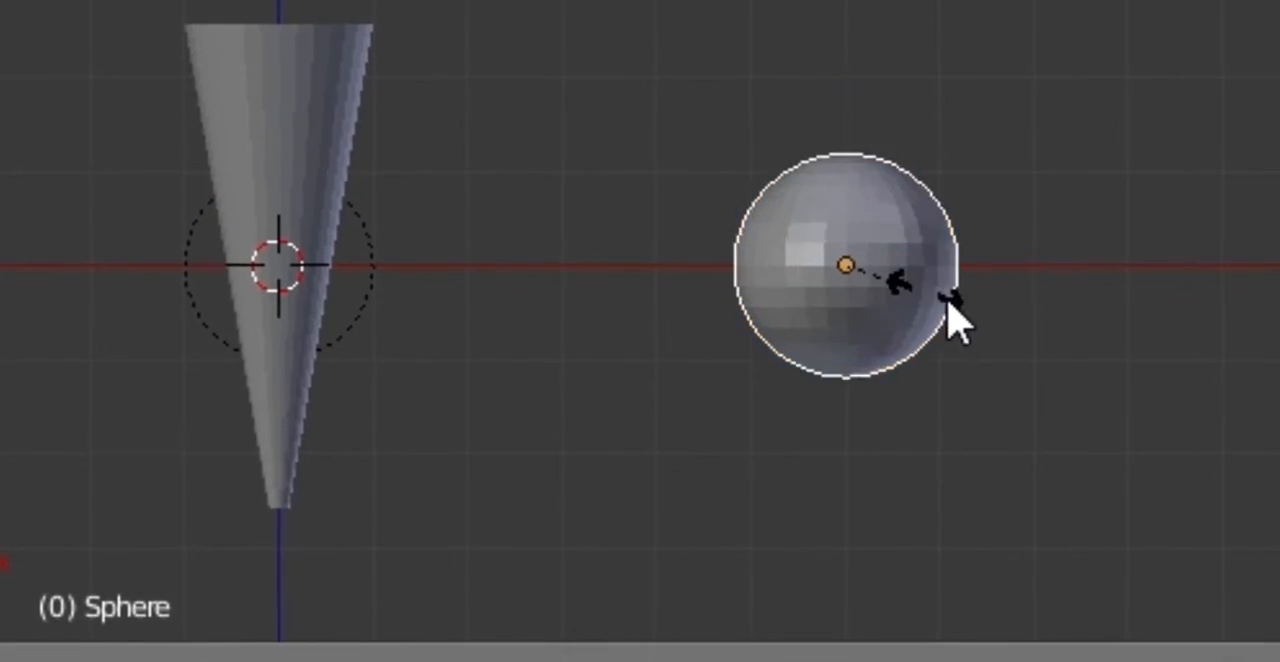
pyautogui.click(1029, 334)
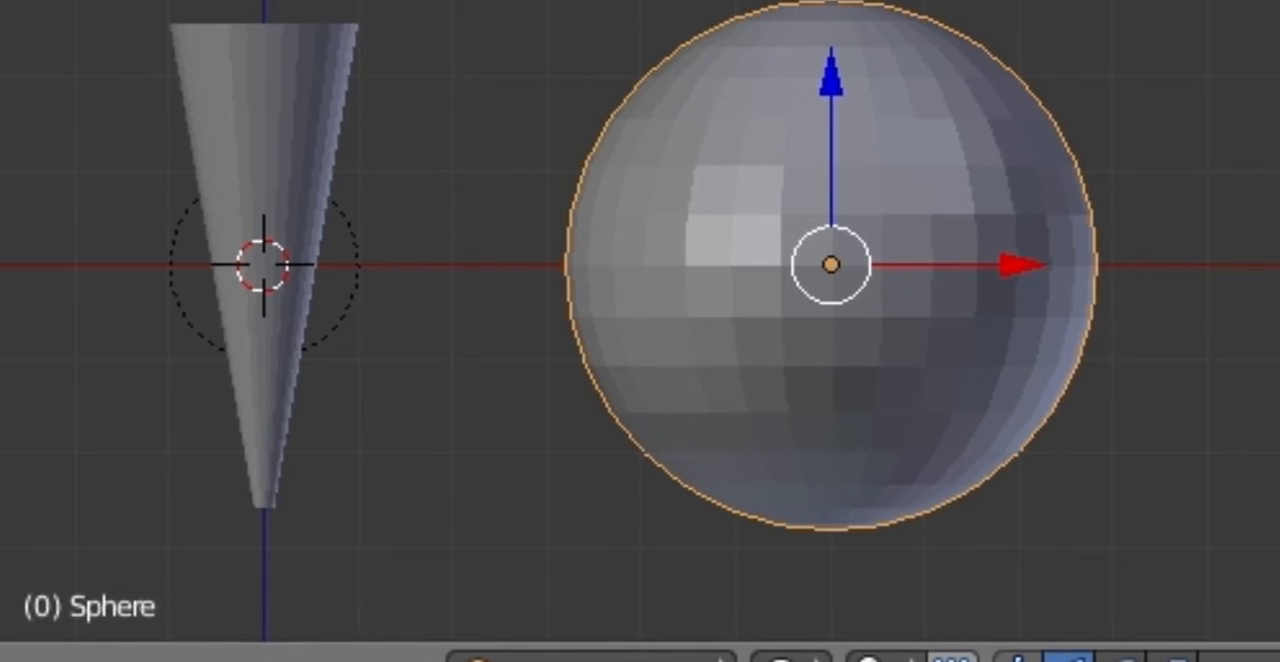
# Step: Rename the sphere object as hp
pyautogui.click(901, 278)
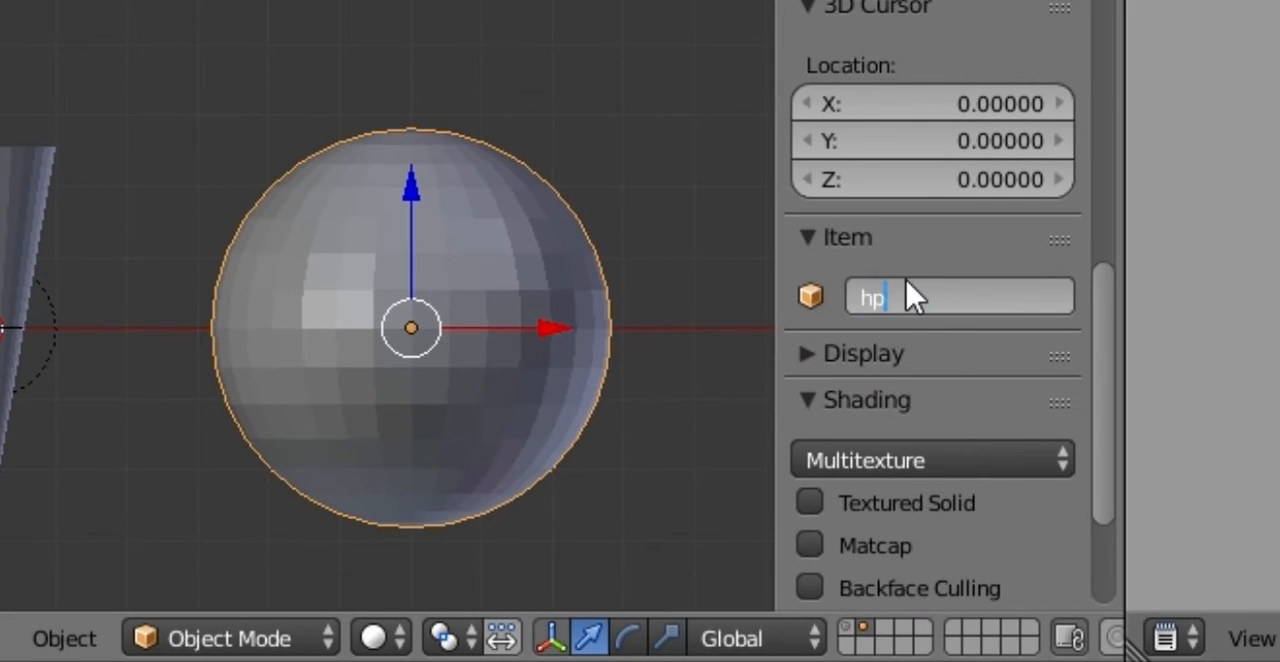
pyautogui.write('hp')
pyautogui.press('Return')
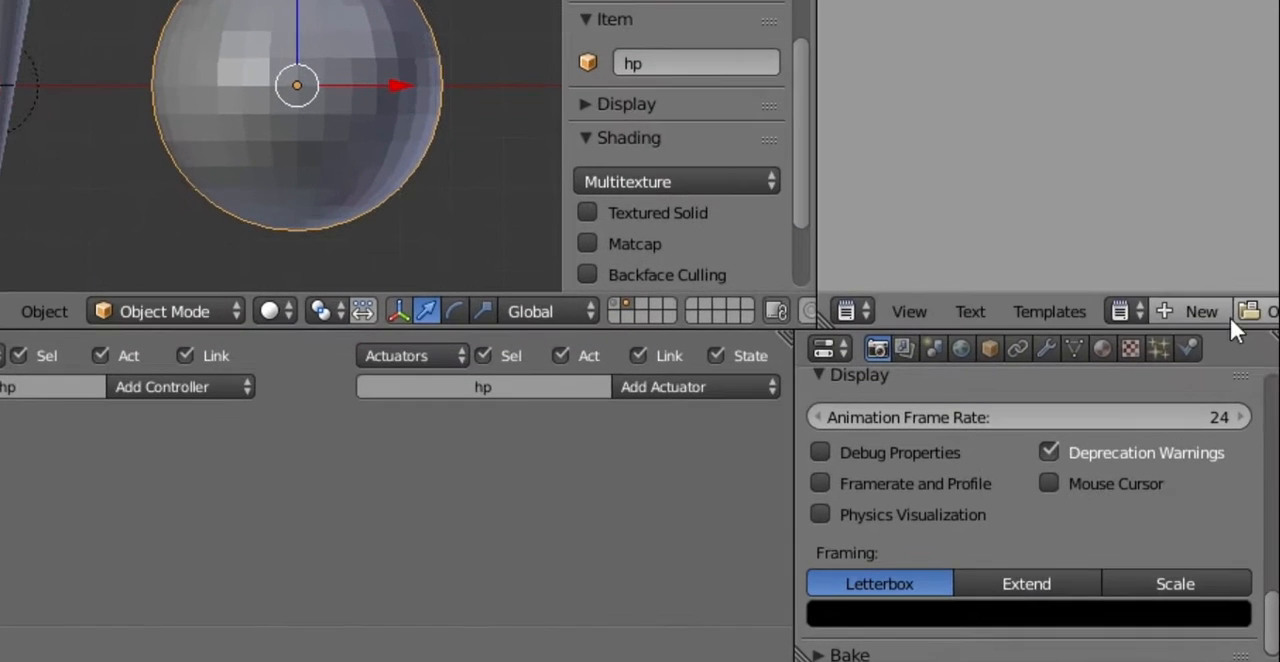
# Step: Set the hp sphere's physics type to Dynamic
pyautogui.click(1219, 453)
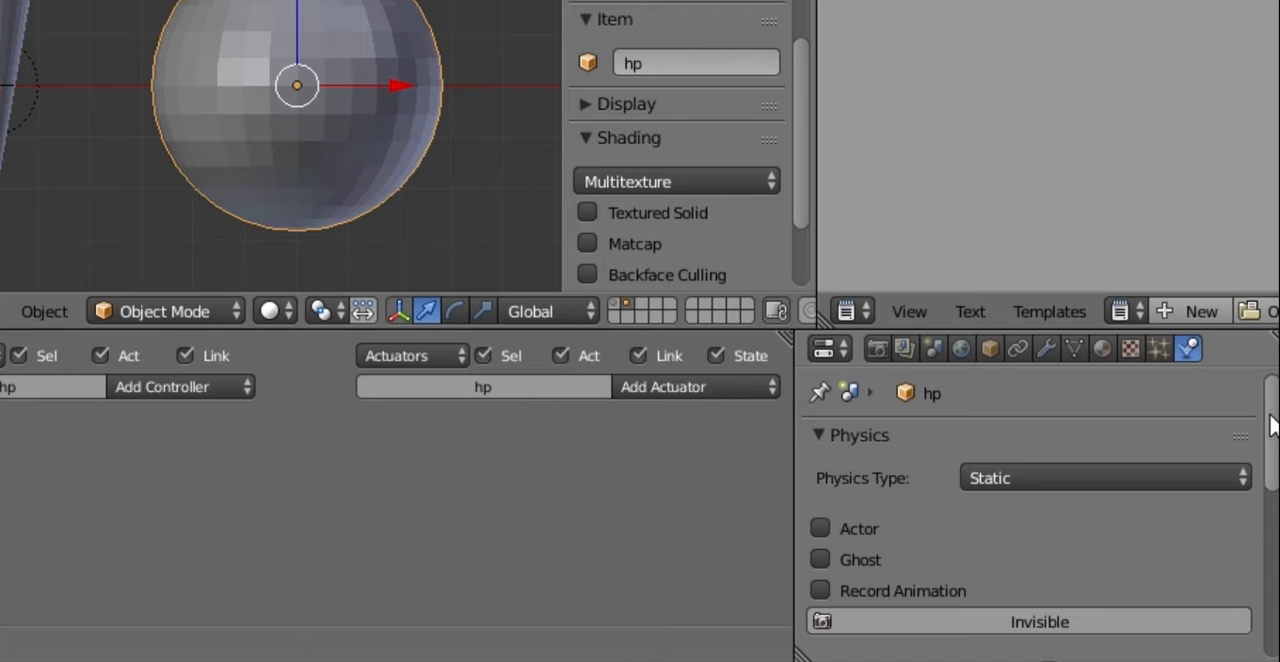
pyautogui.scroll(-1, 1272, 425)
pyautogui.click(1223, 443)
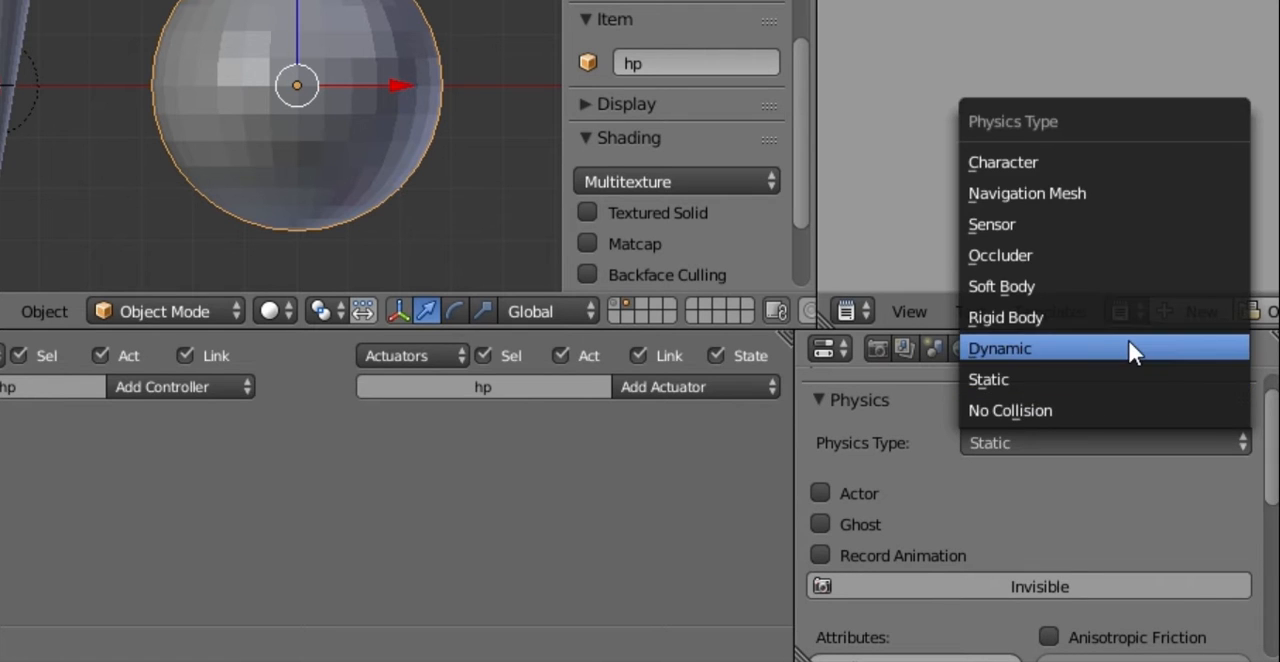
pyautogui.click(1128, 348)
pyautogui.moveTo(1270, 425)
pyautogui.mouseDown()
pyautogui.moveTo(1271, 500)
pyautogui.moveTo(1265, 410)
pyautogui.mouseUp()
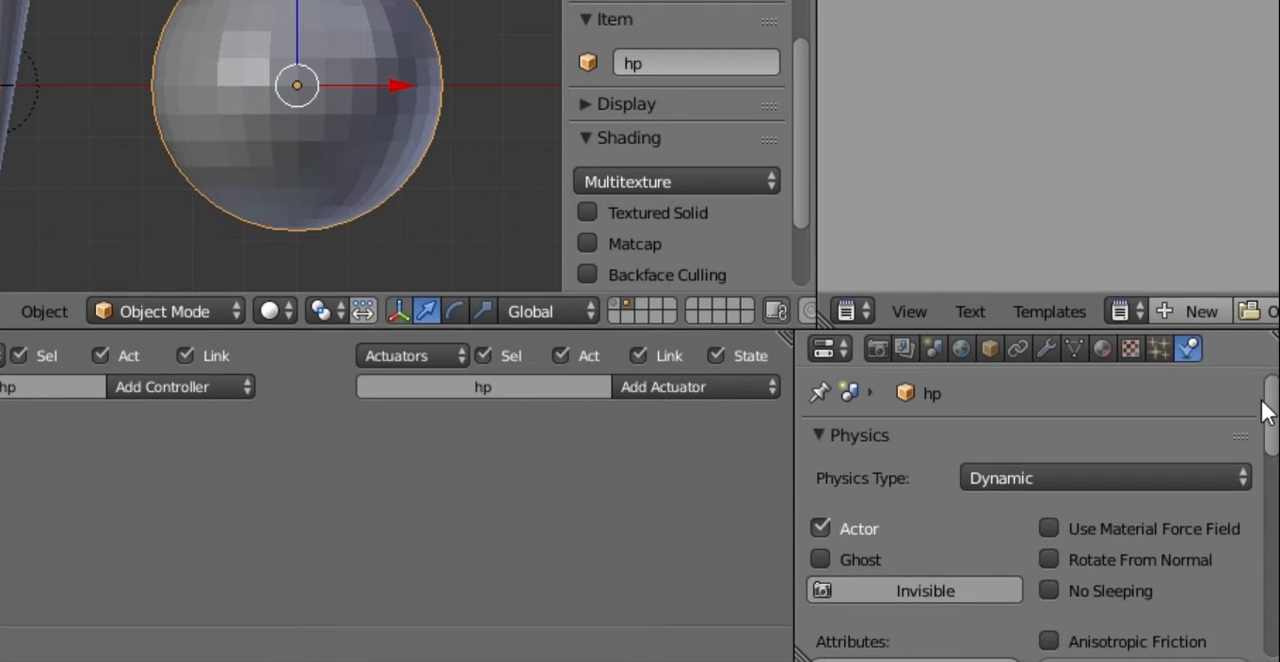
pyautogui.scroll(-1, 1260, 415)
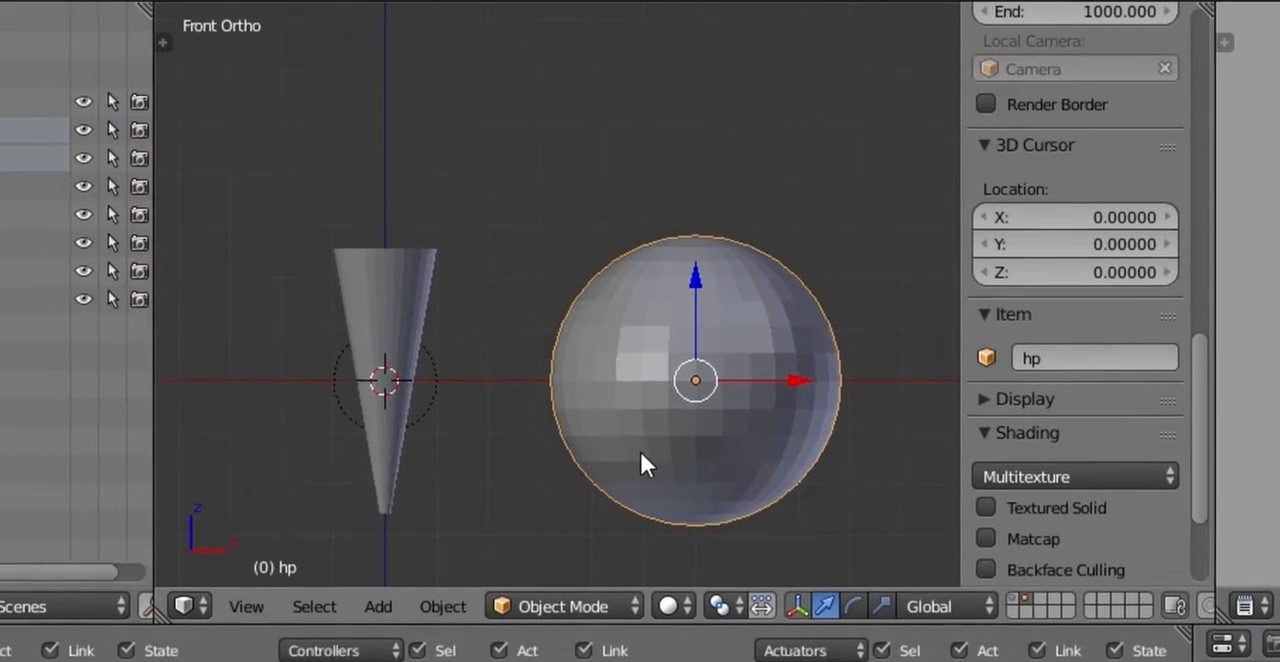
# Step: Switch the viewport to wireframe display and scale the hp sphere down by a factor of about 0.63
pyautogui.press('z')
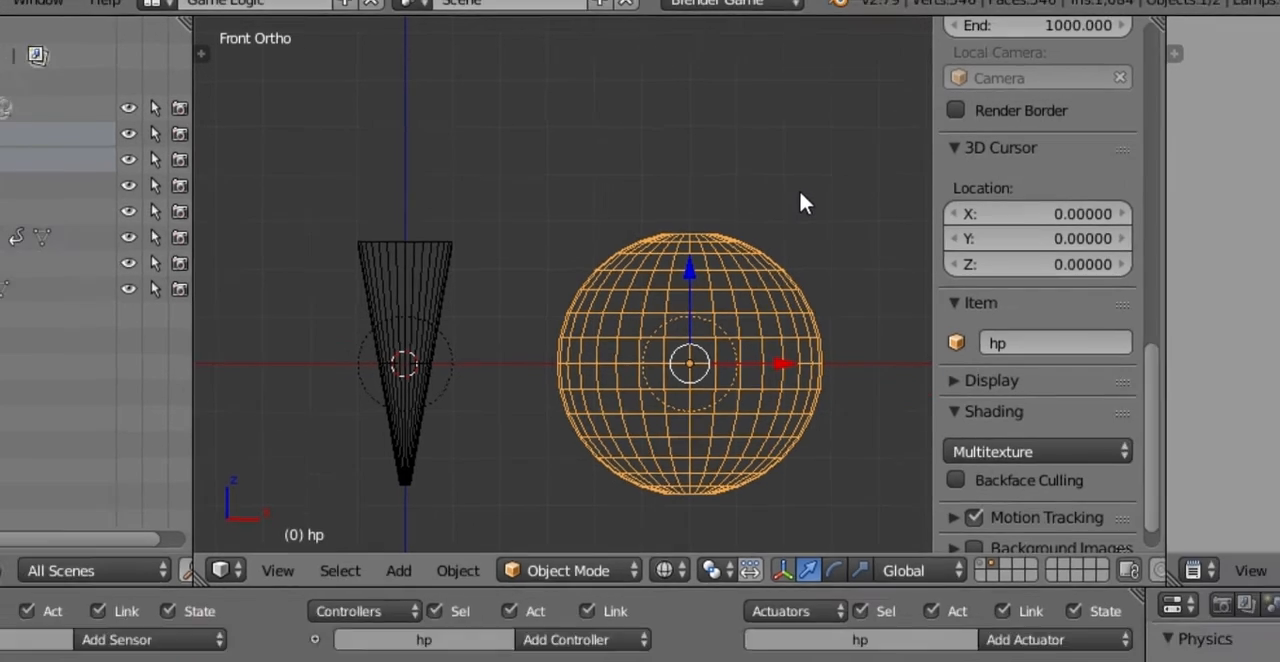
pyautogui.press('s')
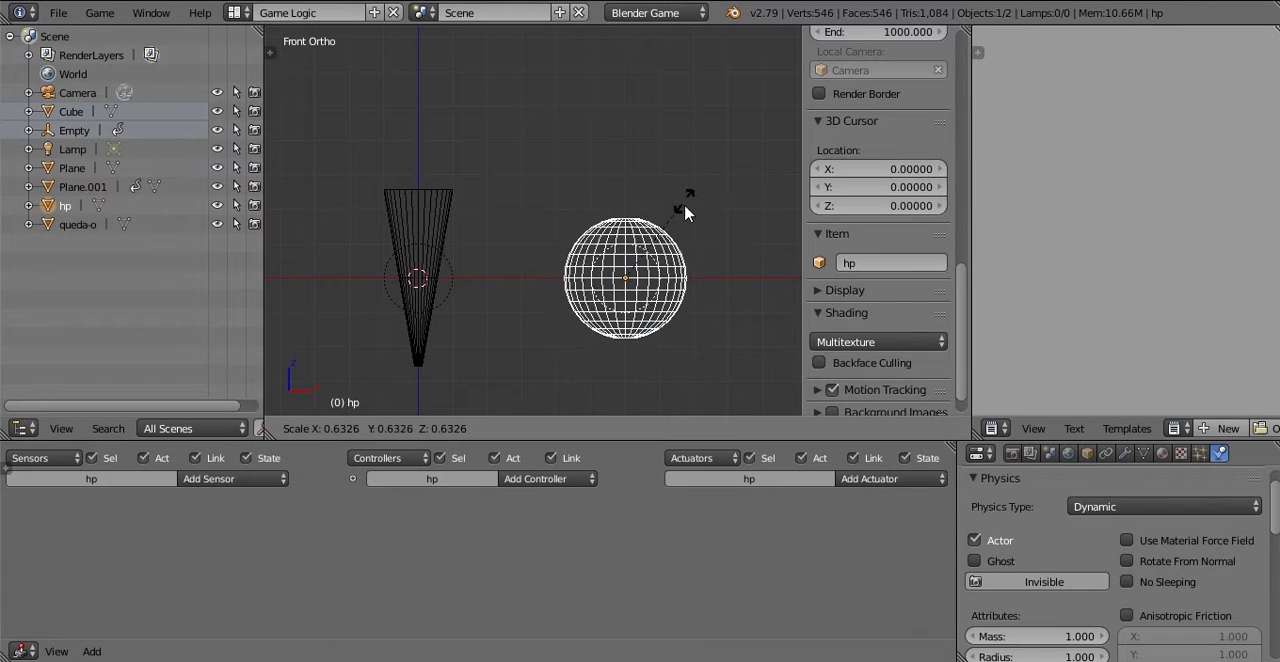
pyautogui.click(685, 212)
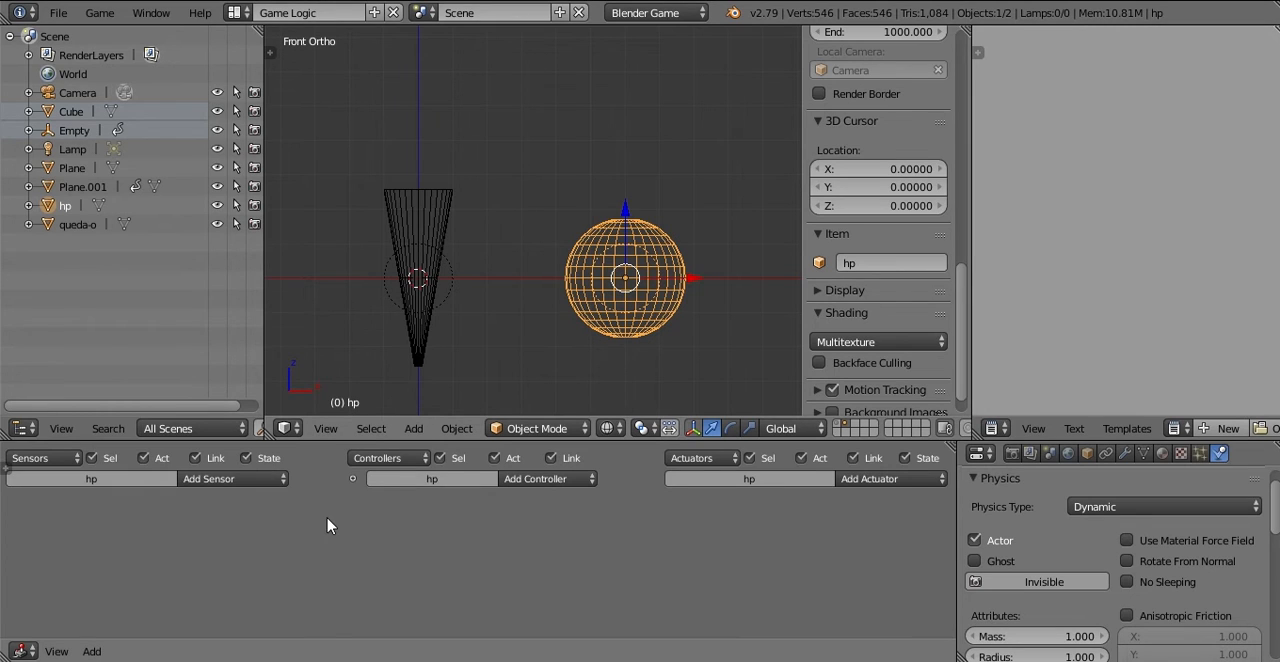
# Step: Add a Float game property named hp to the sphere and hide the logic properties
pyautogui.press('n')
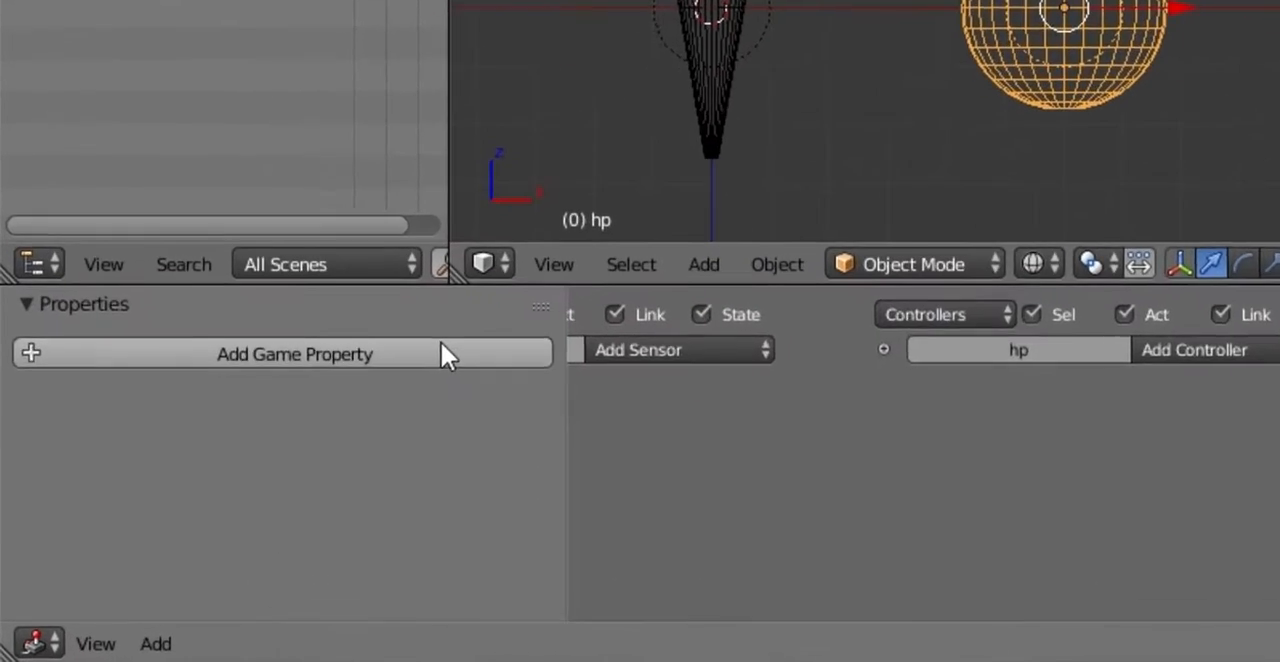
pyautogui.click(263, 483)
pyautogui.click(141, 324)
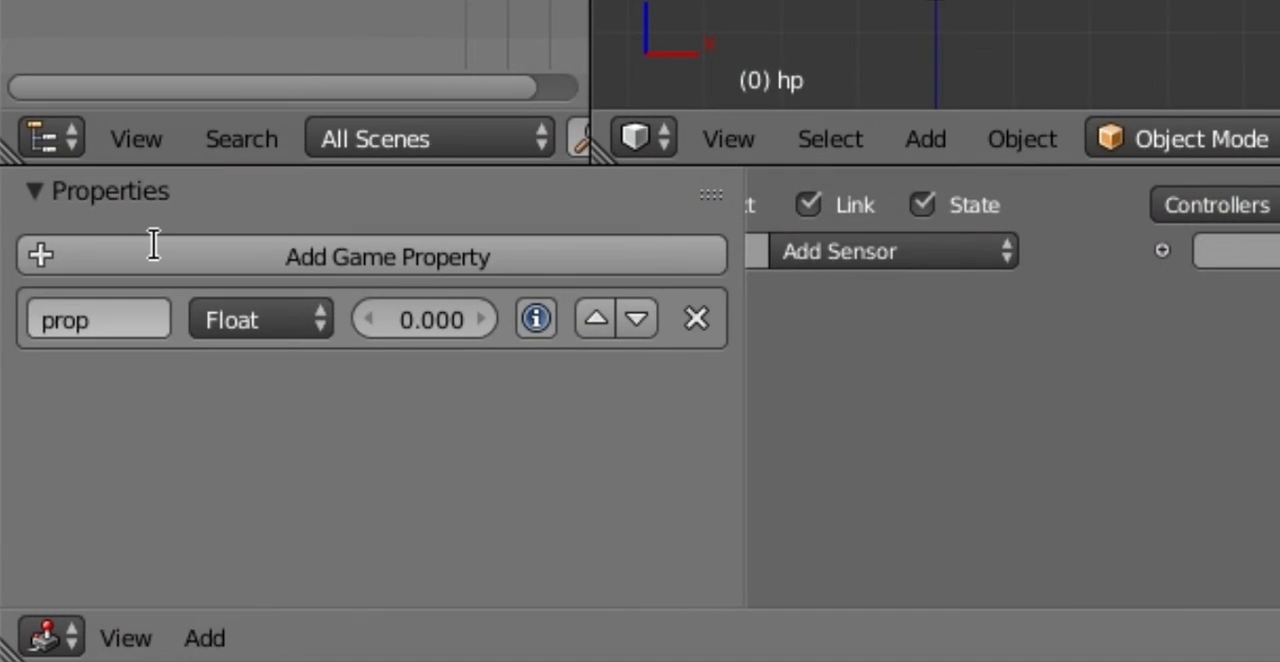
pyautogui.write('hp')
pyautogui.press('Return')
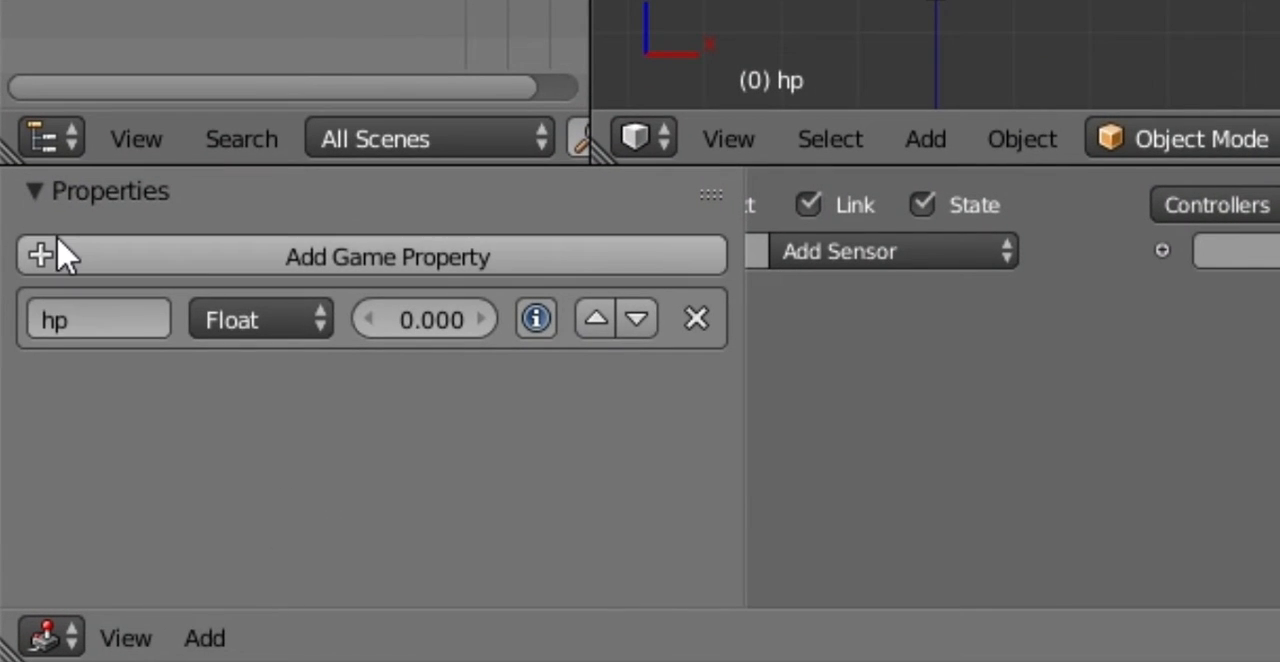
pyautogui.click(34, 191)
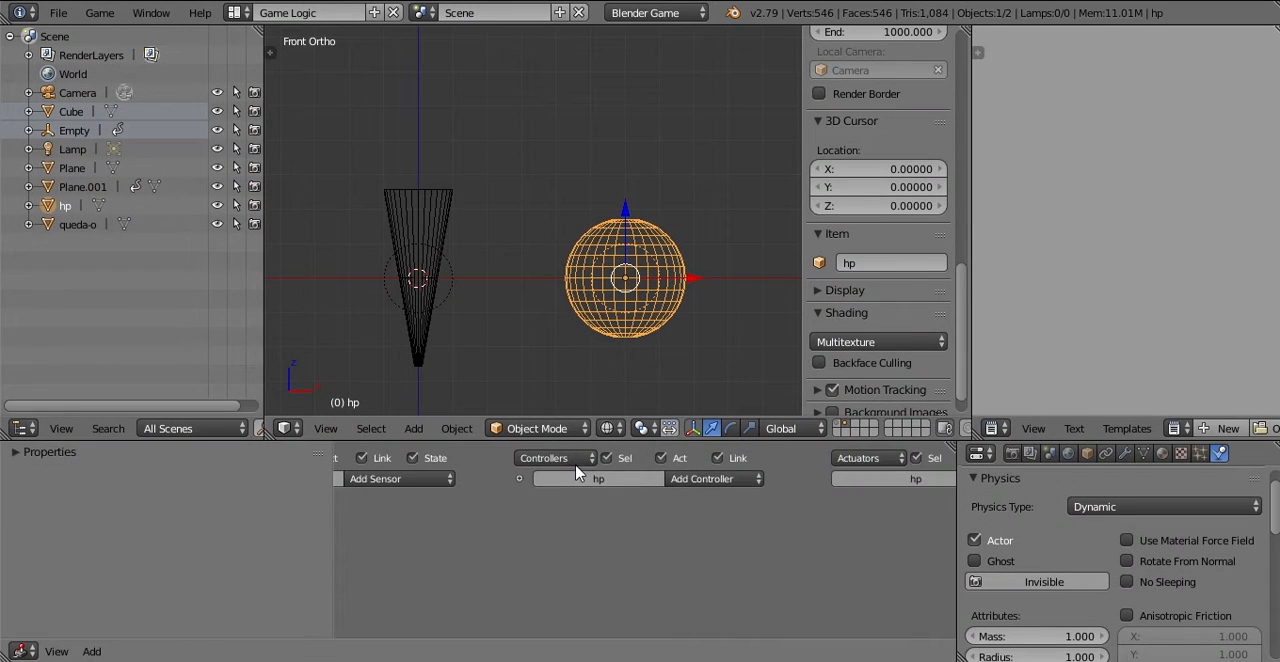
pyautogui.press('n')
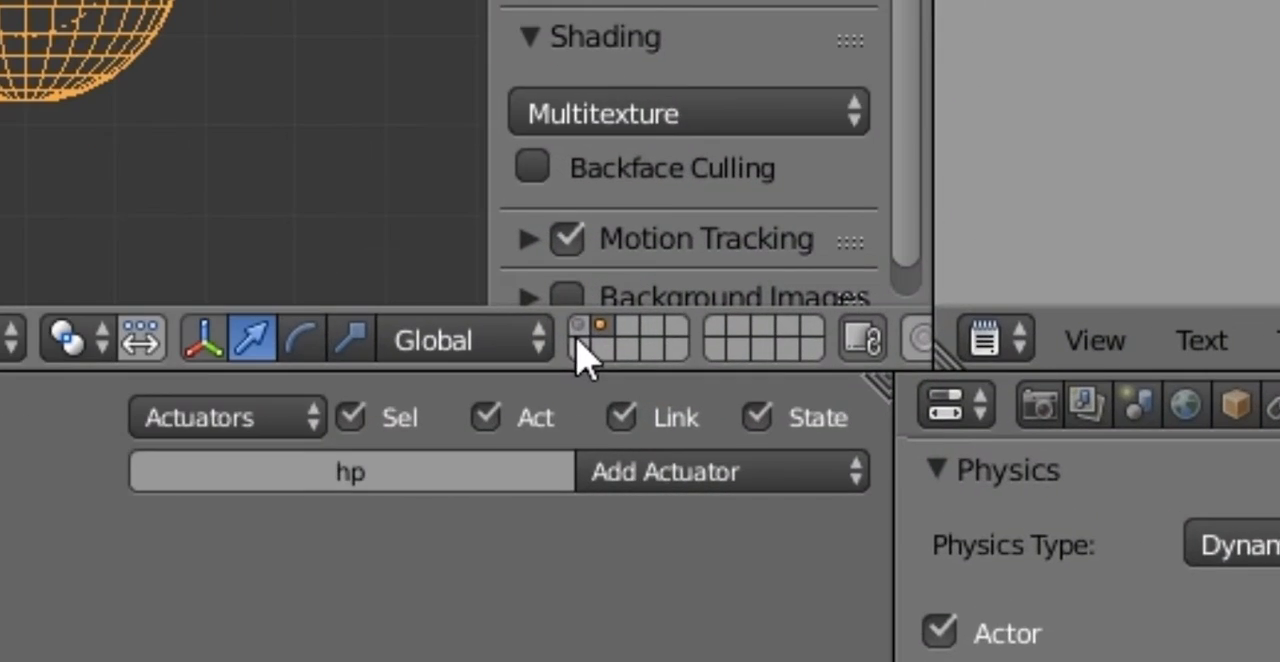
# Step: Show the first layer in solid shading and select the Empty above the green health bar
pyautogui.click(578, 322)
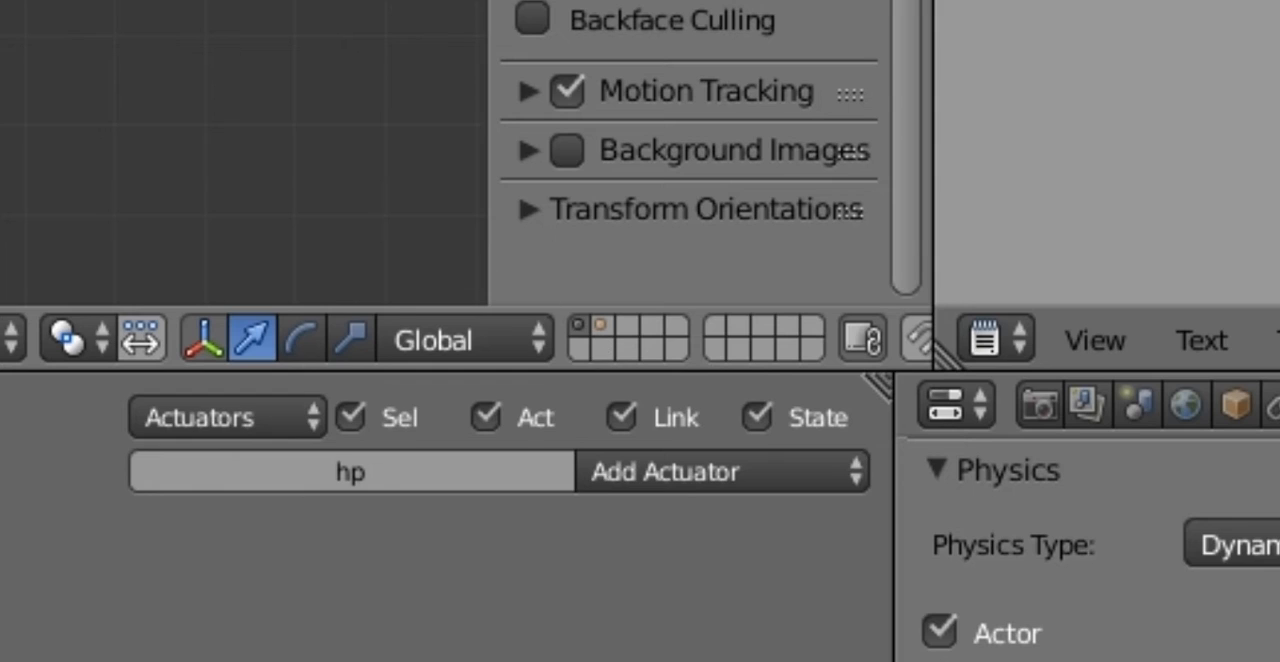
pyautogui.scroll(-6, 545, 242)
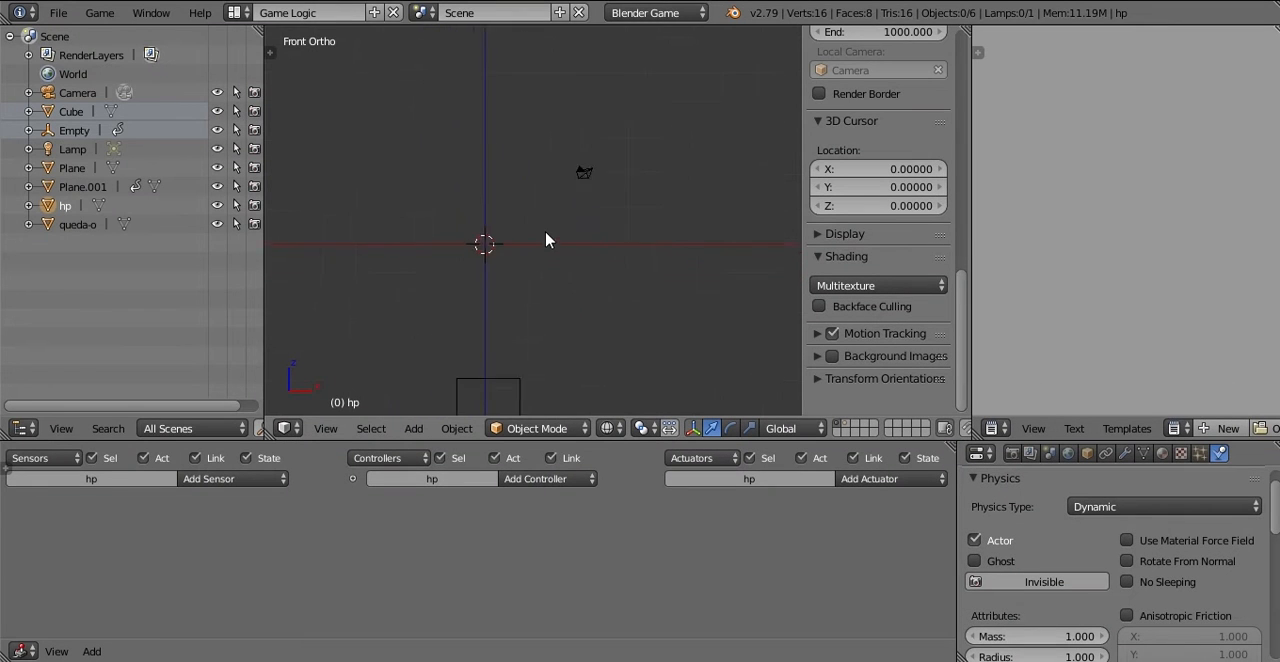
pyautogui.keyDown('shift'); pyautogui.moveTo(541, 245); pyautogui.dragTo(548, 326, button='middle'); pyautogui.keyUp('shift')
pyautogui.keyDown('ctrl'); pyautogui.moveTo(541, 204); pyautogui.dragTo(545, 247, button='middle'); pyautogui.keyUp('ctrl')
pyautogui.keyDown('ctrl'); pyautogui.moveTo(547, 132); pyautogui.dragTo(568, 197, button='middle'); pyautogui.keyUp('ctrl')
pyautogui.keyDown('ctrl'); pyautogui.moveTo(602, 31); pyautogui.dragTo(598, 421, button='middle'); pyautogui.keyUp('ctrl')
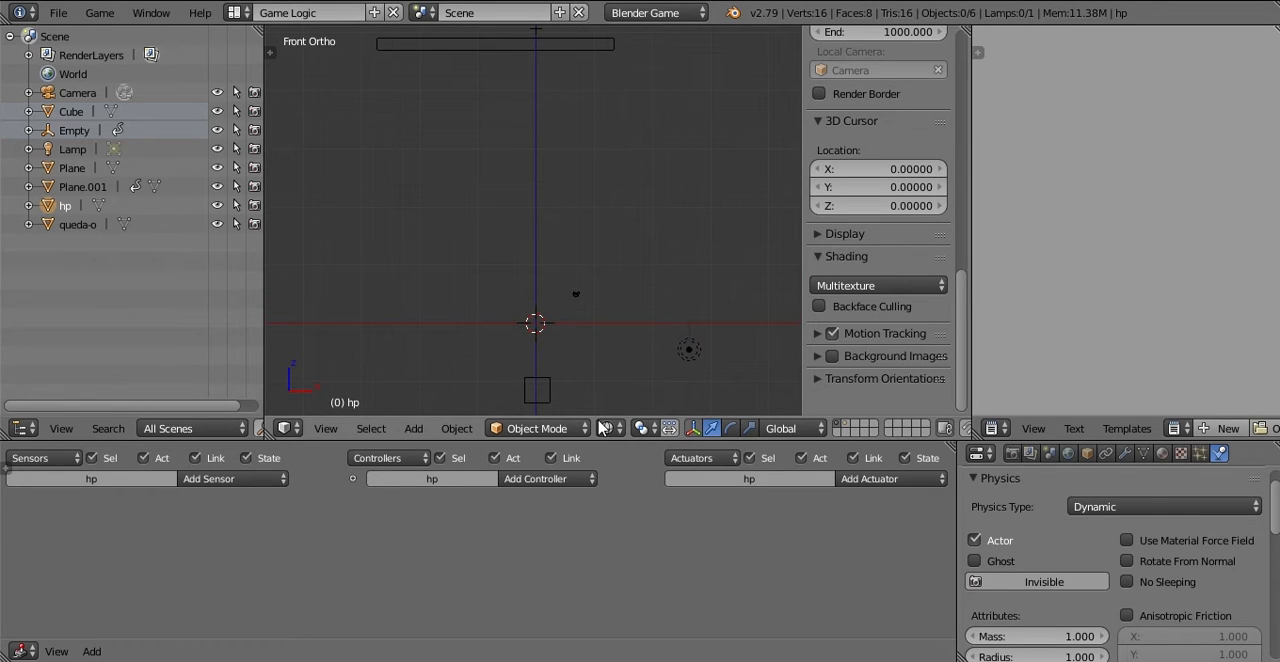
pyautogui.click(608, 428)
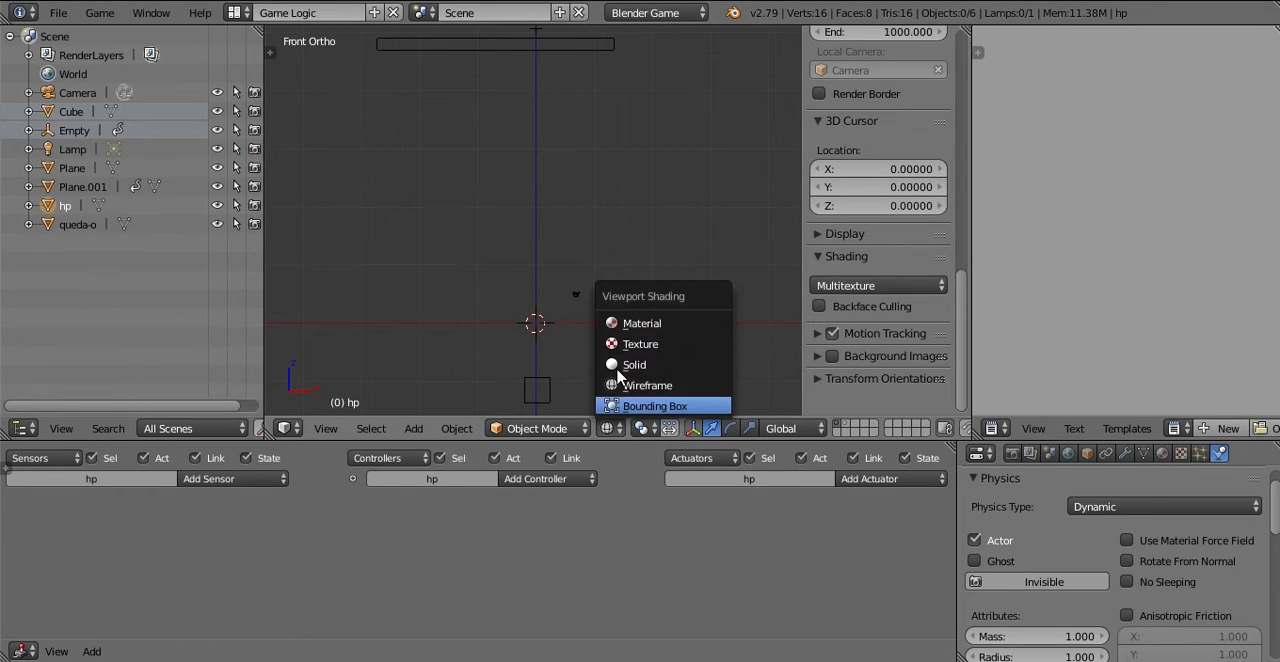
pyautogui.click(624, 367)
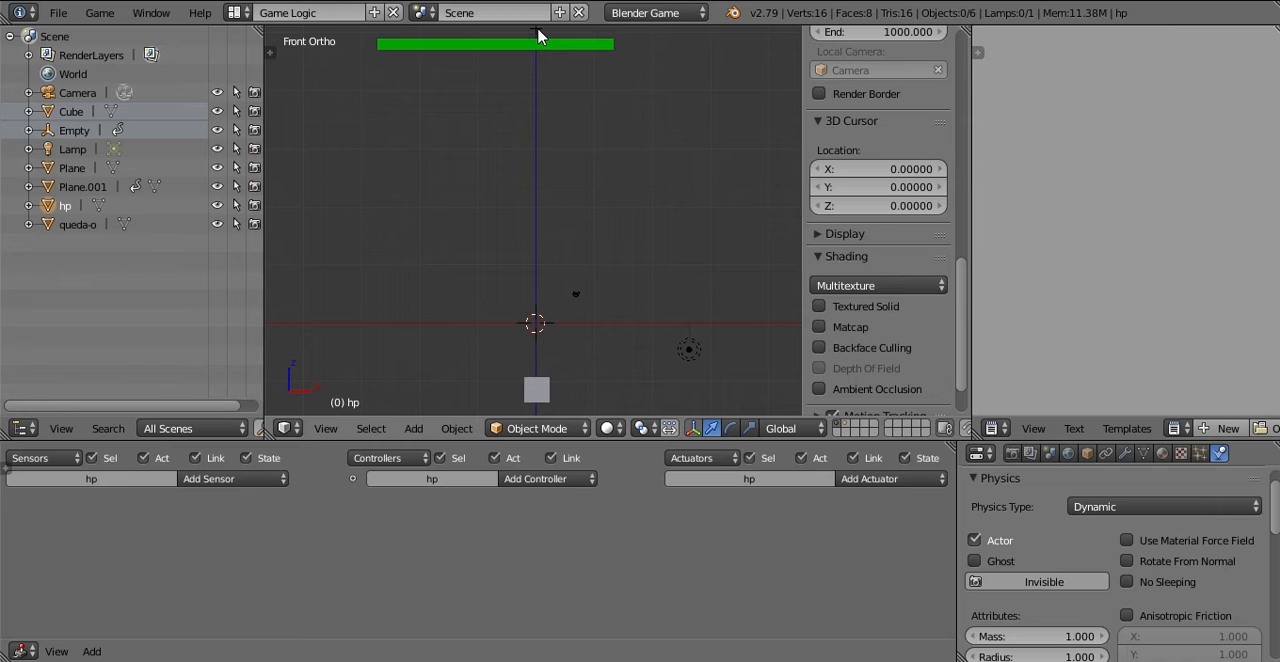
pyautogui.rightClick(537, 38)
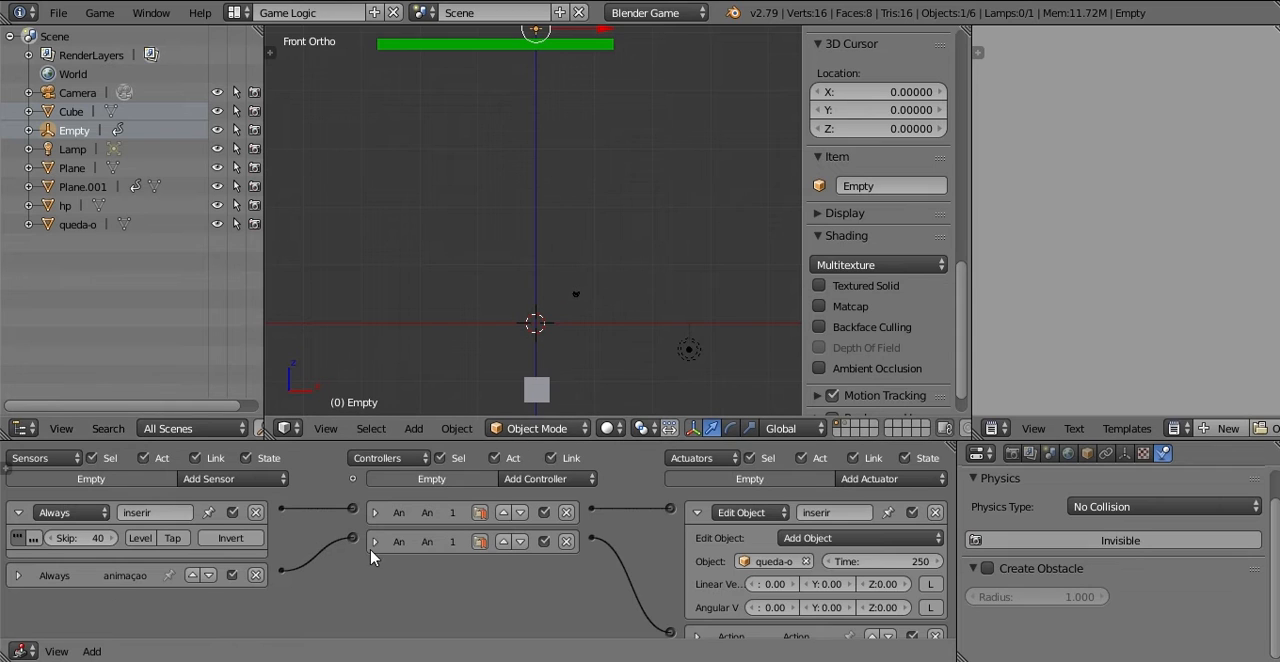
# Step: Collapse the Empty's inserir Always sensor and its inserir Edit Object actuator
pyautogui.click(18, 512)
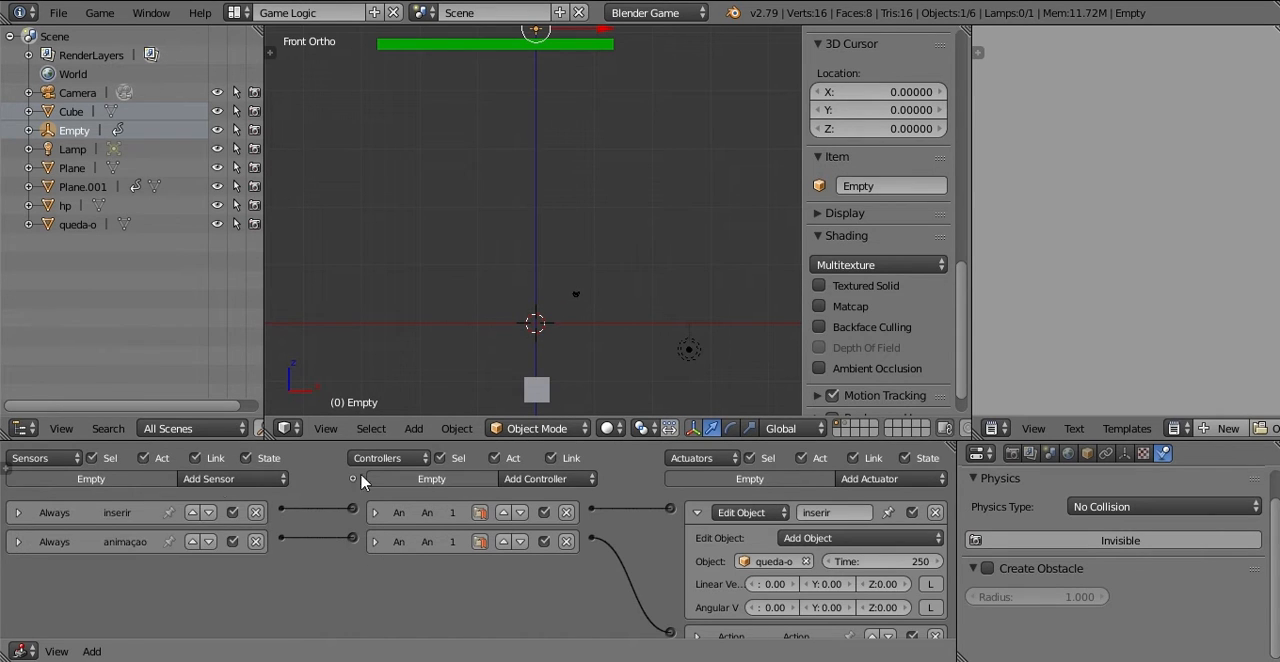
pyautogui.click(698, 513)
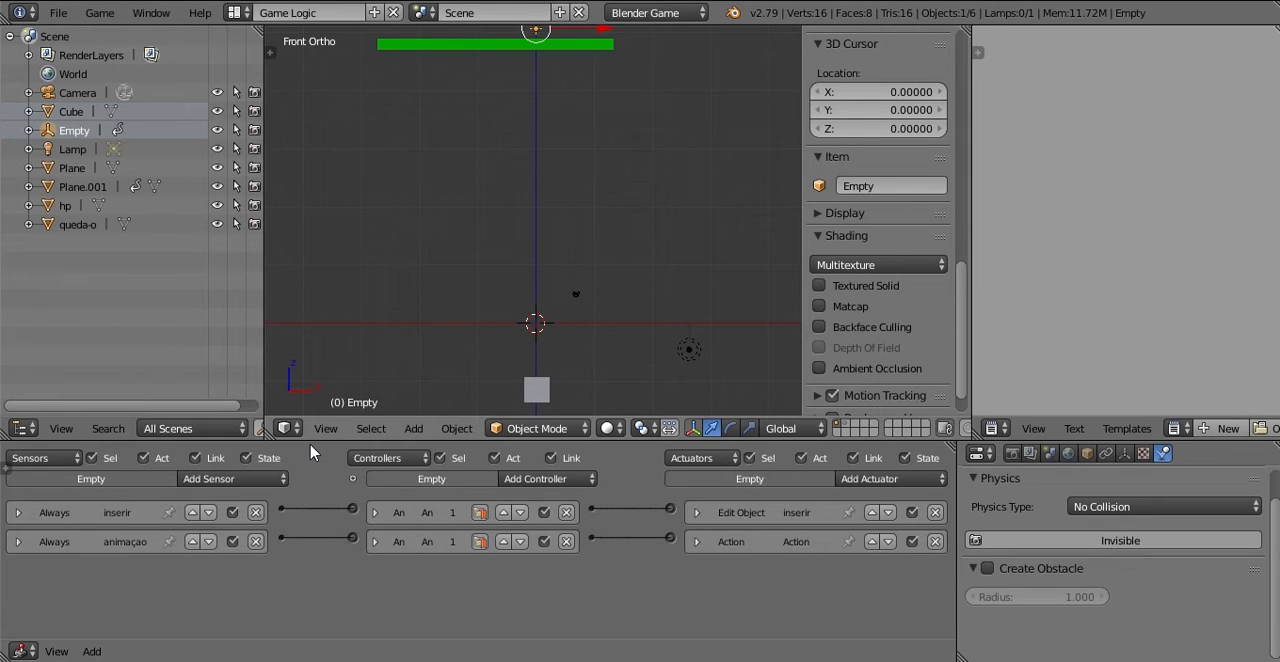
pyautogui.click(274, 481)
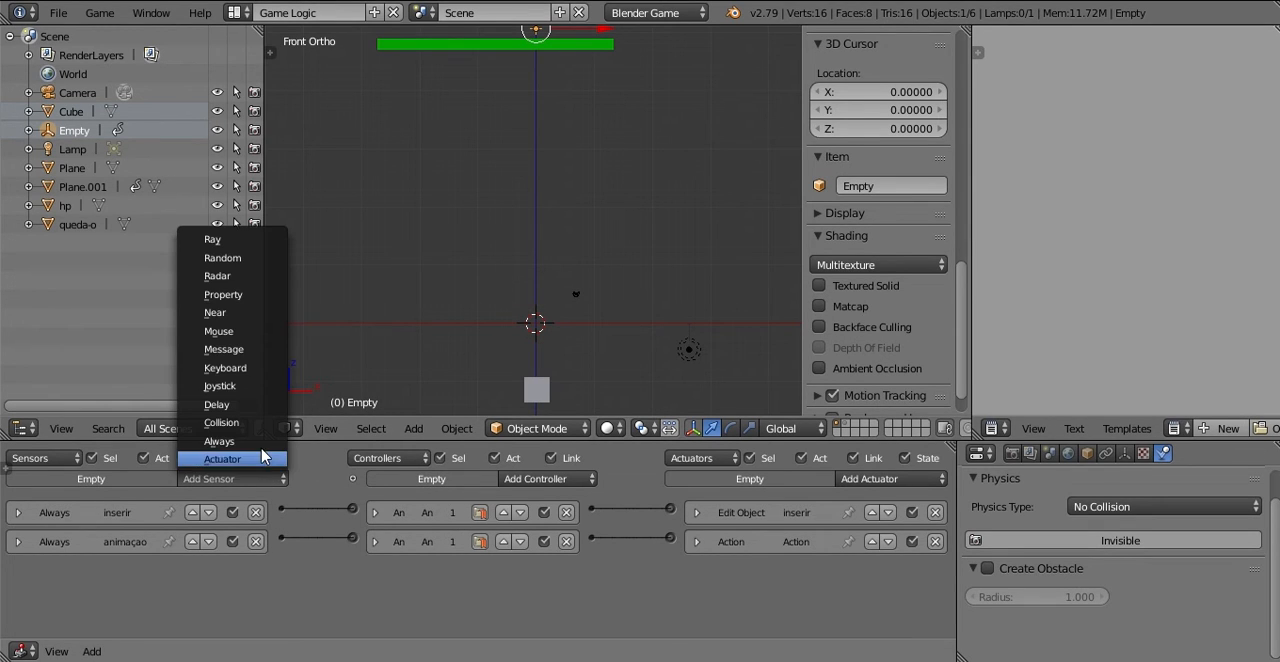
pyautogui.click(219, 441)
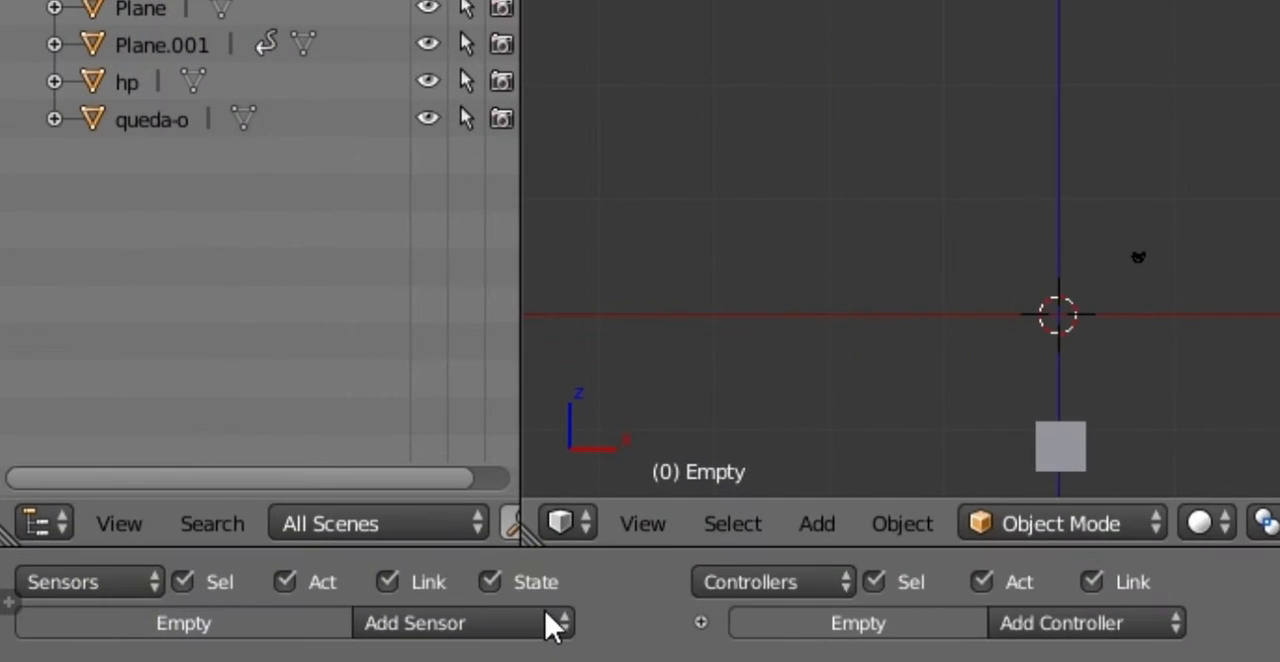
pyautogui.click(274, 478)
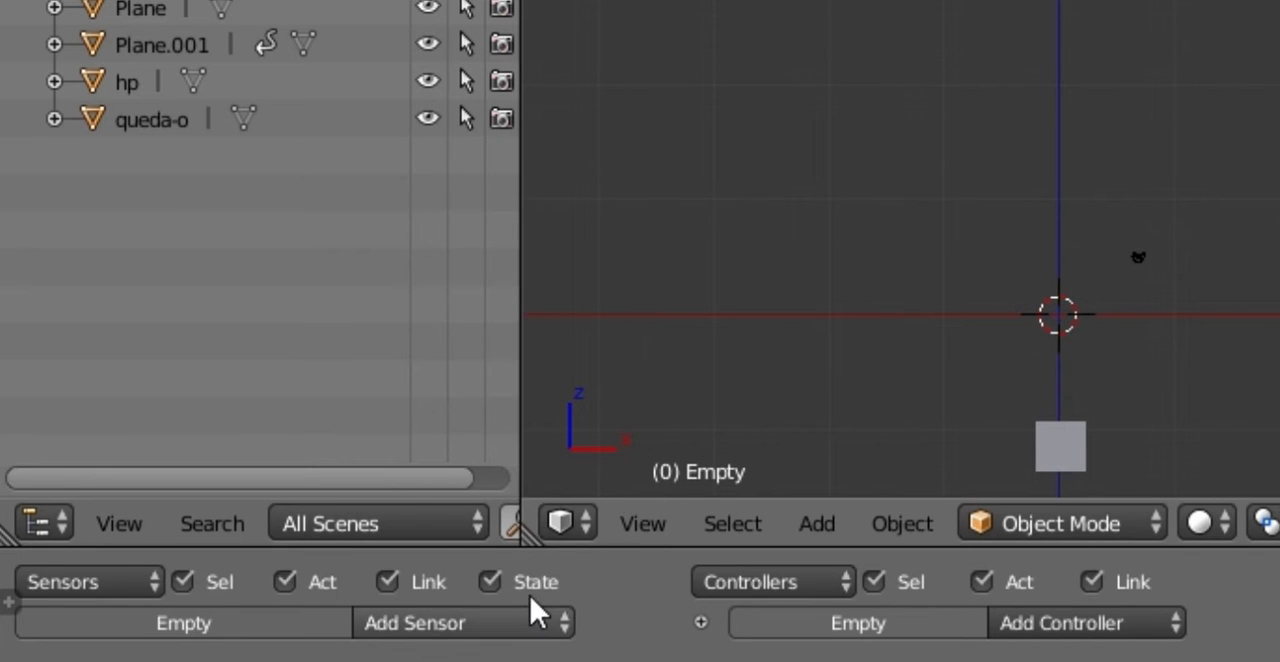
pyautogui.click(522, 622)
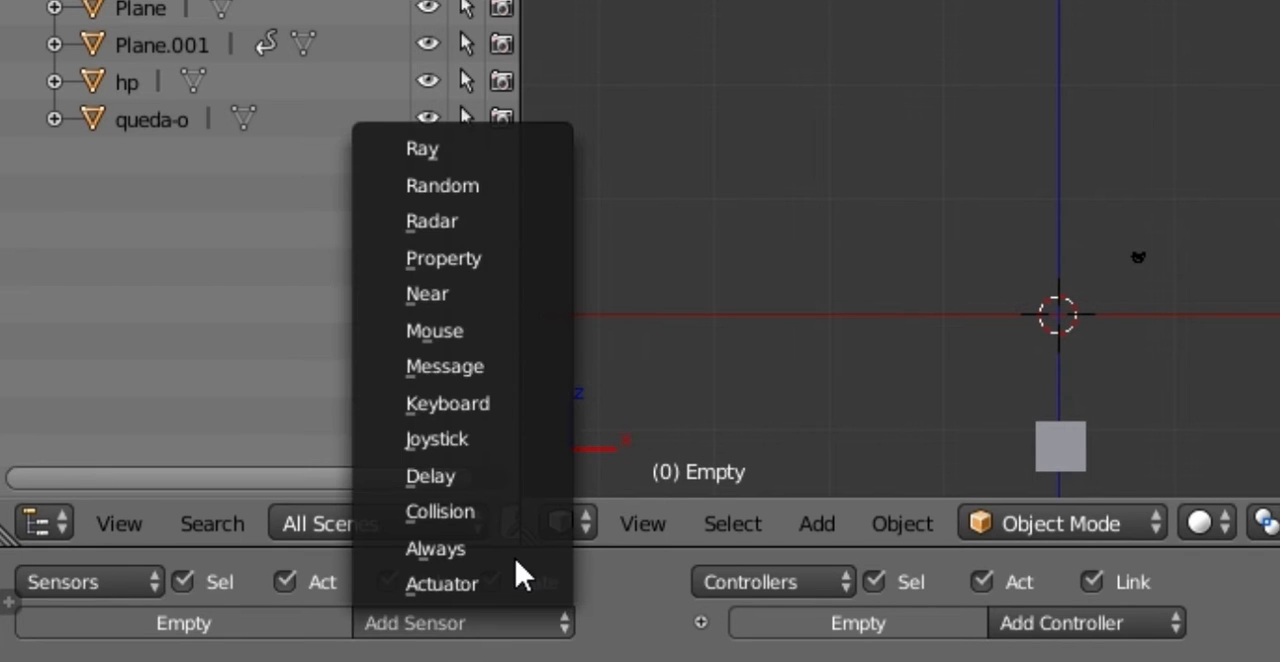
pyautogui.click(509, 263)
pyautogui.scroll(-2, 853, 385)
pyautogui.scroll(1, 871, 365)
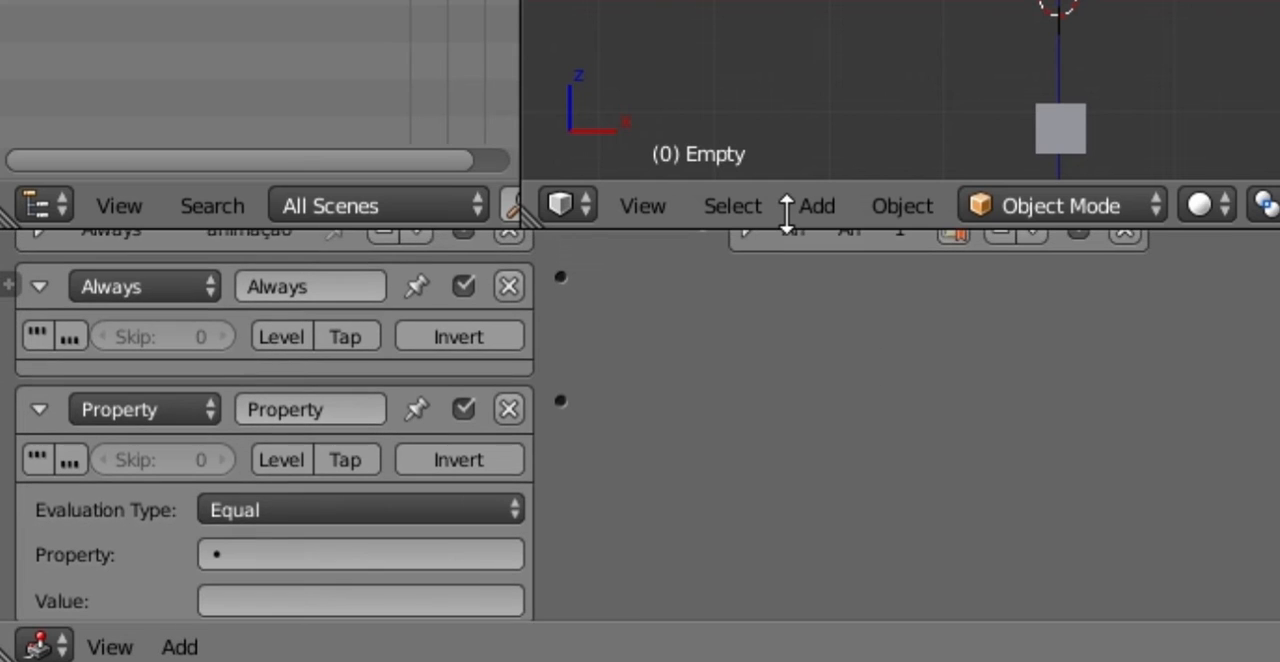
pyautogui.moveTo(789, 206); pyautogui.dragTo(785, 116)
pyautogui.moveTo(774, 284); pyautogui.dragTo(811, 306, button='middle')
pyautogui.scroll(-1, 811, 306)
pyautogui.scroll(2, 620, 450)
pyautogui.moveTo(620, 450); pyautogui.dragTo(858, 413, button='middle')
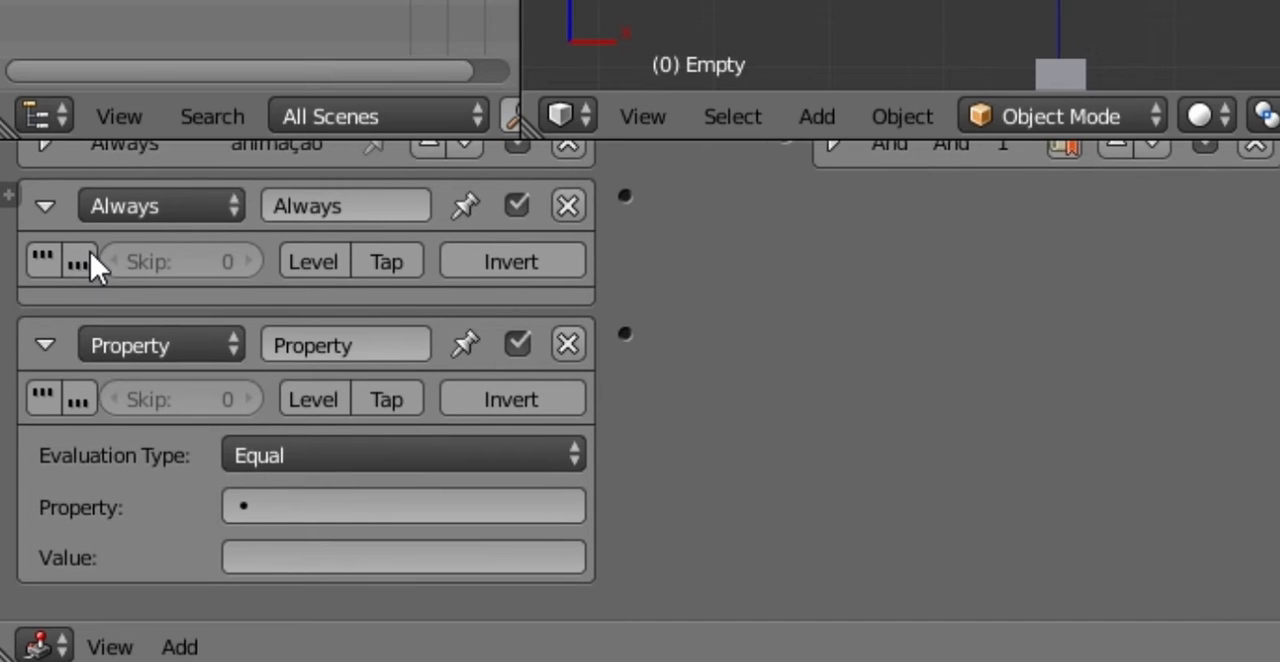
pyautogui.click(42, 266)
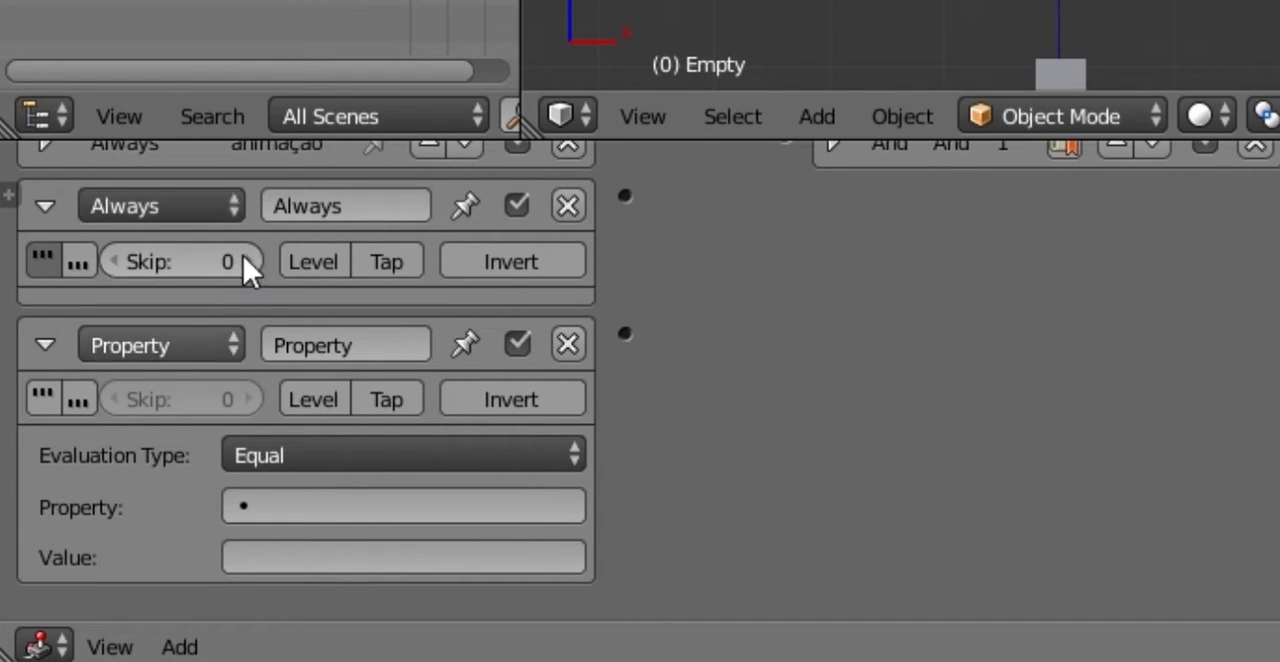
pyautogui.click(428, 452)
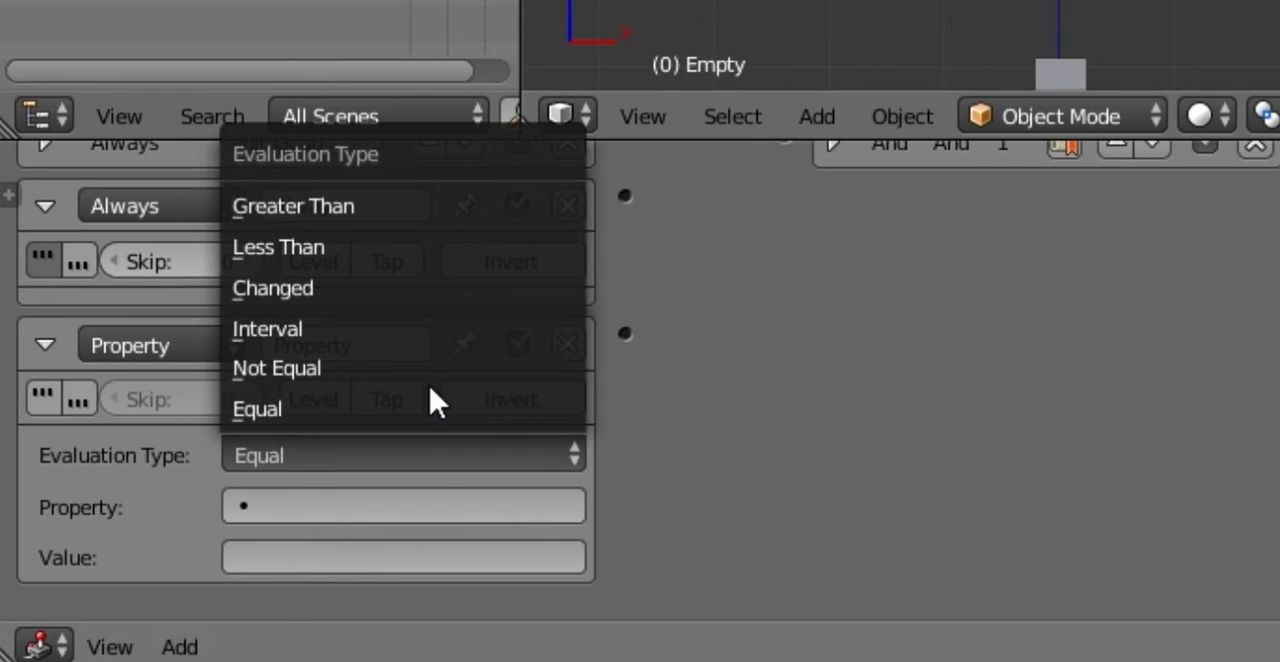
pyautogui.click(405, 330)
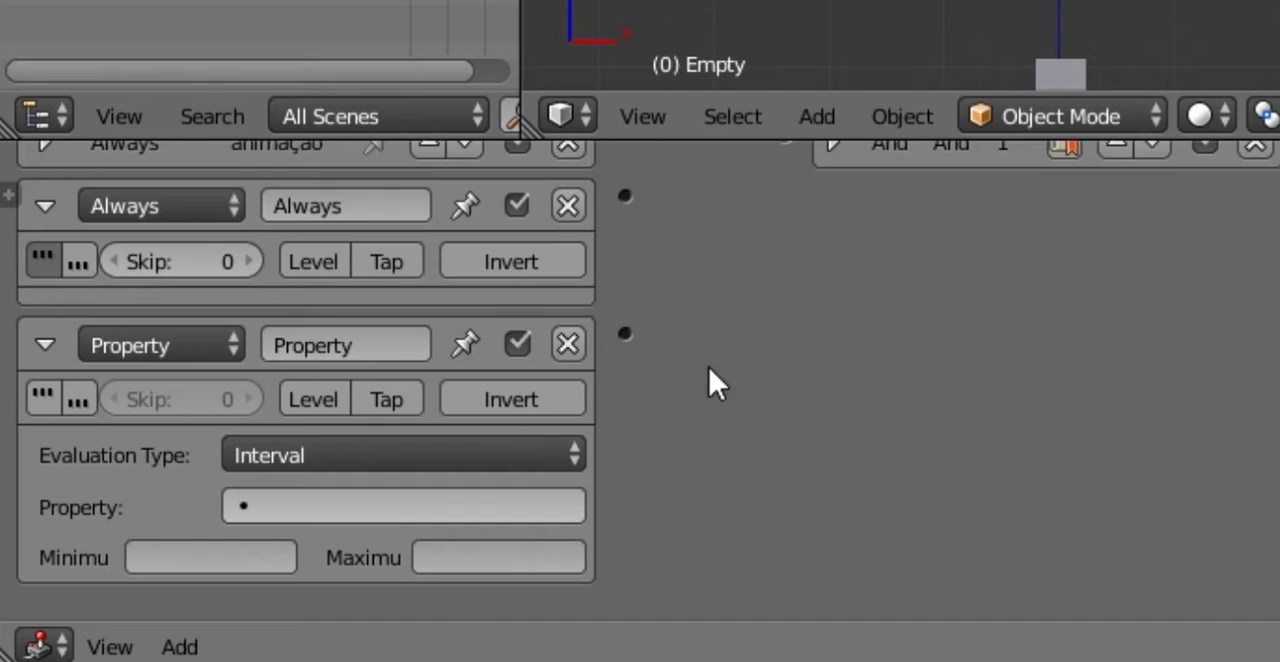
pyautogui.click(480, 507)
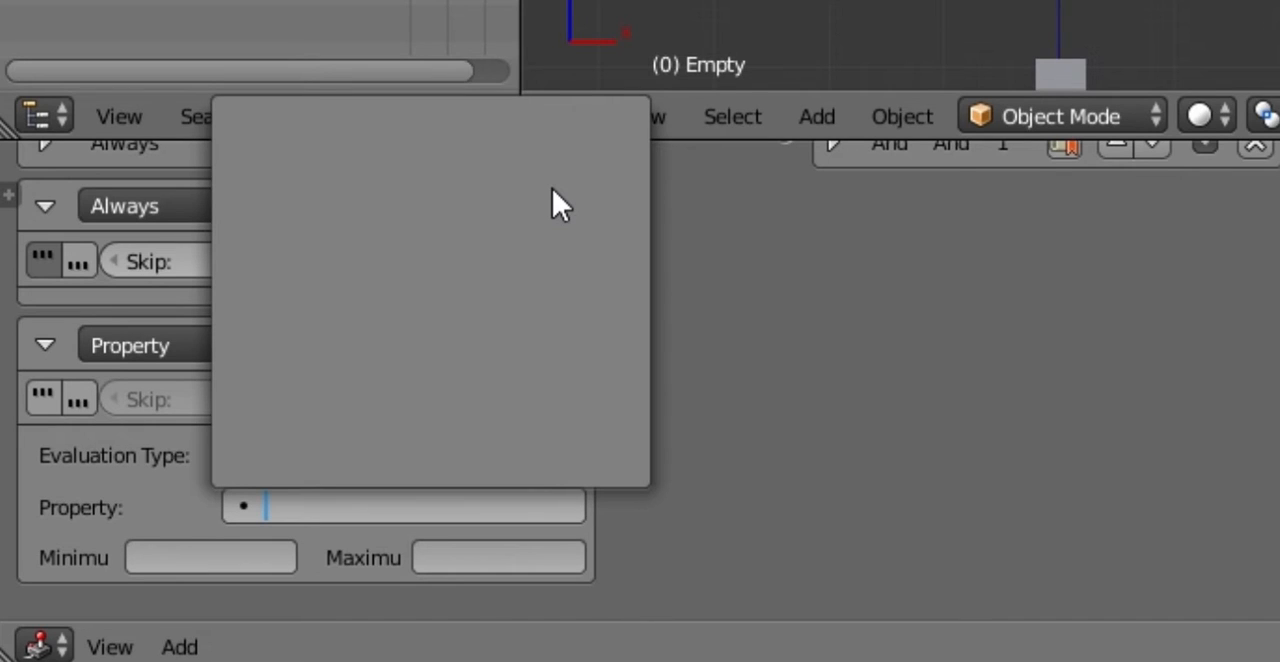
pyautogui.press('Escape')
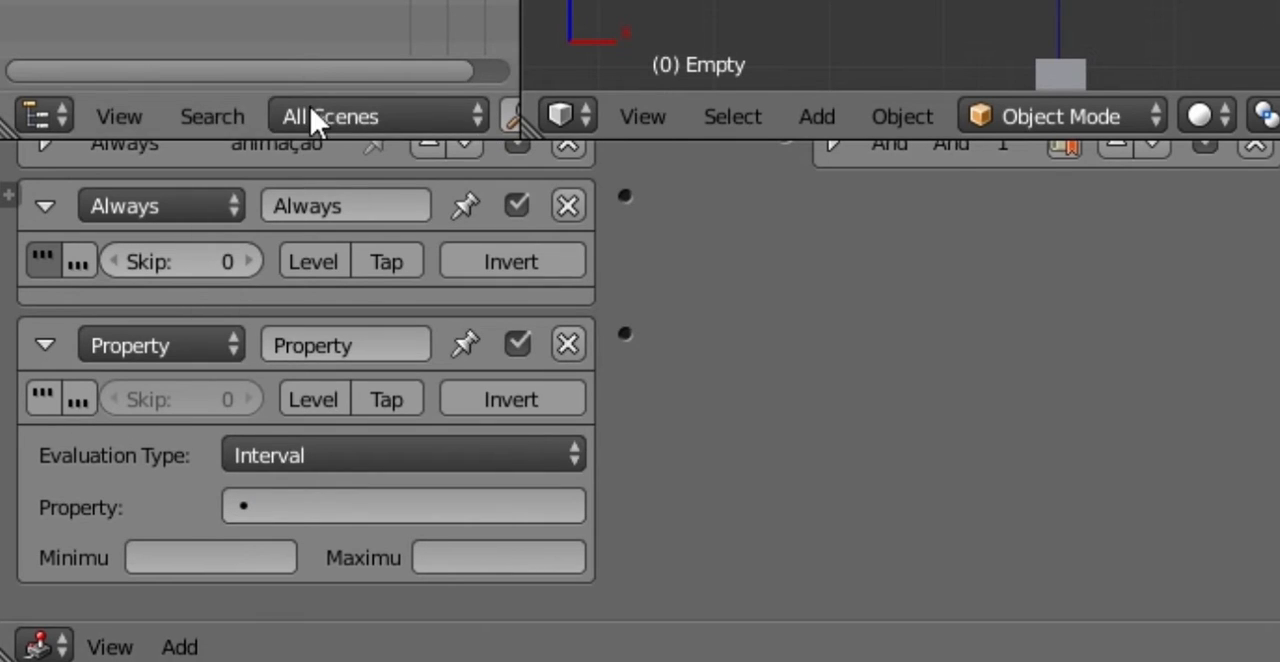
pyautogui.click(567, 344)
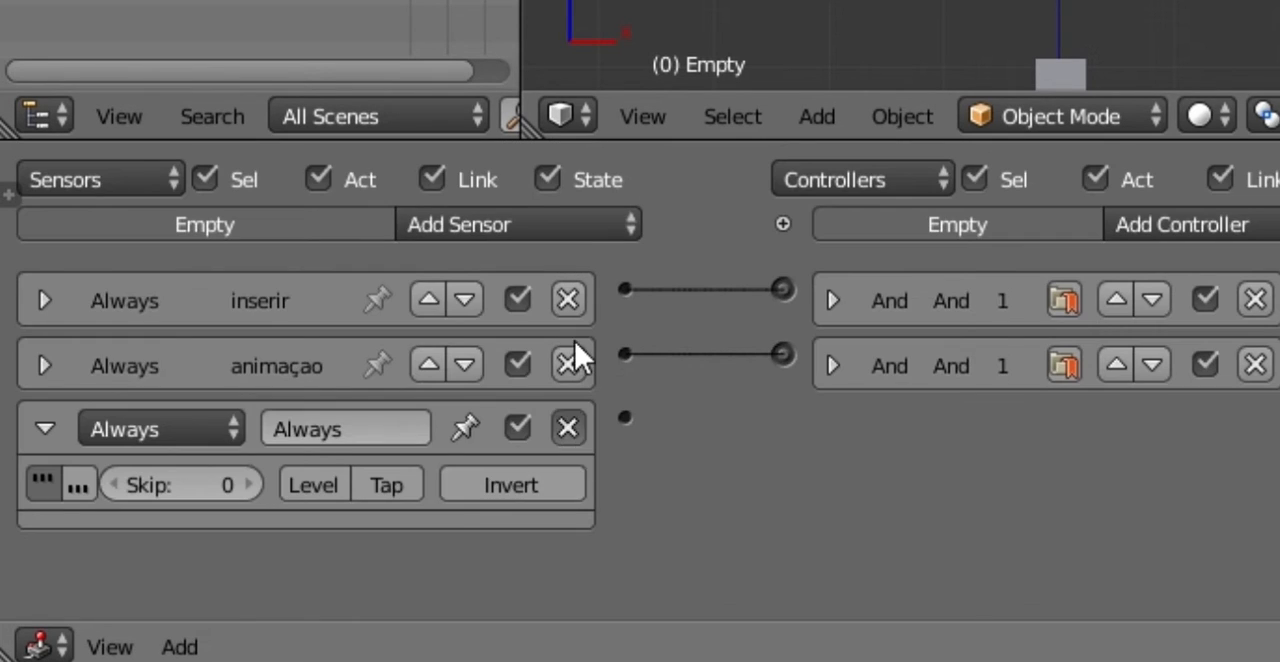
# Step: Add a Message sensor with the subject 02 to the Empty and collapse it
pyautogui.click(573, 214)
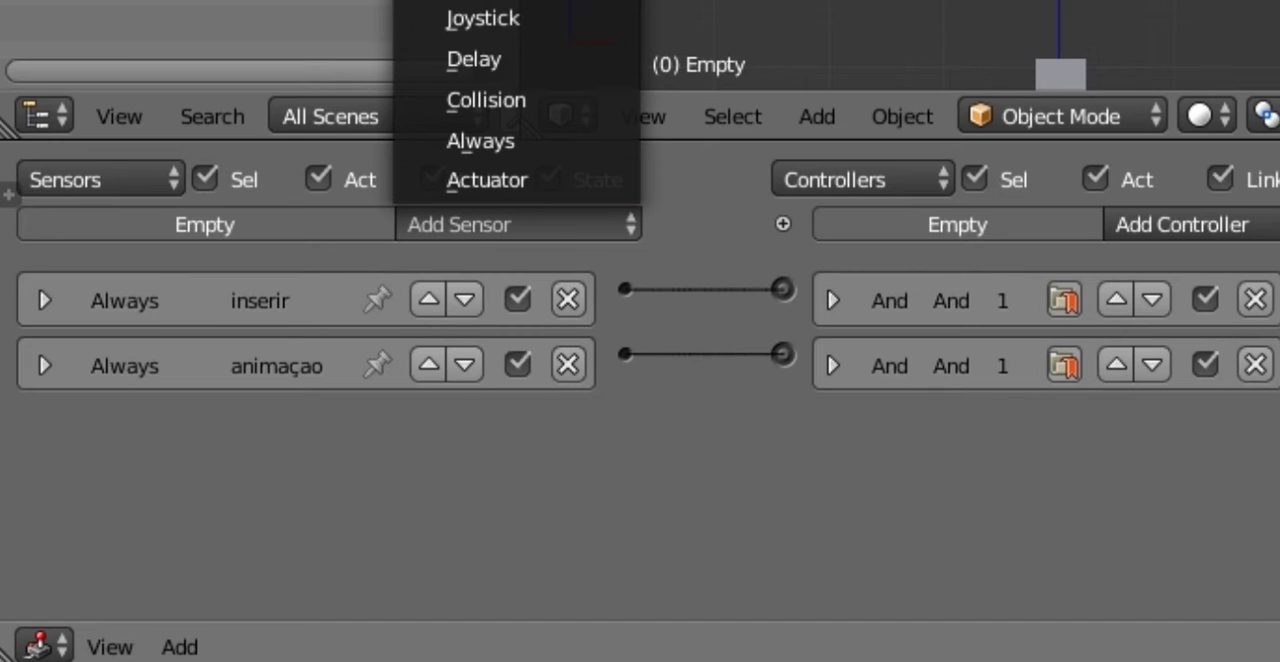
pyautogui.click(520, 0)
pyautogui.moveTo(691, 400); pyautogui.dragTo(692, 347, button='middle')
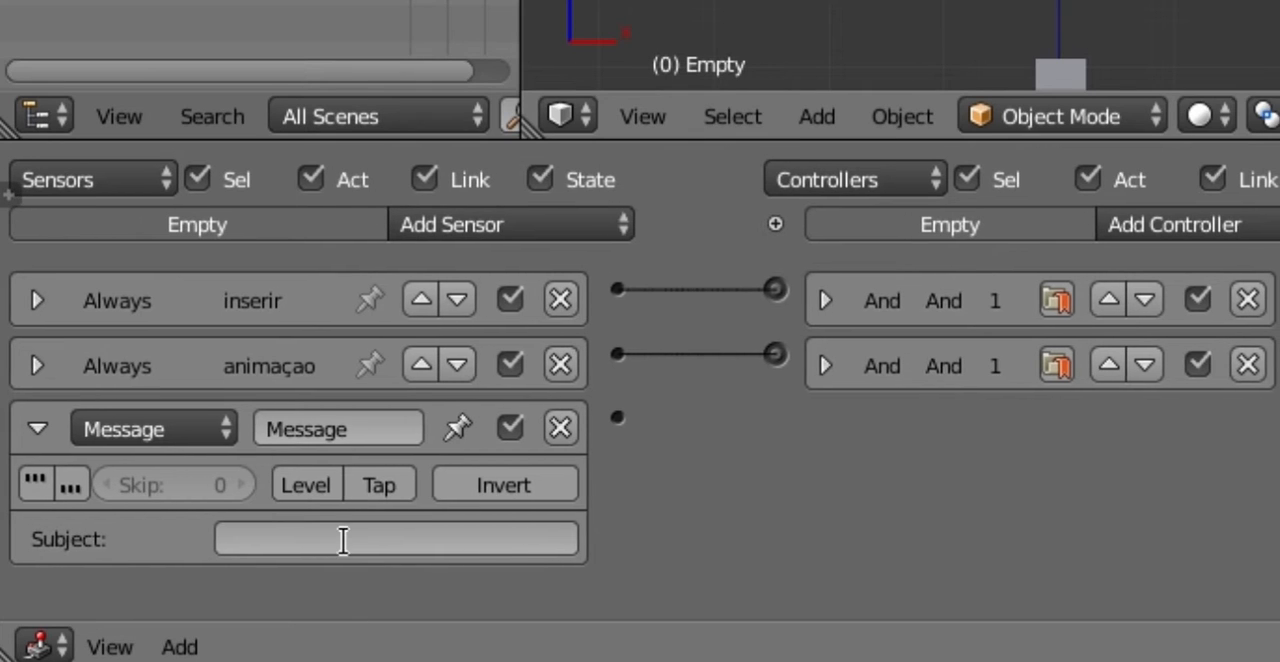
pyautogui.click(343, 540)
pyautogui.write('02')
pyautogui.press('Return')
pyautogui.click(36, 428)
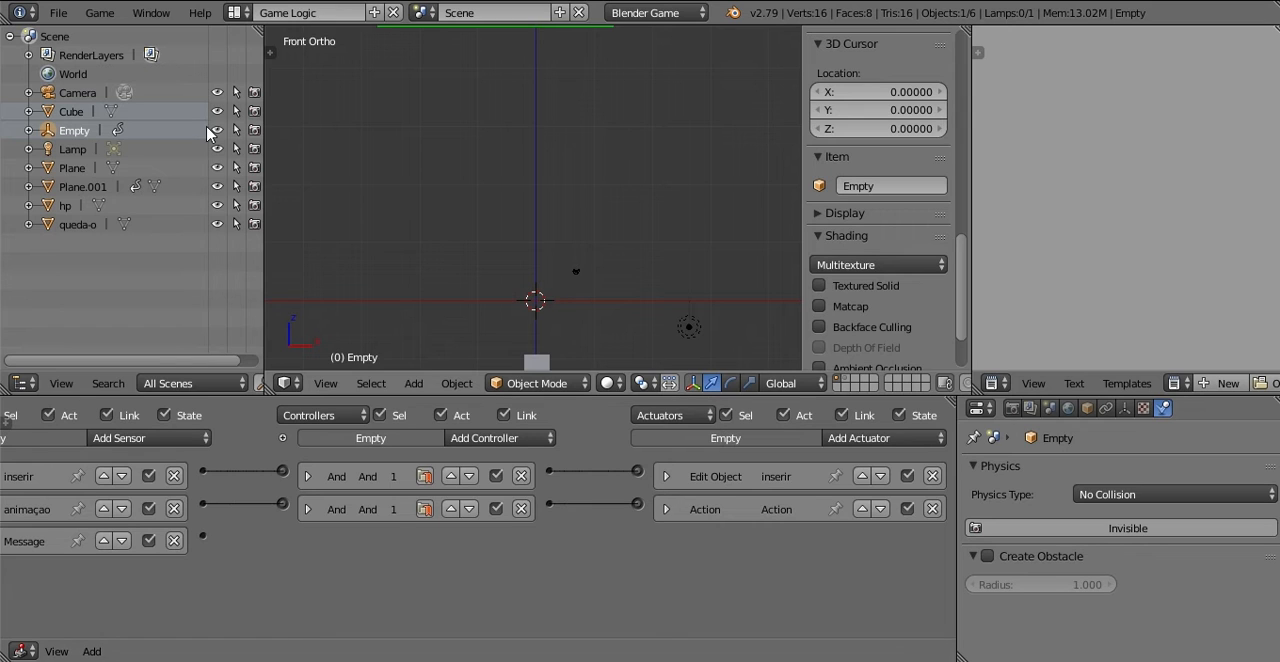
# Step: Examine the Empty's placement above the green health bar in front view
pyautogui.moveTo(433, 144); pyautogui.dragTo(426, 177, button='middle')
pyautogui.press('KP_1')
pyautogui.scroll(-4, 420, 205)
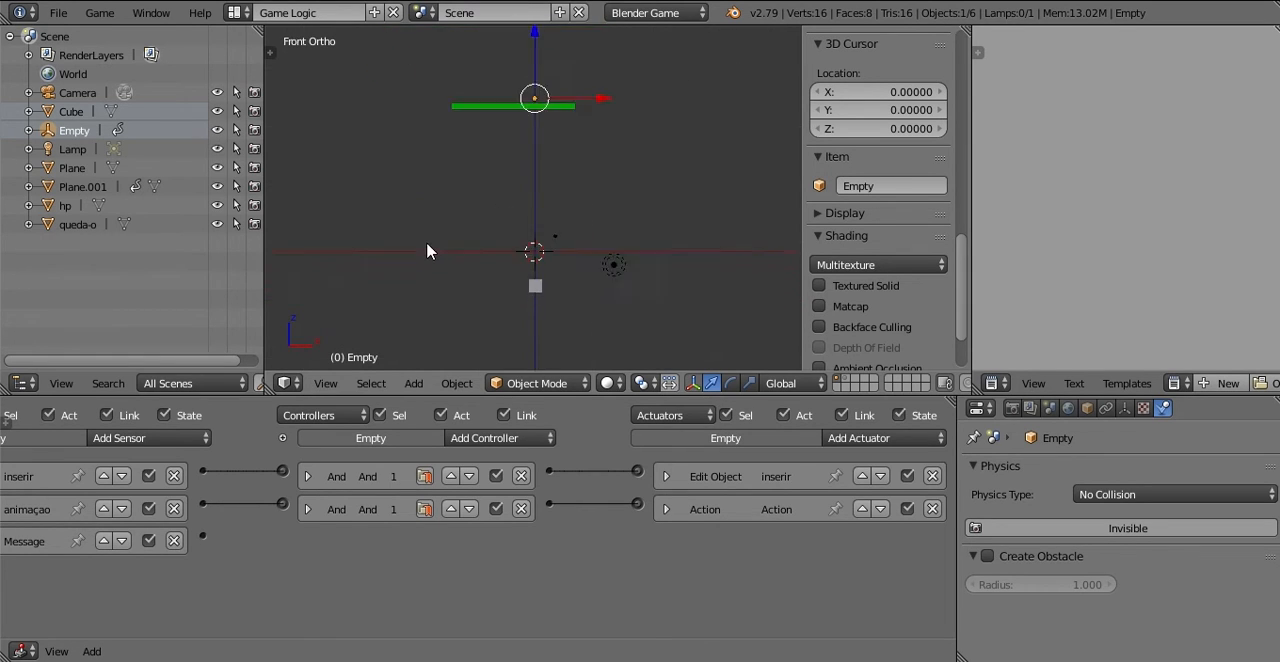
pyautogui.scroll(1, 545, 95)
pyautogui.keyDown('shift'); pyautogui.moveTo(548, 100); pyautogui.dragTo(502, 160, button='middle'); pyautogui.keyUp('shift')
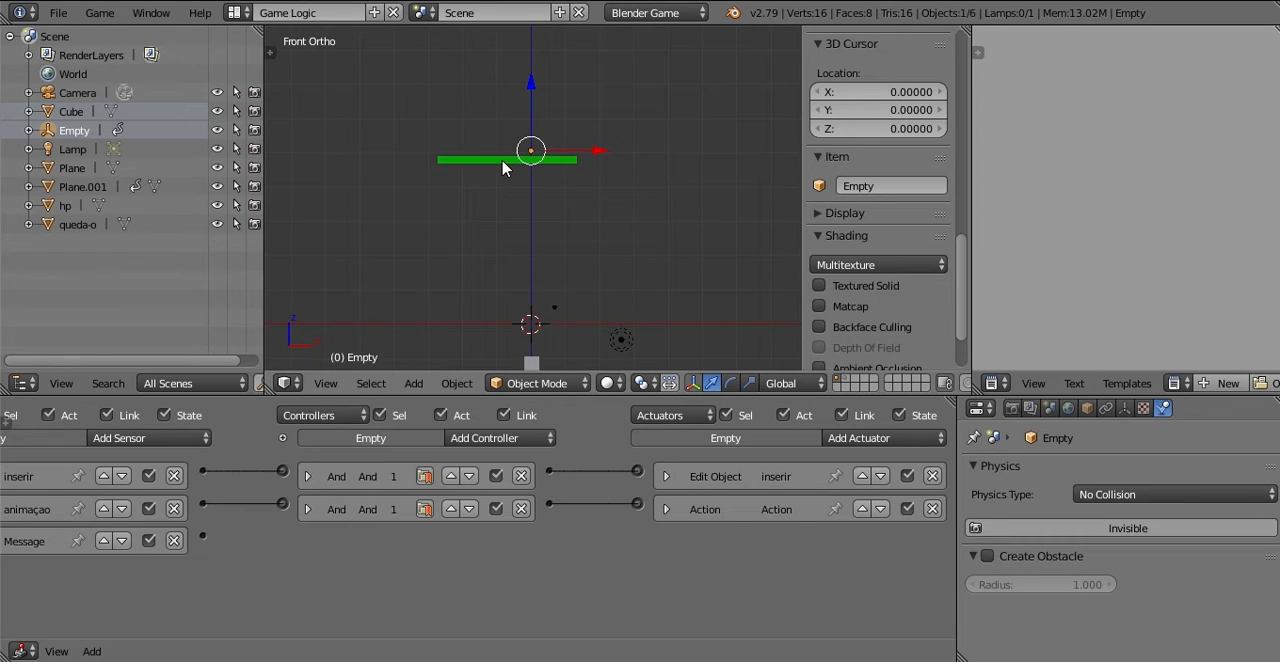
pyautogui.press('KP_Decimal')
pyautogui.scroll(-6, 470, 195)
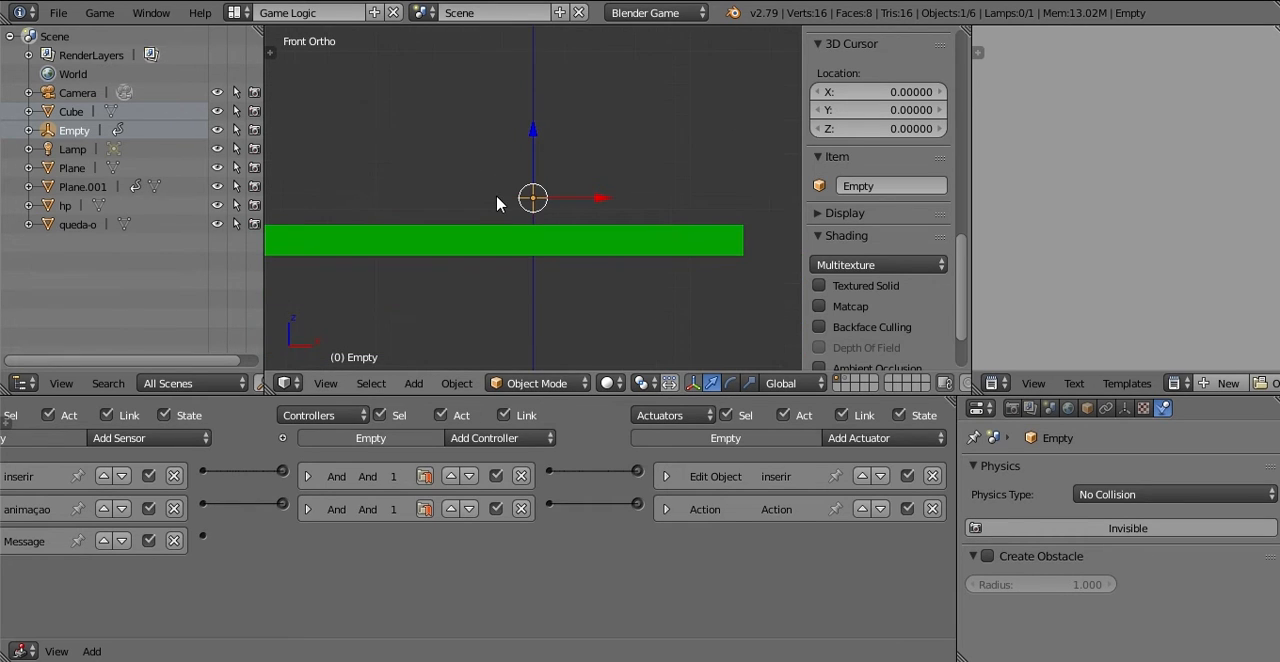
pyautogui.keyDown('shift'); pyautogui.moveTo(503, 200); pyautogui.dragTo(500, 172, button='middle'); pyautogui.keyUp('shift')
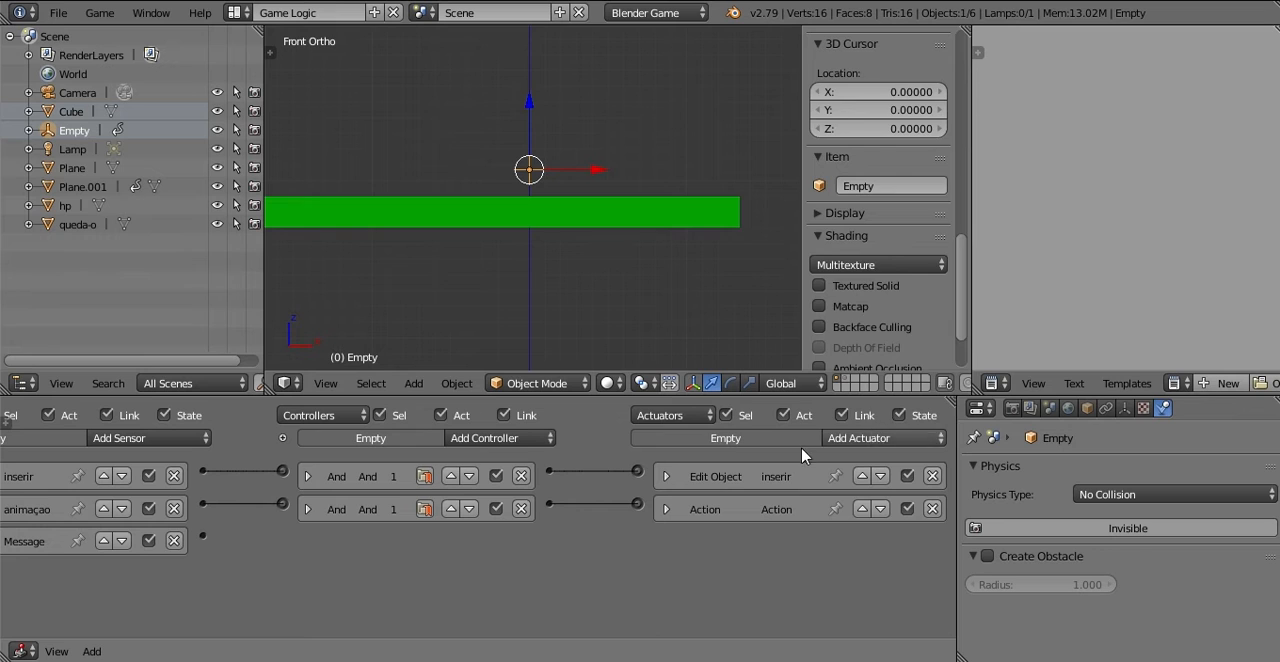
# Step: Add an Edit Object actuator to the Empty and link the Message sensor to it through an And controller
pyautogui.click(873, 437)
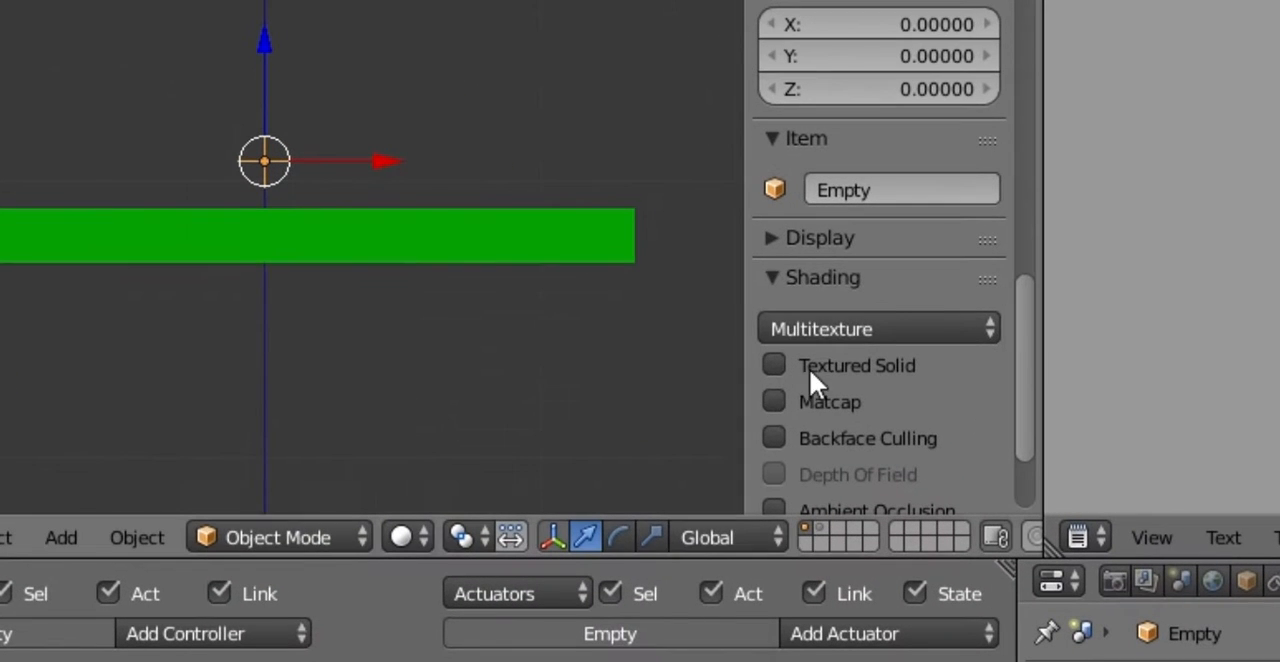
pyautogui.click(897, 326)
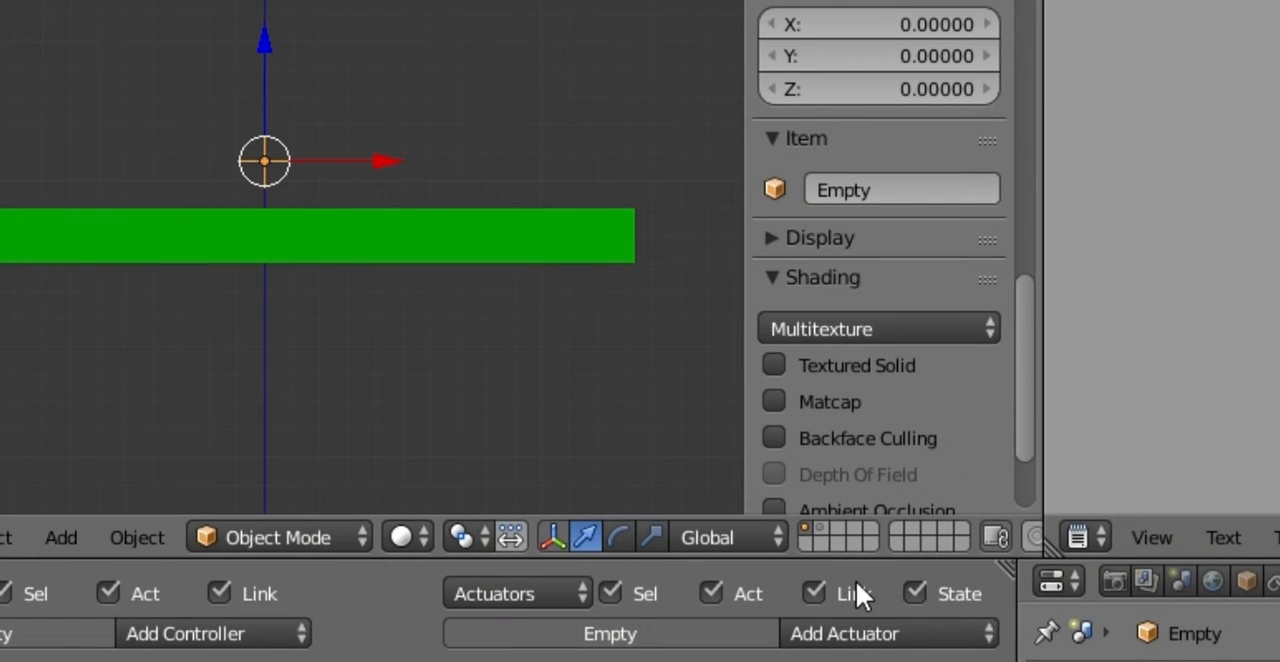
pyautogui.click(862, 648)
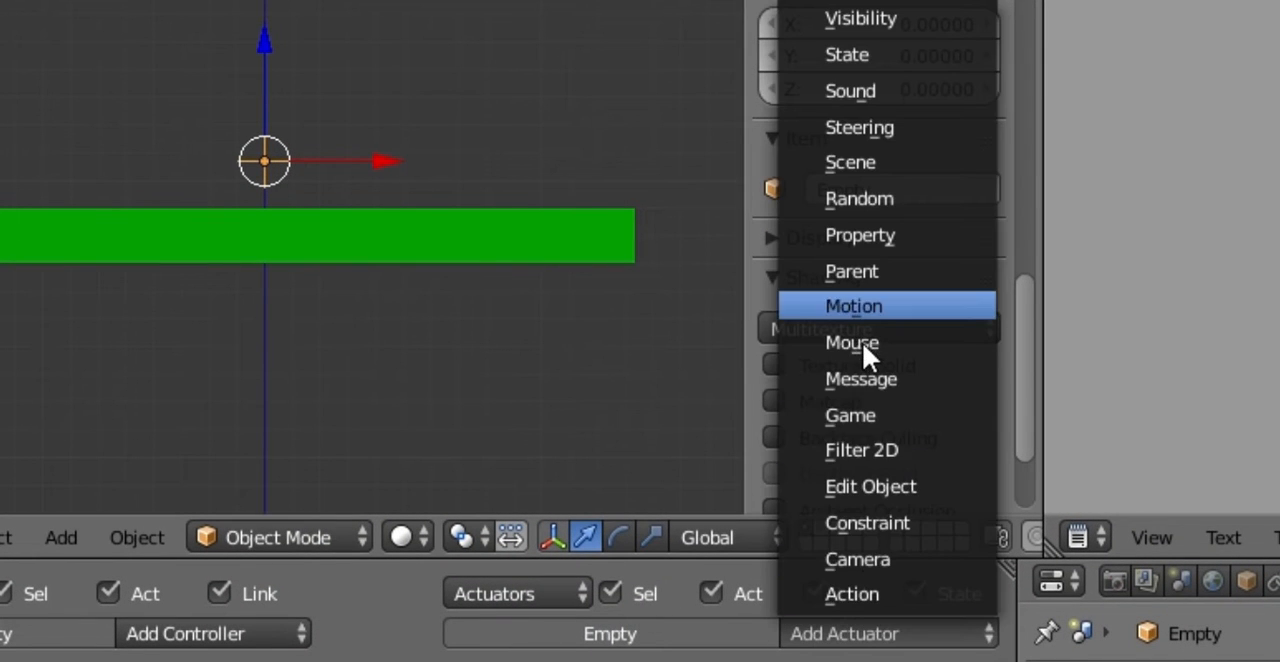
pyautogui.click(879, 480)
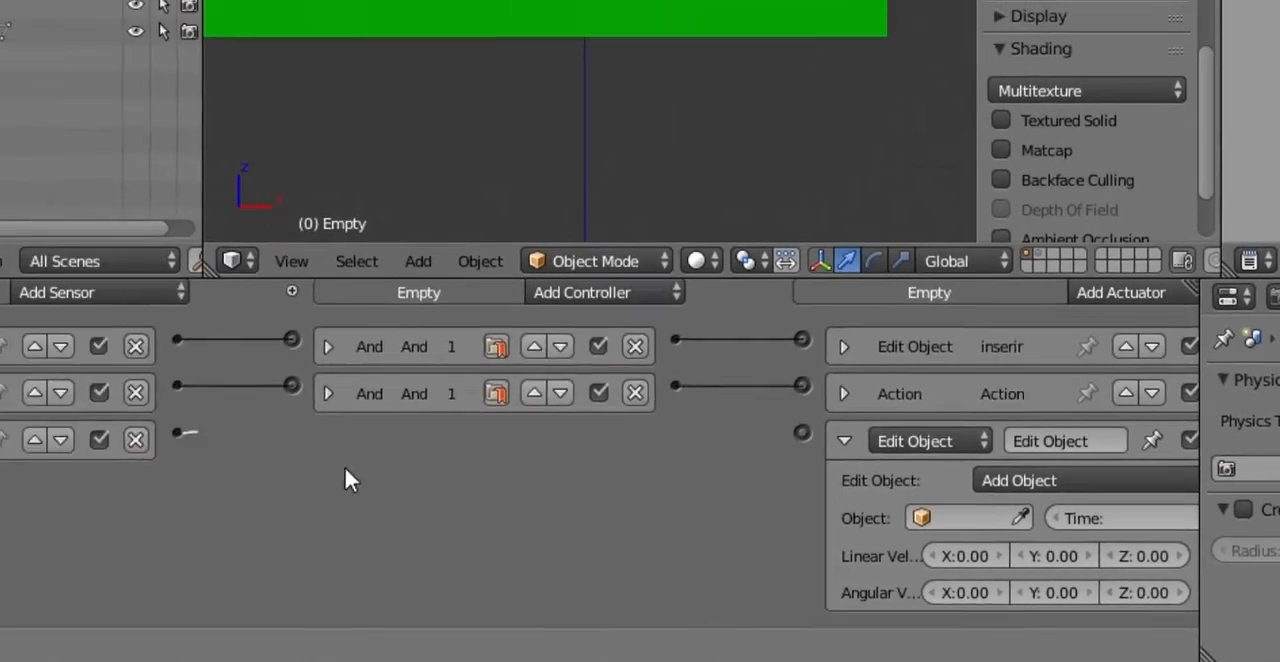
pyautogui.moveTo(329, 452); pyautogui.dragTo(897, 453)
pyautogui.moveTo(888, 399); pyautogui.dragTo(828, 397, button='middle')
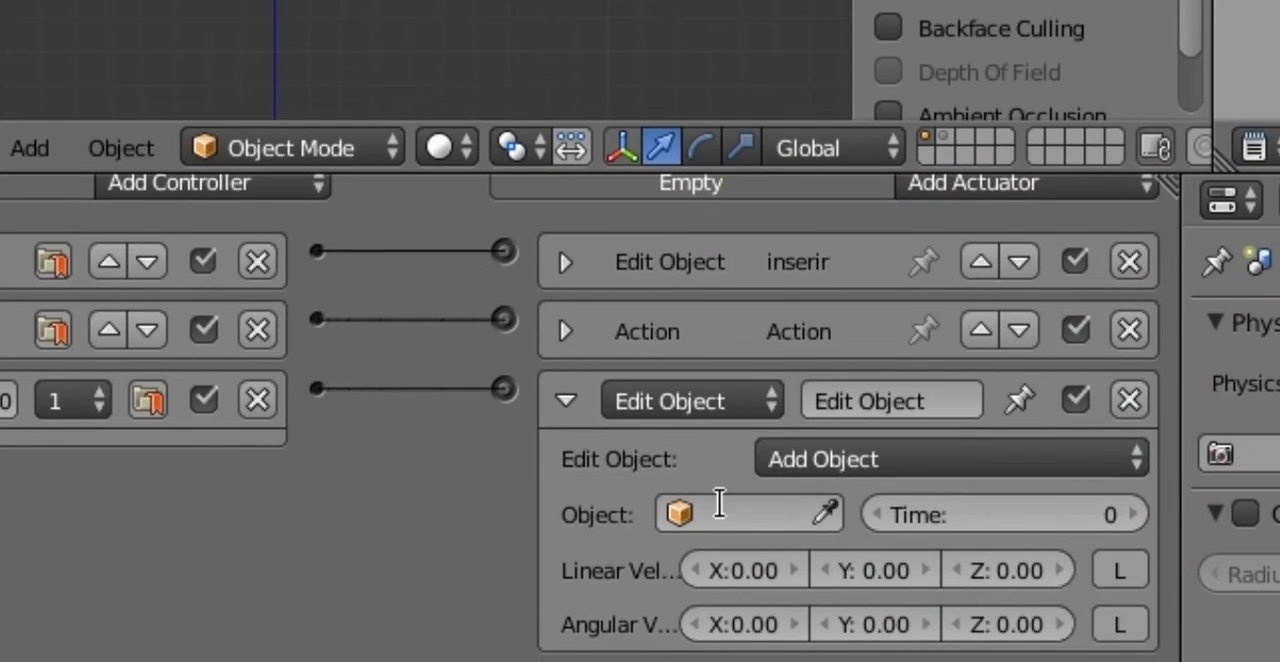
# Step: Set hp as the object the new Add Object actuator spawns, and collapse the actuator and its And controller
pyautogui.click(755, 509)
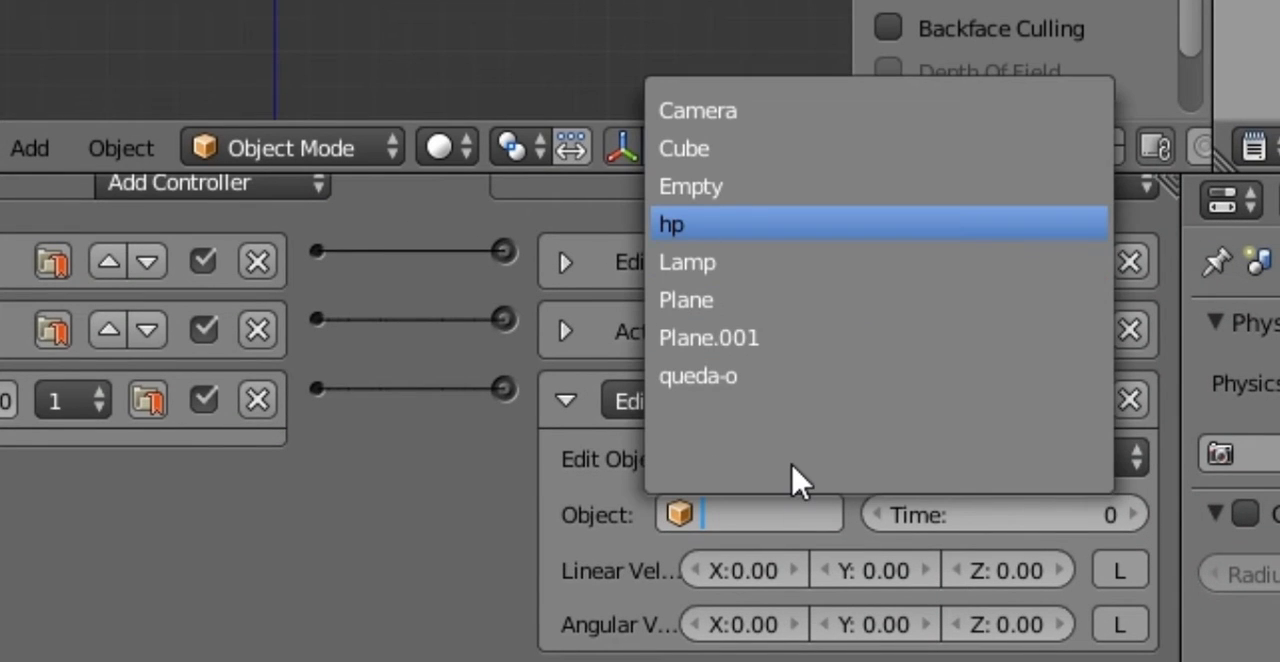
pyautogui.press('Return')
pyautogui.click(749, 505)
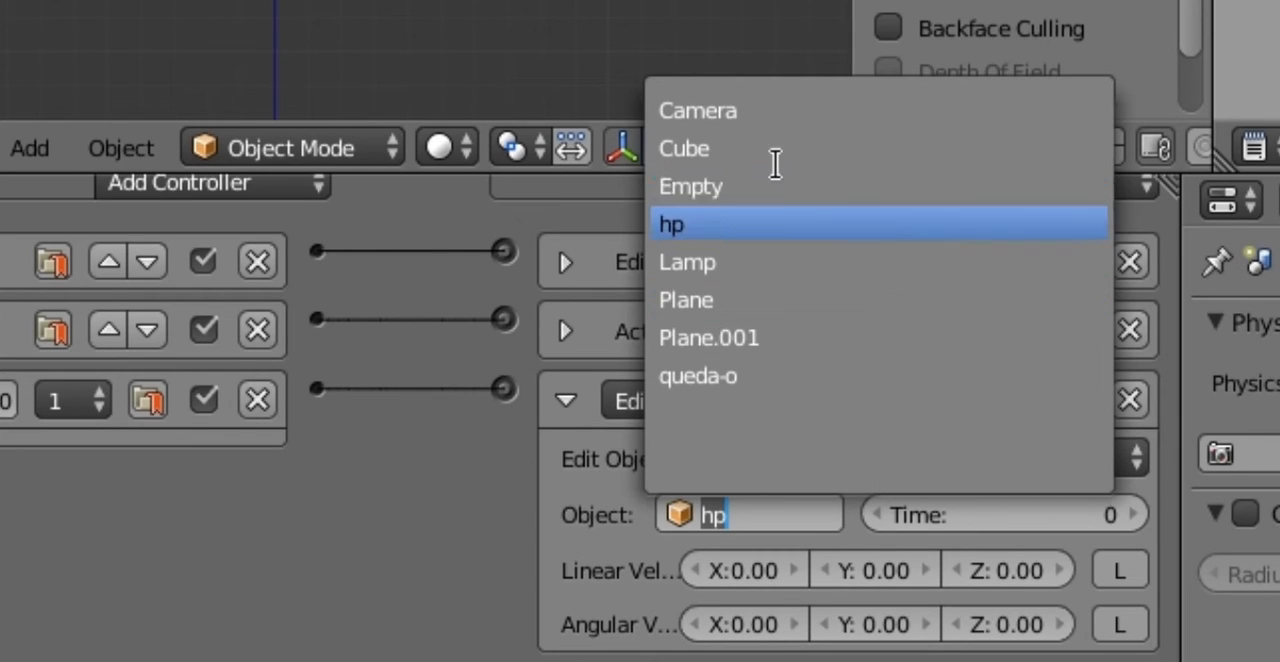
pyautogui.press('Up')
pyautogui.press('Up')
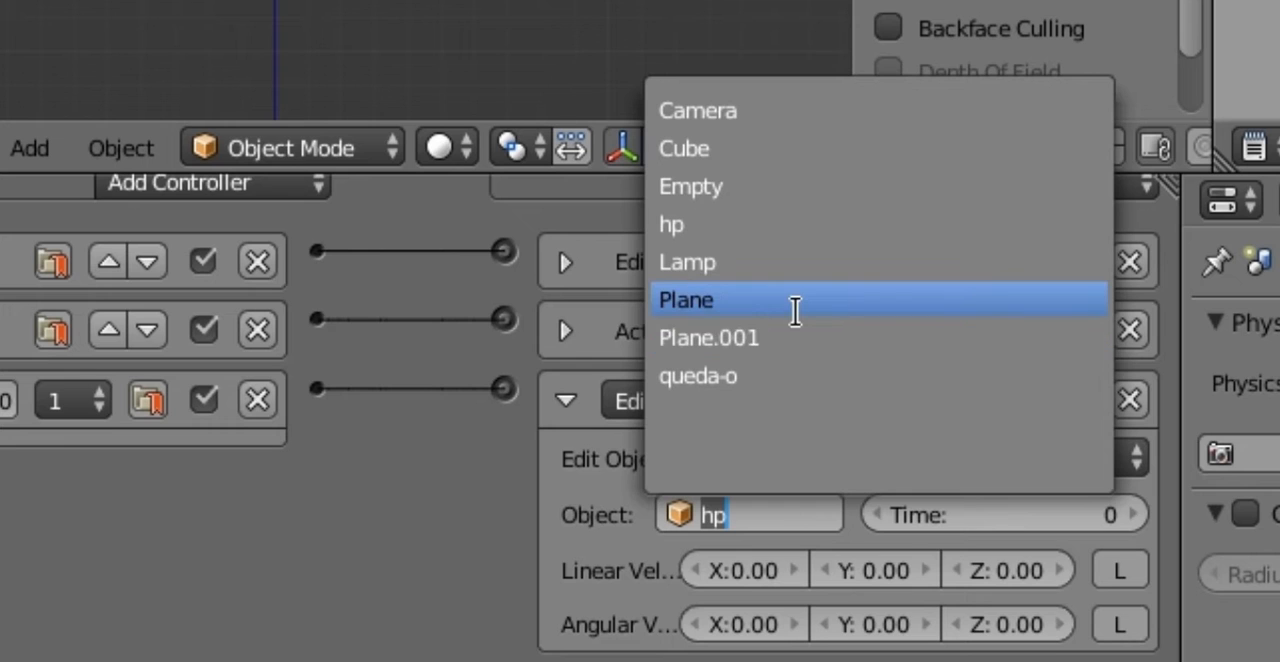
pyautogui.click(760, 457)
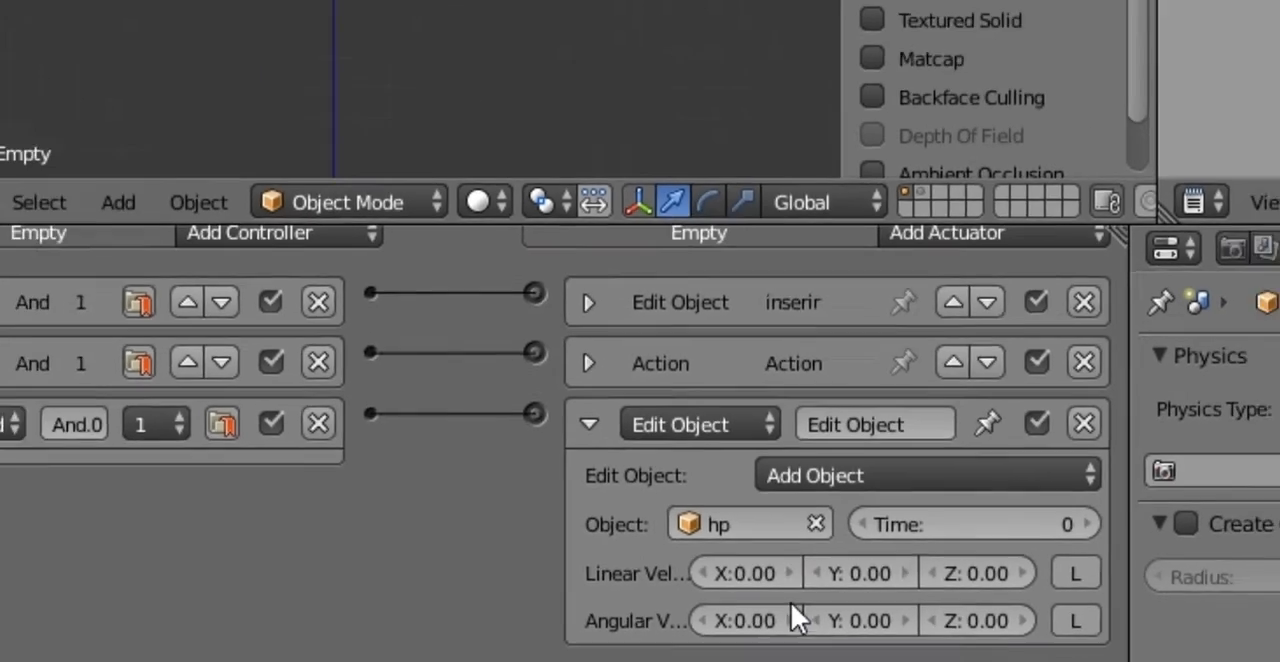
pyautogui.click(566, 401)
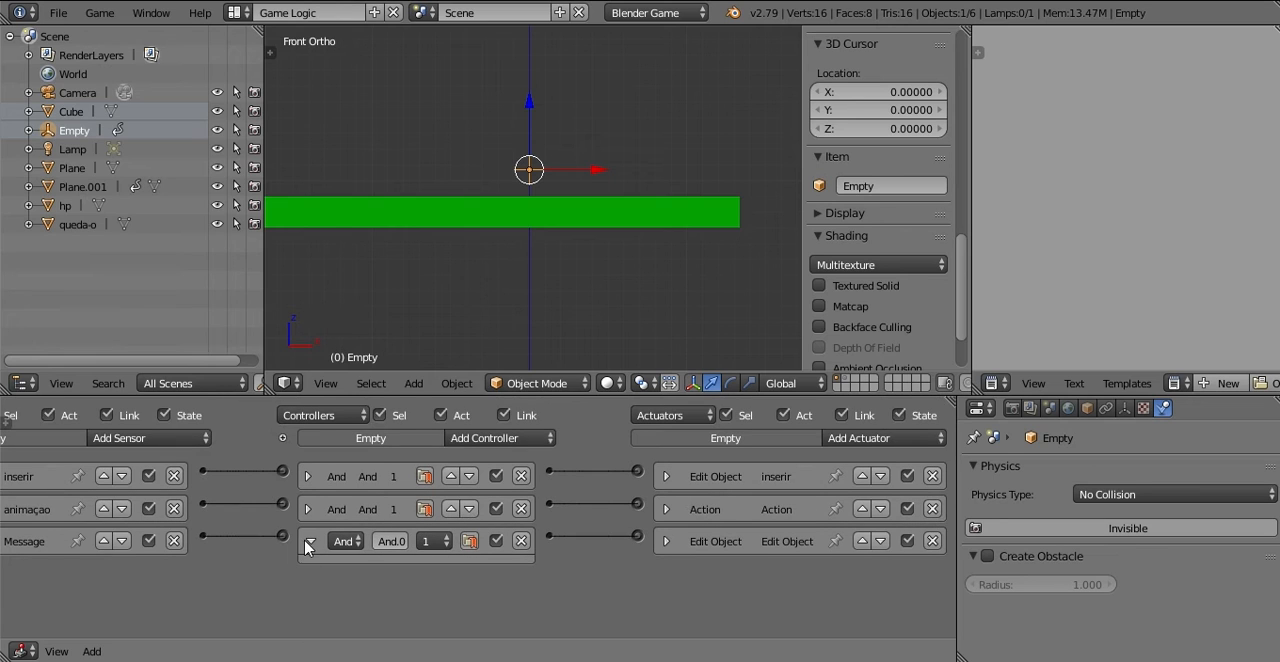
pyautogui.click(312, 543)
# Step: Check the subject of the Empty's Message sensor and collapse the sensor again
pyautogui.moveTo(455, 482); pyautogui.dragTo(569, 412, button='middle')
pyautogui.click(23, 542)
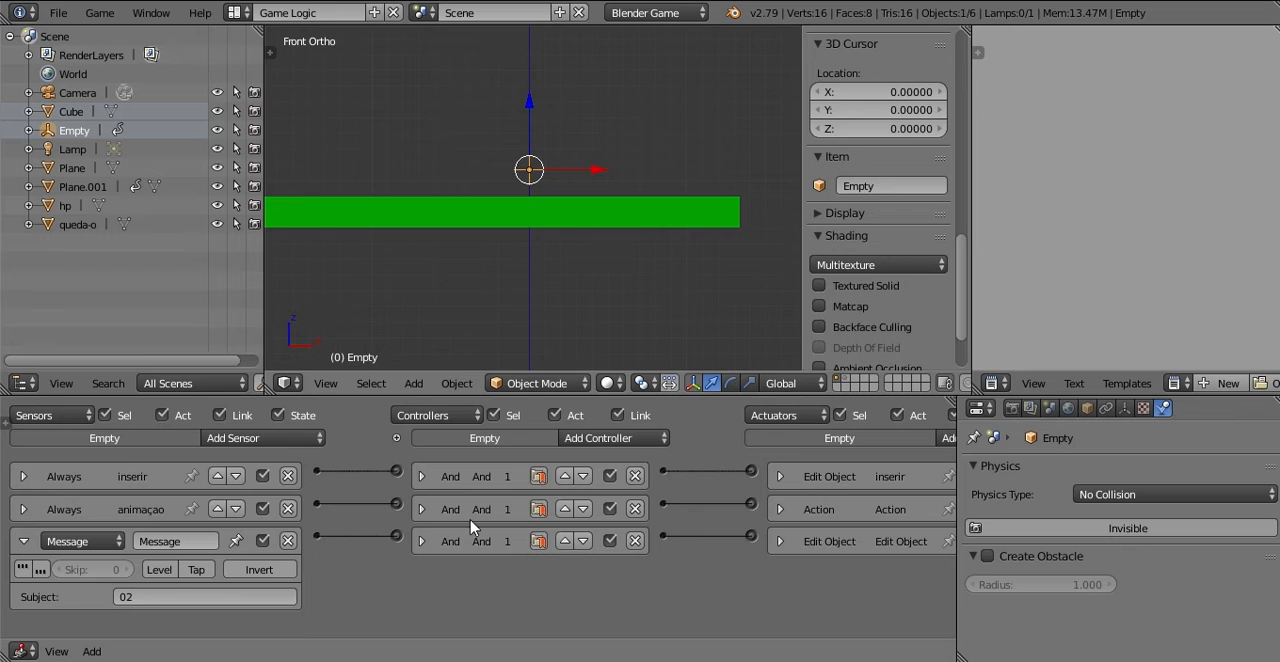
pyautogui.click(22, 542)
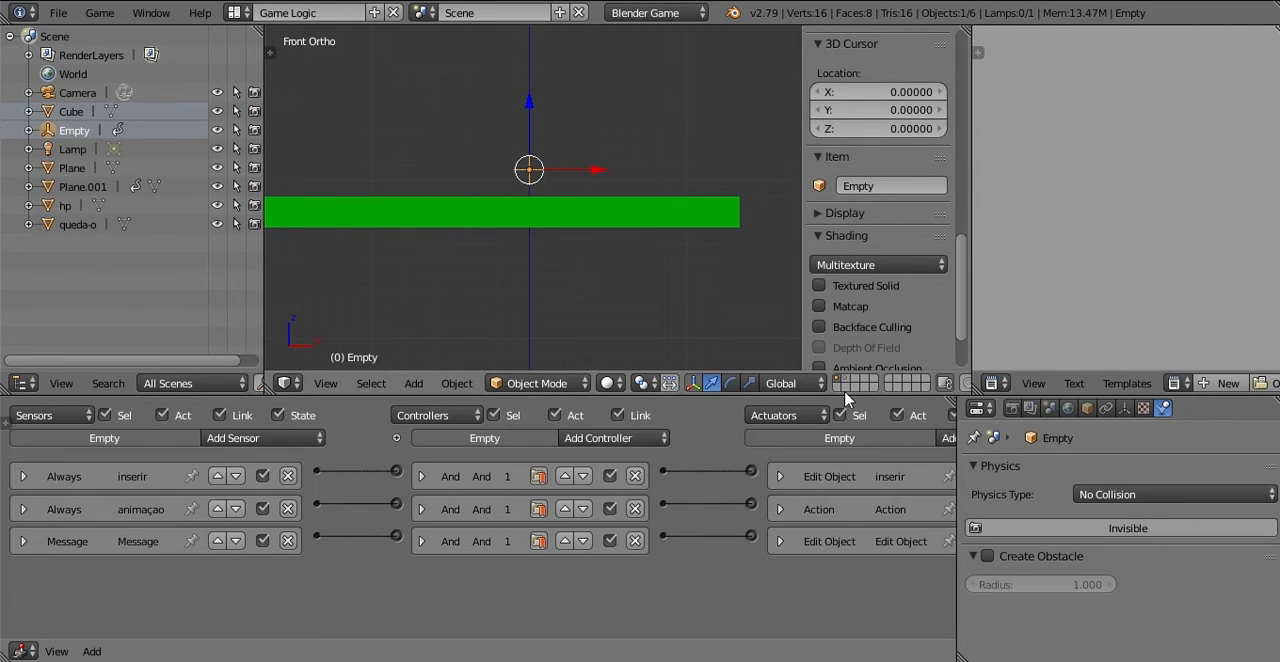
pyautogui.scroll(-5, 572, 177)
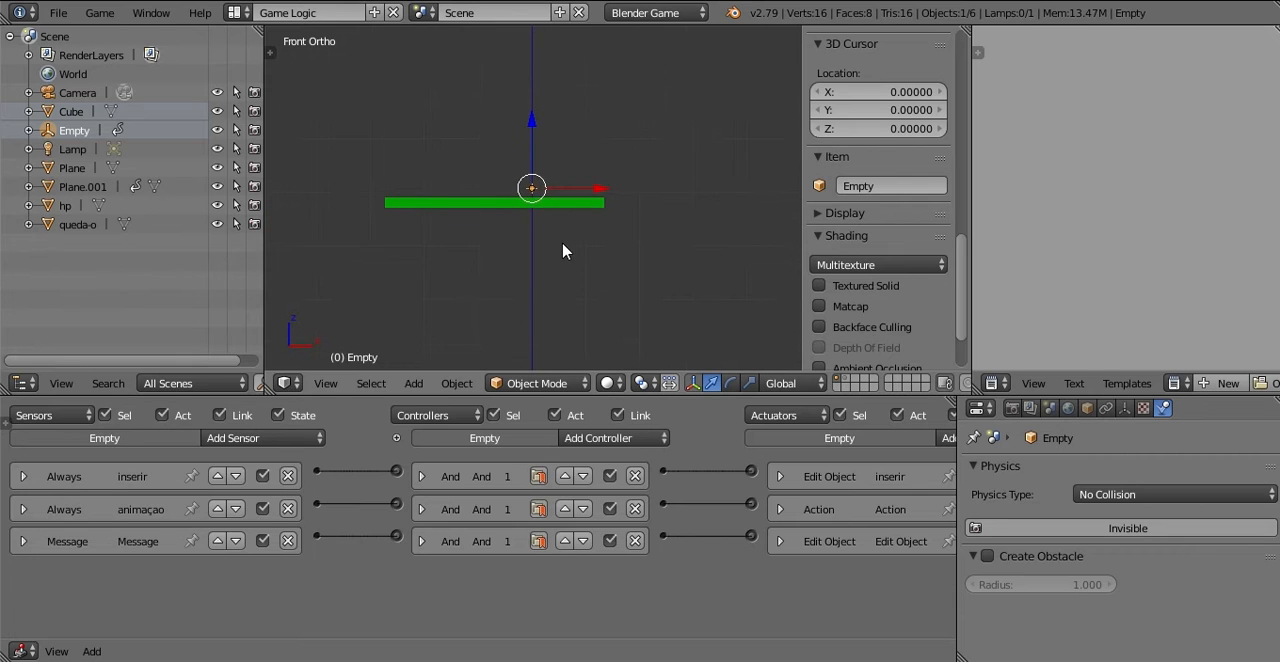
pyautogui.keyDown('shift'); pyautogui.moveTo(566, 249); pyautogui.dragTo(591, 177, button='middle'); pyautogui.keyUp('shift')
pyautogui.scroll(-2, 577, 225)
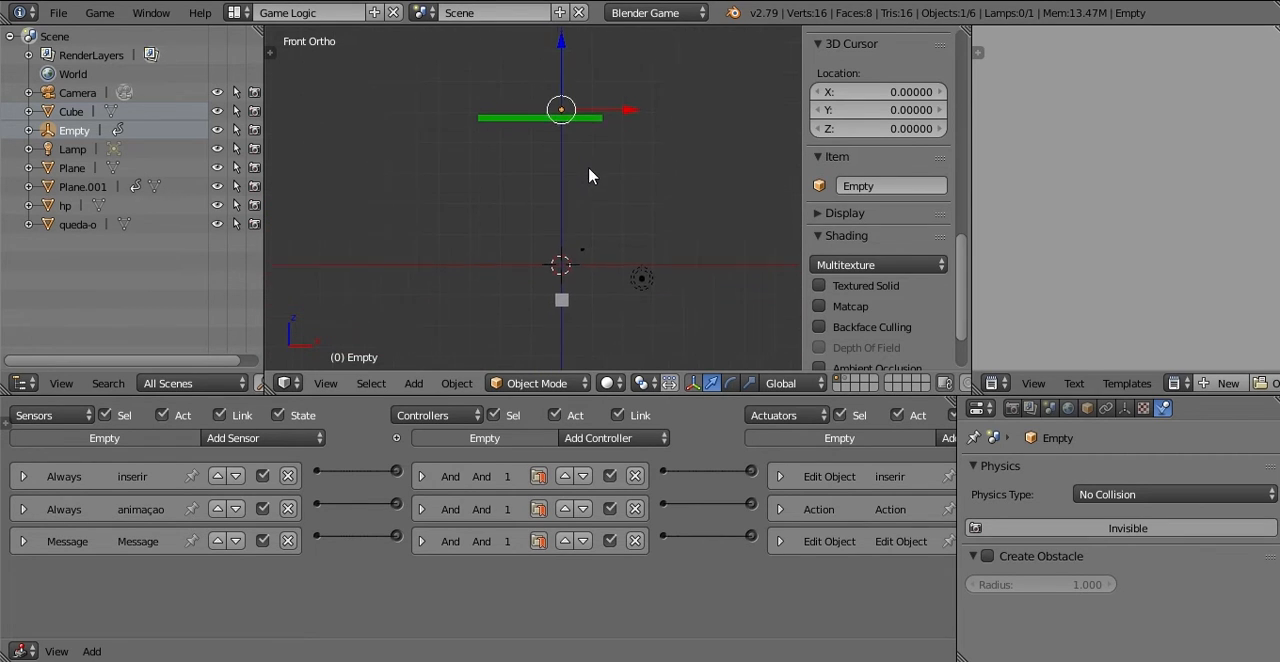
# Step: Look over the logic bricks of the green health bar, the Cube and the Empty in front view
pyautogui.scroll(4, 585, 190)
pyautogui.scroll(-1, 580, 170)
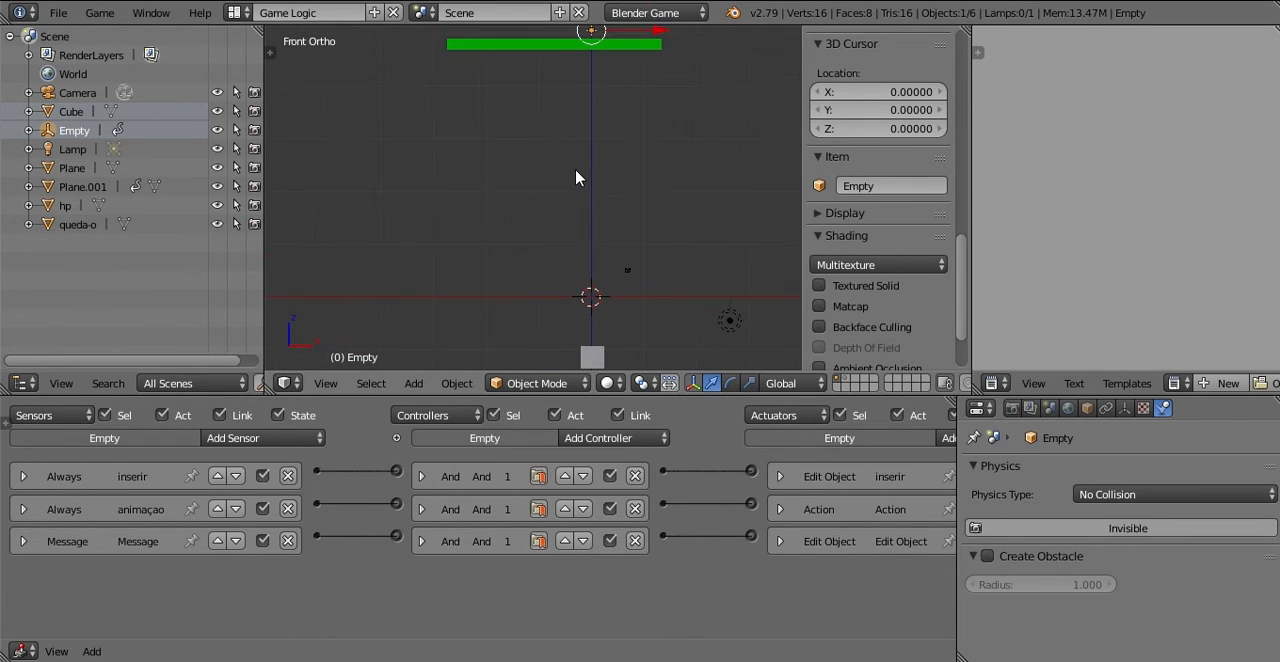
pyautogui.rightClick(559, 44)
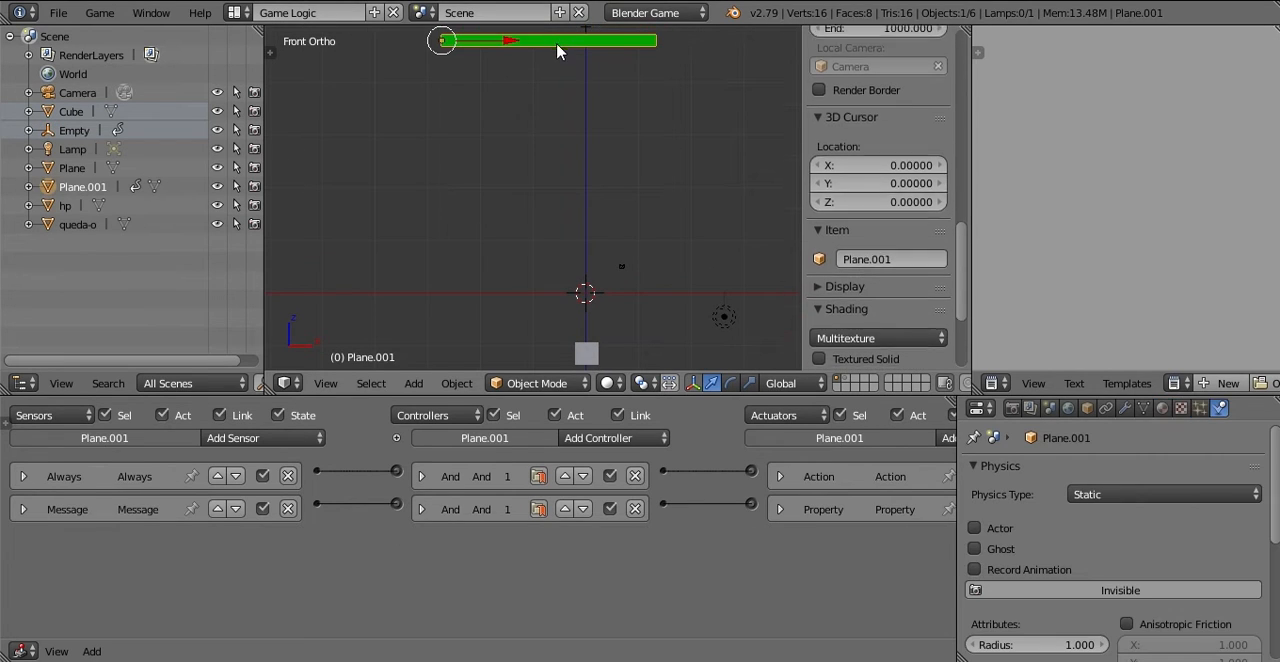
pyautogui.press('n')
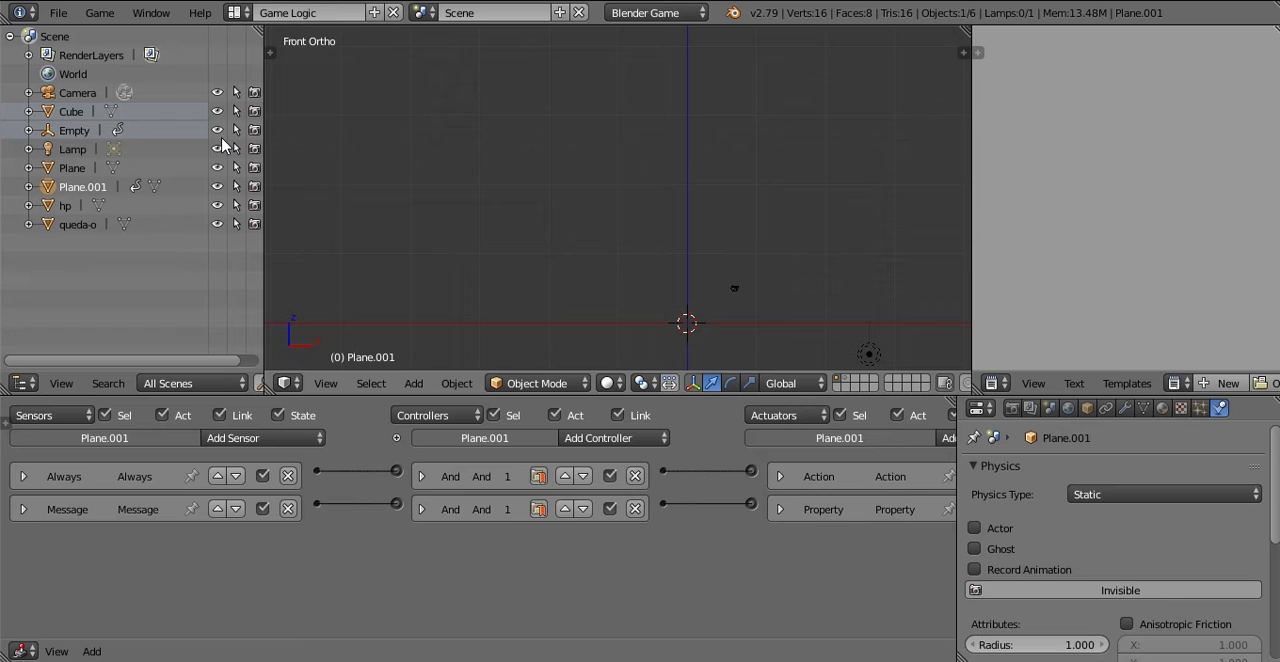
pyautogui.click(71, 112)
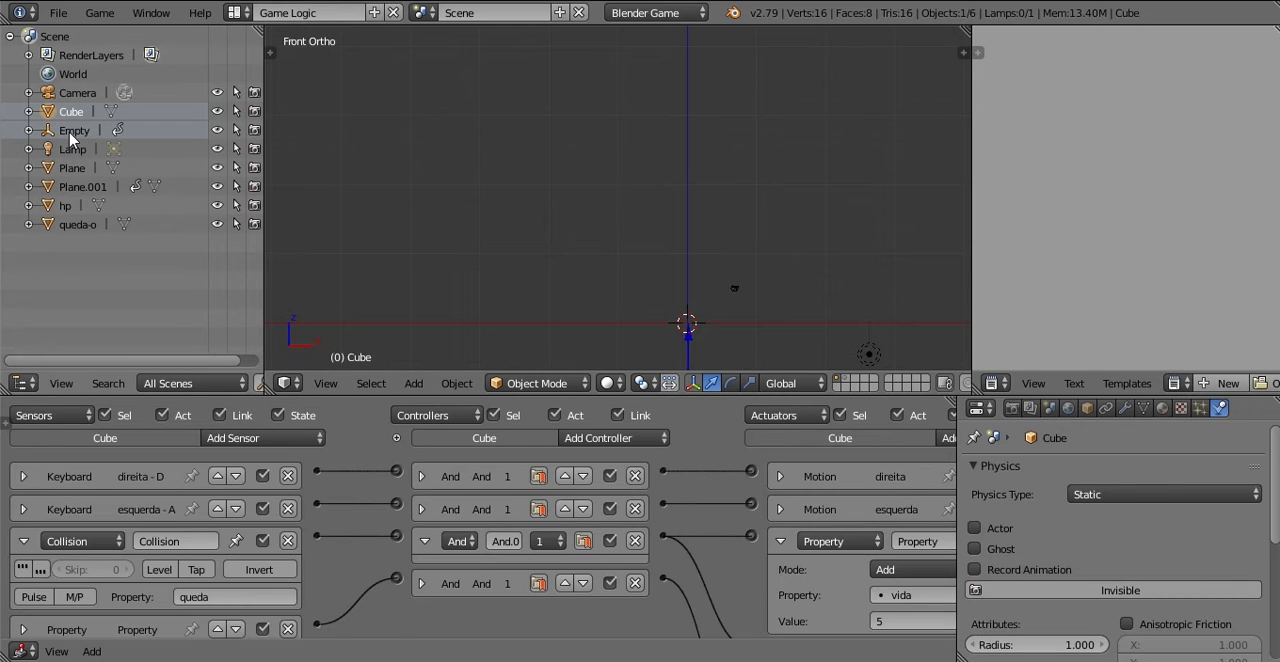
pyautogui.keyDown('shift'); pyautogui.click(69, 132); pyautogui.keyUp('shift')
pyautogui.press('KP_Decimal')
pyautogui.press('KP_Decimal')
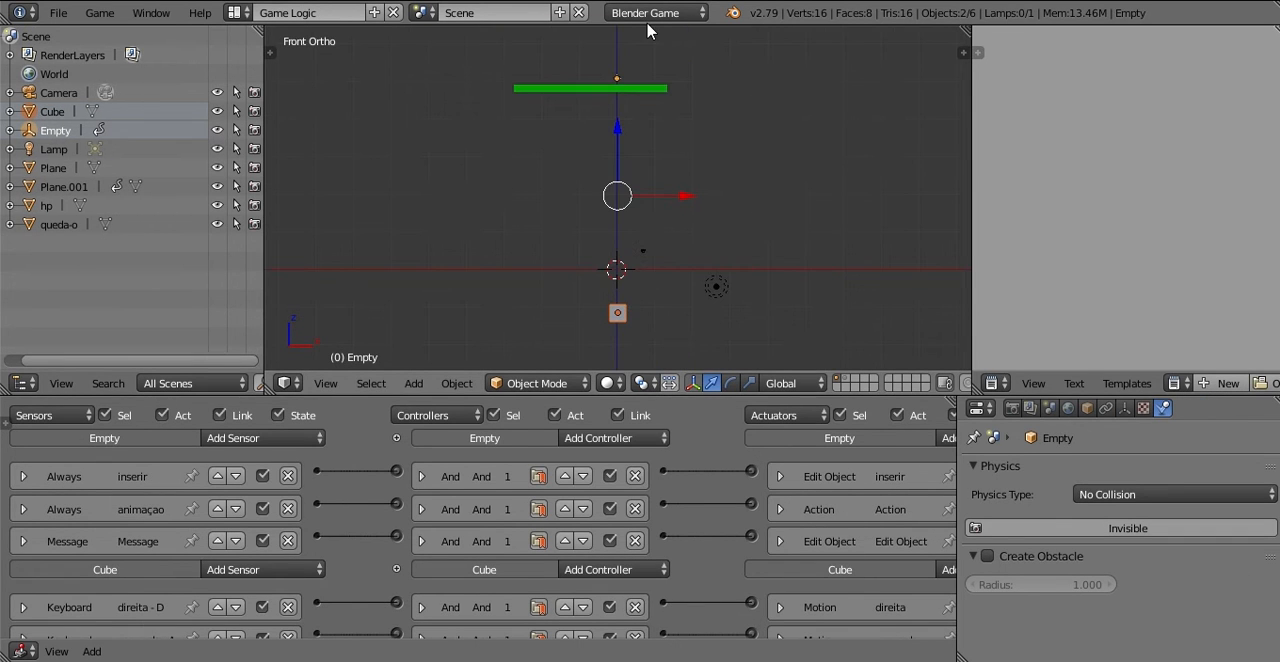
pyautogui.scroll(2, 660, 155)
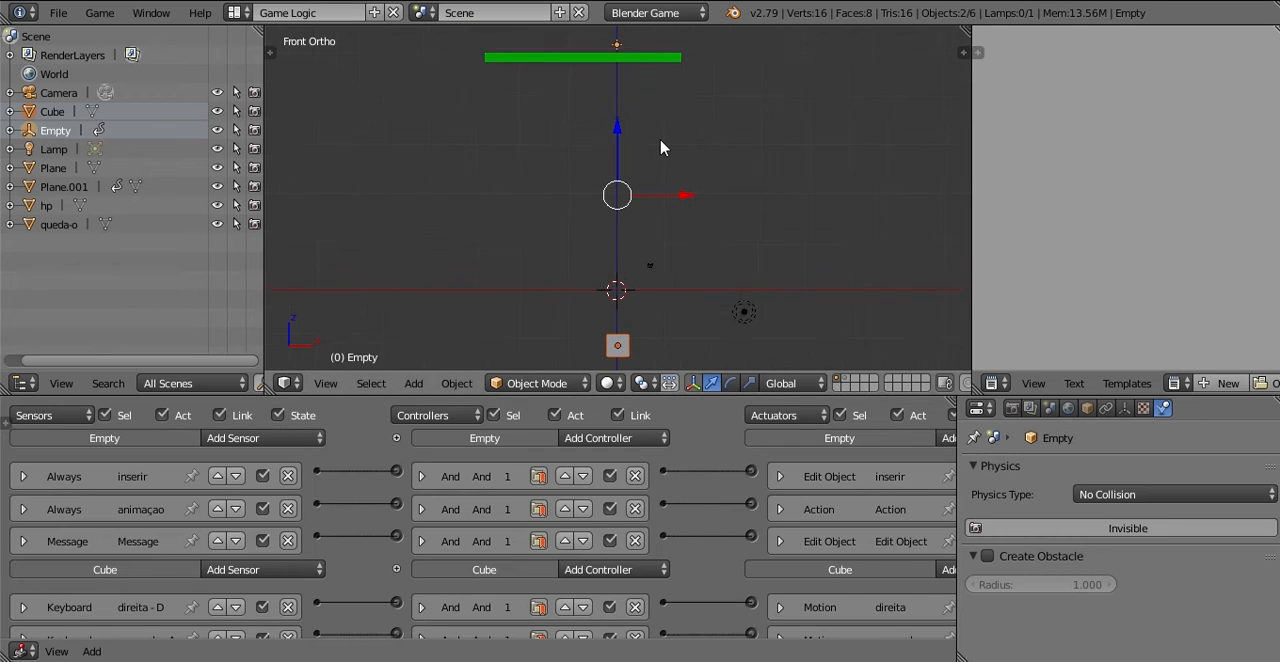
pyautogui.keyDown('shift'); pyautogui.moveTo(662, 134); pyautogui.dragTo(666, 128, button='middle'); pyautogui.keyUp('shift')
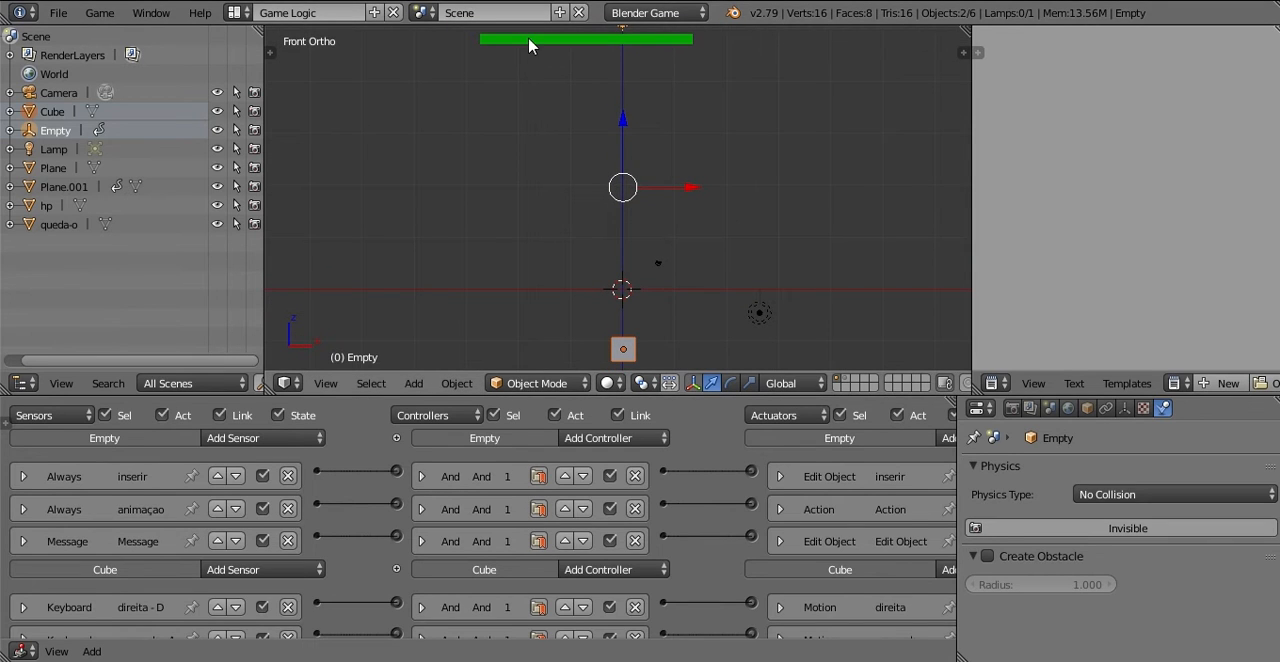
# Step: Check the game properties of the health bar, and compare with the Cube
pyautogui.rightClick(529, 41)
pyautogui.press('n')
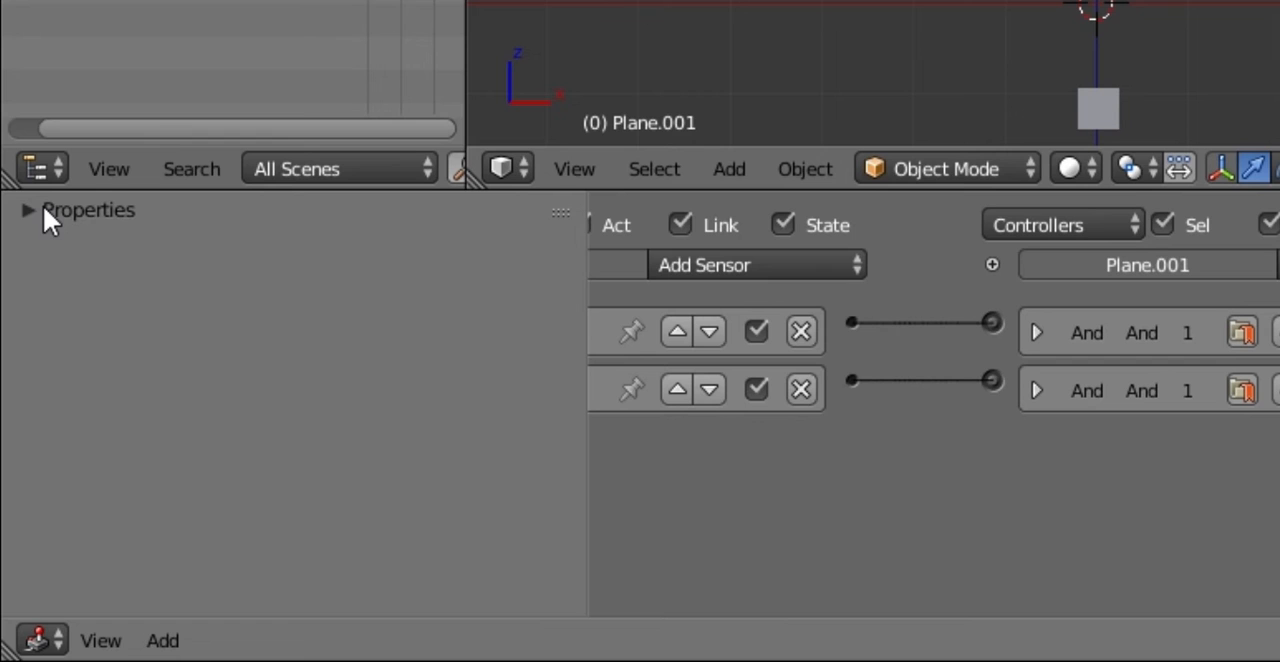
pyautogui.click(43, 210)
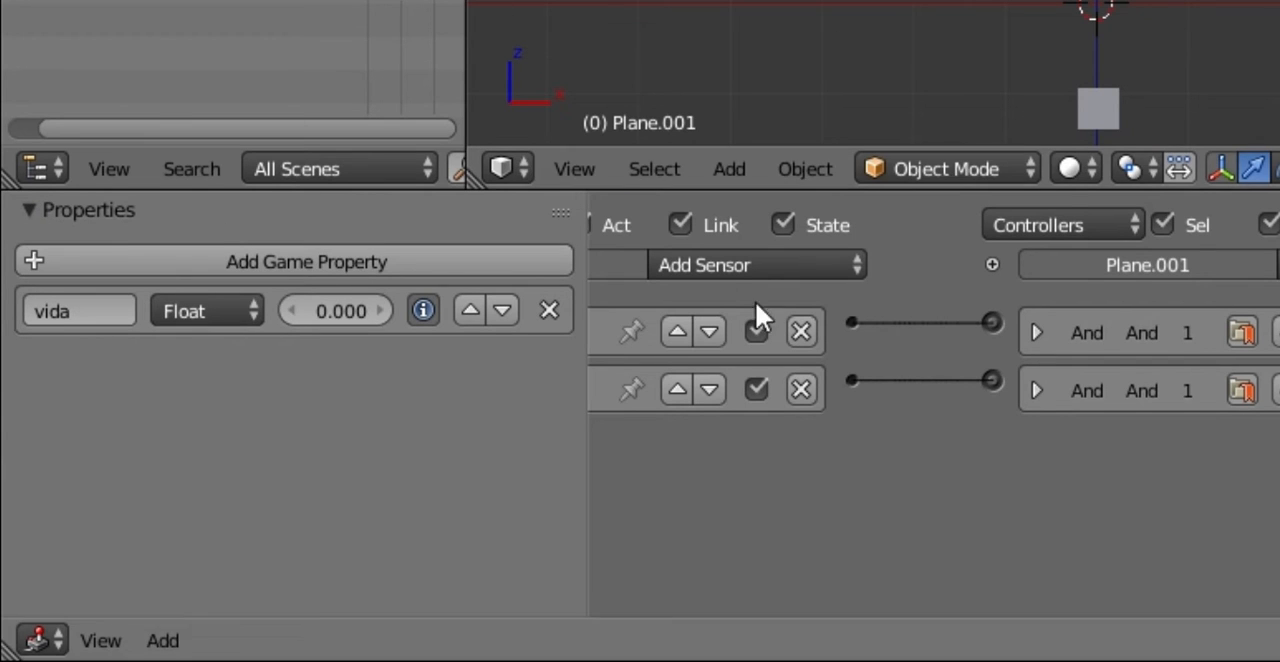
pyautogui.rightClick(1092, 104)
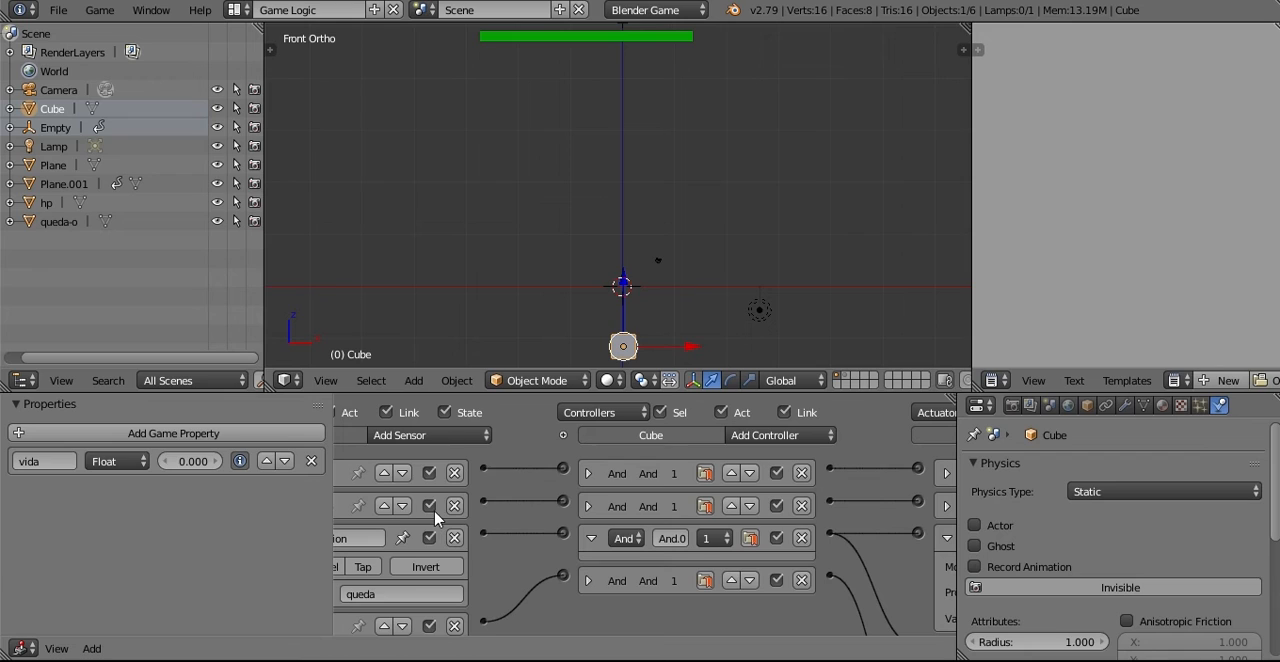
# Step: Add a second Always sensor to the health bar Plane.001 and collapse it
pyautogui.rightClick(500, 38)
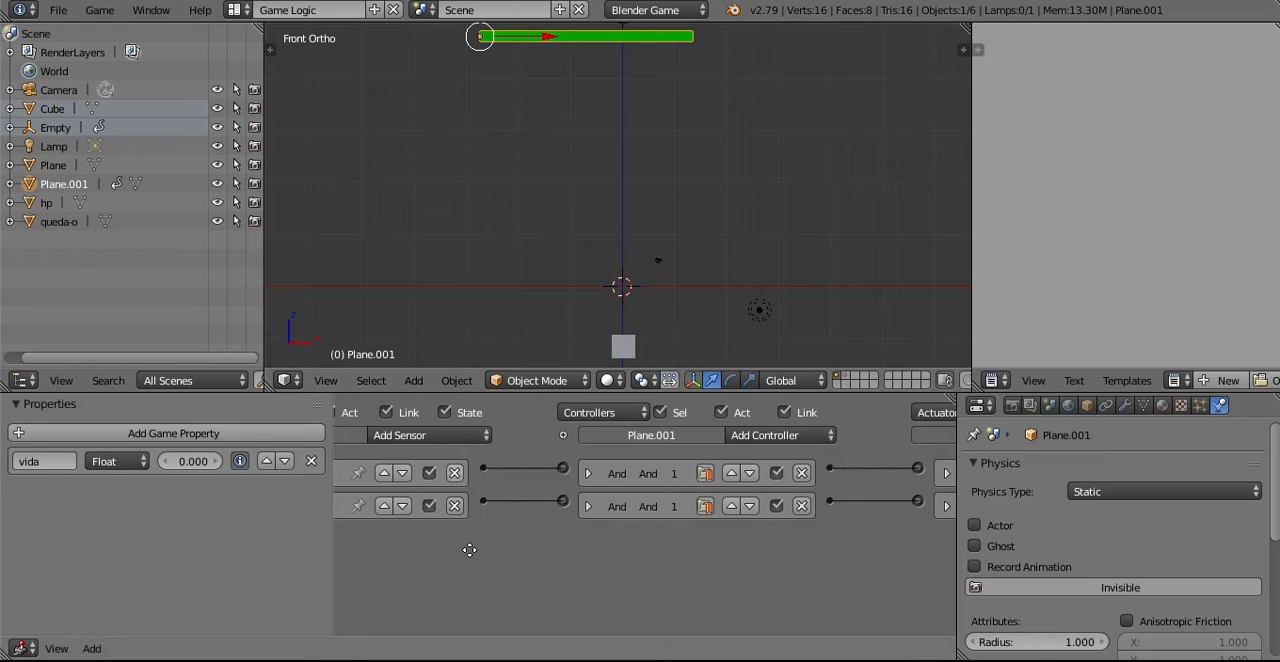
pyautogui.moveTo(469, 551); pyautogui.dragTo(683, 469, button='middle')
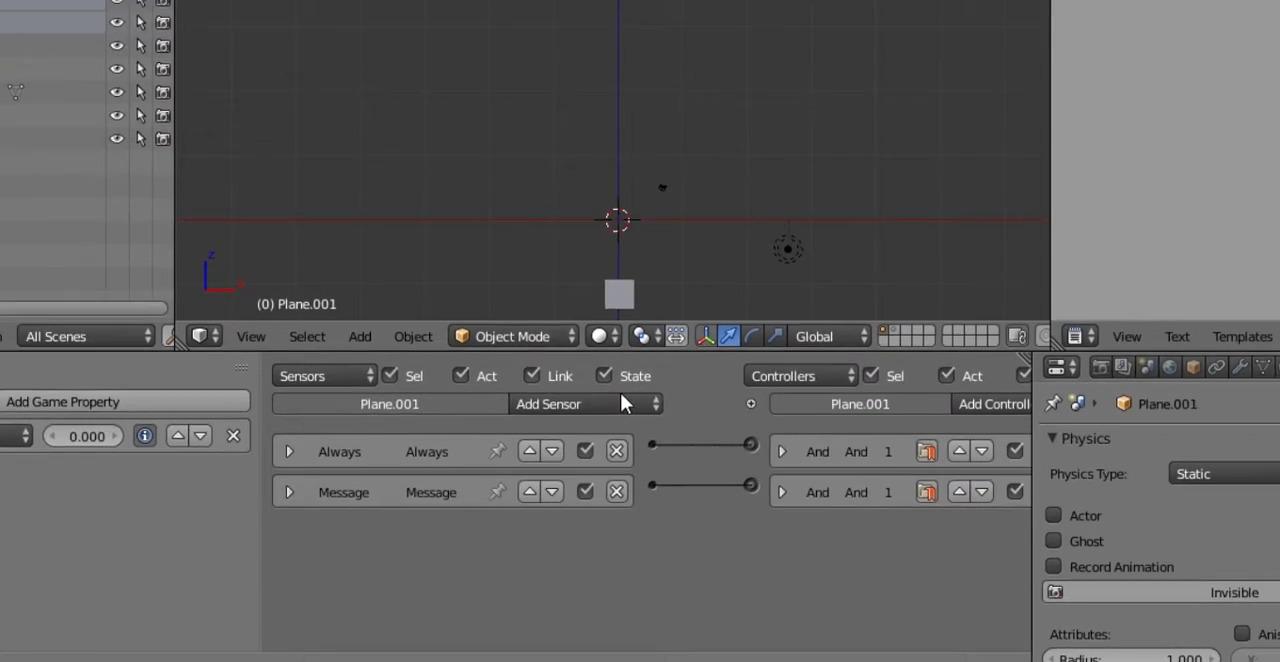
pyautogui.click(621, 403)
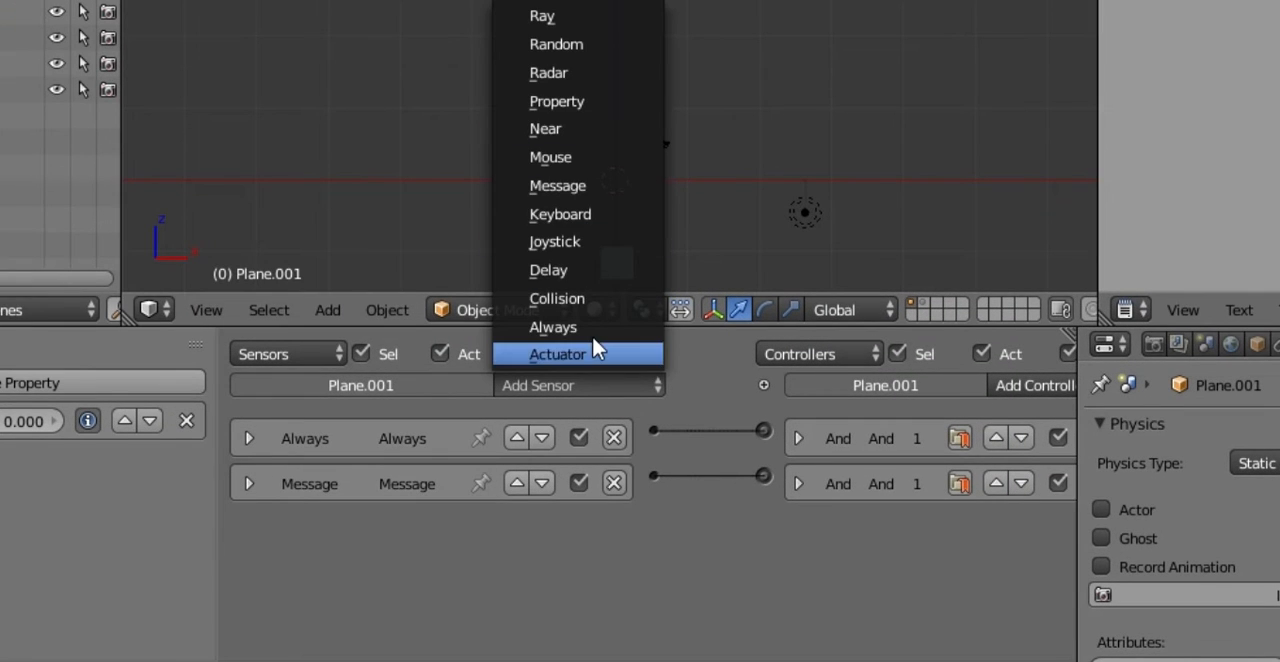
pyautogui.click(594, 328)
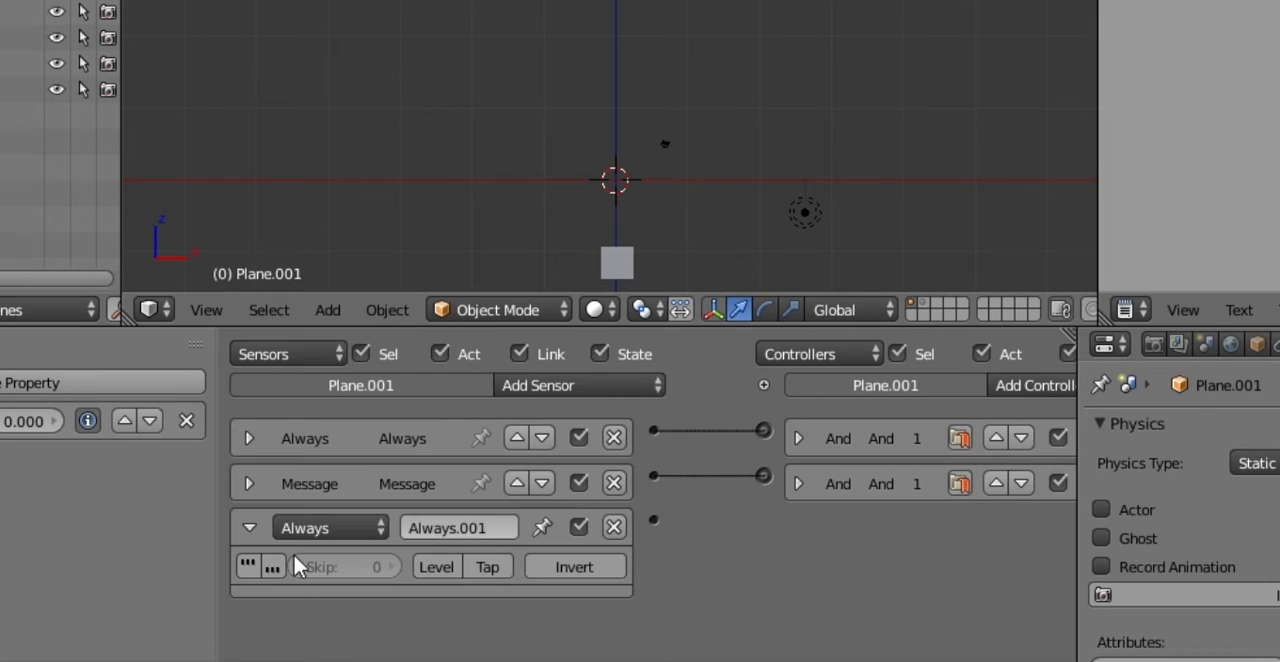
pyautogui.click(250, 528)
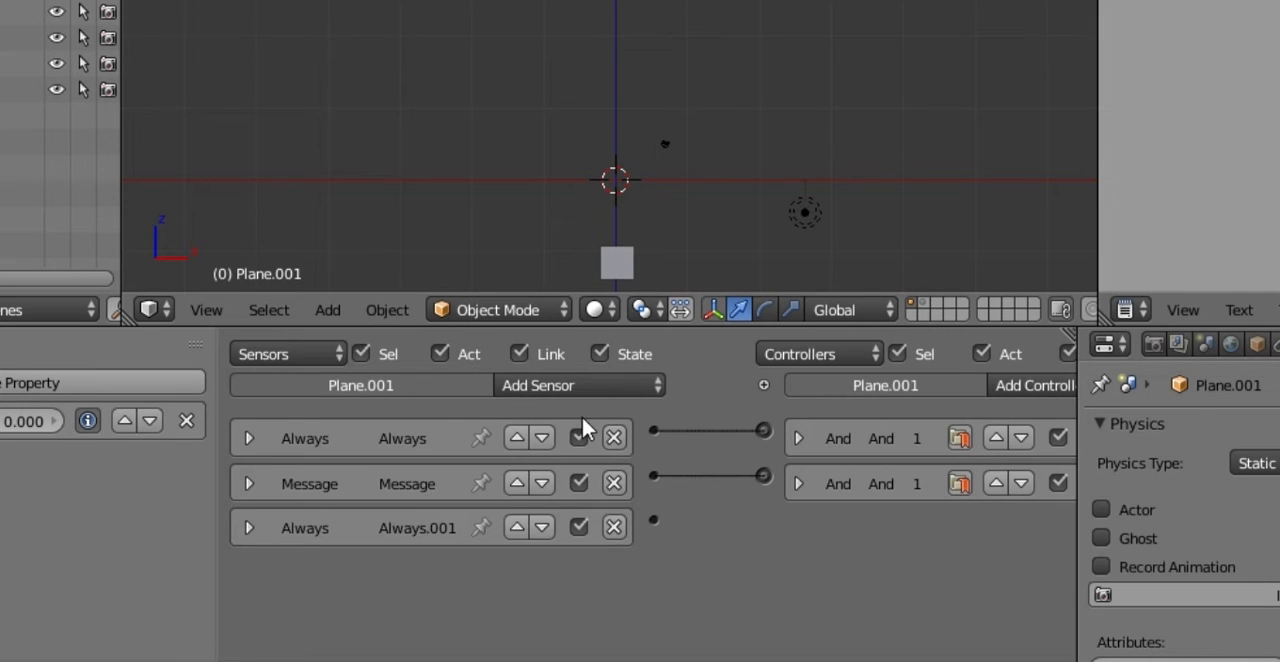
# Step: Add a Property sensor to the health bar with Interval evaluation of the vida property
pyautogui.click(581, 385)
pyautogui.click(560, 100)
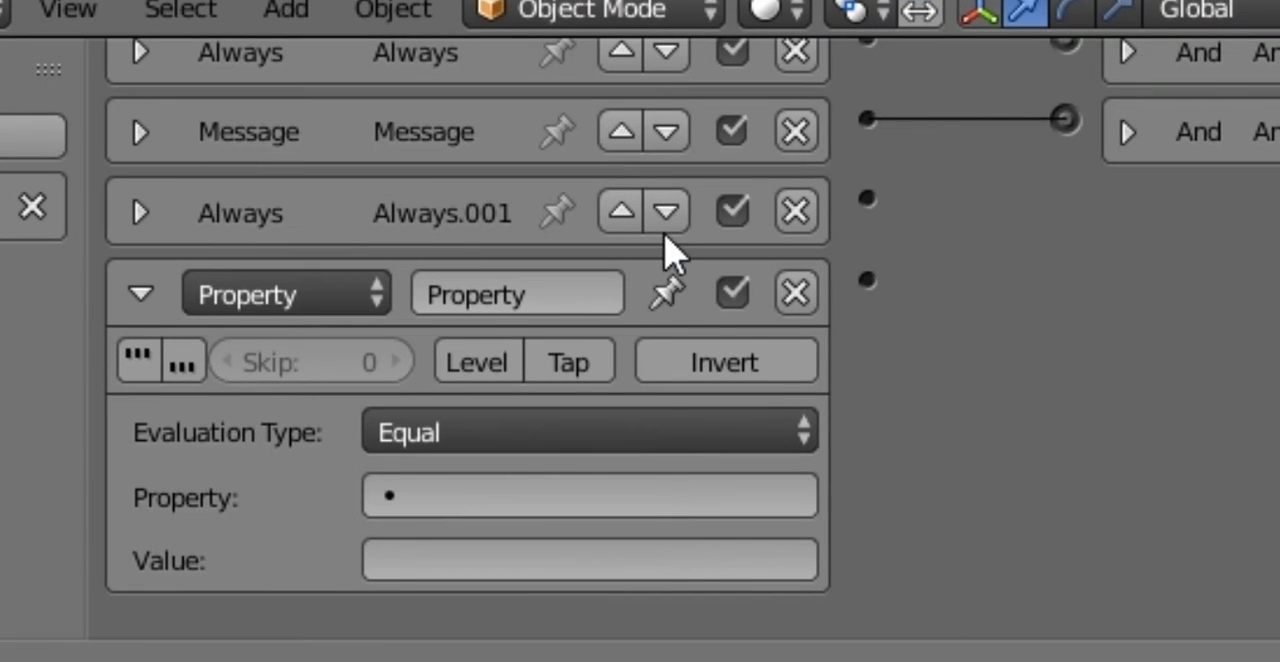
pyautogui.click(500, 430)
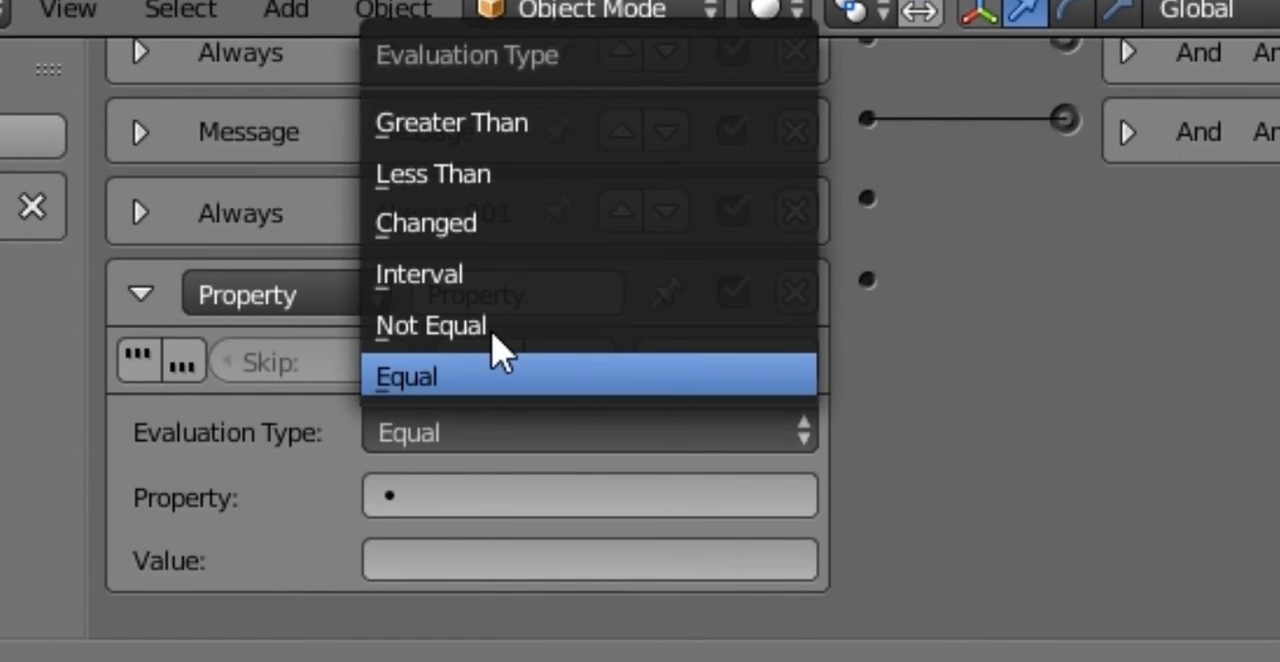
pyautogui.click(496, 278)
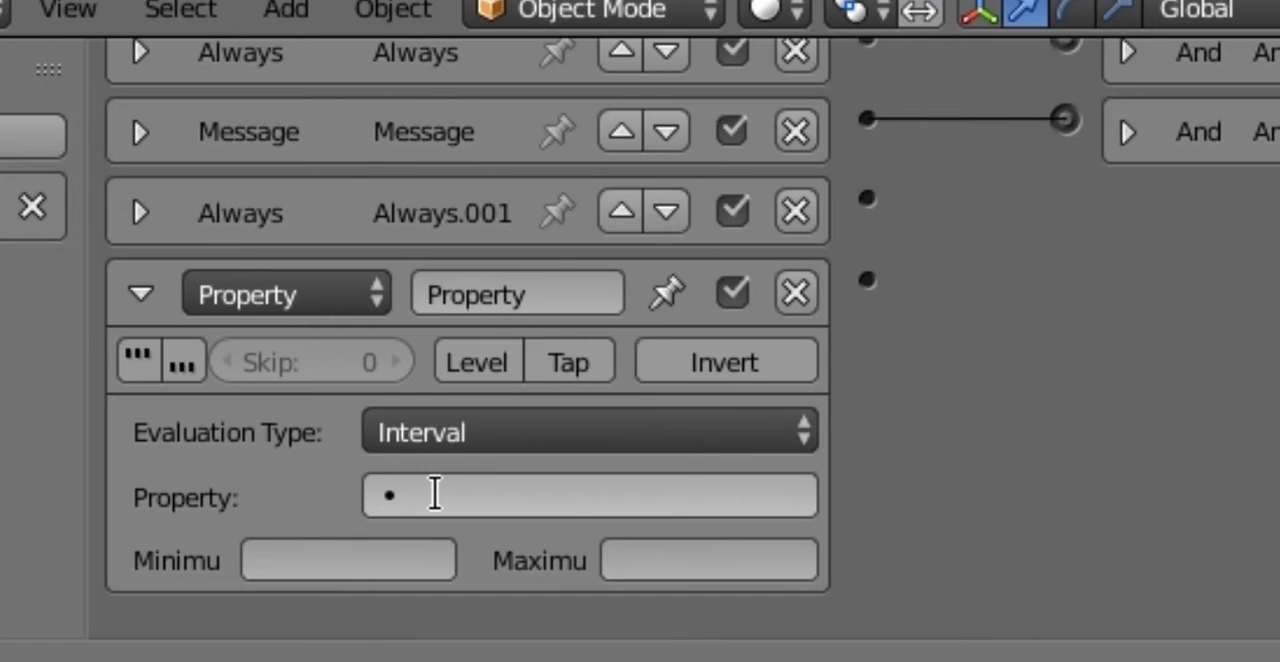
pyautogui.click(435, 494)
pyautogui.click(426, 34)
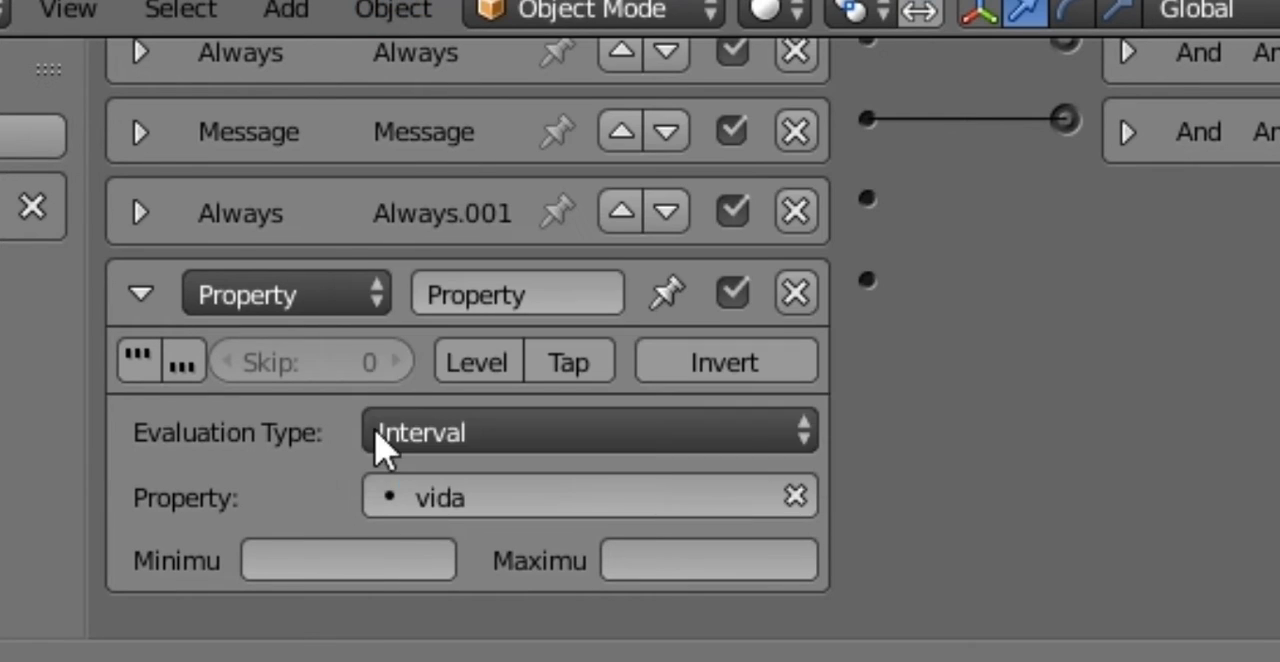
# Step: Set the Property sensor's interval minimum to 80 and maximum to 40, and collapse the sensor
pyautogui.click(358, 562)
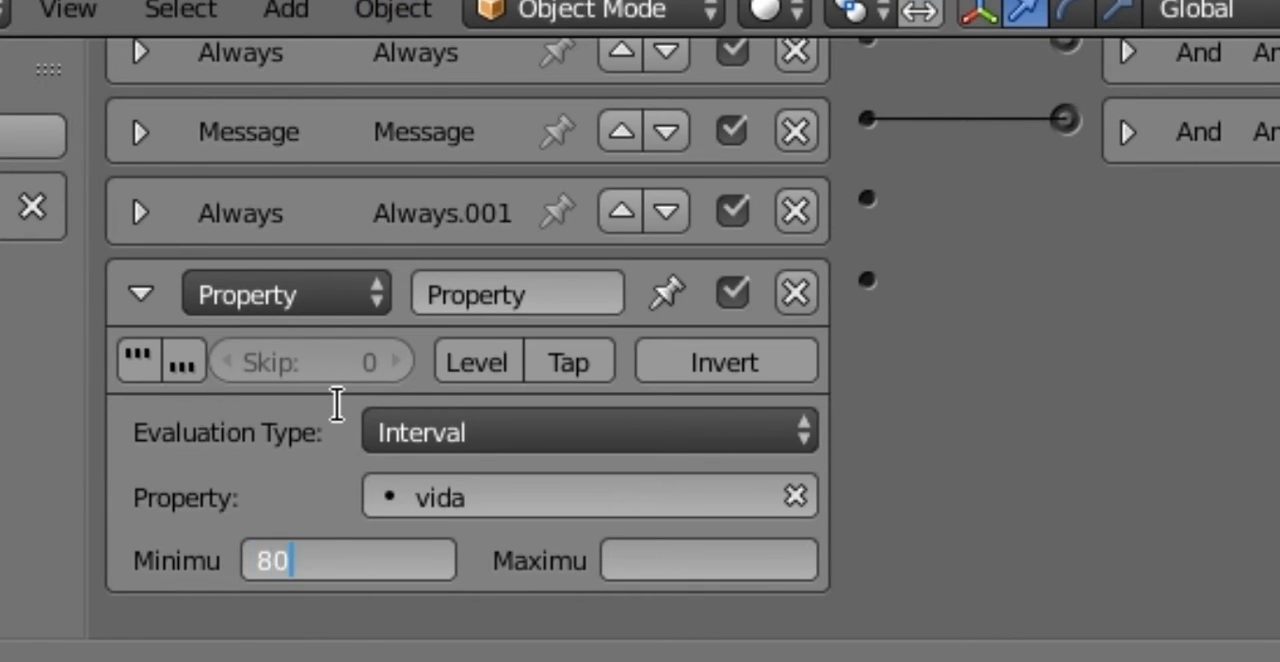
pyautogui.write('40')
pyautogui.press('Tab')
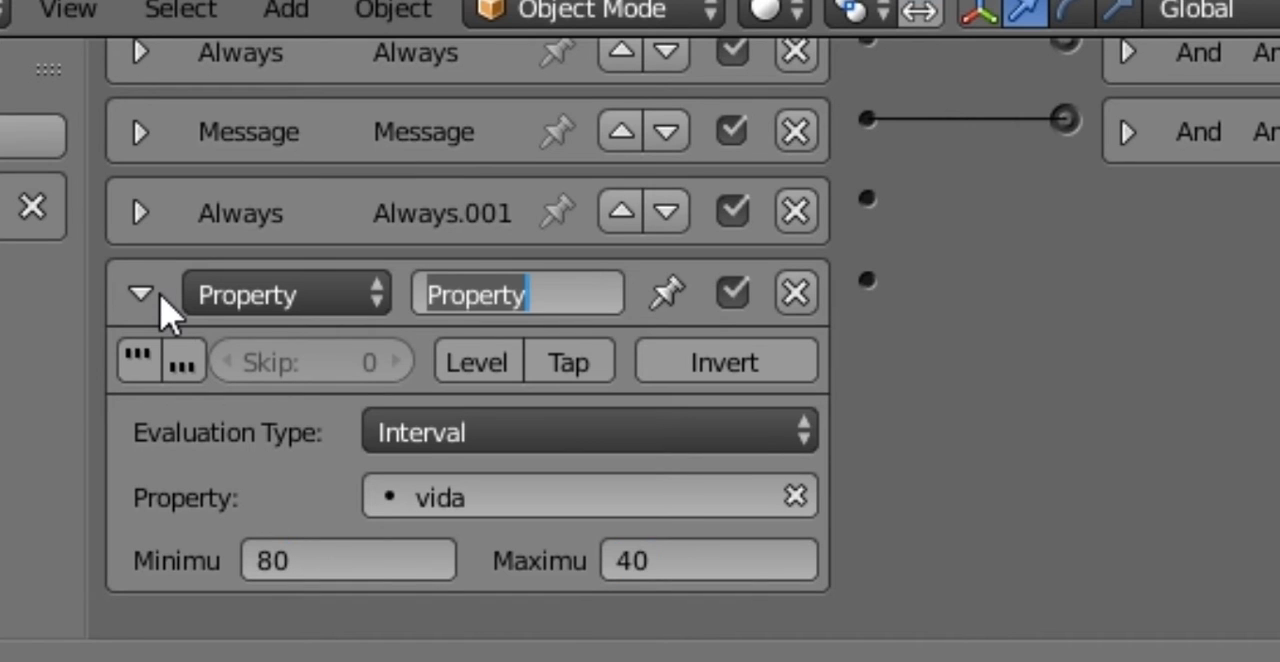
pyautogui.click(140, 294)
pyautogui.click(140, 294)
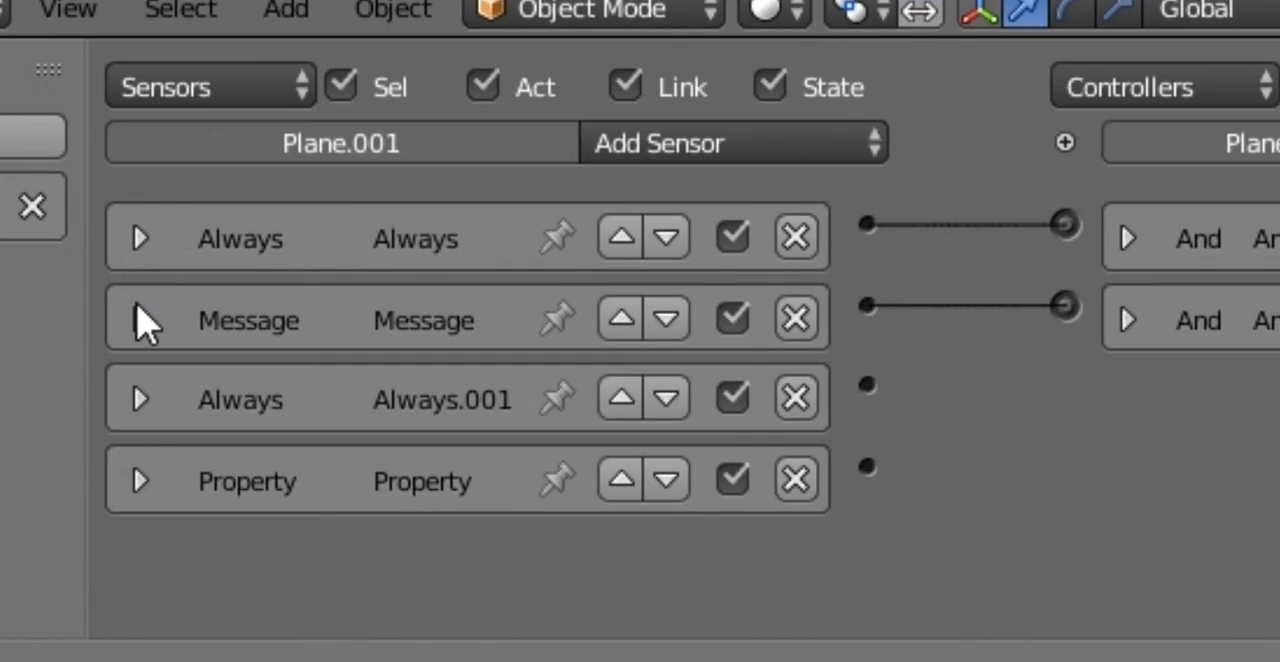
# Step: Enable true level triggering on the Always.001 sensor with a skip of 80, and collapse the sensor
pyautogui.click(140, 398)
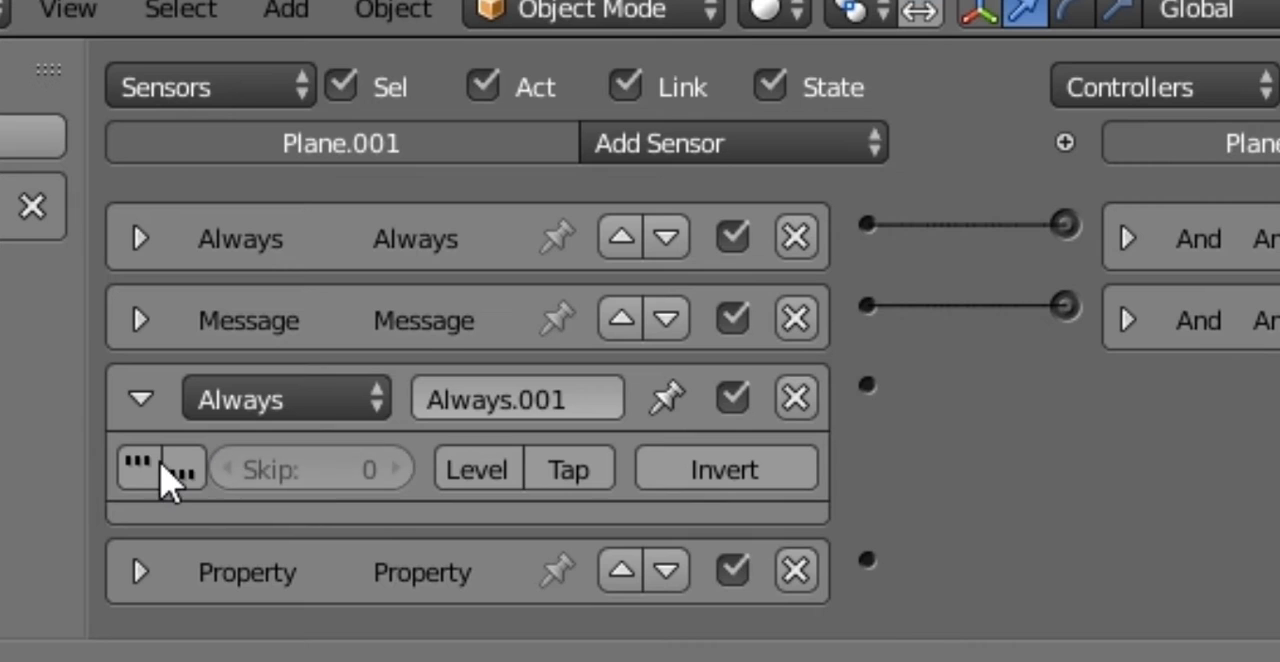
pyautogui.click(158, 466)
pyautogui.click(317, 466)
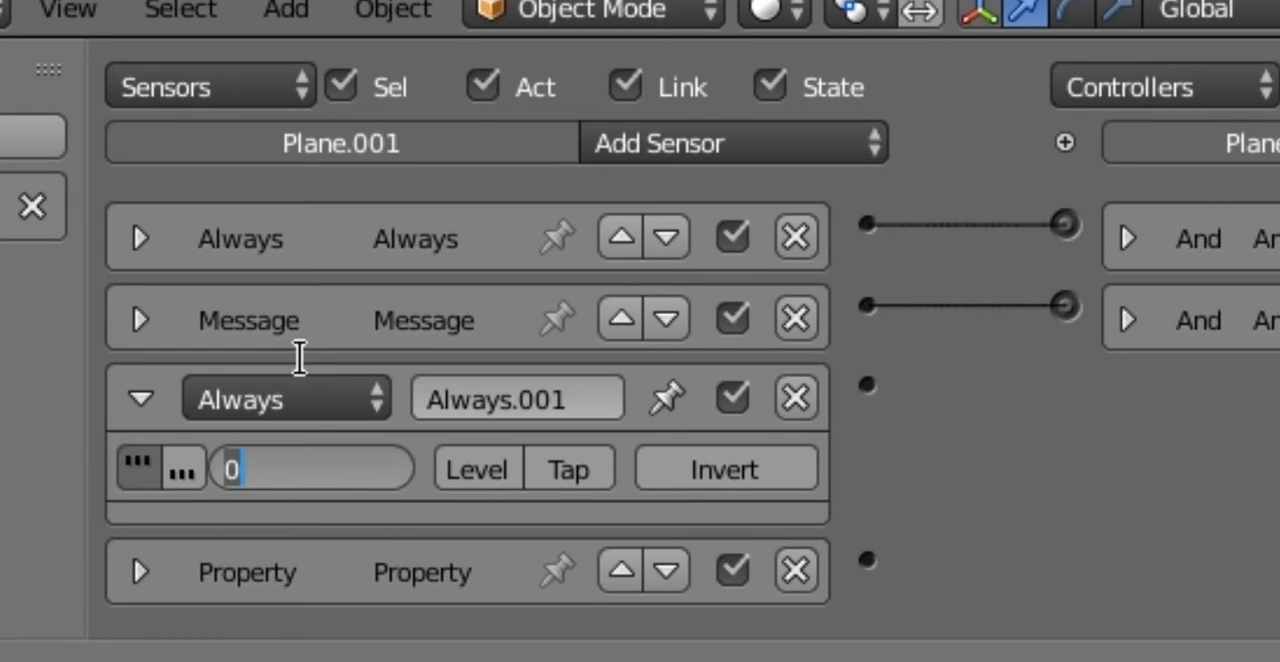
pyautogui.write('80')
pyautogui.press('Return')
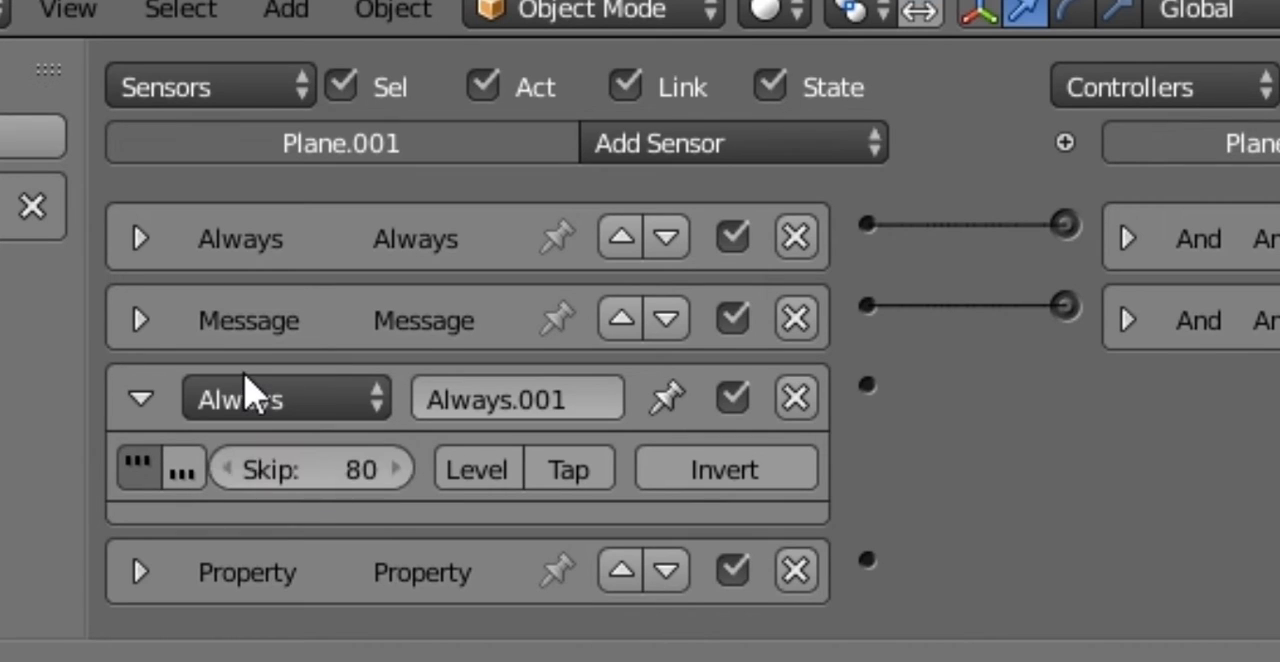
pyautogui.click(143, 401)
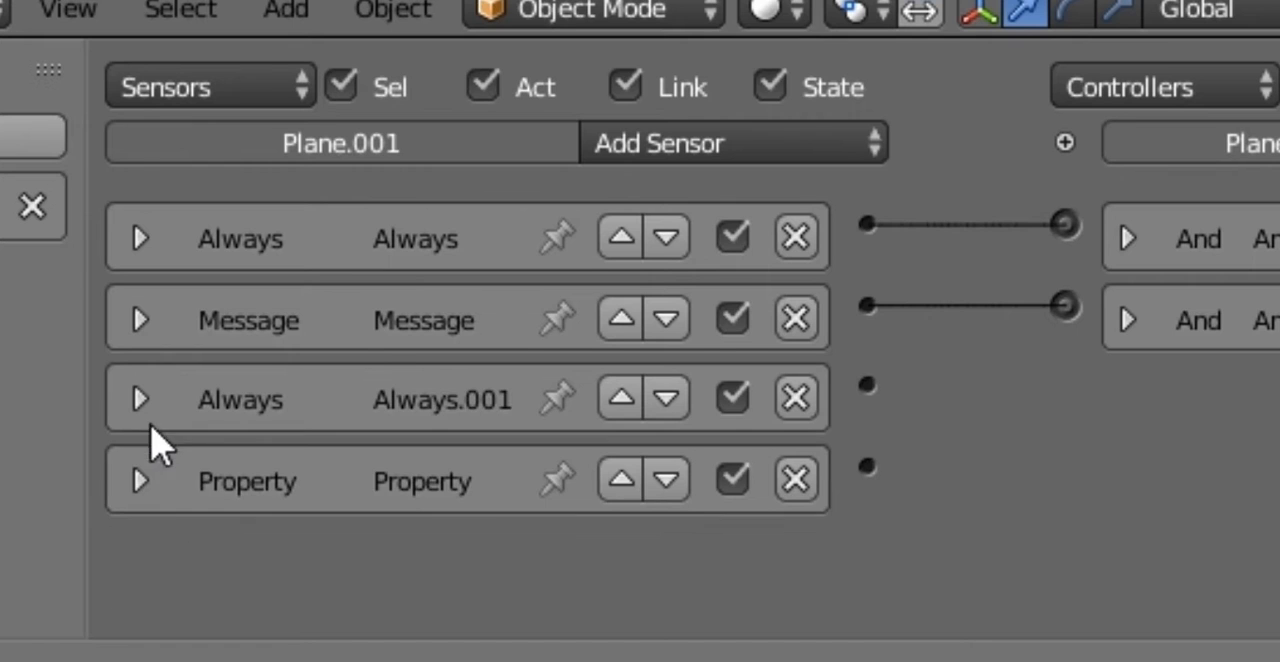
# Step: Expand the health bar's Property sensor and add a Message actuator to the same object
pyautogui.click(141, 480)
pyautogui.moveTo(798, 391); pyautogui.dragTo(755, 155, button='middle')
pyautogui.moveTo(705, 490); pyautogui.dragTo(119, 575, button='middle')
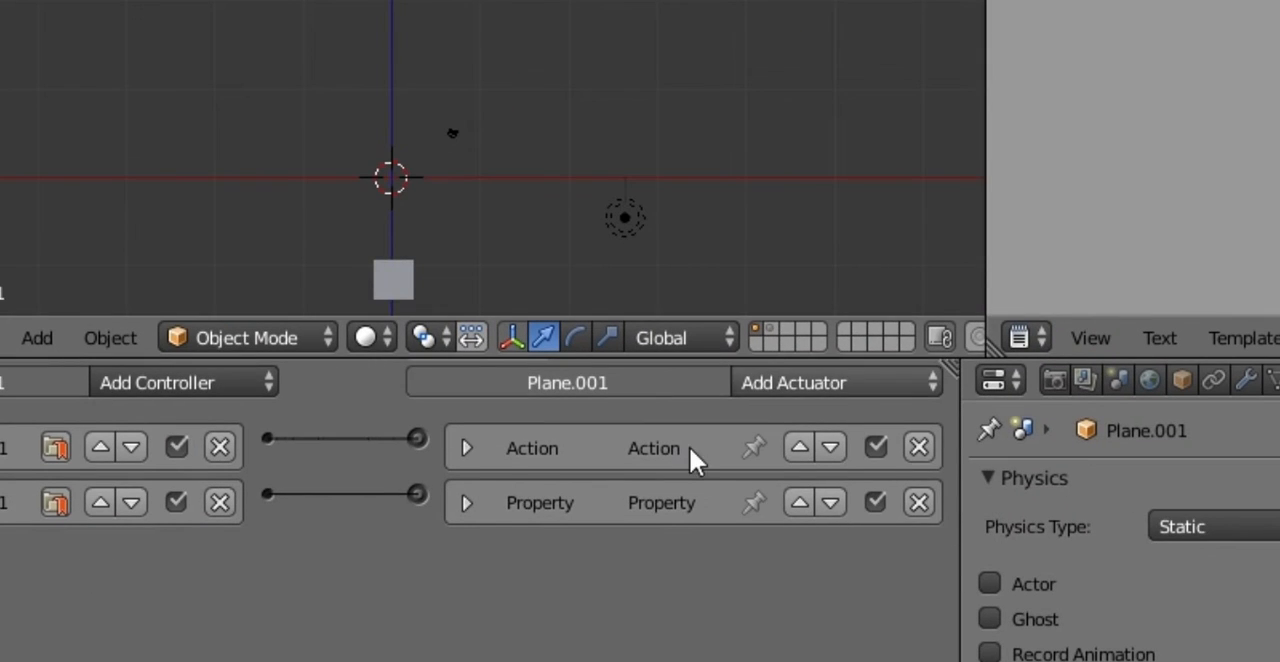
pyautogui.click(742, 383)
pyautogui.click(816, 382)
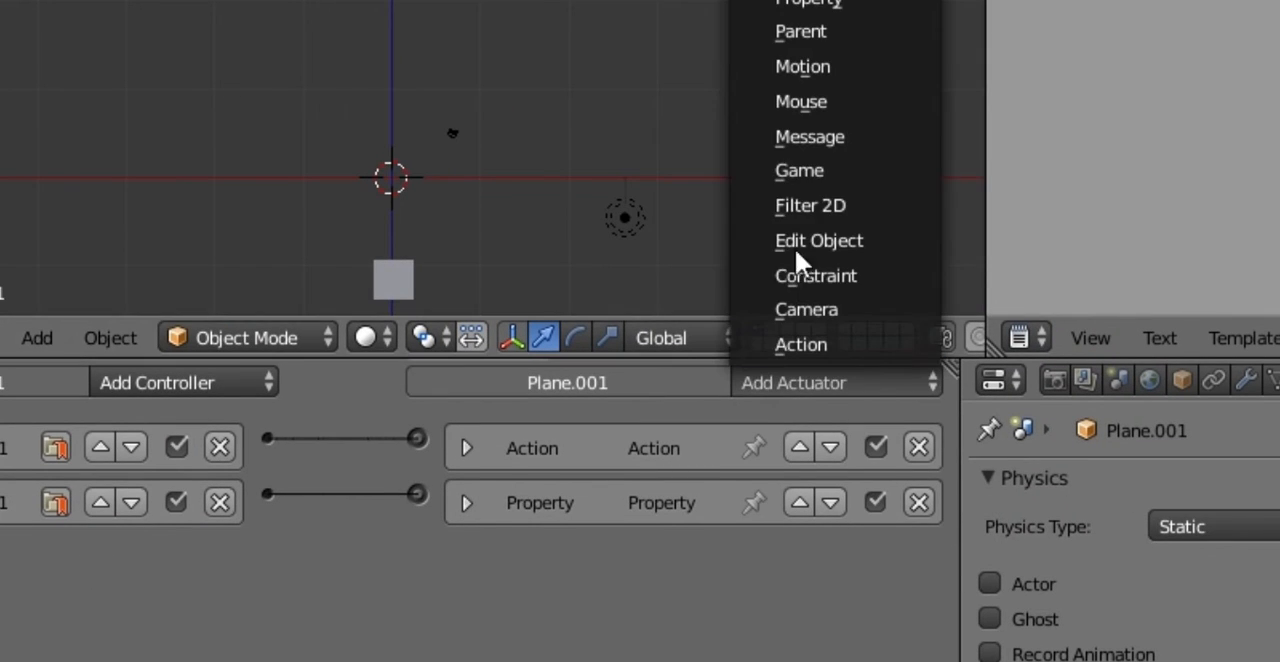
pyautogui.click(818, 135)
# Step: Link the Always.001 and Property sensors to the Message actuator through one And controller, and expand Always.001
pyautogui.moveTo(431, 640); pyautogui.dragTo(1019, 514, button='middle')
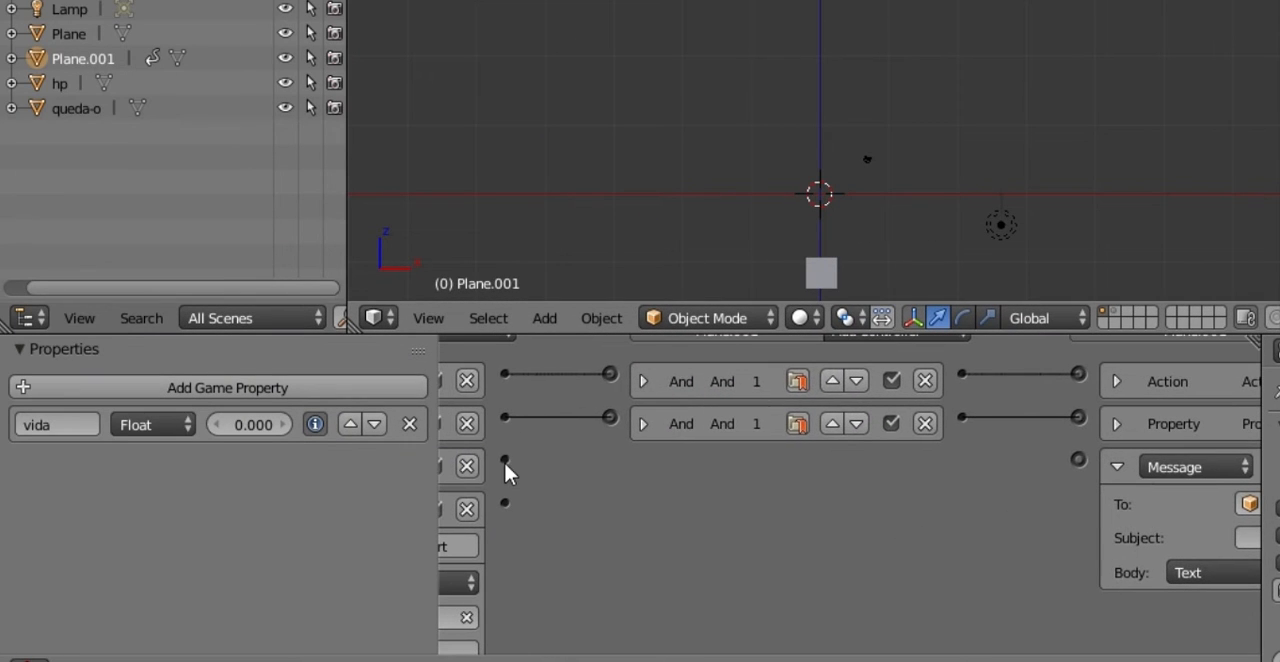
pyautogui.moveTo(504, 460); pyautogui.dragTo(1078, 457)
pyautogui.moveTo(744, 537); pyautogui.dragTo(764, 523, button='middle')
pyautogui.press('n')
pyautogui.moveTo(685, 507); pyautogui.dragTo(685, 517, button='middle')
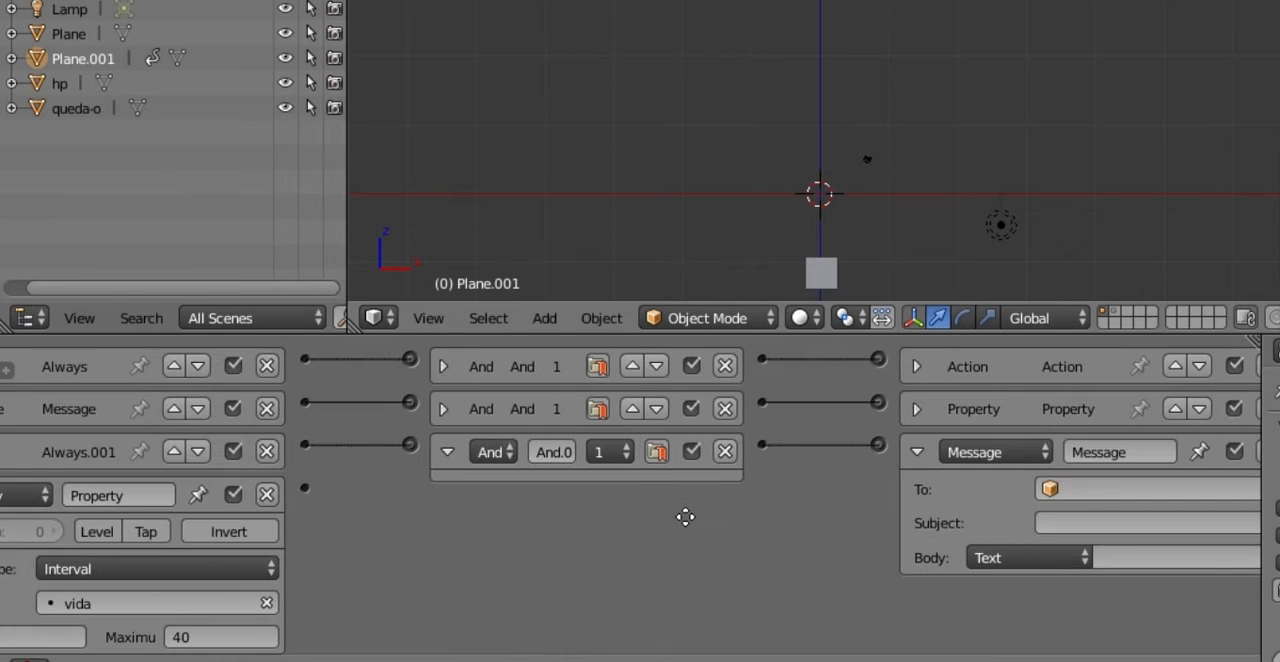
pyautogui.press('Home')
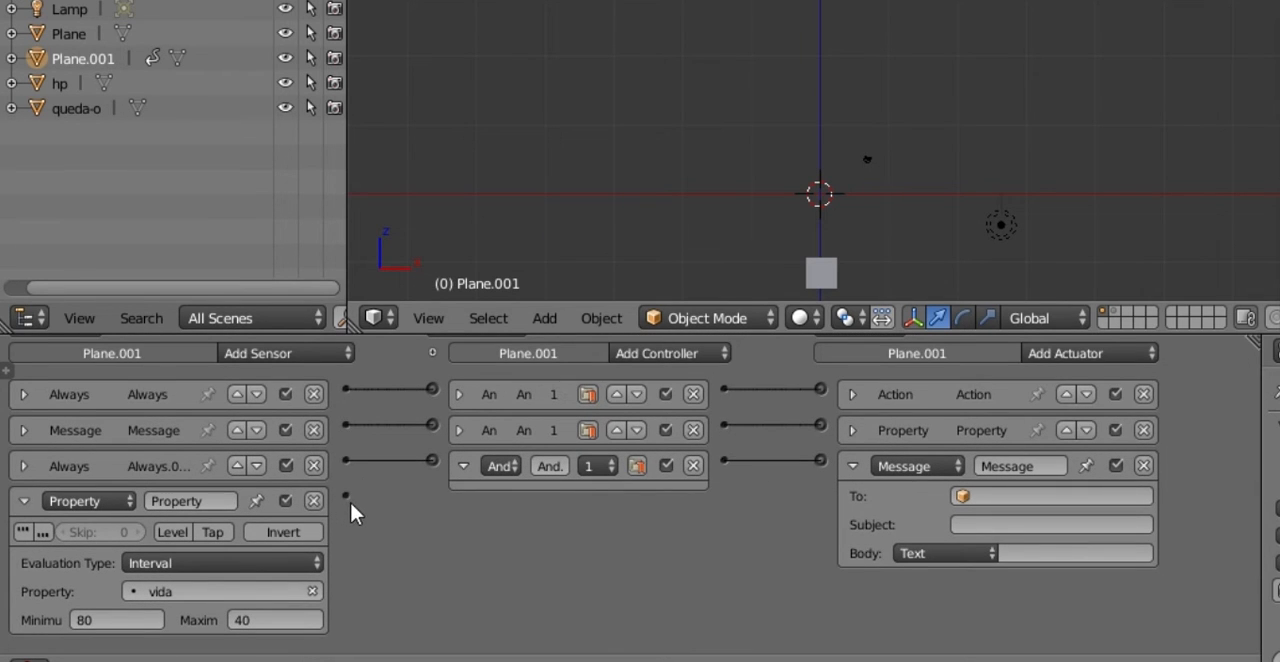
pyautogui.moveTo(433, 476); pyautogui.dragTo(433, 462)
pyautogui.click(23, 467)
pyautogui.scroll(-1, 547, 490)
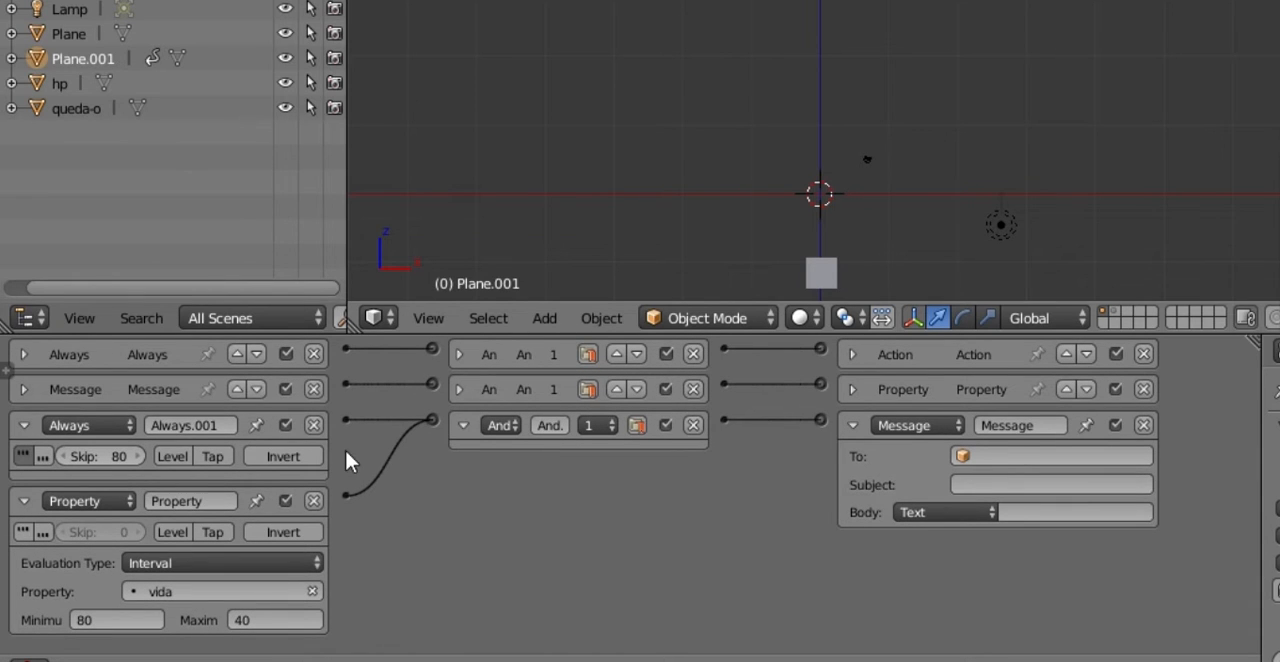
# Step: Delete the new And controller and relink both new sensors to the Message actuator through a shared And controller
pyautogui.click(694, 426)
pyautogui.moveTo(353, 421); pyautogui.dragTo(819, 420)
pyautogui.moveTo(345, 494); pyautogui.dragTo(821, 420)
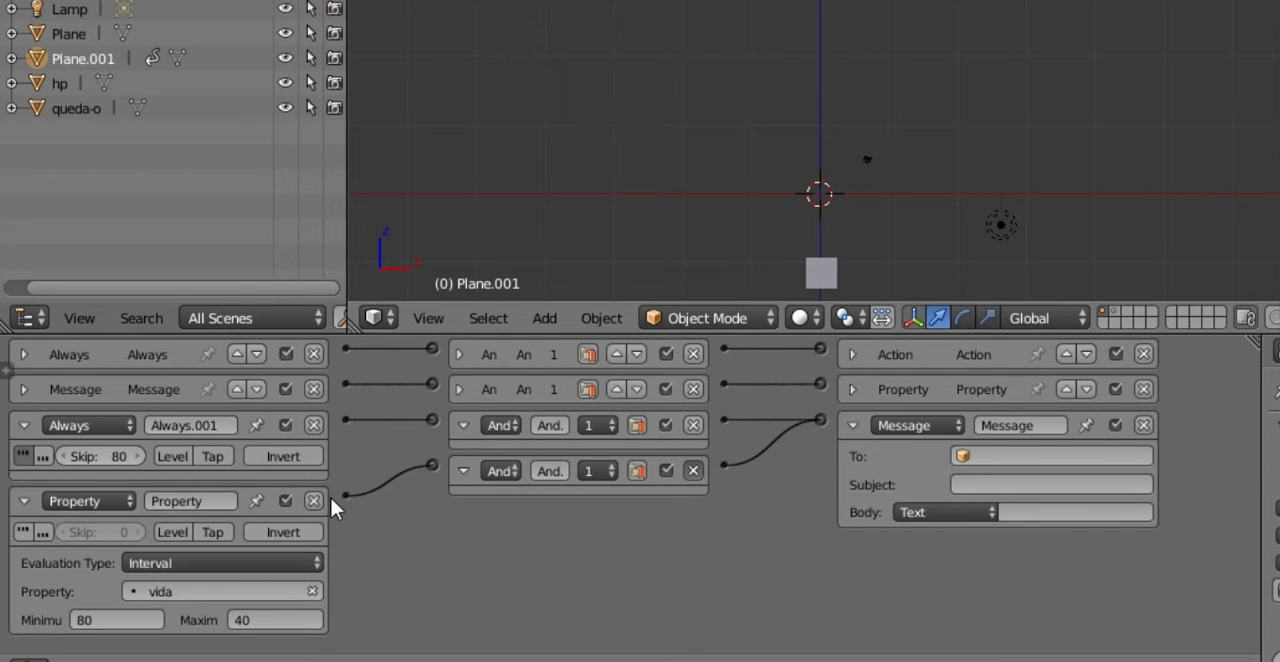
pyautogui.moveTo(346, 492); pyautogui.dragTo(432, 421)
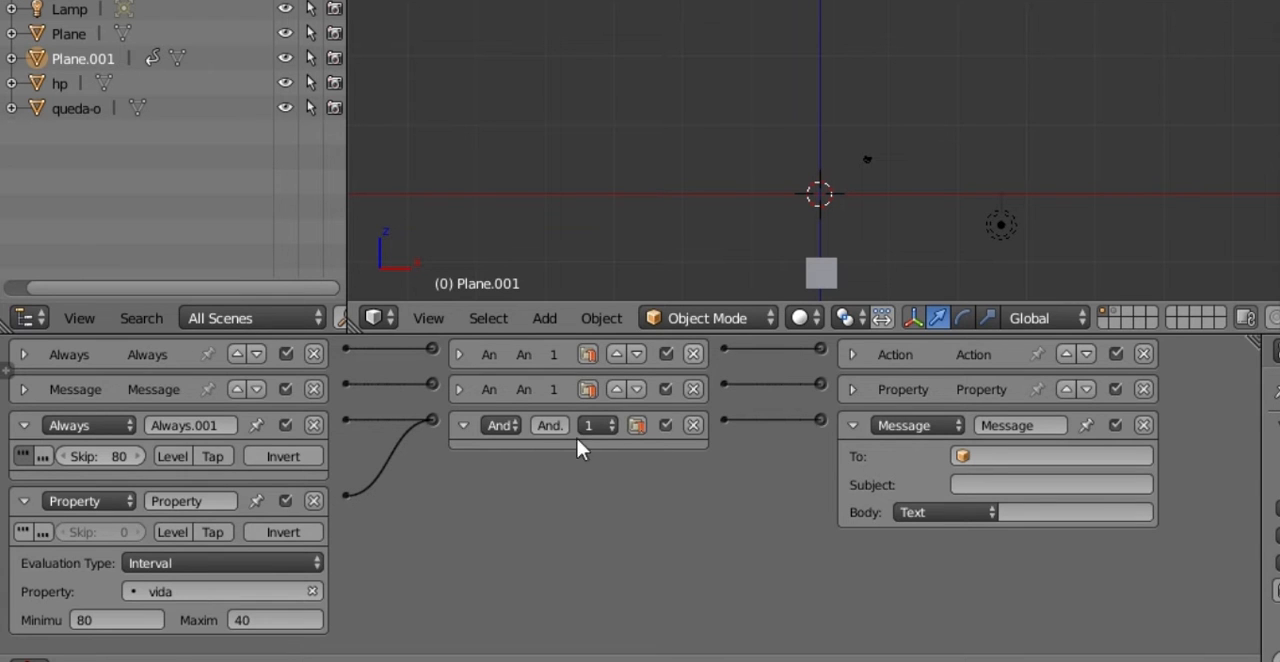
# Step: Set the subject of the health bar's Message actuator to 02
pyautogui.click(969, 484)
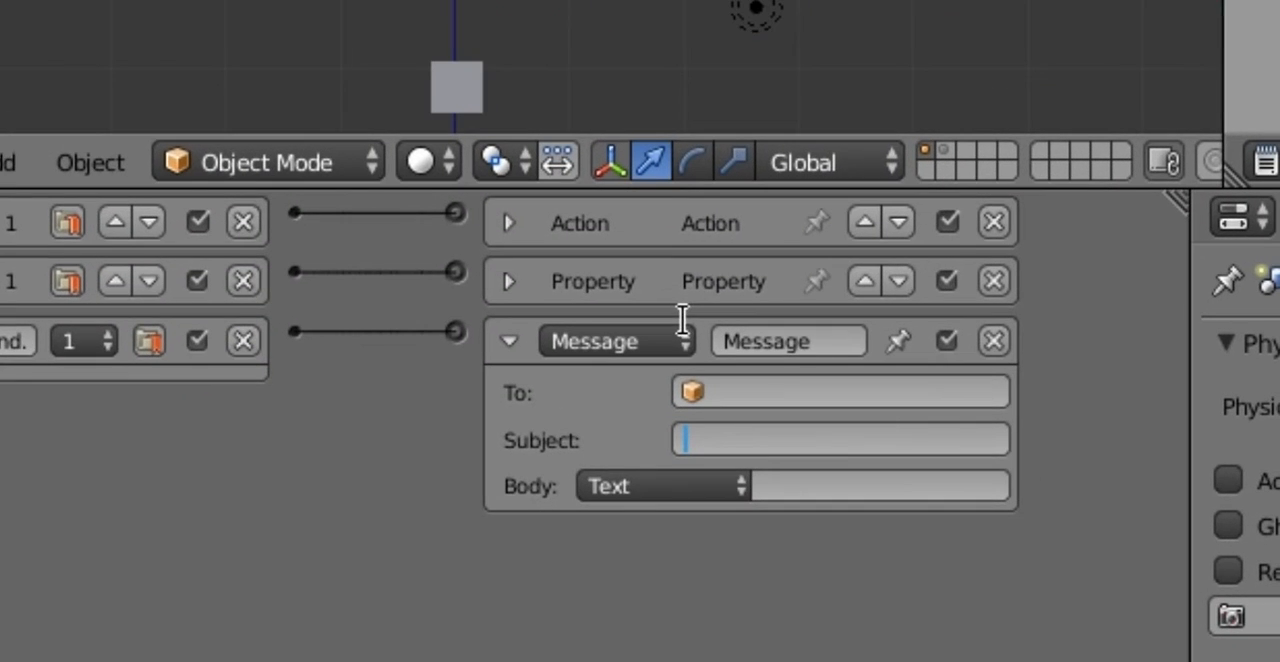
pyautogui.write('02')
pyautogui.press('Return')
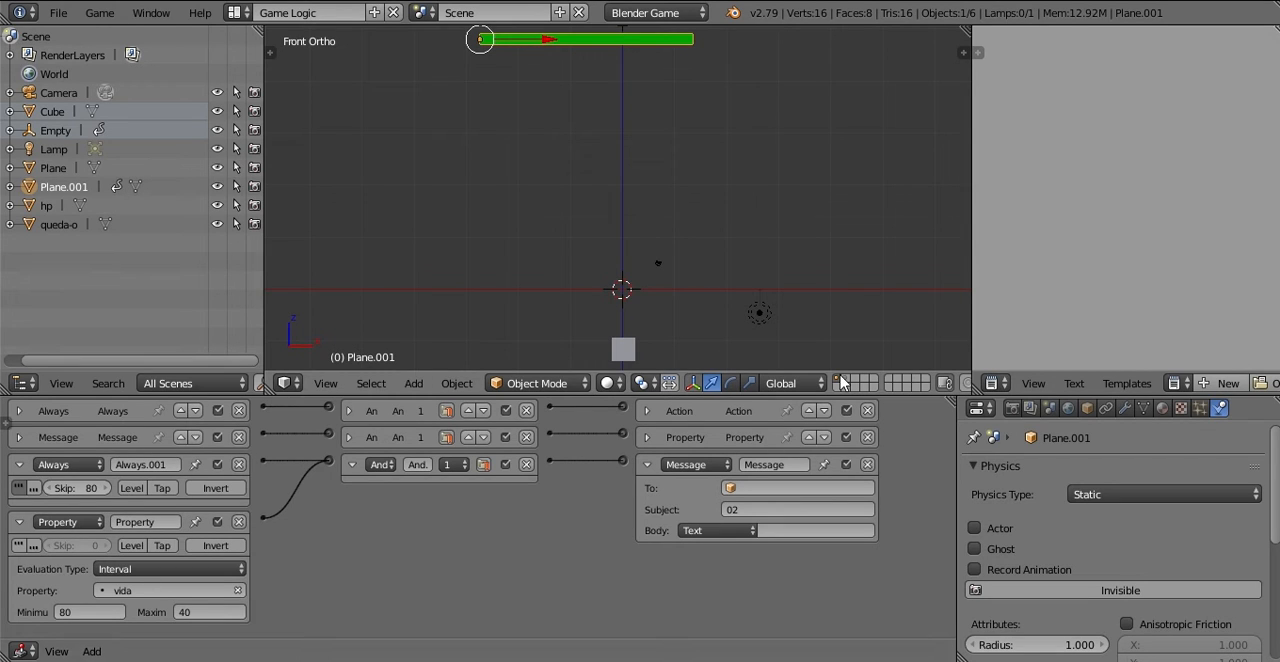
# Step: Give the queda-o spike a new material with a red diffuse color
pyautogui.rightClick(622, 289)
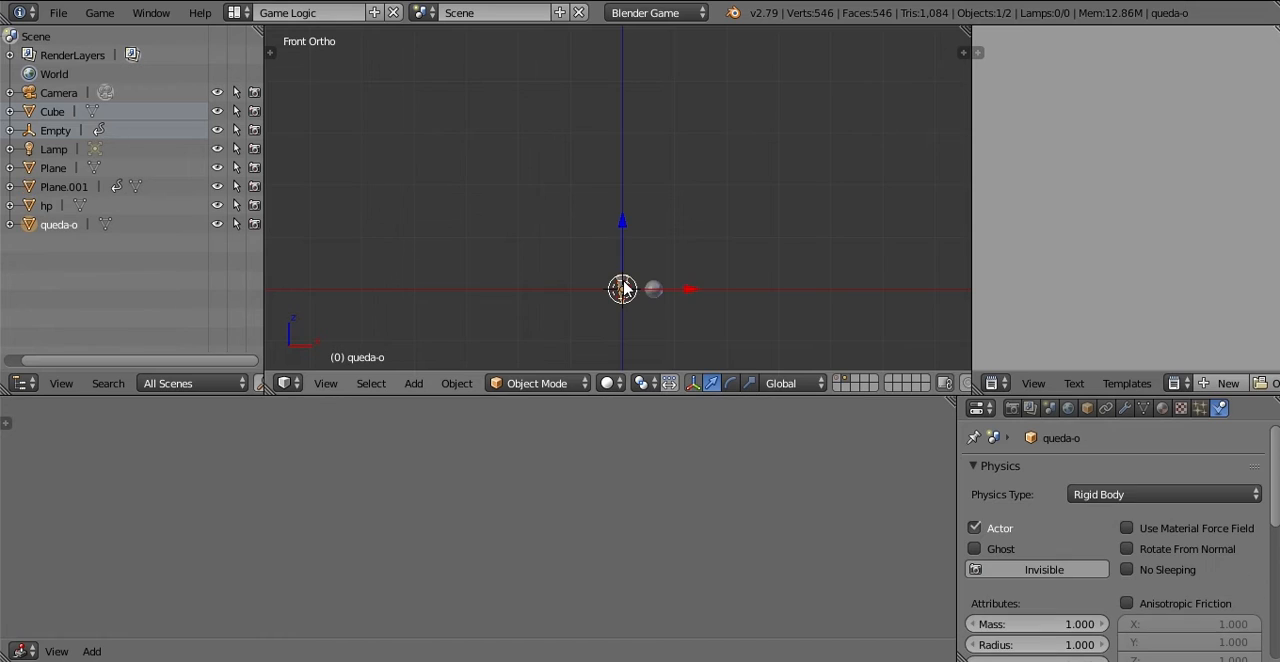
pyautogui.click(1162, 408)
pyautogui.click(1268, 471)
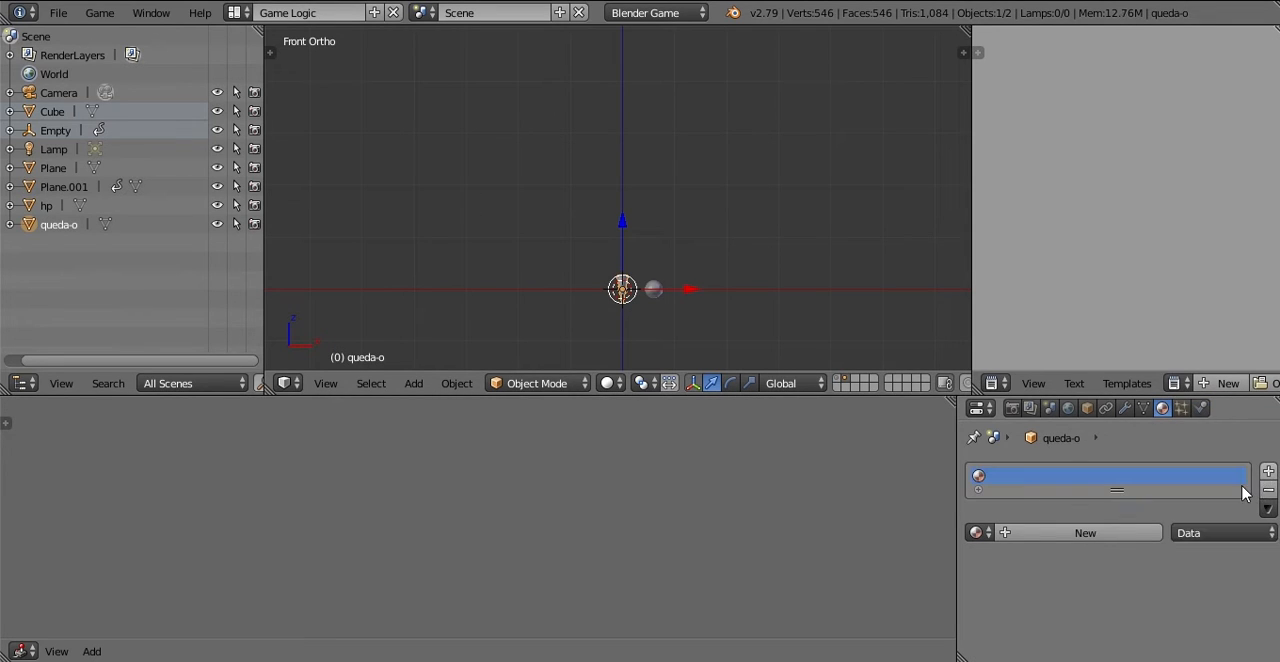
pyautogui.click(1100, 532)
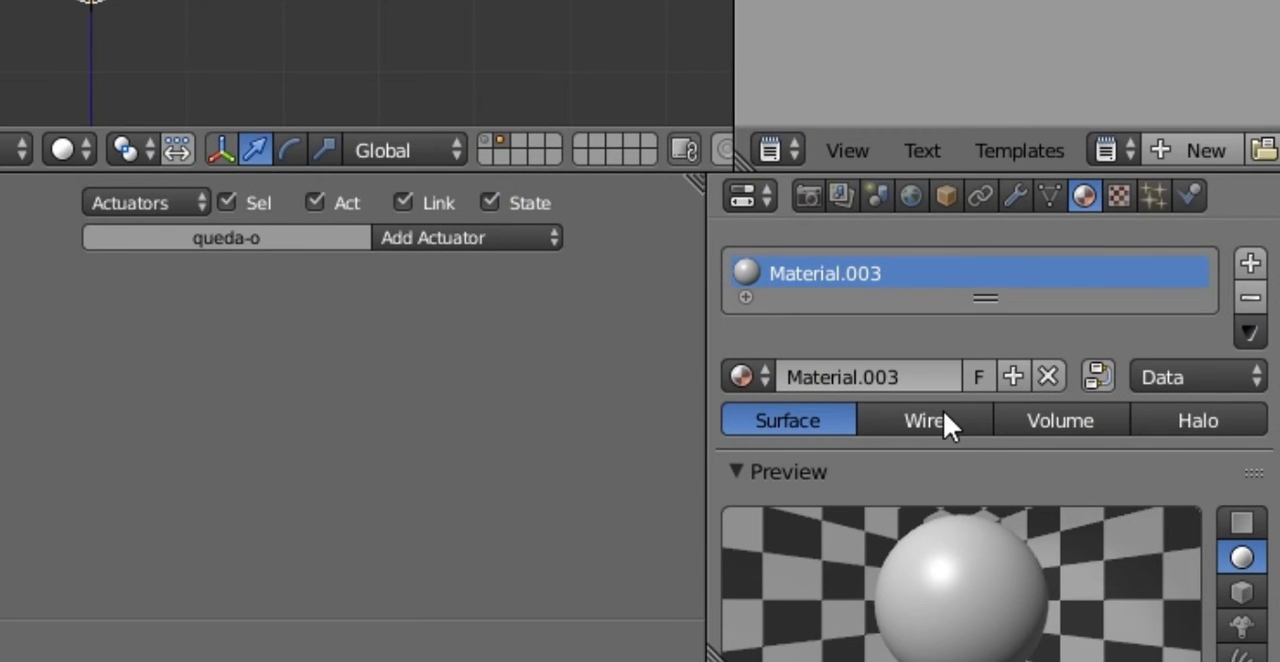
pyautogui.scroll(-5, 940, 415)
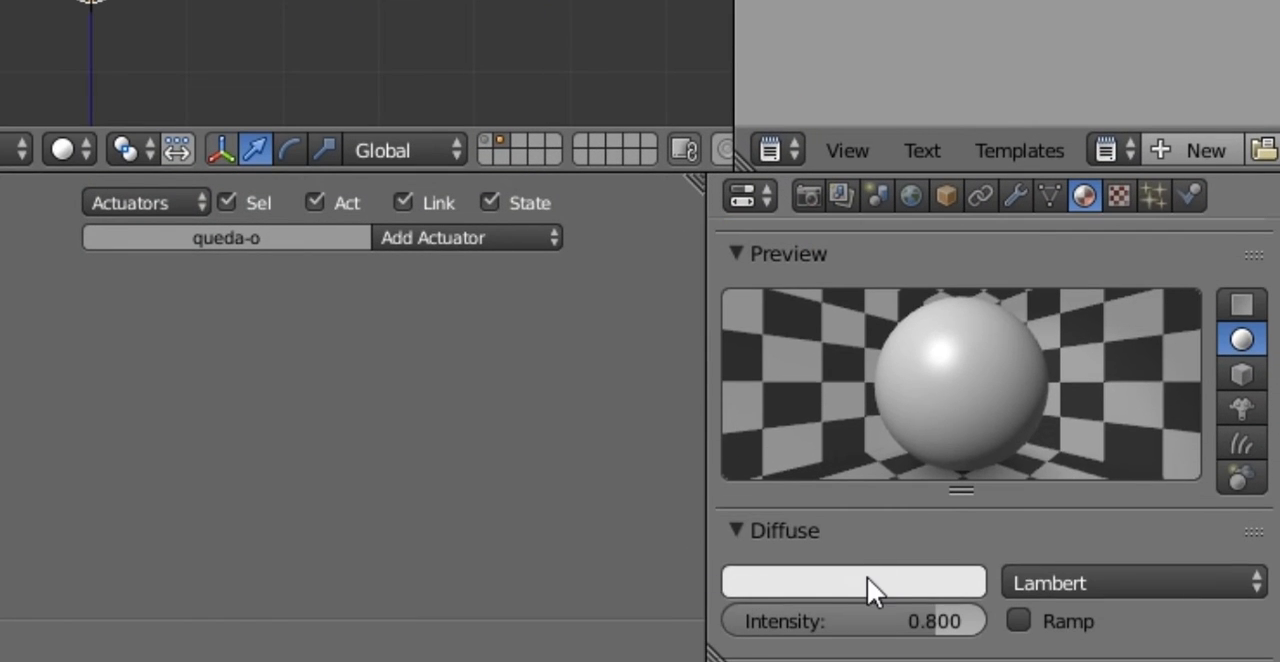
pyautogui.click(870, 577)
pyautogui.moveTo(805, 365)
pyautogui.mouseDown()
pyautogui.moveTo(808, 434)
pyautogui.moveTo(794, 423)
pyautogui.mouseUp()
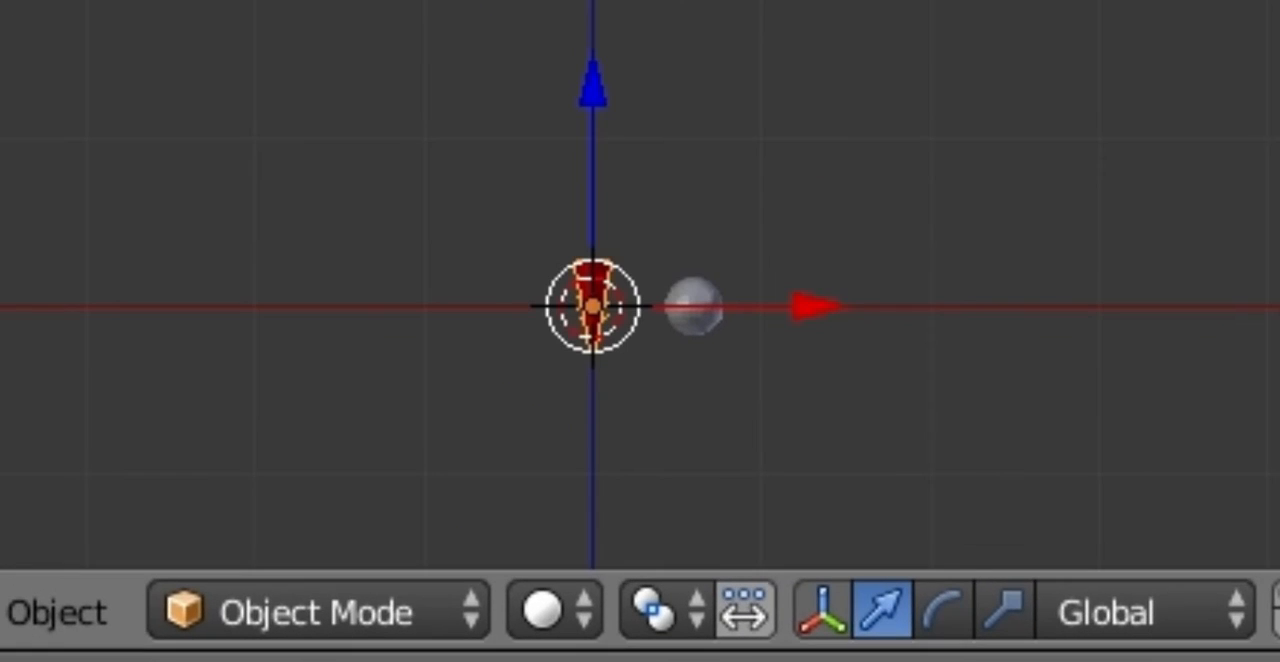
# Step: Give the hp sphere a new material with a bright green diffuse color
pyautogui.rightClick(693, 306)
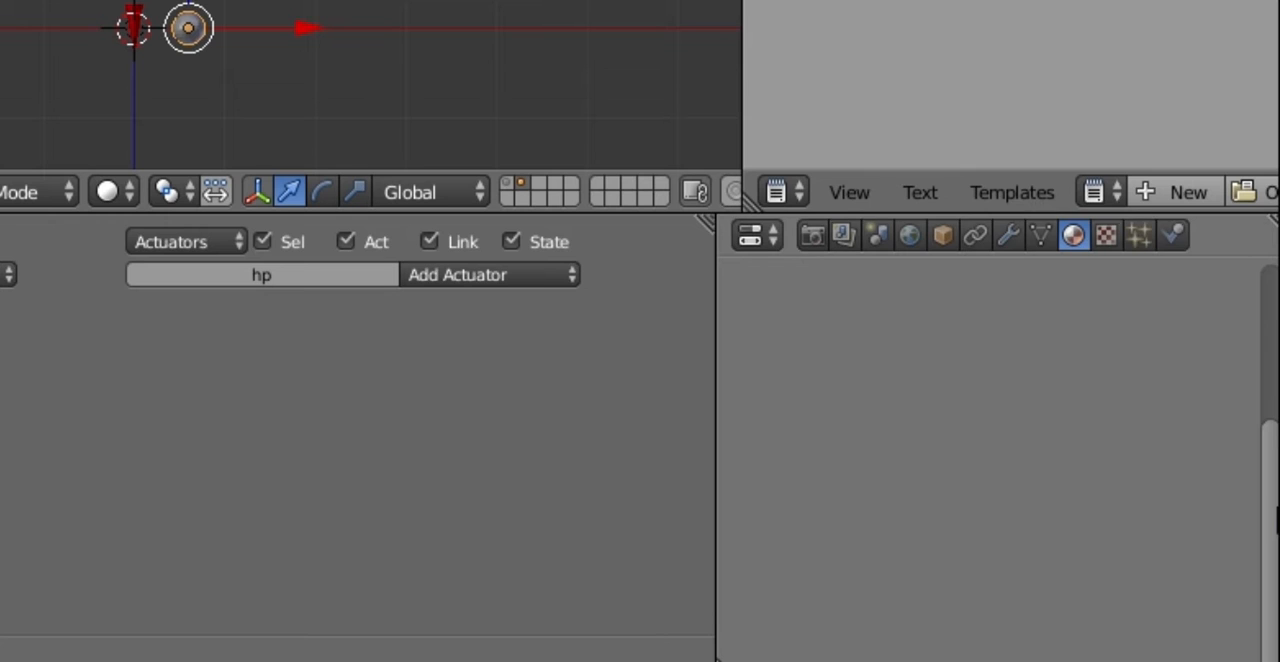
pyautogui.scroll(5, 1274, 520)
pyautogui.click(943, 450)
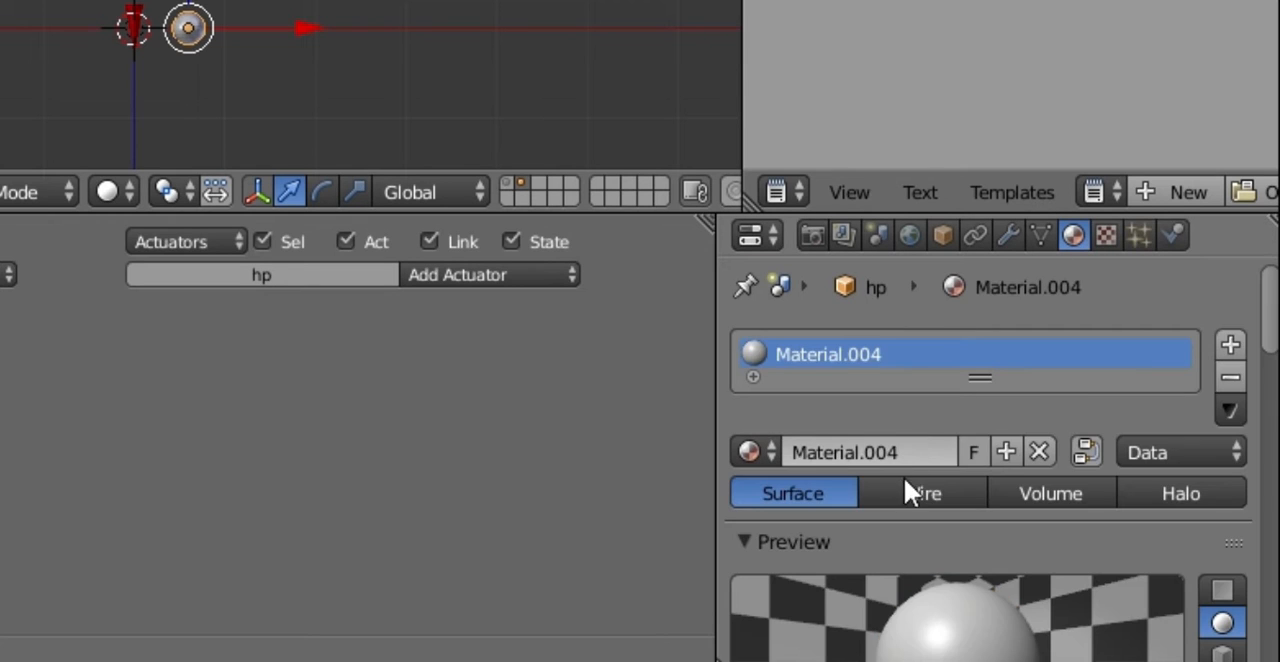
pyautogui.scroll(-6, 904, 477)
pyautogui.scroll(-3, 806, 548)
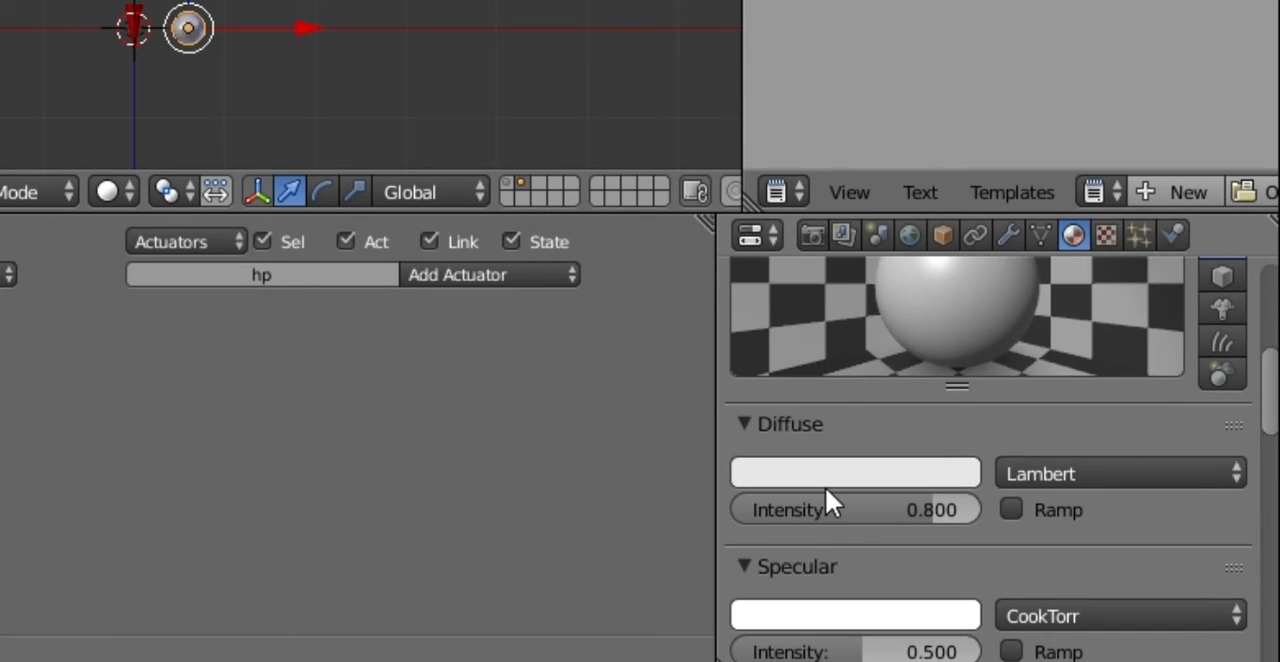
pyautogui.click(830, 472)
pyautogui.moveTo(806, 148); pyautogui.dragTo(712, 80)
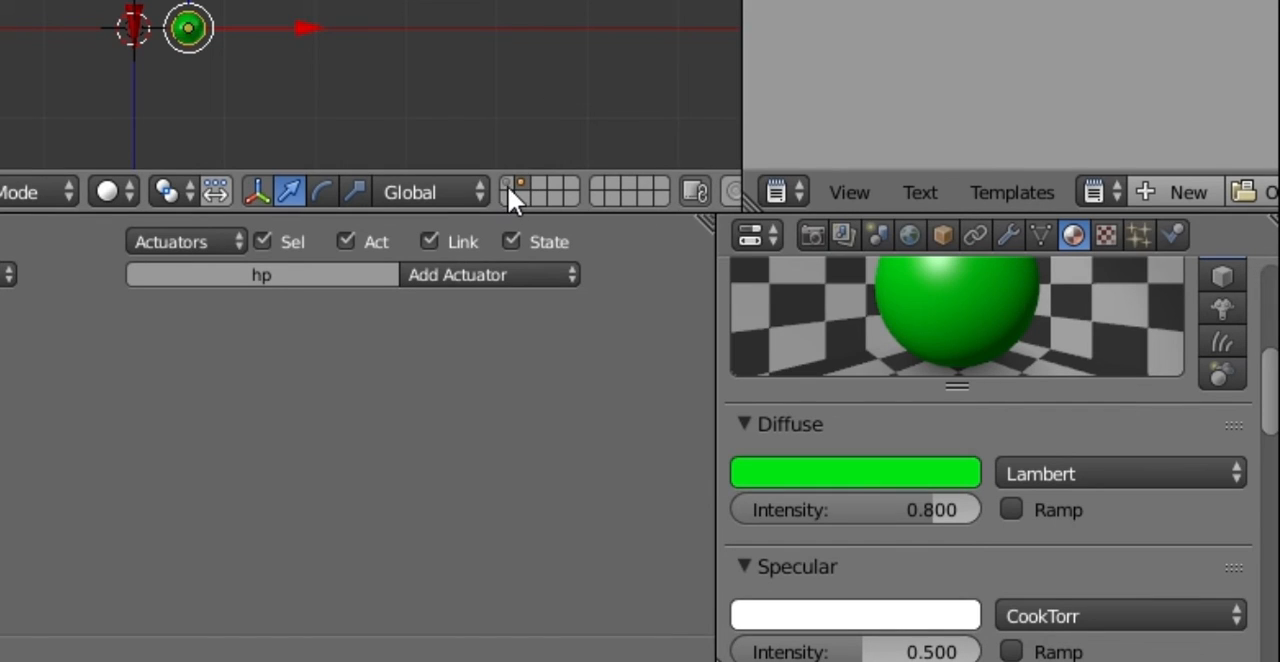
# Step: Show the first layer and play-test the game, moving the cube sideways into the falling spikes to check the health bar and hp spawning
pyautogui.click(509, 192)
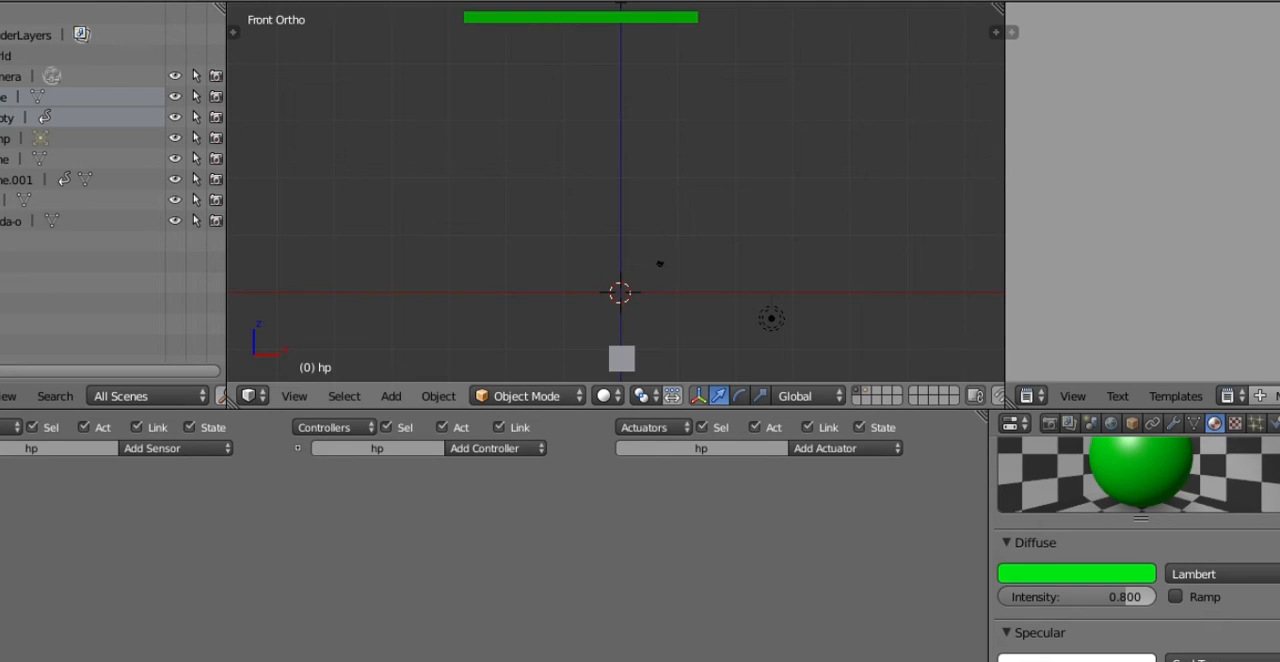
pyautogui.press('p')
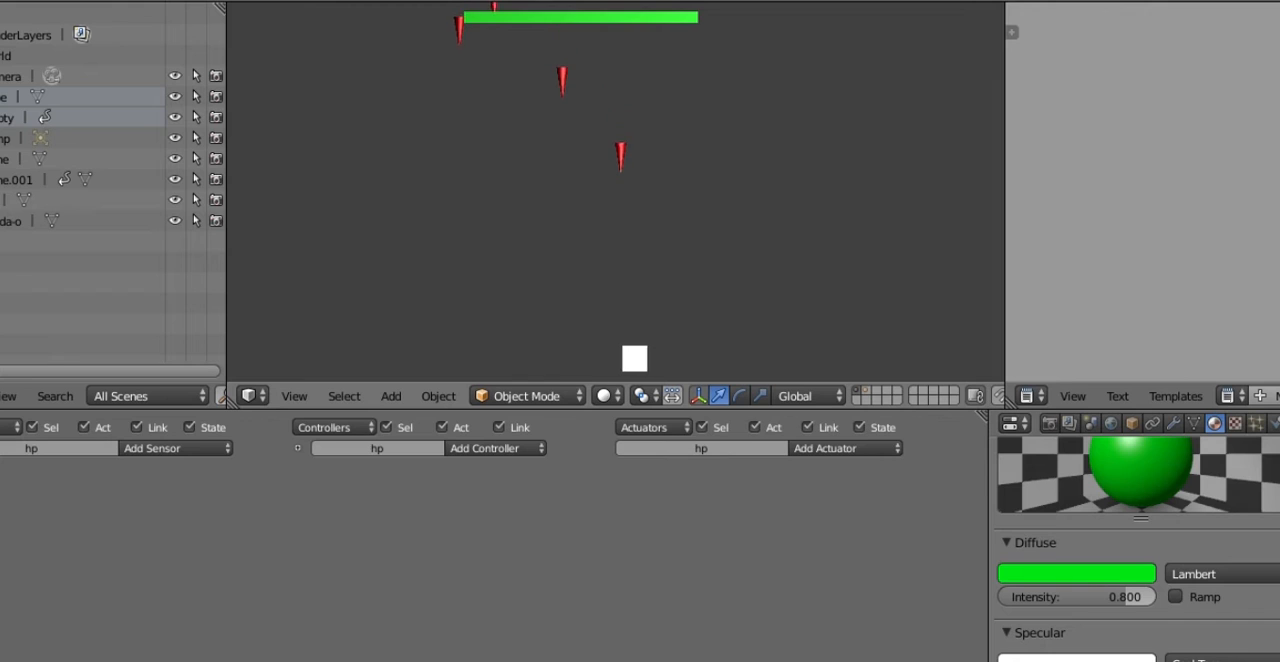
pyautogui.press('Left')
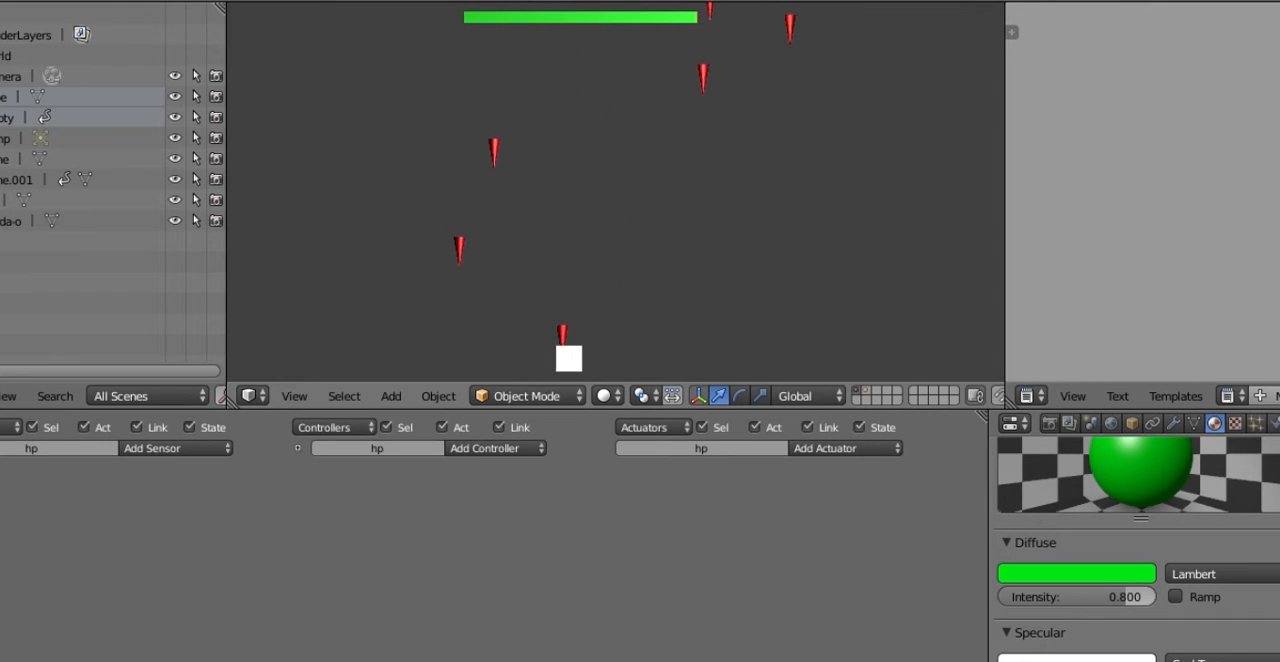
pyautogui.press('Right')
pyautogui.press('Right')
pyautogui.press('Right')
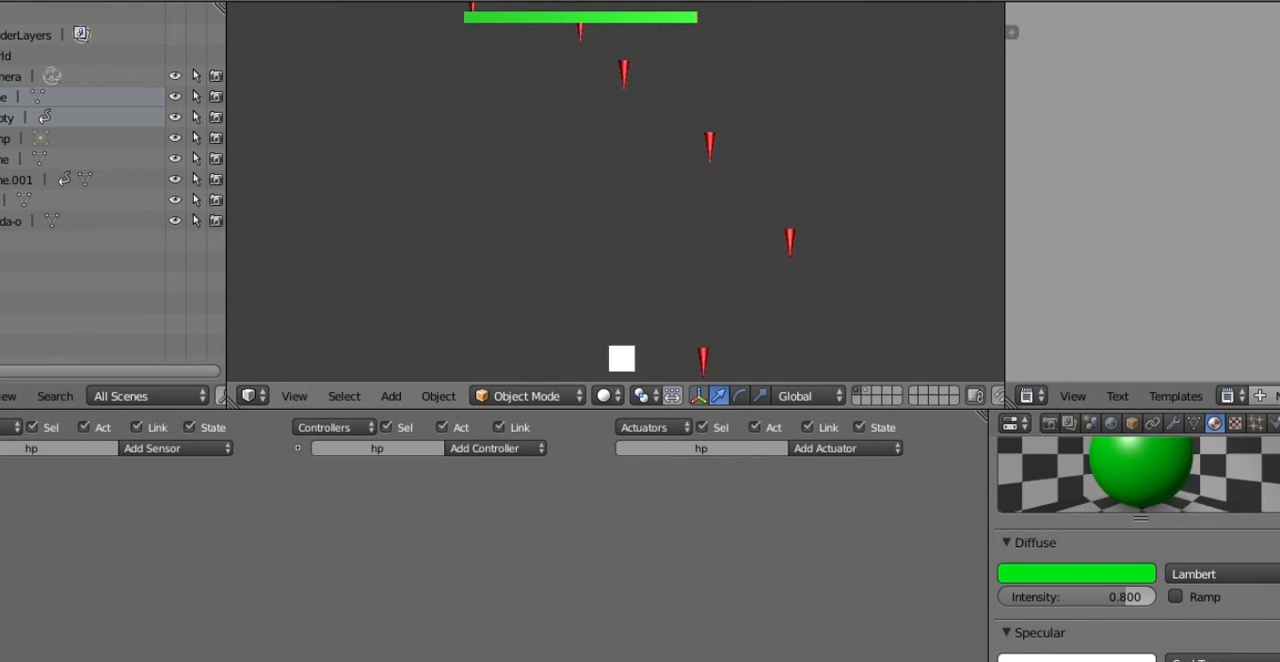
pyautogui.press('Left')
pyautogui.press('Right')
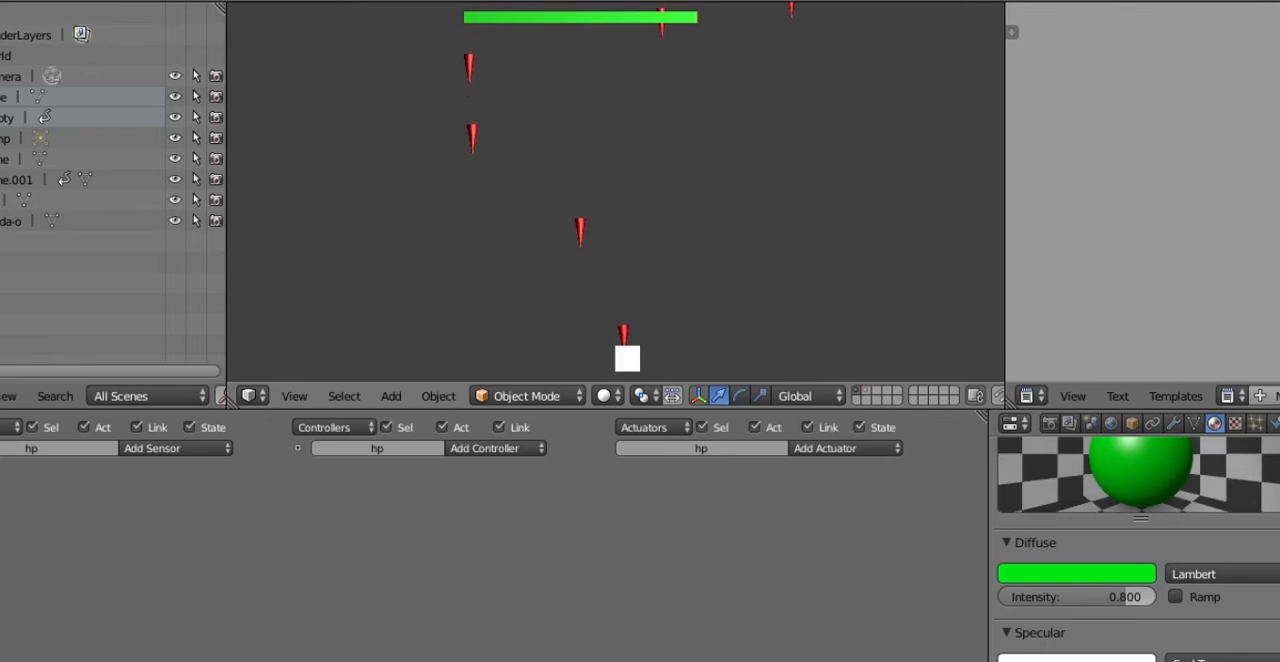
pyautogui.press('Right')
pyautogui.press('Left')
pyautogui.press('Right')
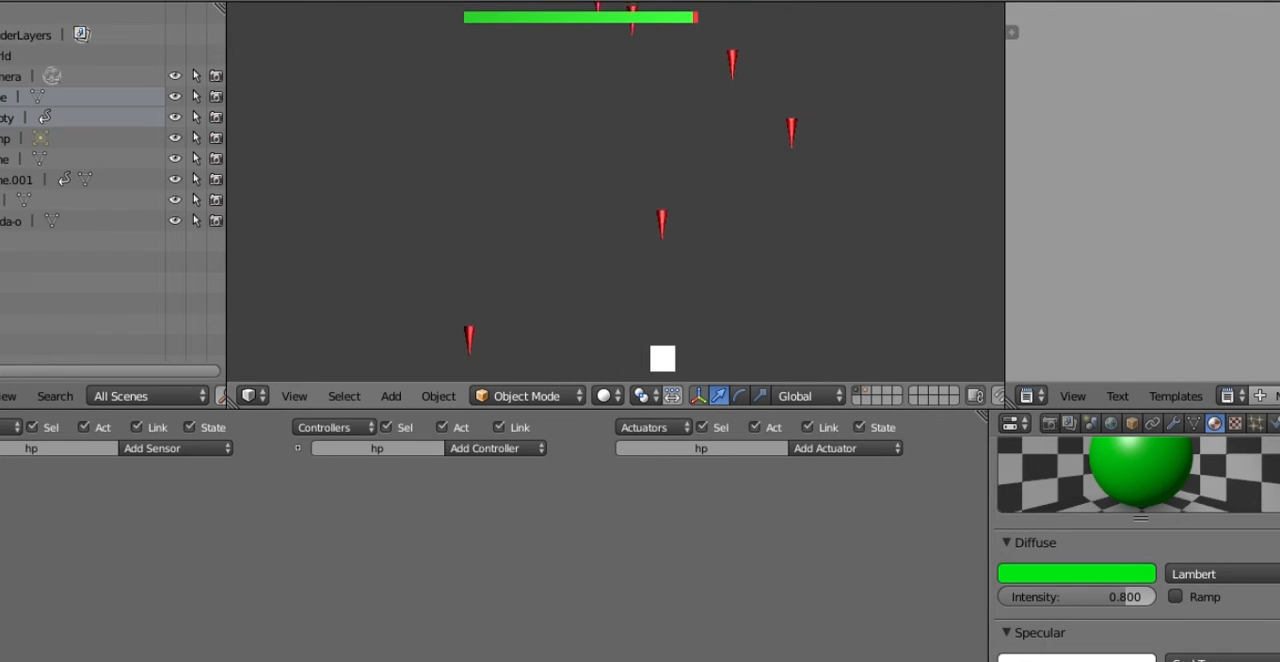
pyautogui.press('Left')
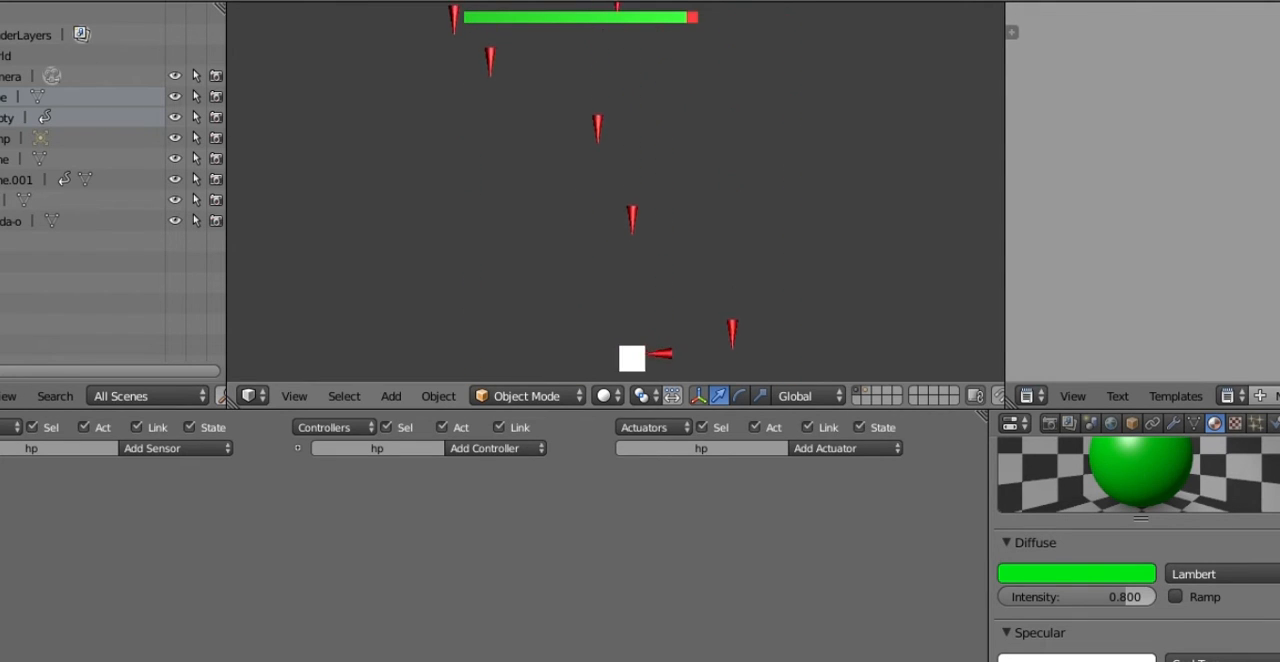
pyautogui.press('Right')
pyautogui.press('Left')
pyautogui.press('Right')
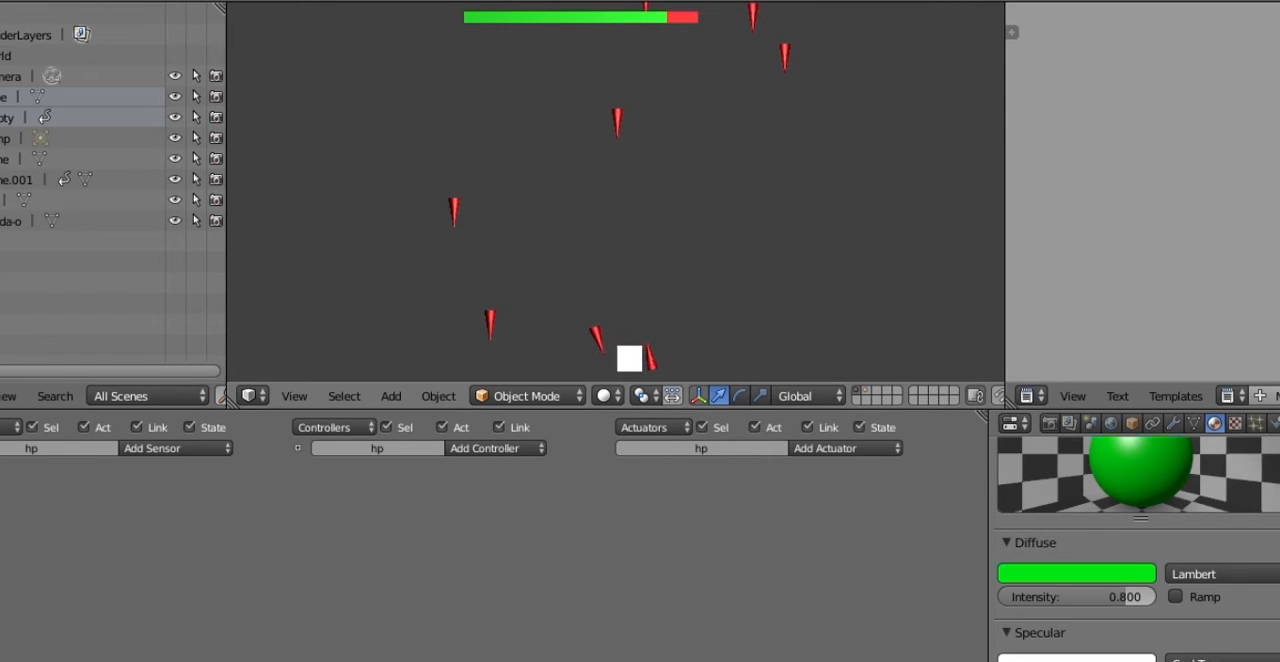
pyautogui.press('Left')
pyautogui.press('Right')
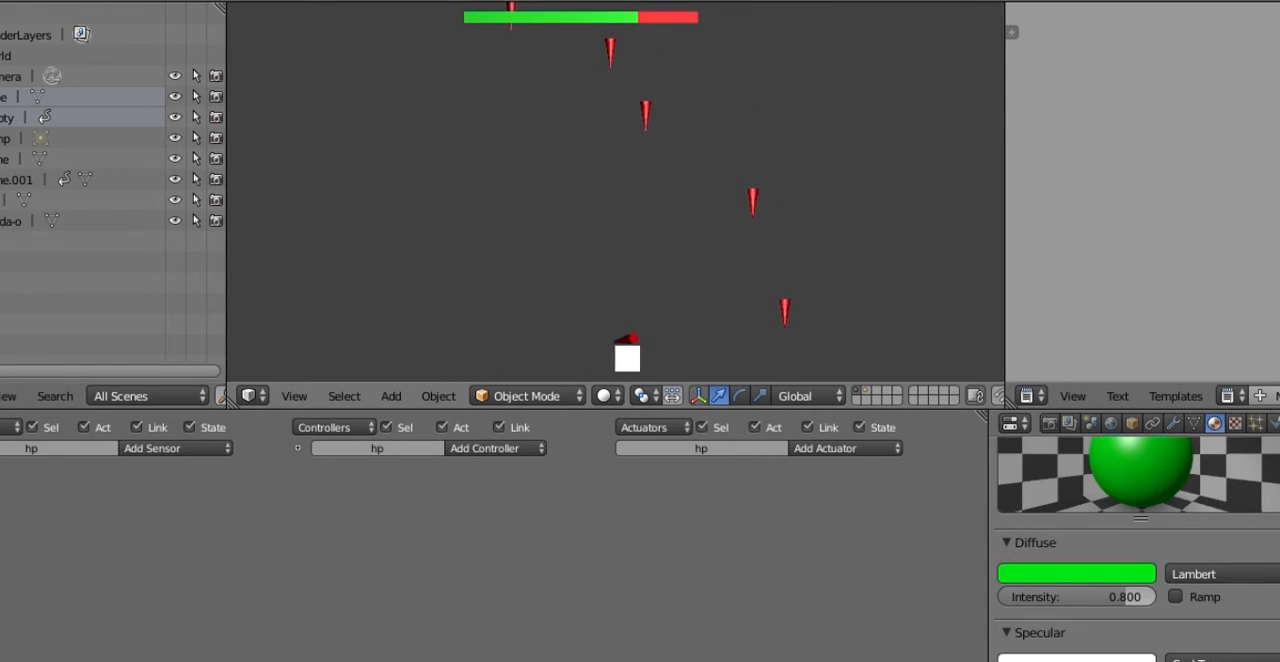
pyautogui.press('Left')
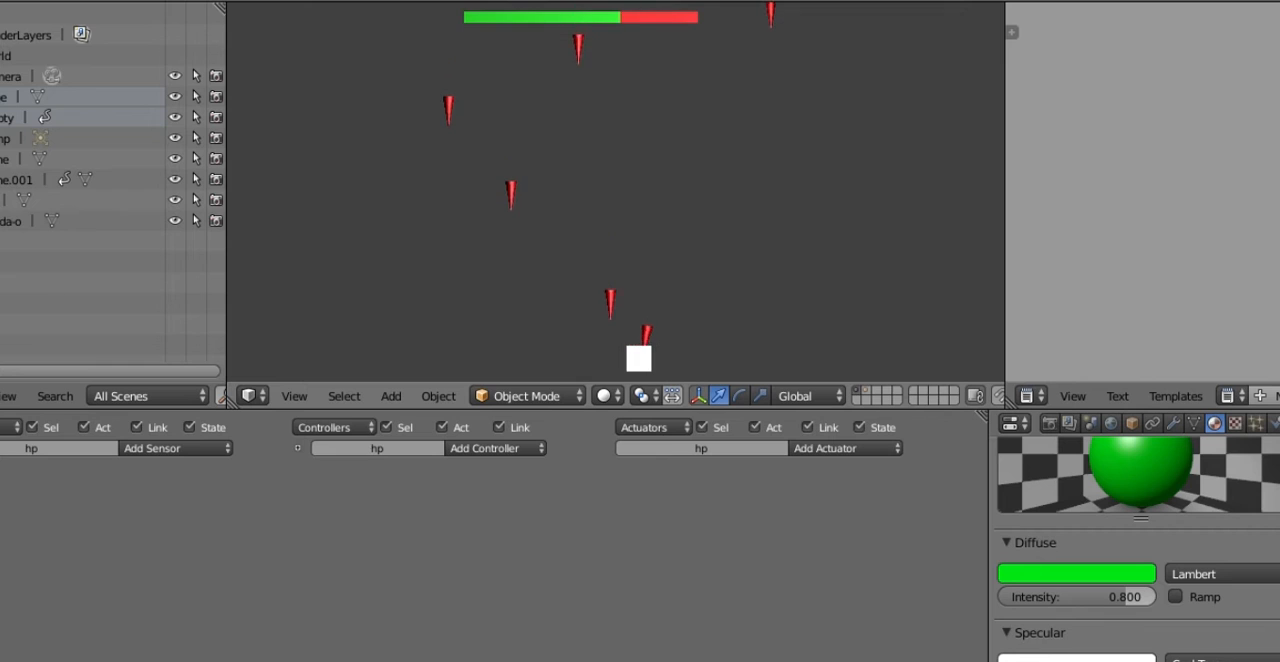
pyautogui.press('Left')
pyautogui.press('Right')
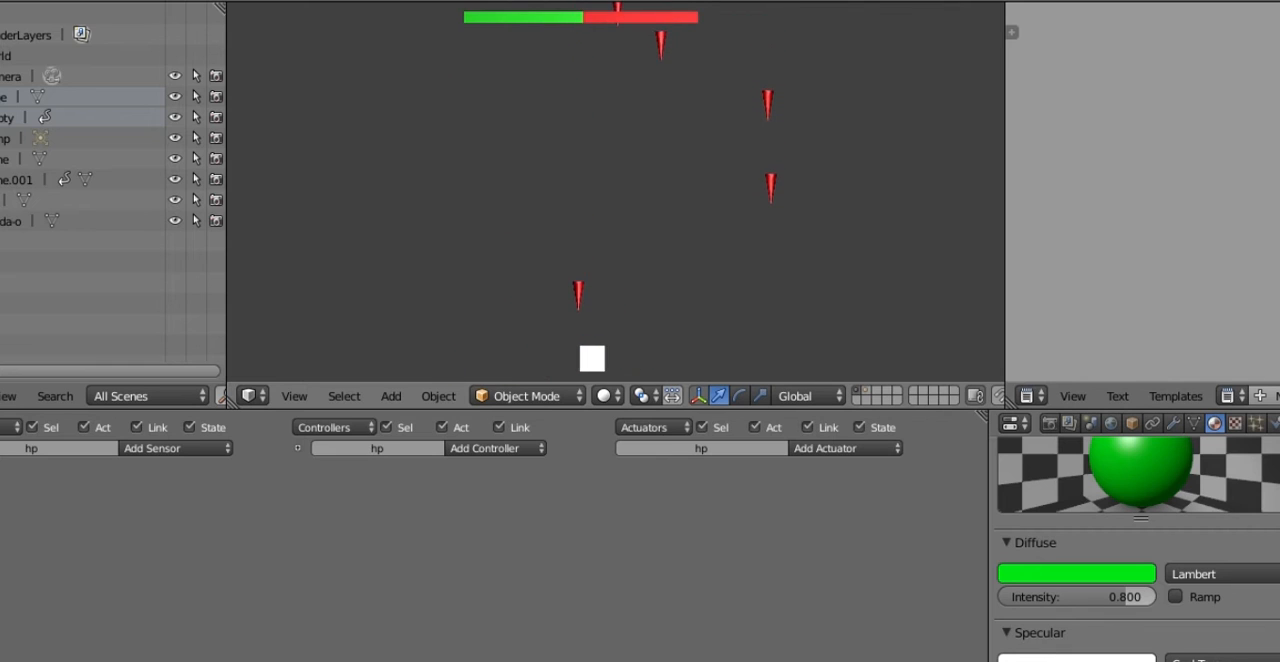
pyautogui.press('Left')
pyautogui.press('Right')
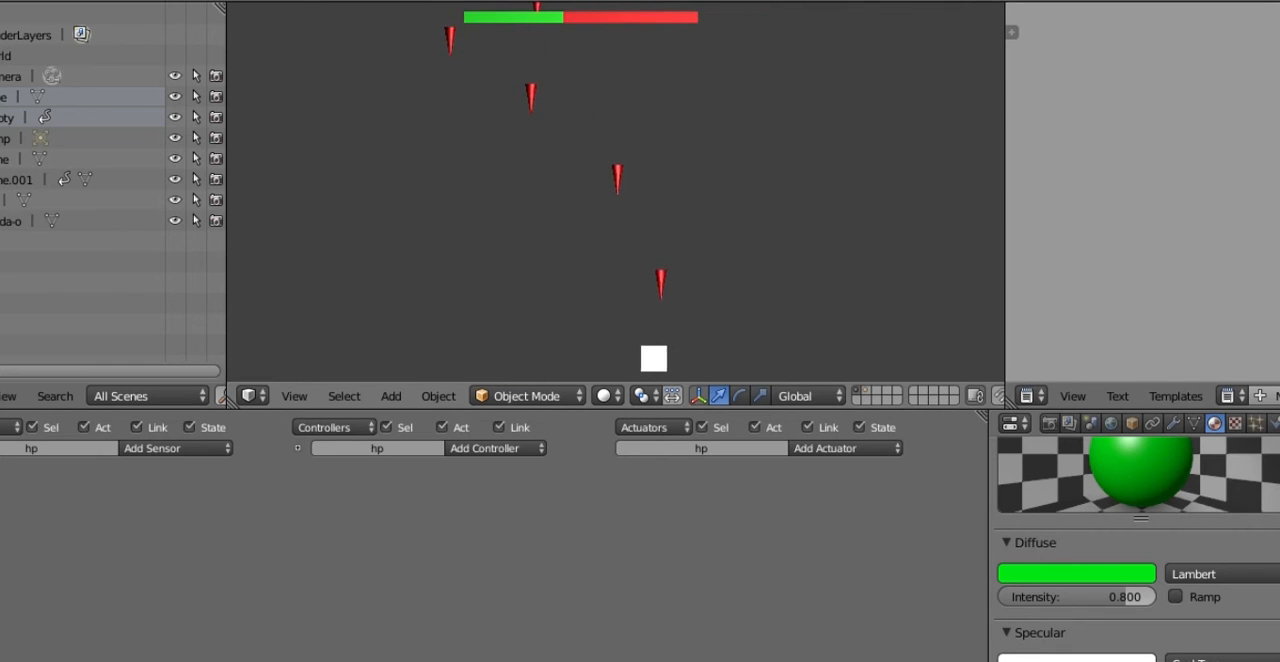
pyautogui.press('Left')
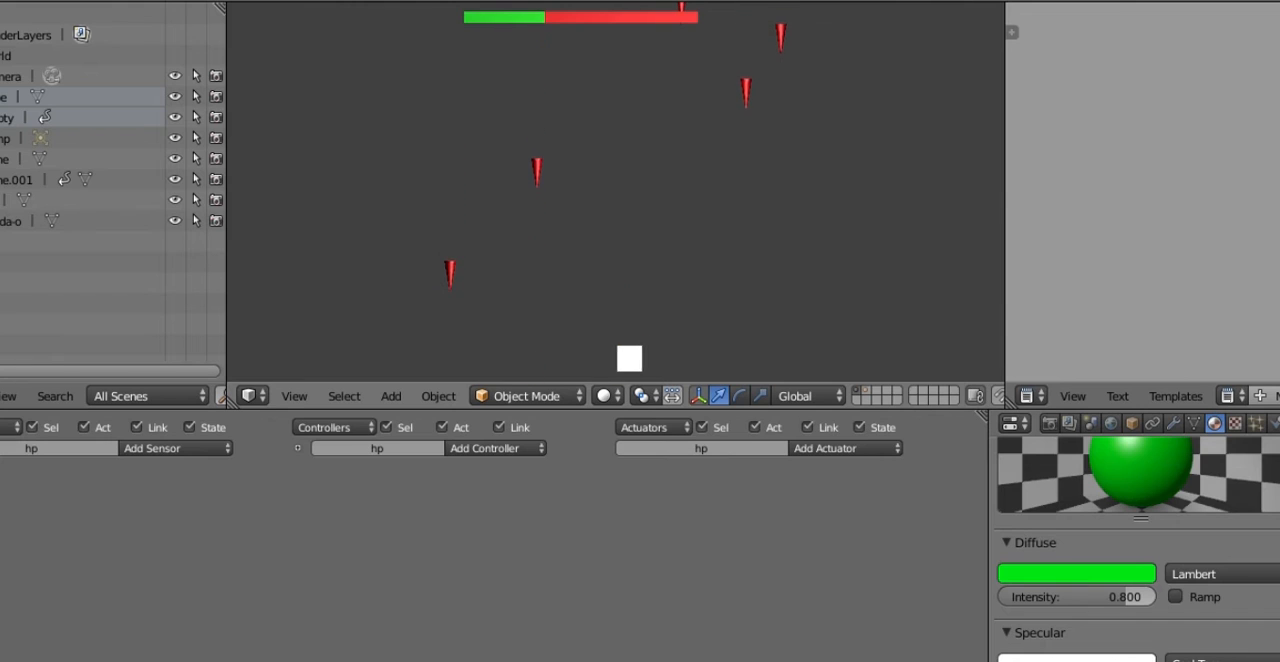
pyautogui.press('Right')
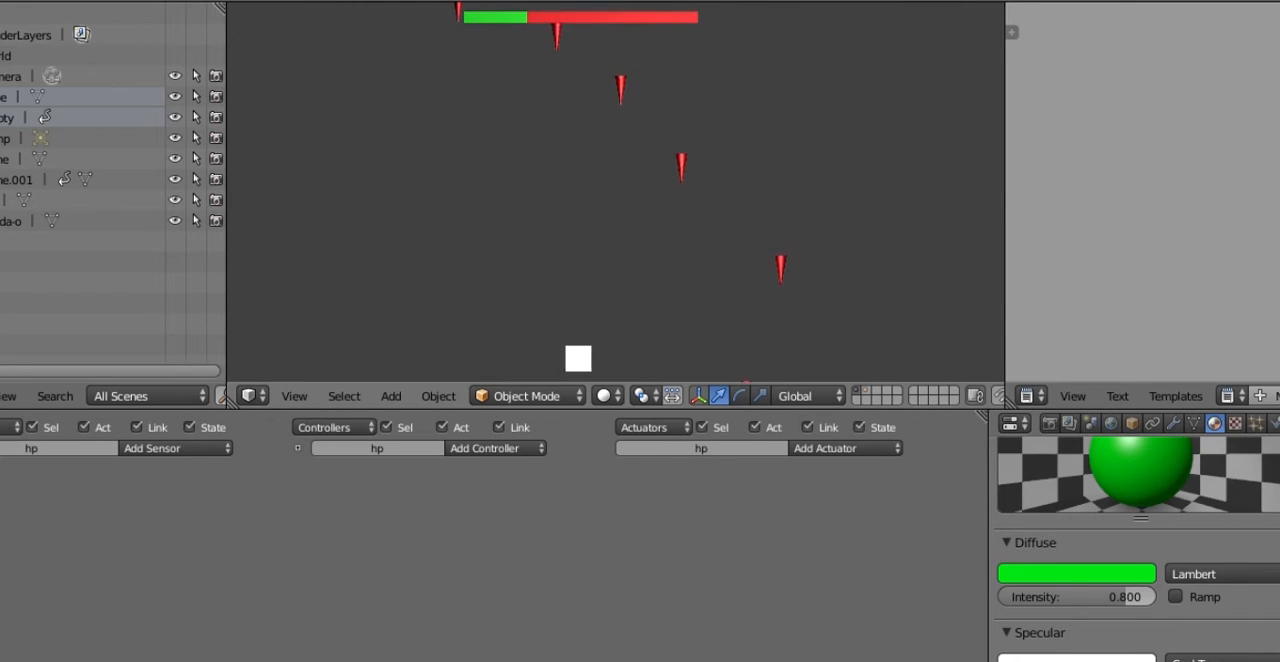
pyautogui.press('Right')
pyautogui.press('Right')
pyautogui.press('Right')
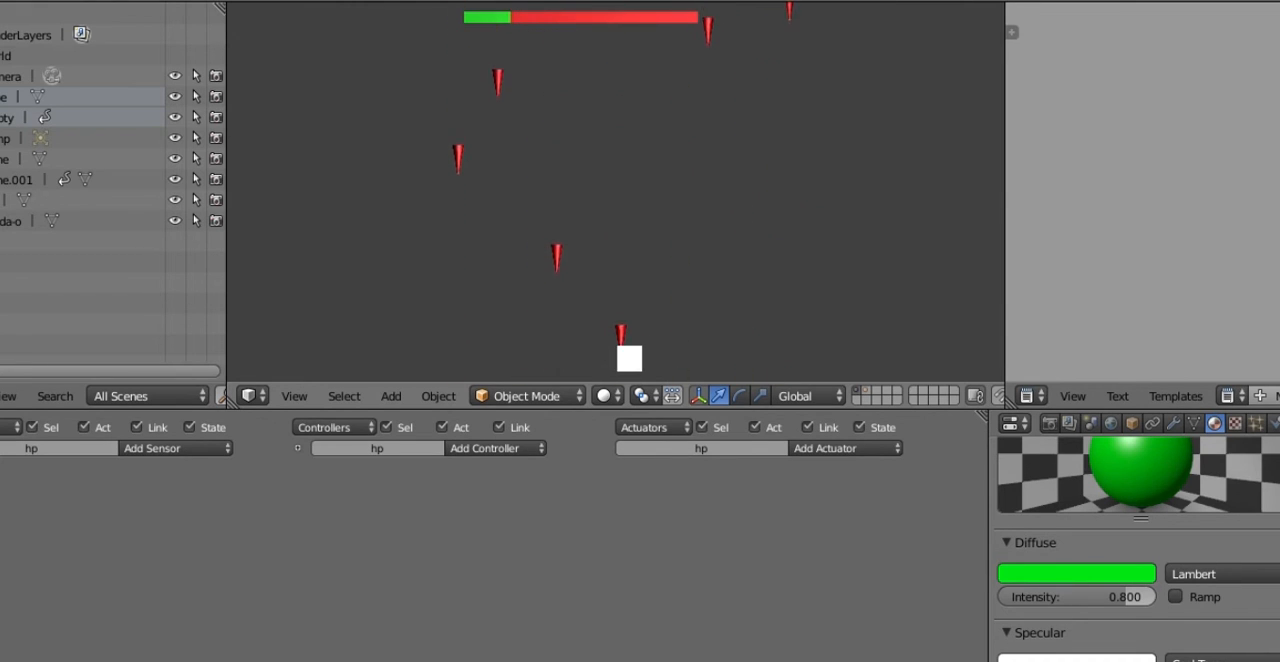
pyautogui.press('Right')
pyautogui.press('Right')
pyautogui.press('Right')
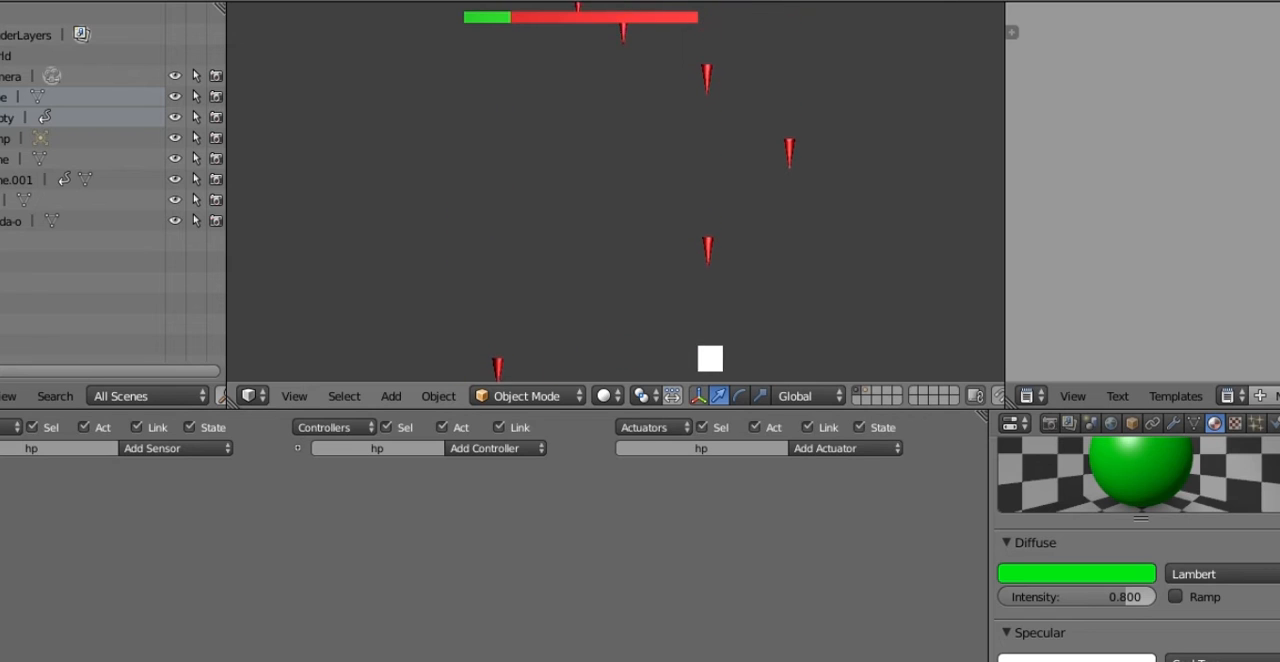
pyautogui.press('Left')
pyautogui.press('Left')
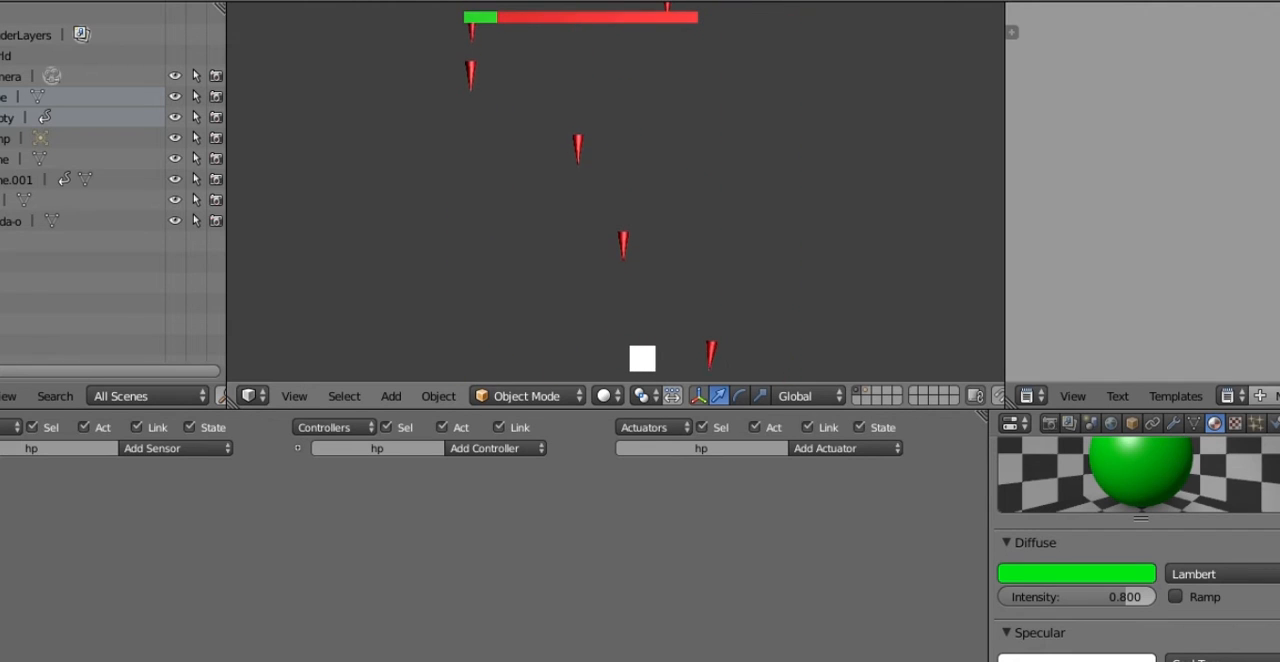
pyautogui.press('Right')
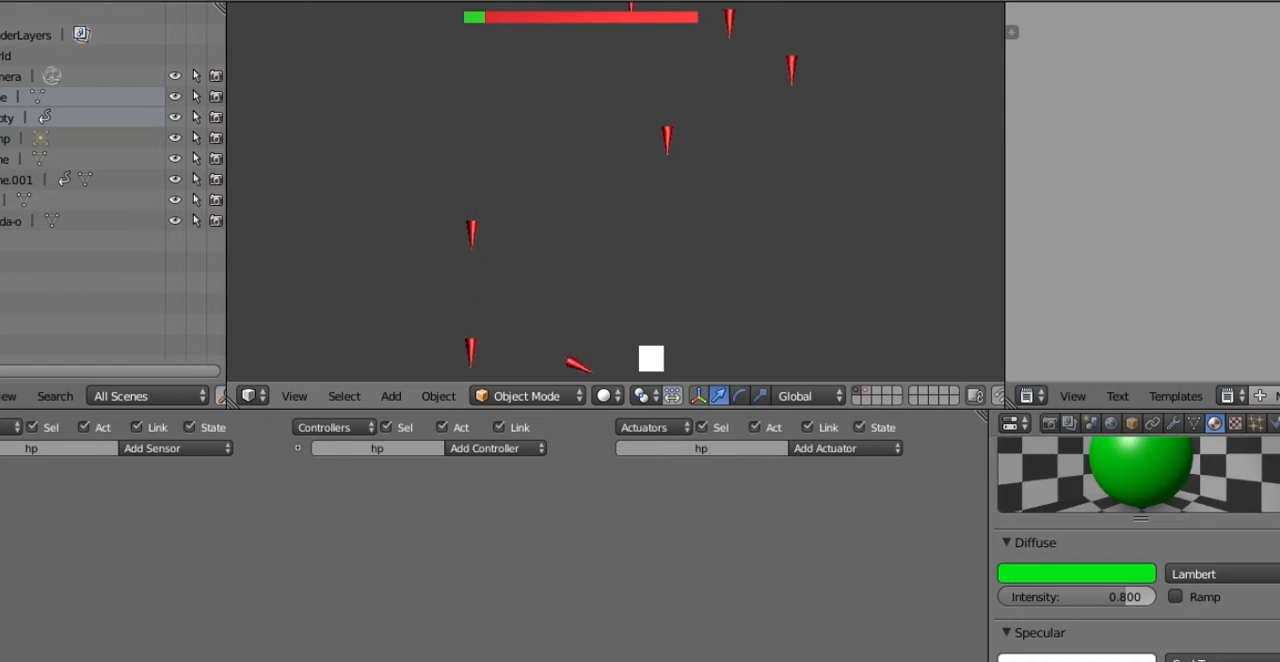
pyautogui.press('Left')
pyautogui.press('Left')
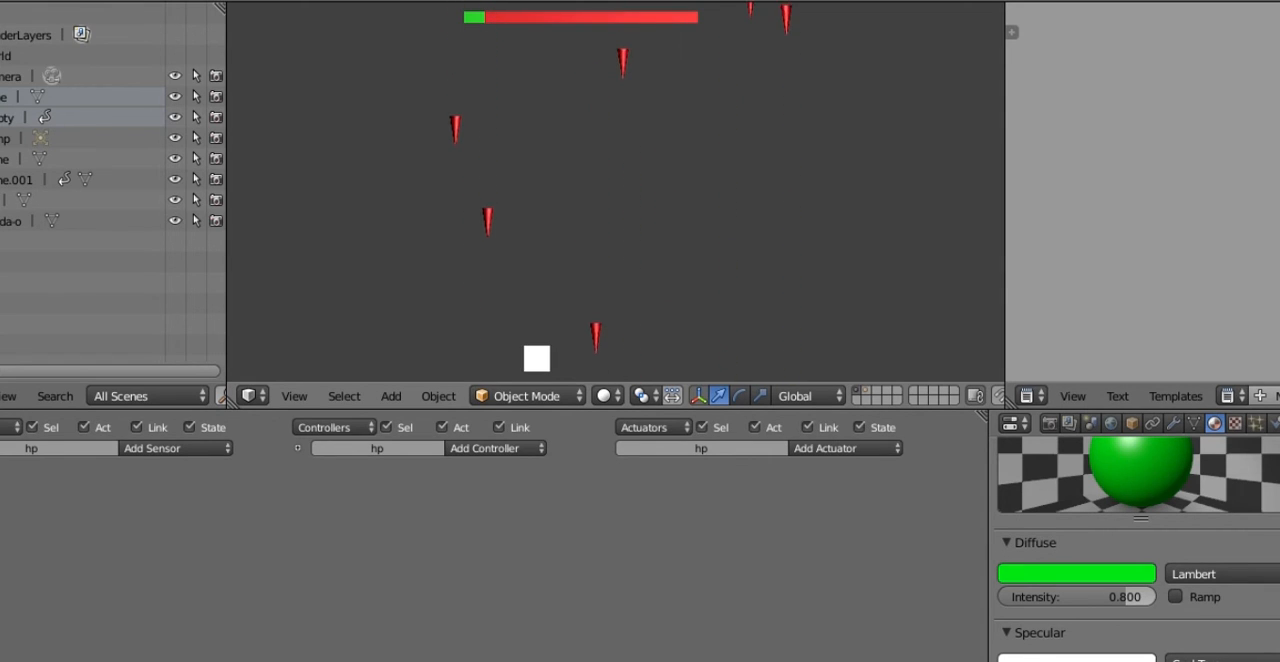
pyautogui.press('Right')
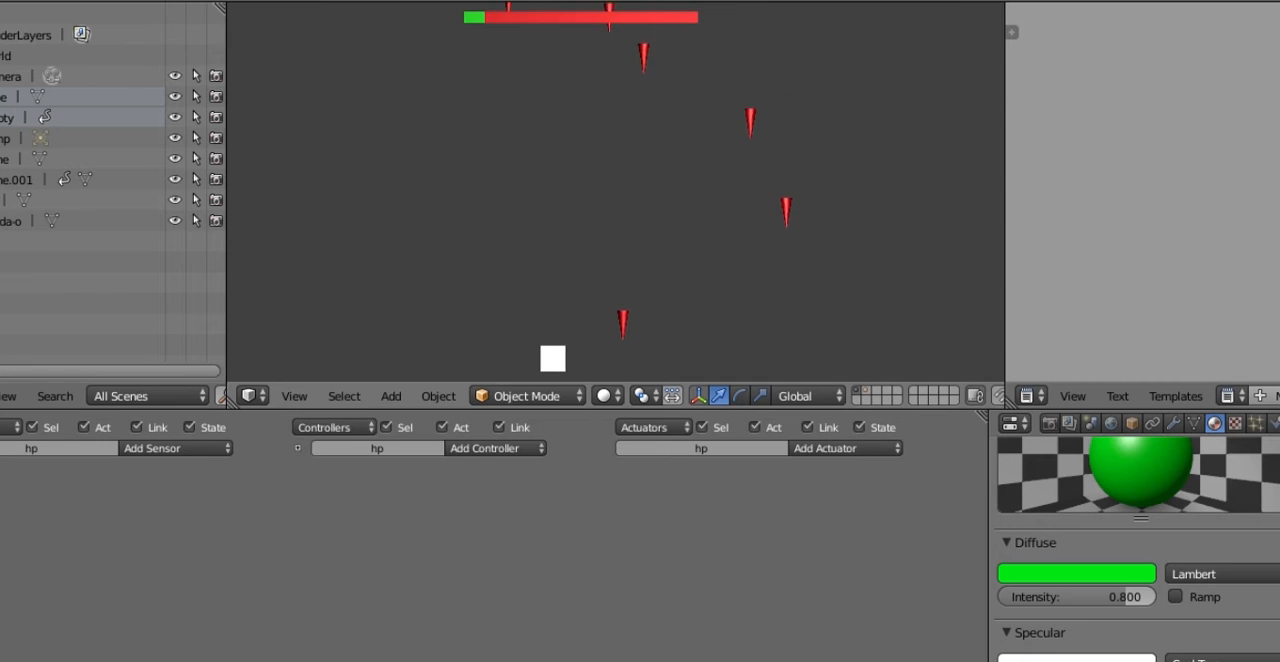
pyautogui.press('Right')
pyautogui.press('Right')
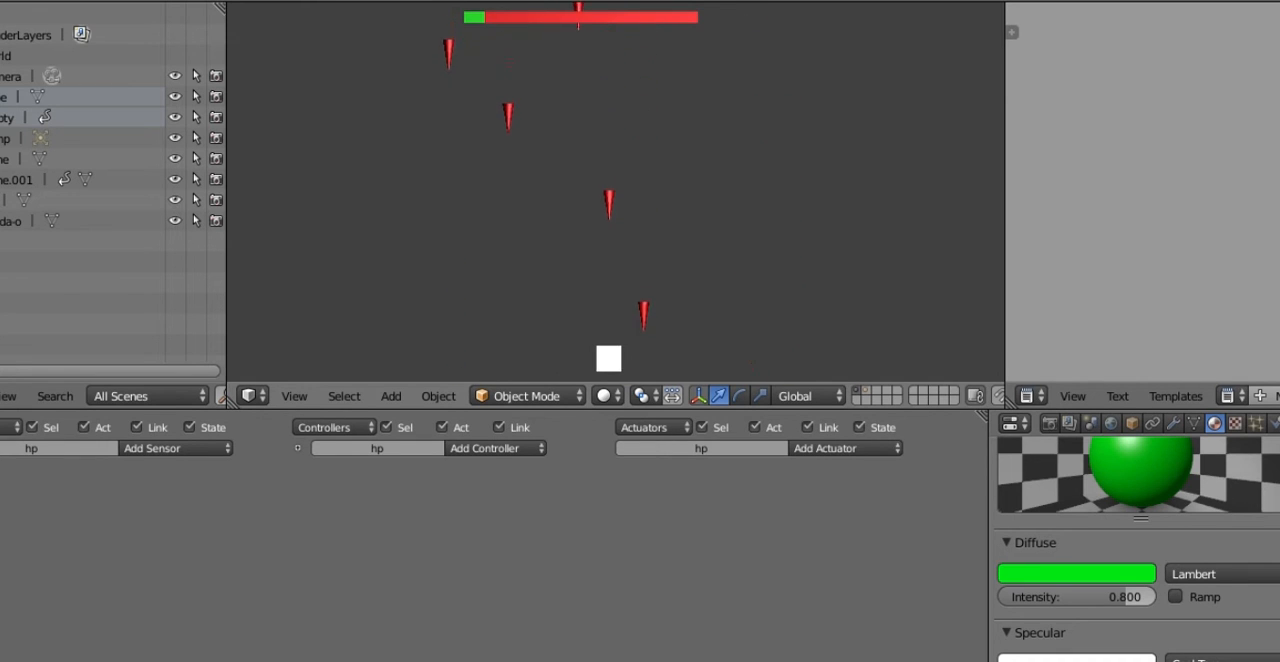
pyautogui.press('Right')
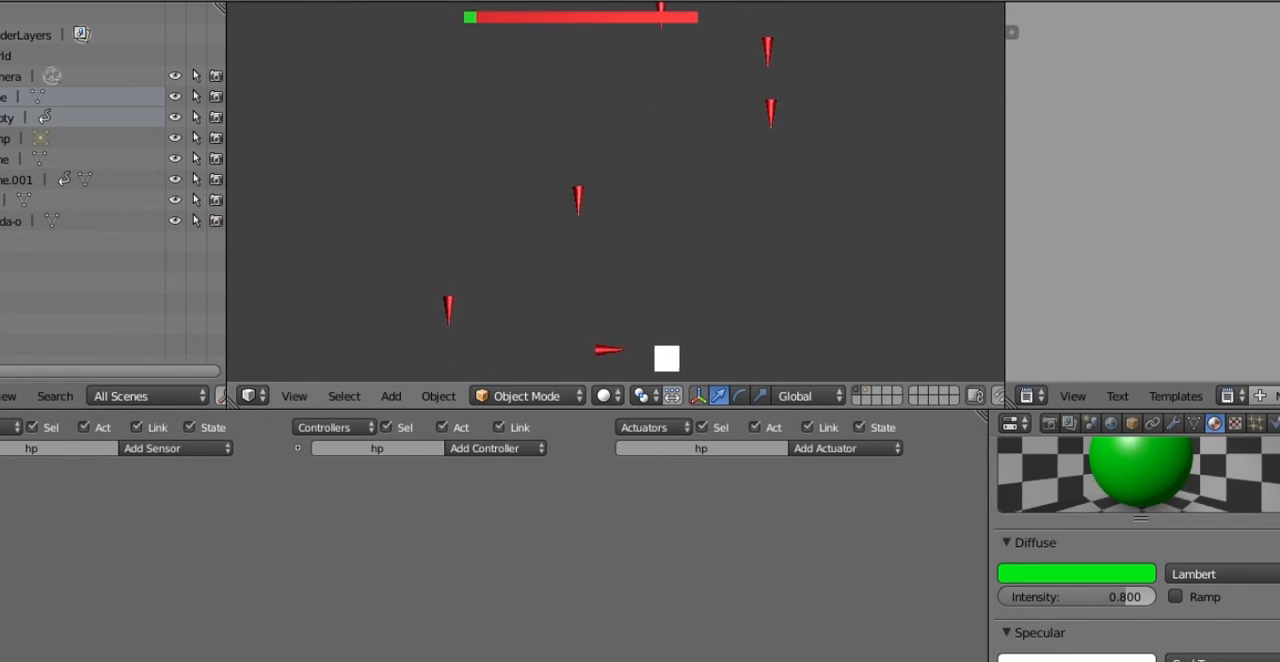
pyautogui.press('Left')
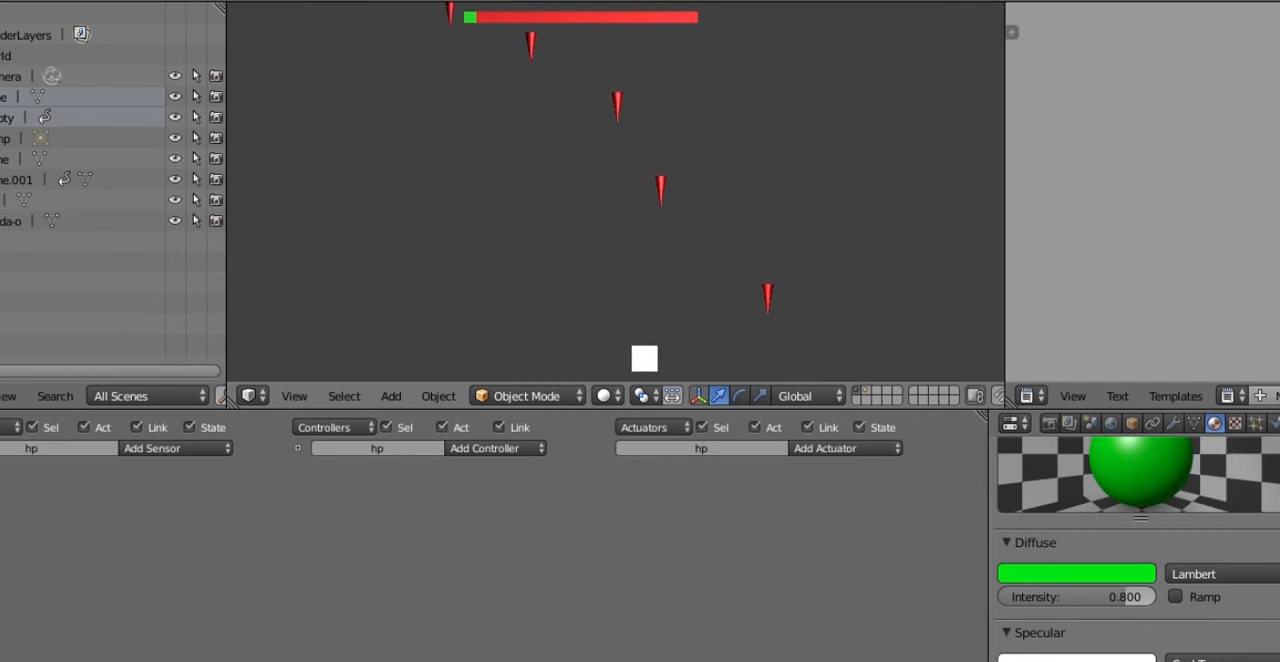
pyautogui.press('Left')
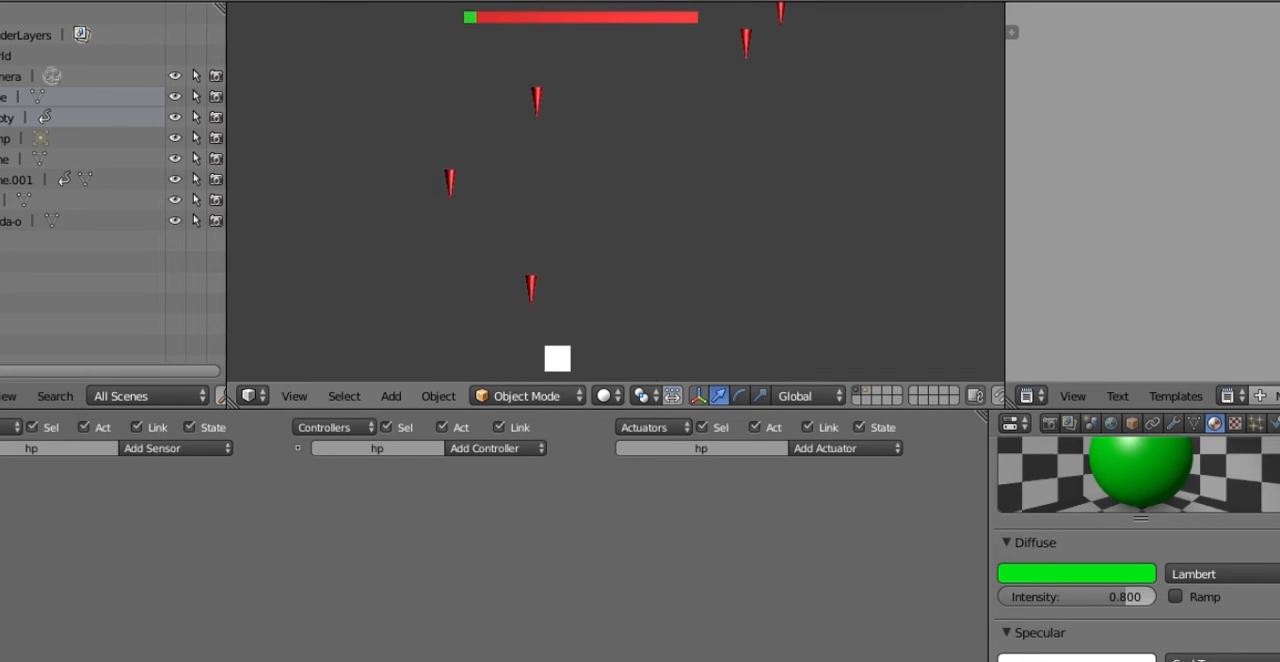
pyautogui.press('Right')
pyautogui.press('Escape')
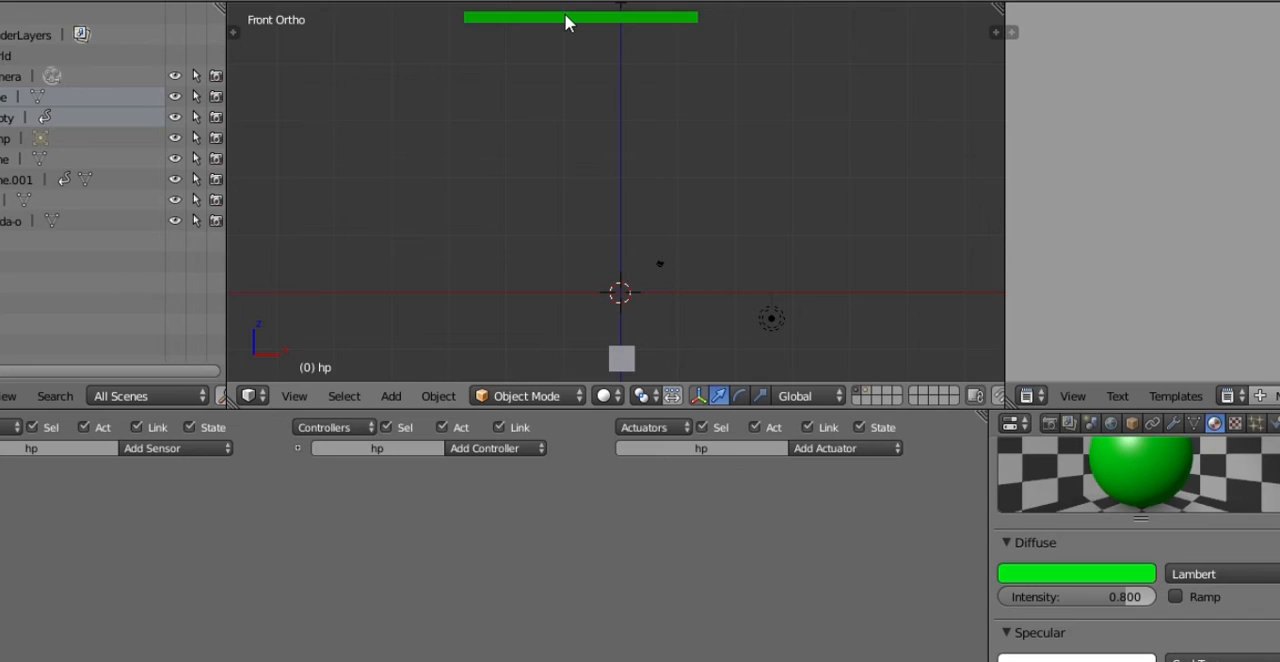
# Step: Select the green health bar plane and review the sensors feeding its message 02 actuator, including the vida interval
pyautogui.rightClick(565, 22)
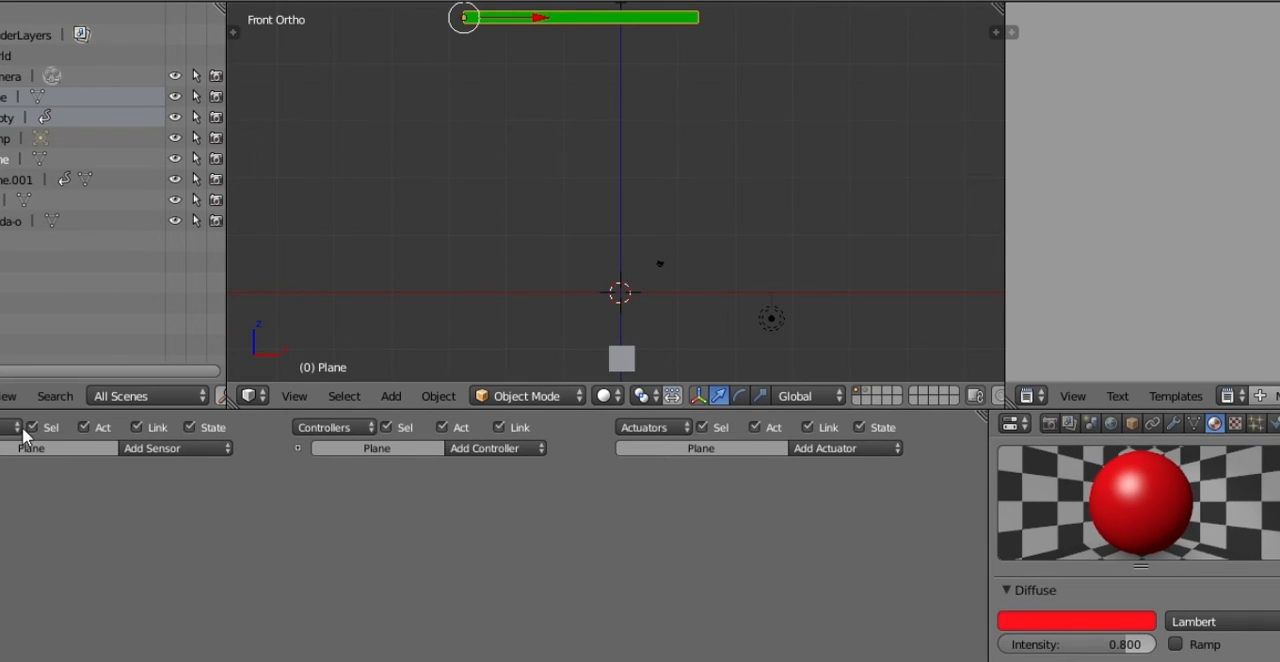
pyautogui.rightClick(588, 27)
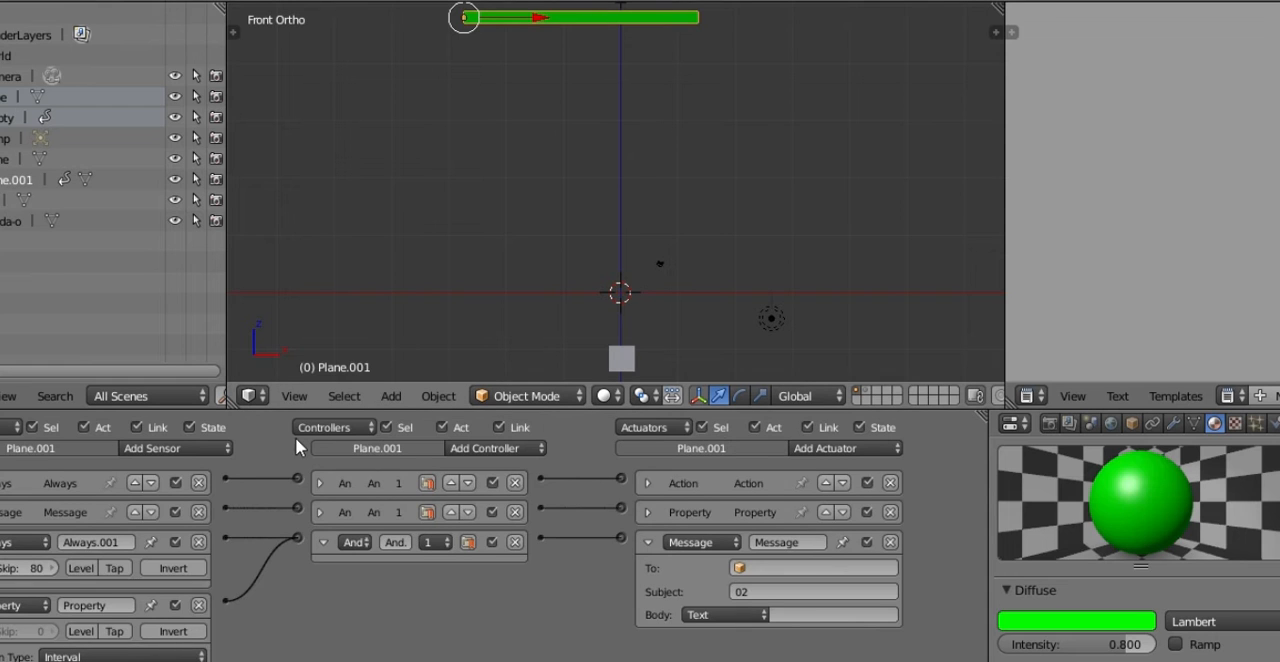
pyautogui.scroll(-3, 341, 550)
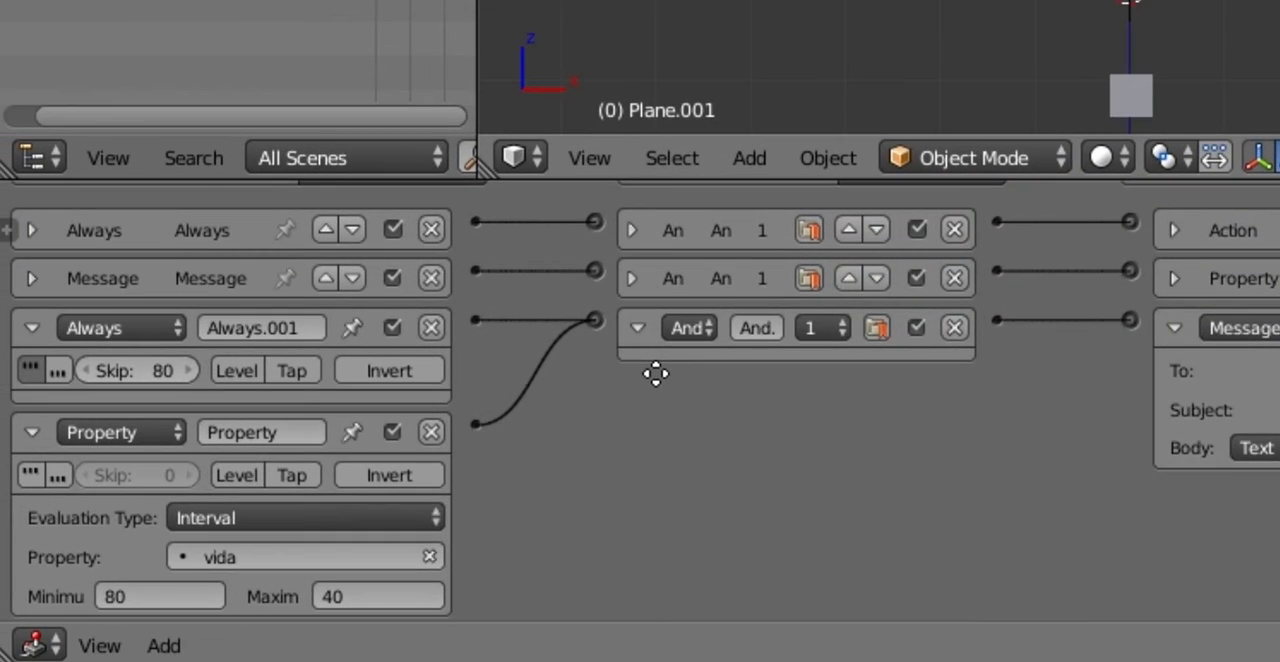
pyautogui.scroll(-2, 655, 373)
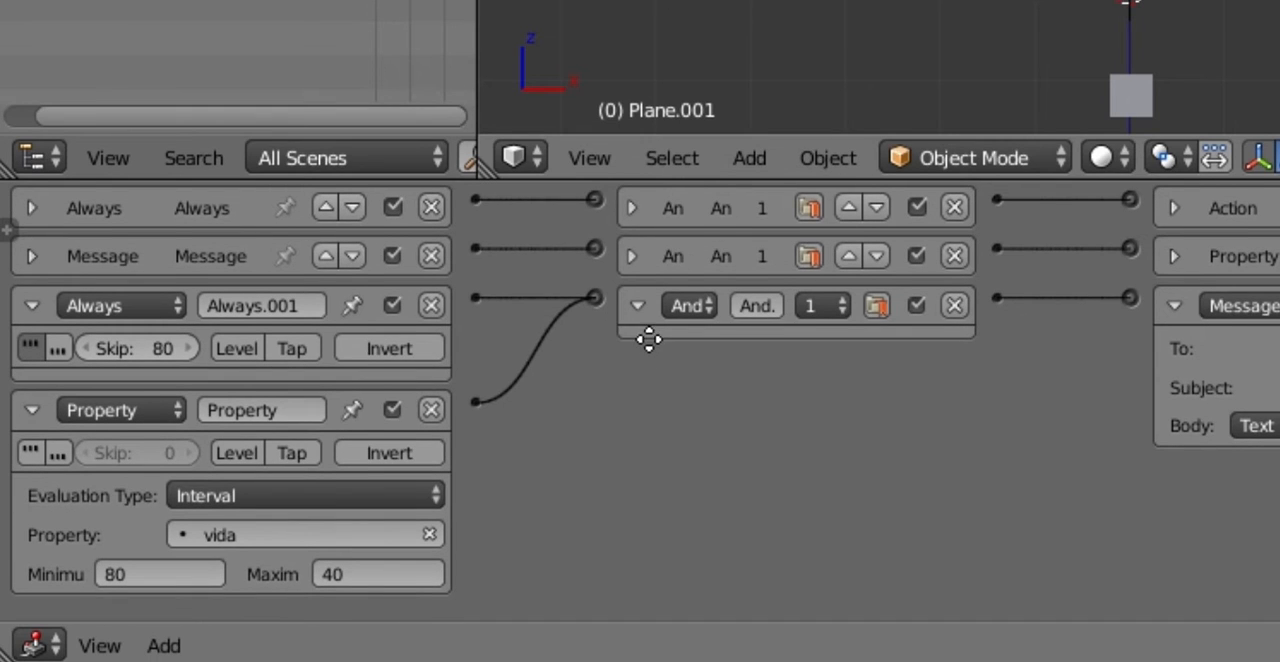
pyautogui.moveTo(649, 340); pyautogui.dragTo(649, 343, button='middle')
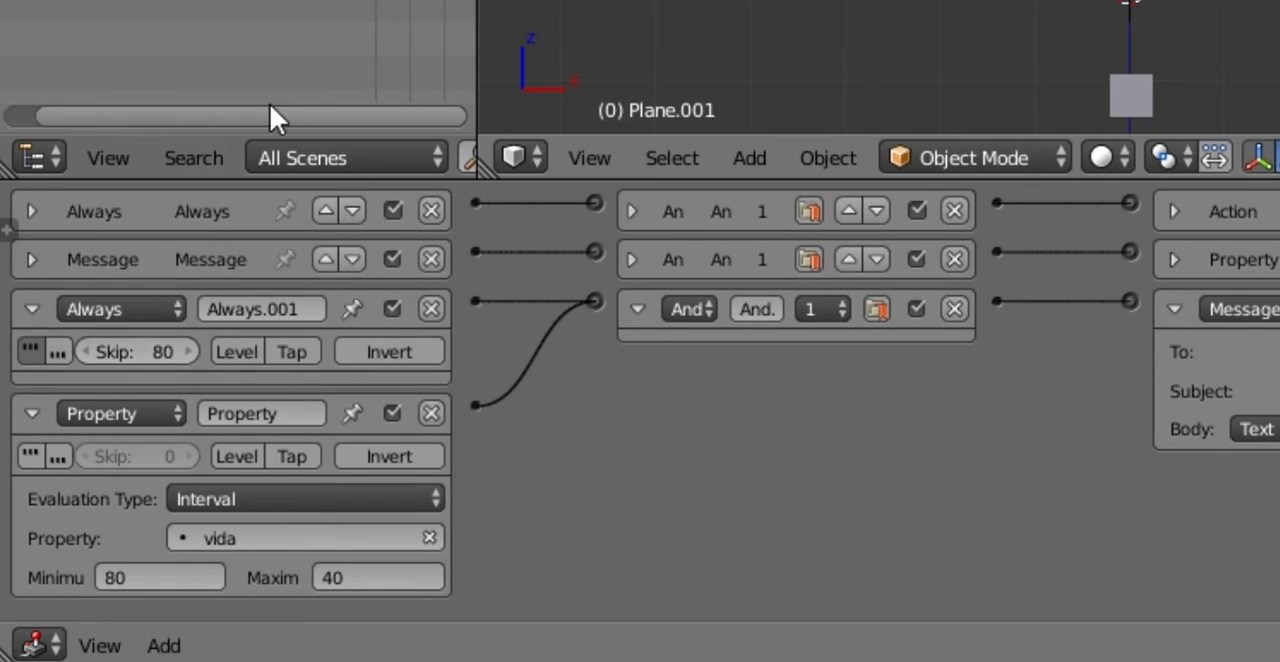
pyautogui.moveTo(860, 2); pyautogui.dragTo(860, 20, button='middle')
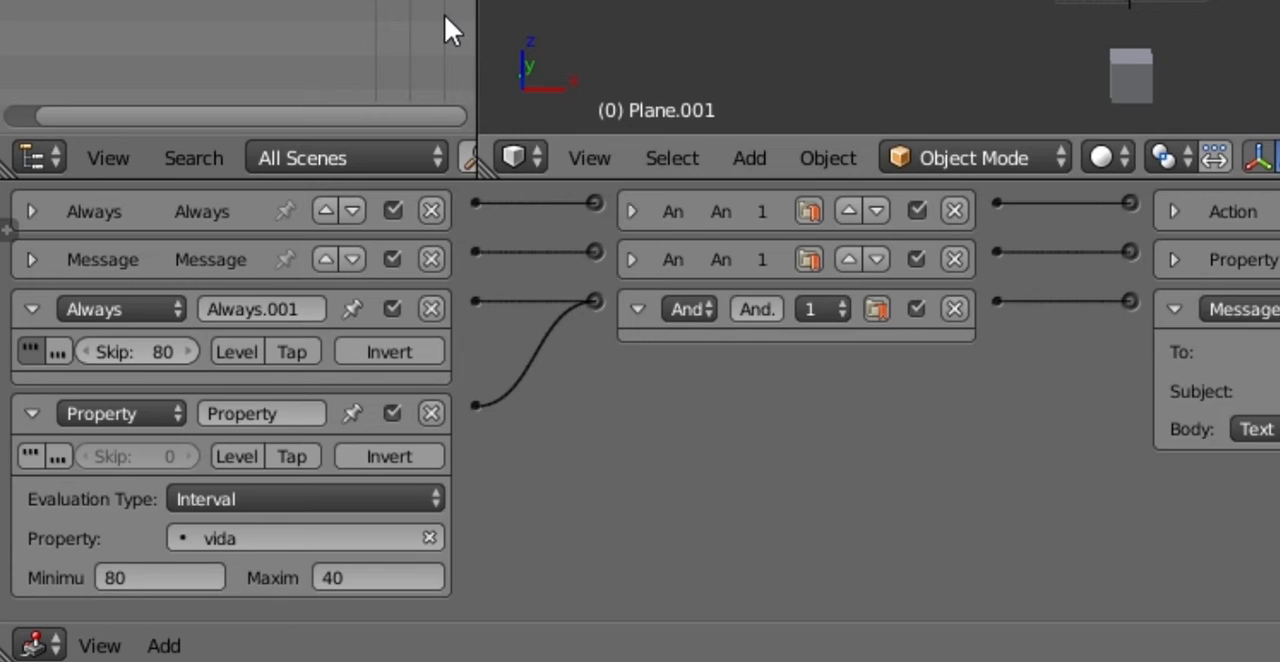
# Step: Enable true level triggering on the Empty's Message sensor for subject 02, and check its linked Edit Object actuator
pyautogui.click(250, 5)
pyautogui.scroll(2, 40, 302)
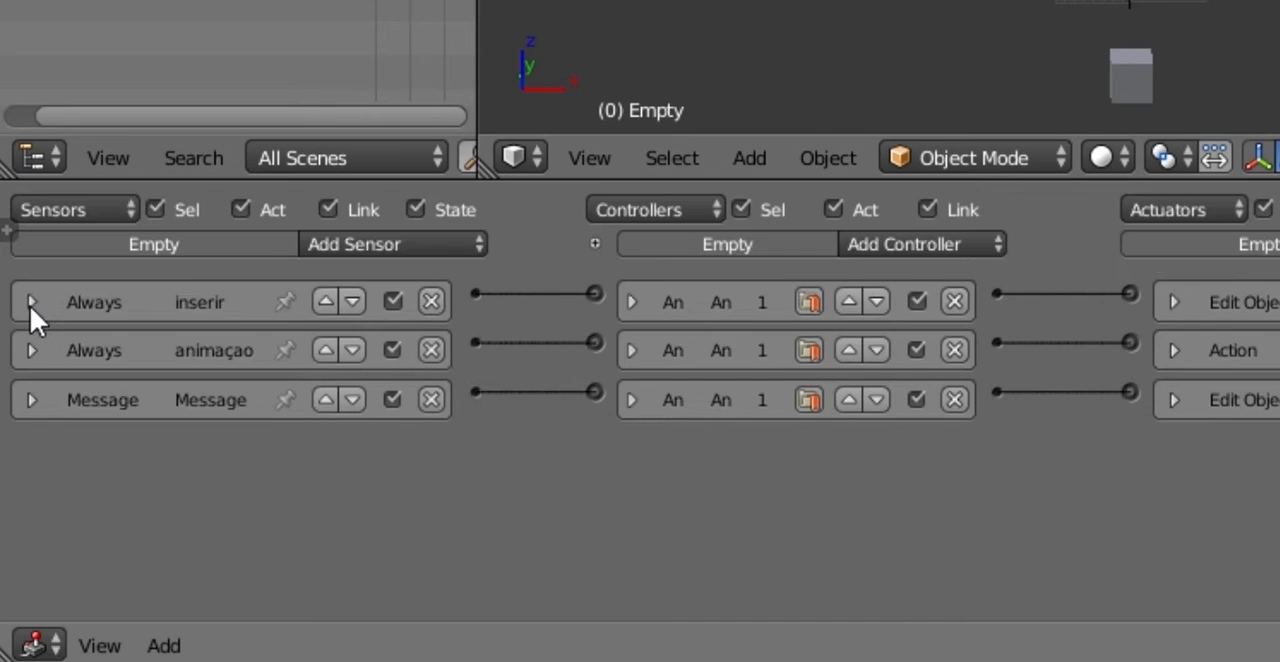
pyautogui.click(30, 302)
pyautogui.click(27, 305)
pyautogui.click(30, 399)
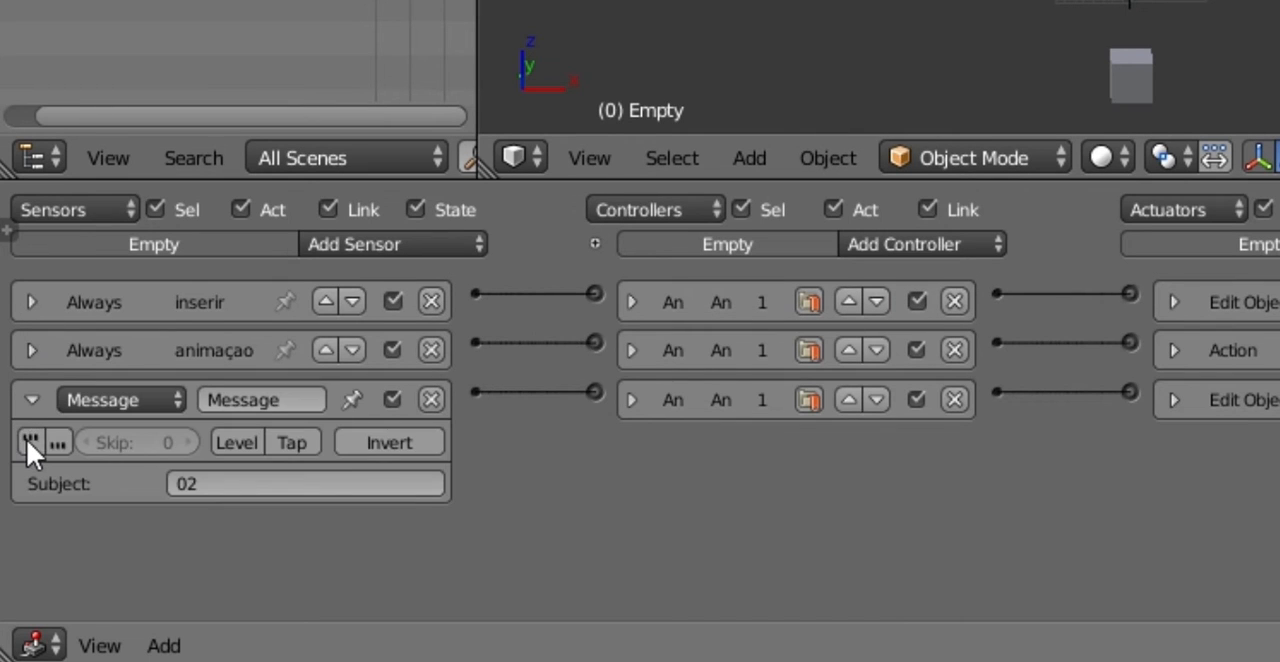
pyautogui.click(27, 440)
pyautogui.click(30, 399)
pyautogui.click(27, 400)
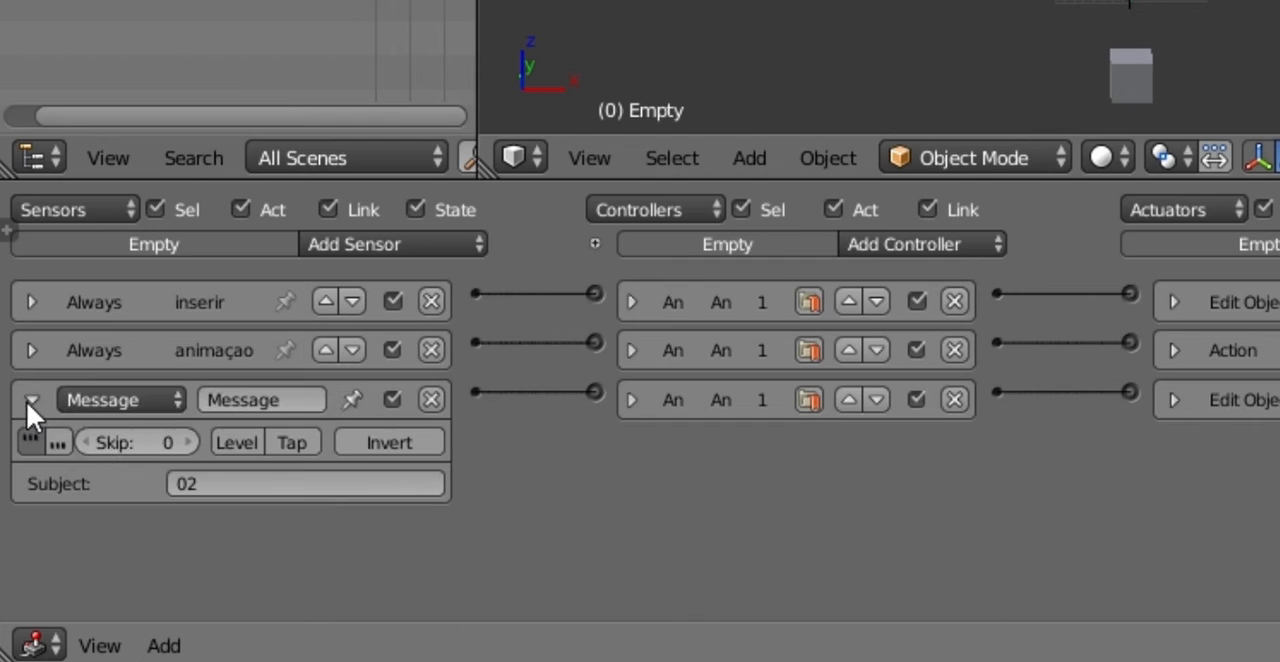
pyautogui.click(33, 400)
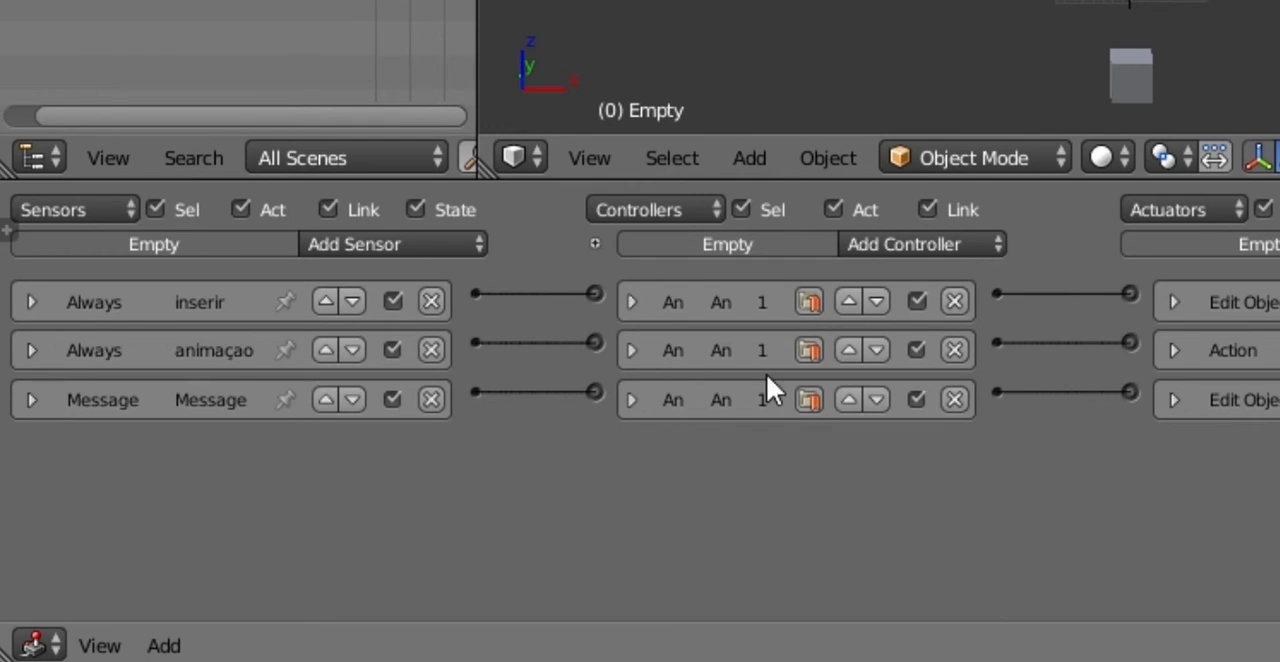
pyautogui.click(1173, 400)
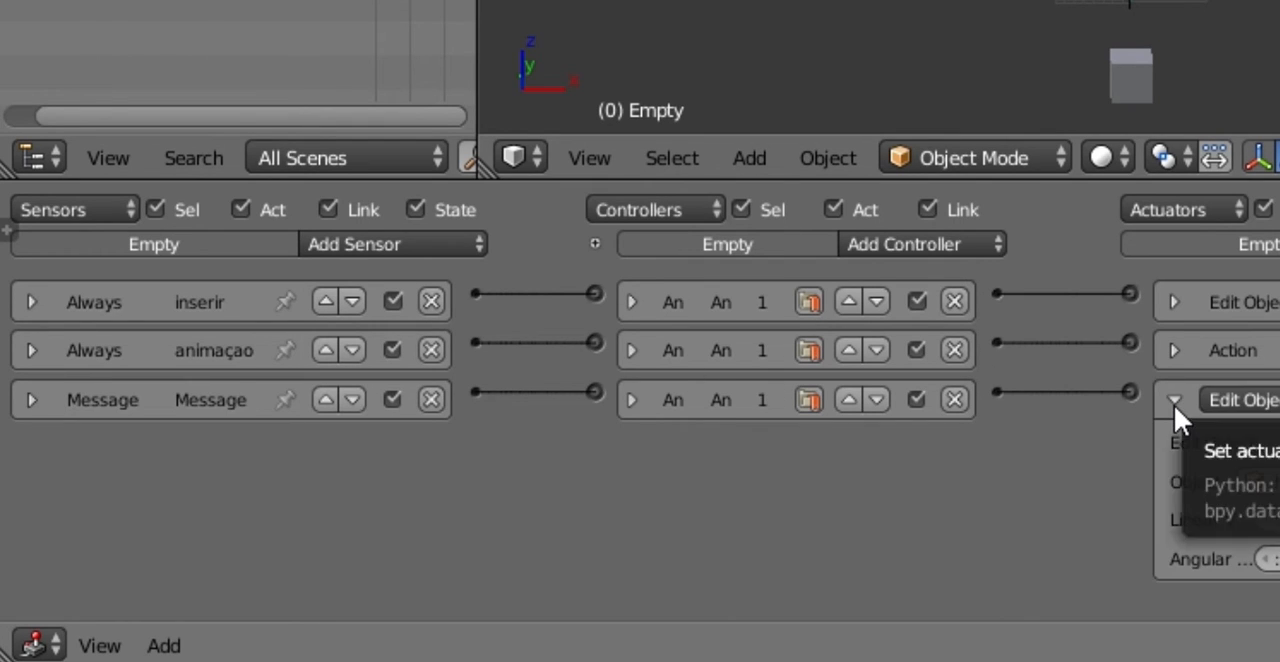
pyautogui.click(1174, 401)
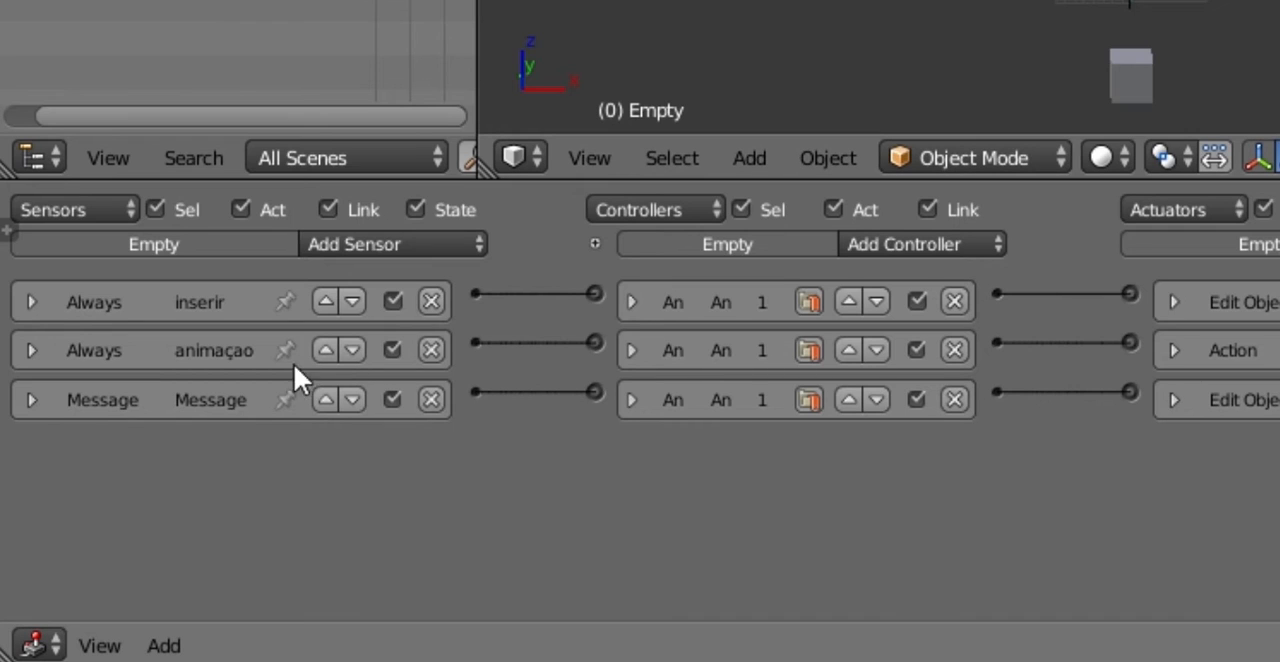
pyautogui.click(30, 402)
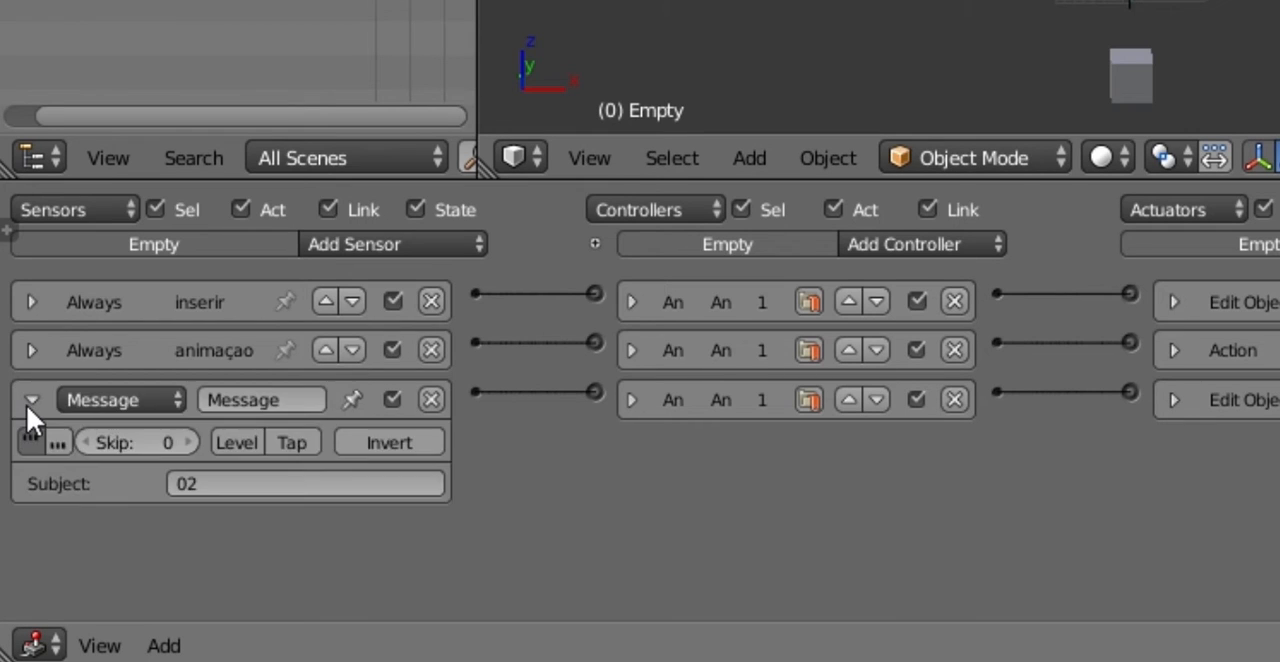
pyautogui.click(27, 402)
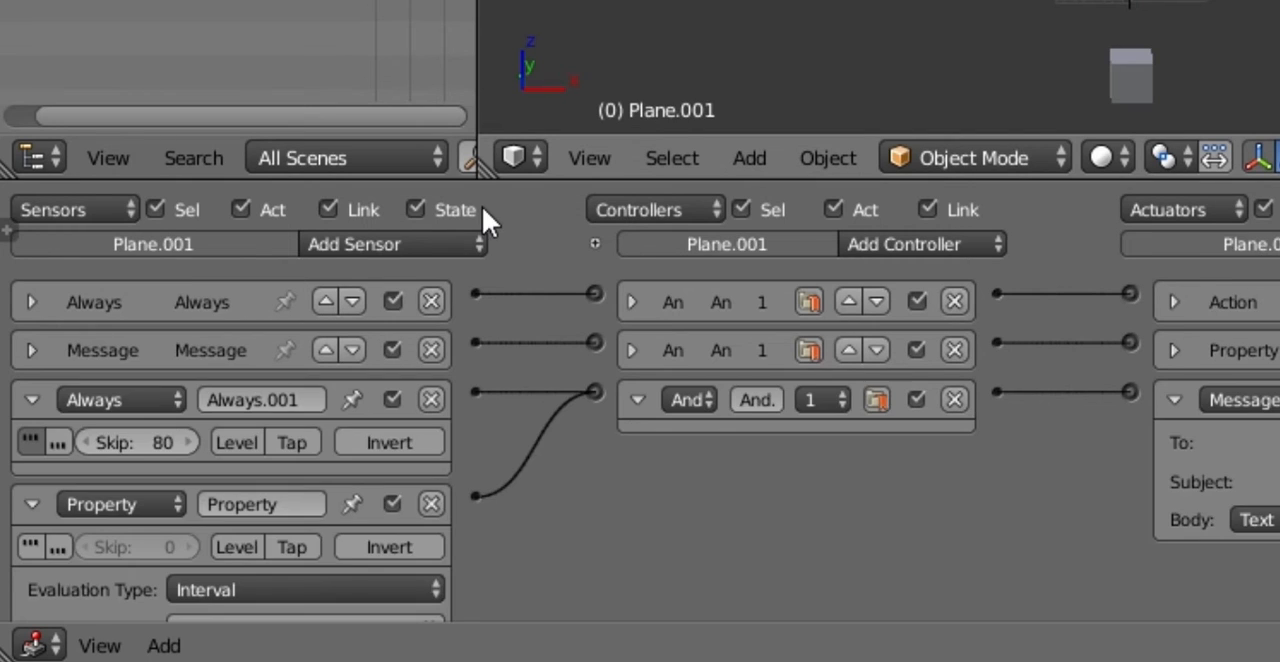
# Step: Set the health bar's vida Property sensor interval to a minimum of 40 and a maximum of 80
pyautogui.scroll(-3, 283, 371)
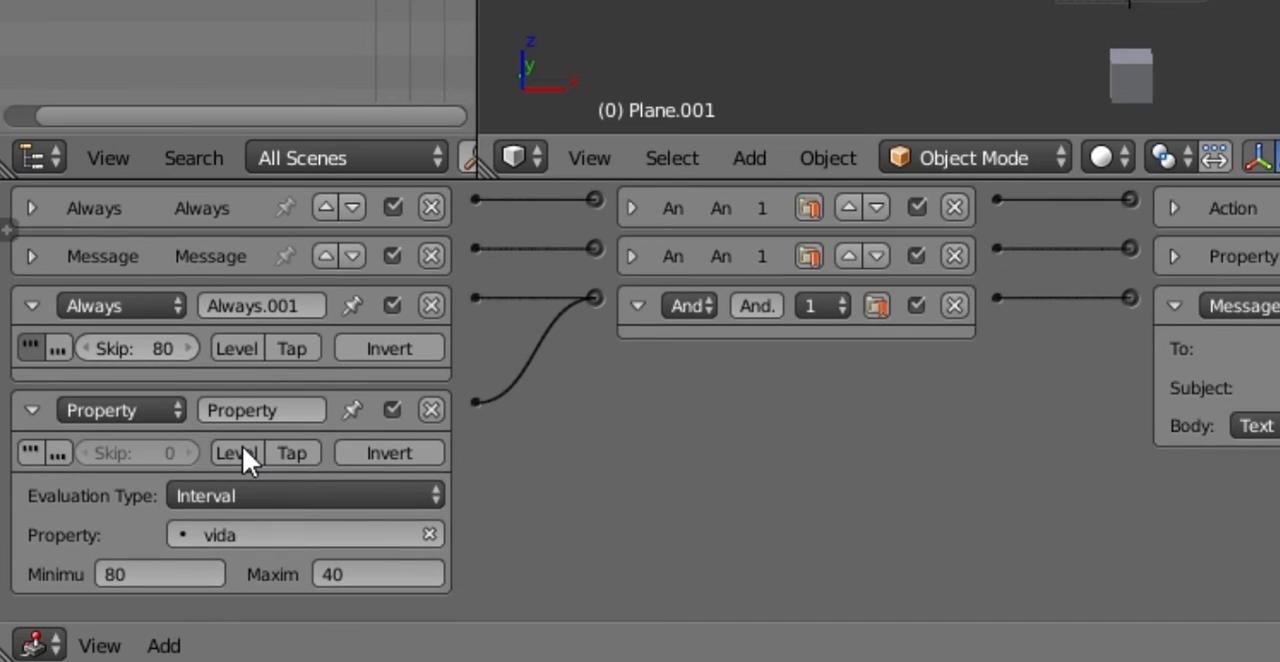
pyautogui.click(184, 577)
pyautogui.write('40')
pyautogui.press('Tab')
pyautogui.write('8')
pyautogui.press('Return')
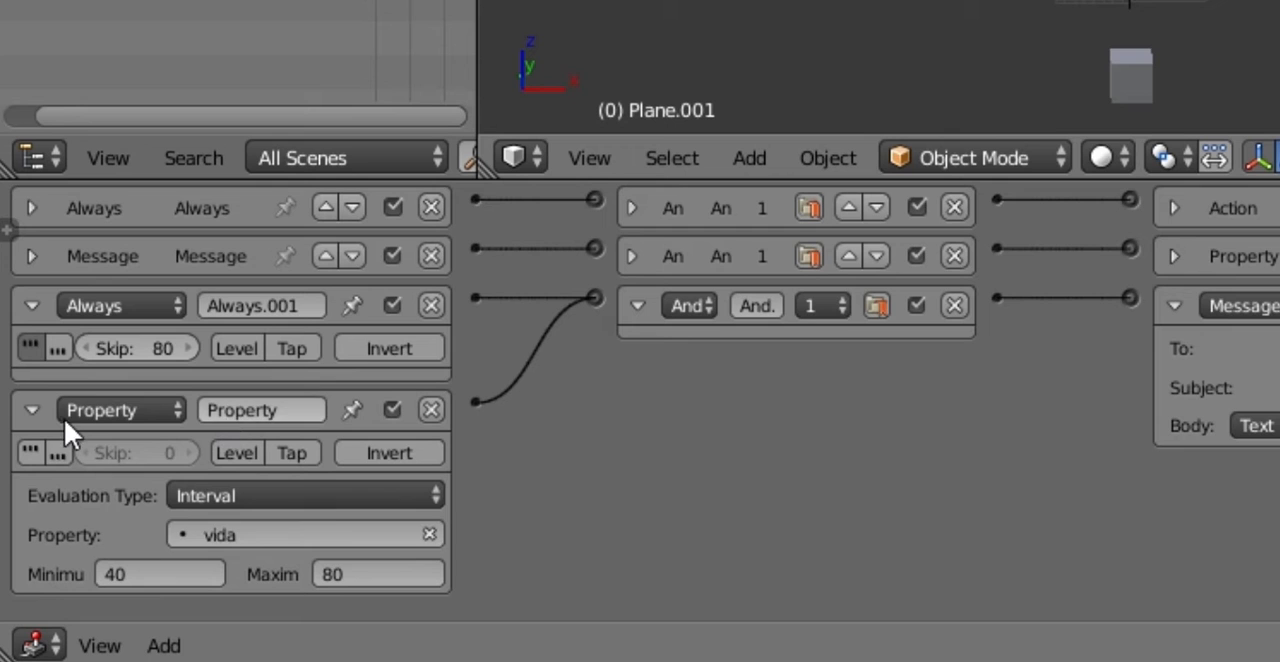
pyautogui.click(31, 409)
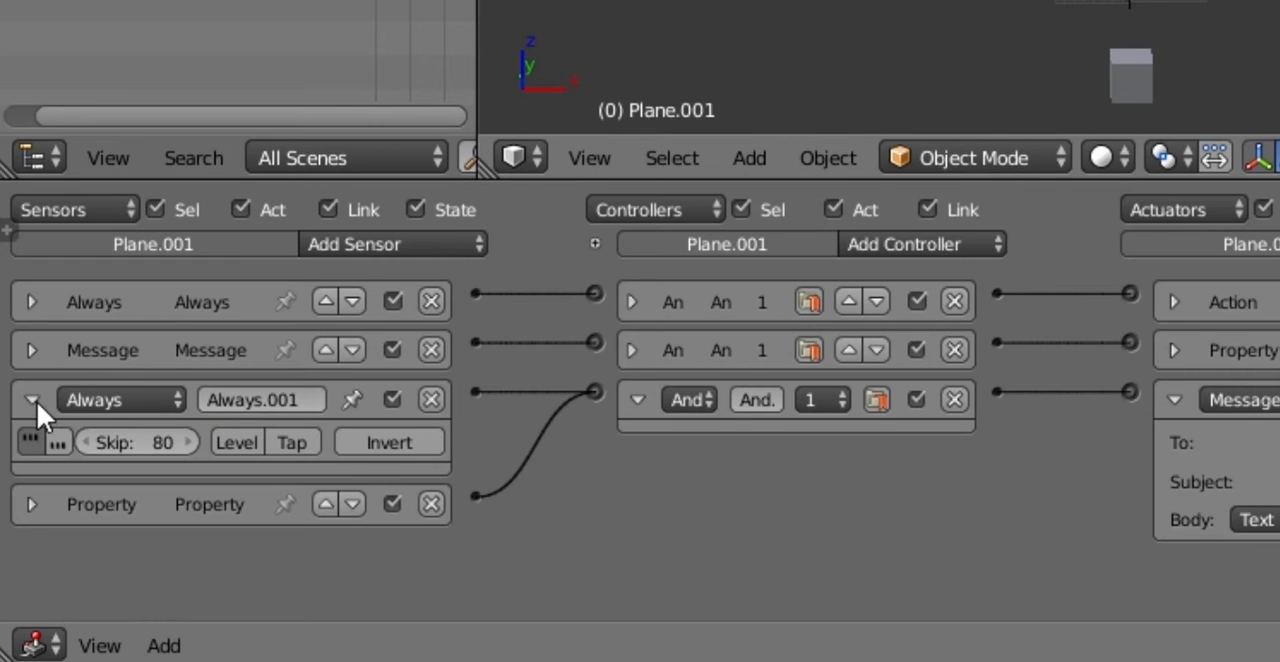
pyautogui.click(33, 400)
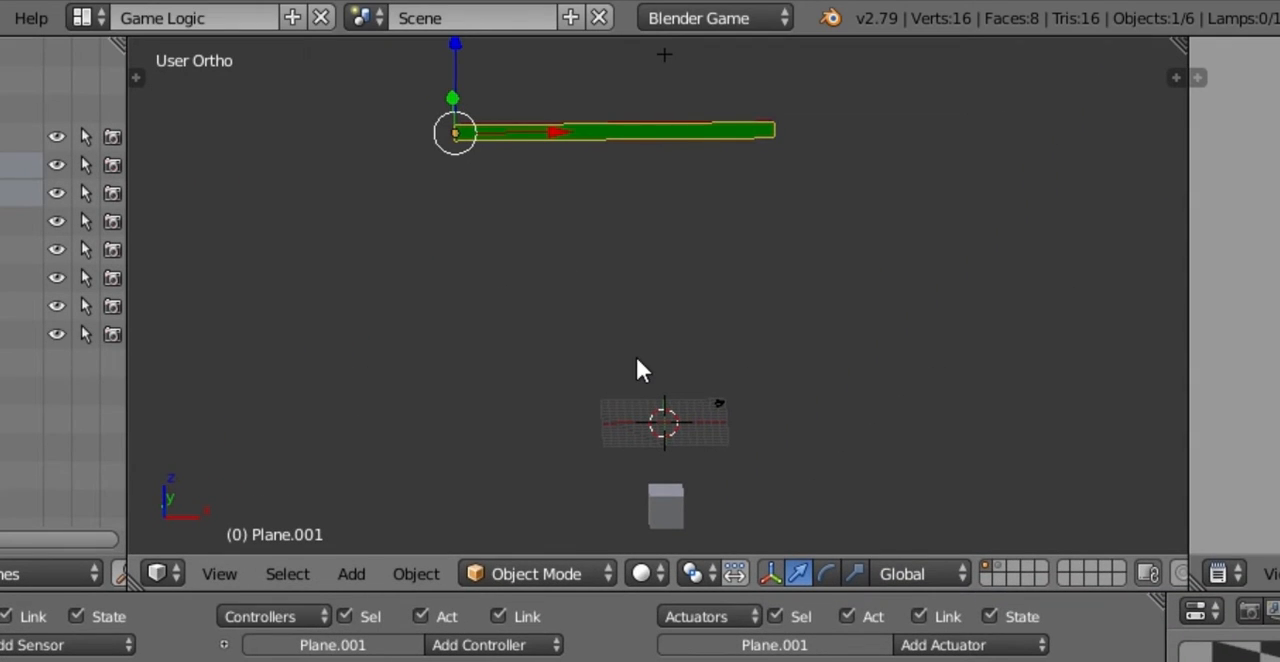
# Step: Play-test the game from the front view, moving the cube sideways into the falling spikes to lower the health bar
pyautogui.press('KP_1')
pyautogui.press('p')
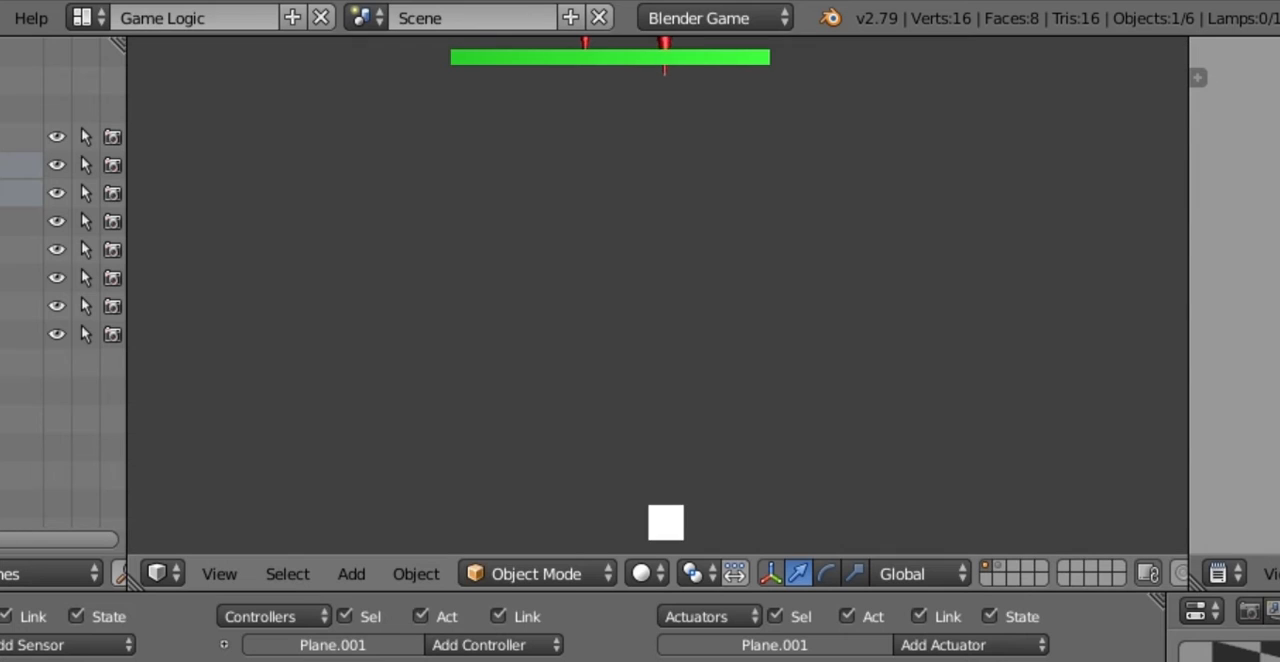
pyautogui.press('Right')
pyautogui.press('Left')
pyautogui.press('Right')
pyautogui.press('Left')
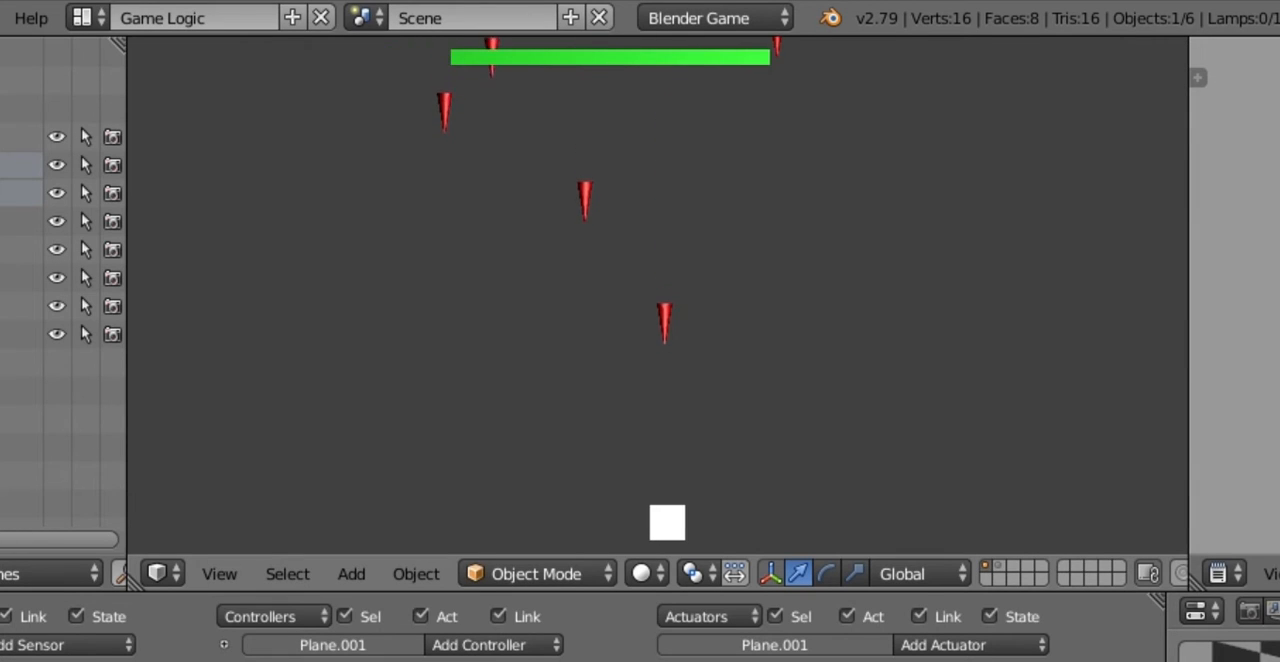
pyautogui.press('Left')
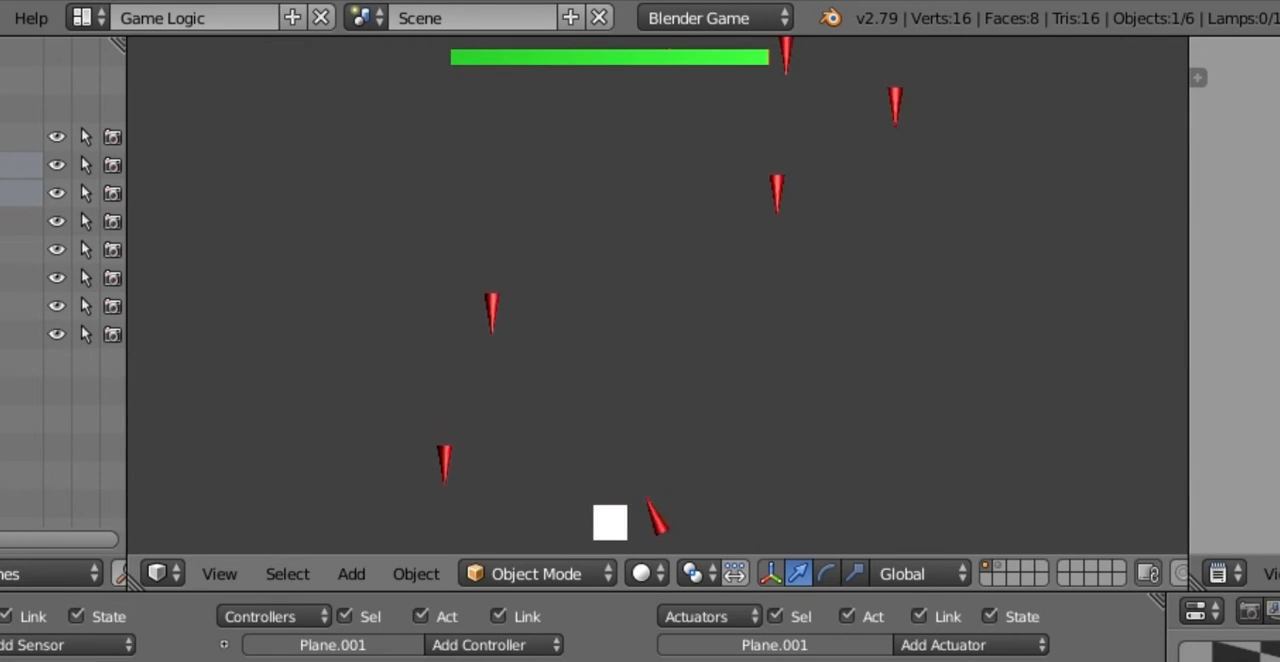
pyautogui.press('Right')
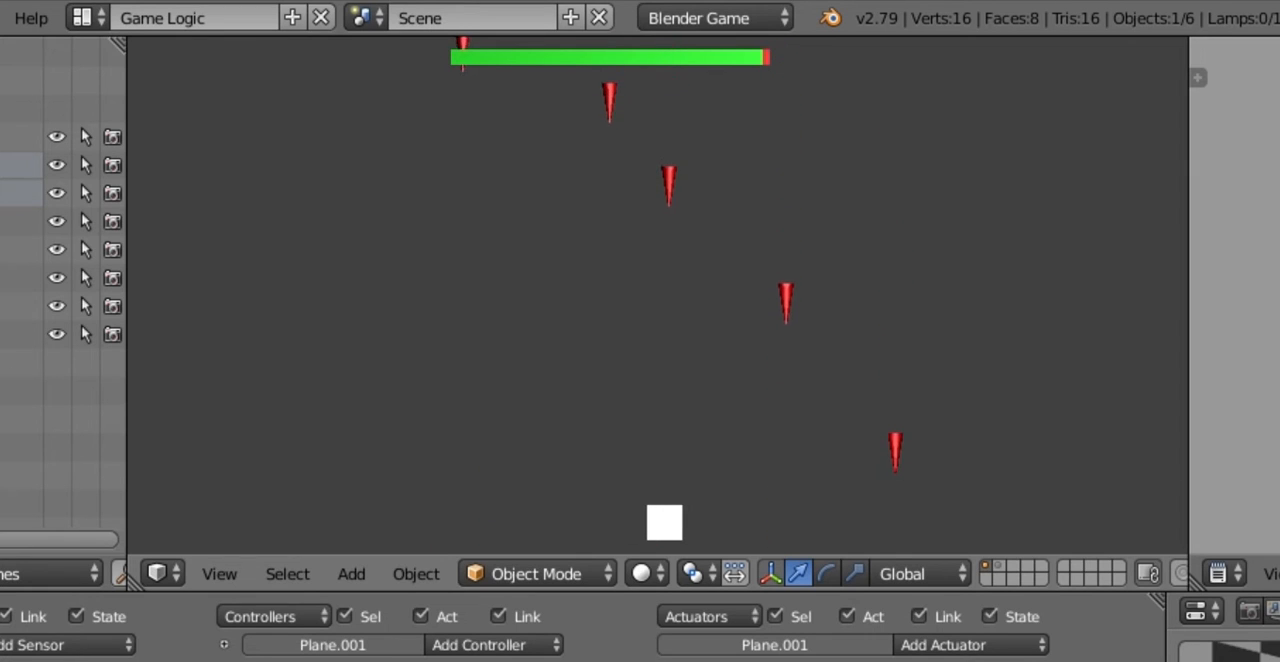
pyautogui.press('Right')
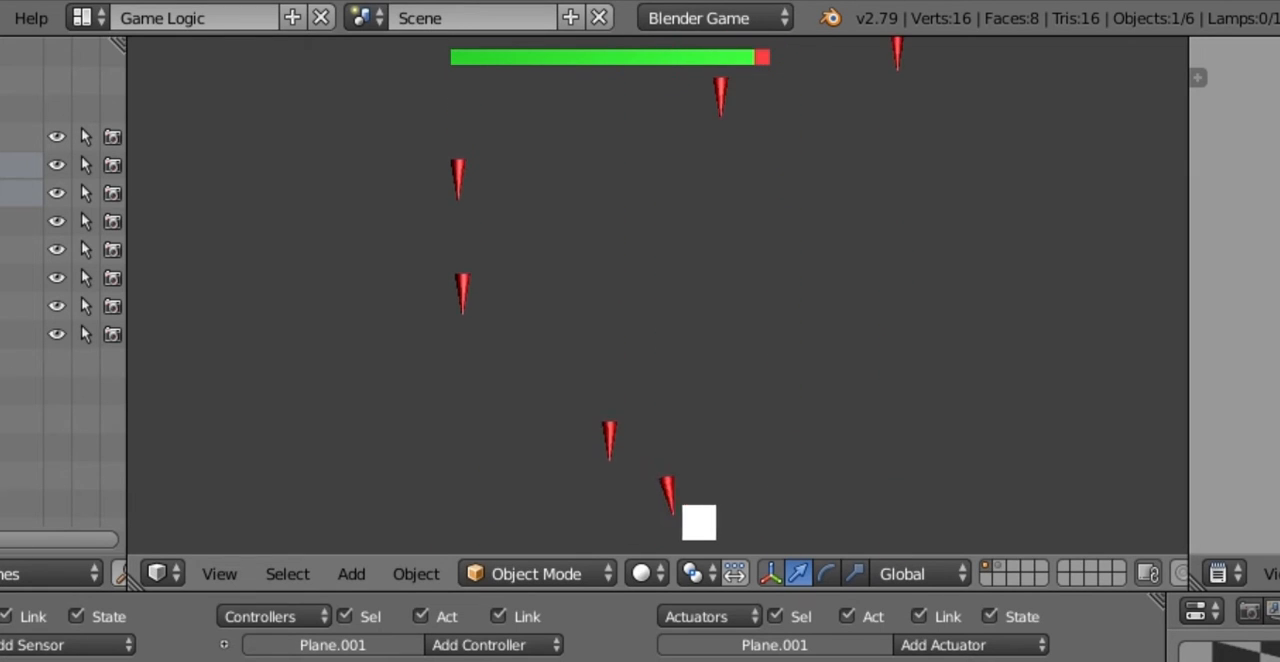
pyautogui.press('Right')
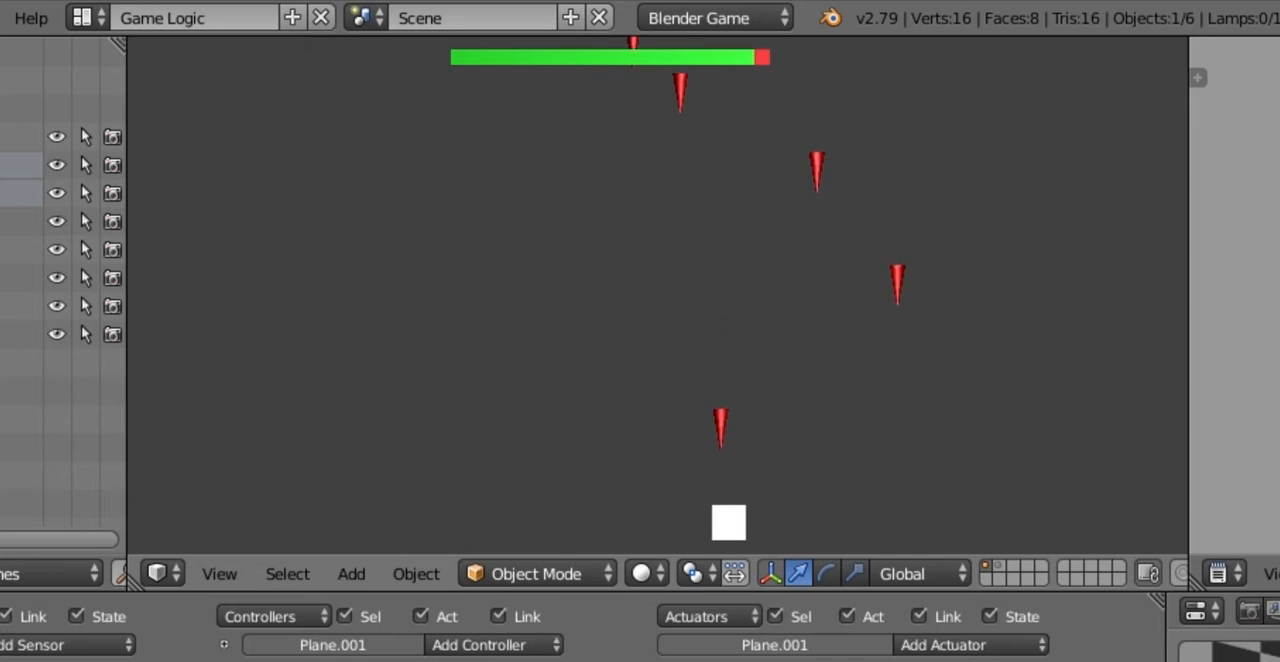
pyautogui.press('Left')
pyautogui.press('Right')
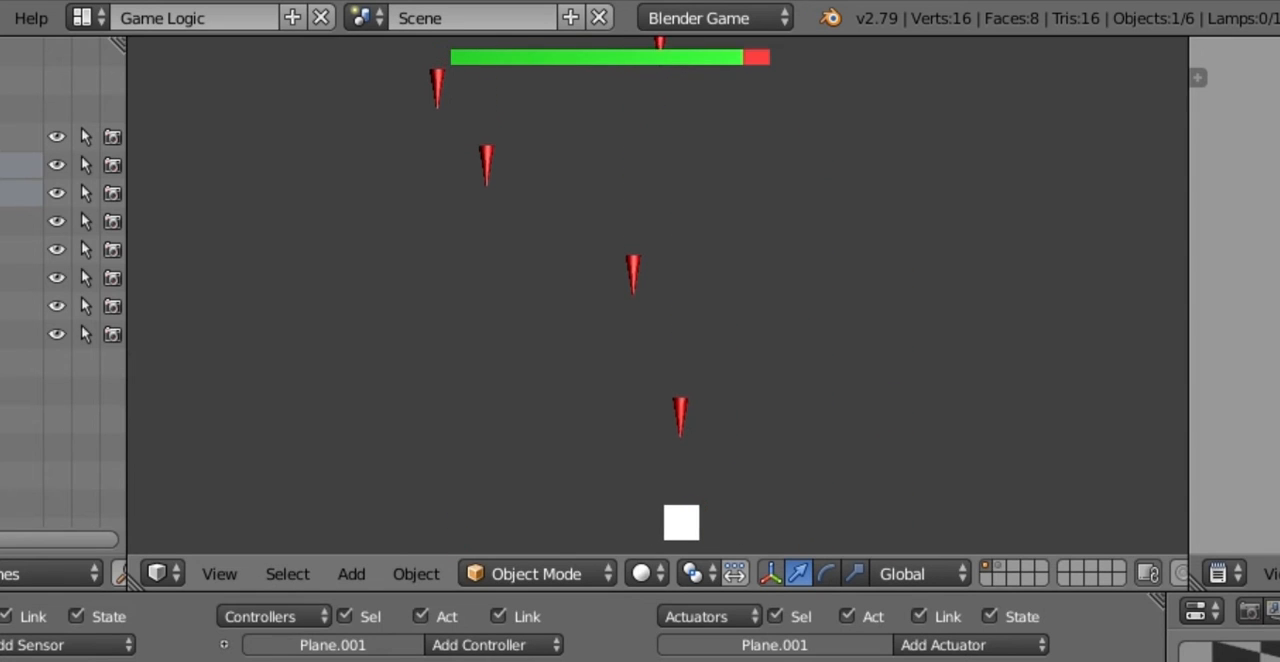
pyautogui.press('Right')
pyautogui.press('Left')
pyautogui.press('Right')
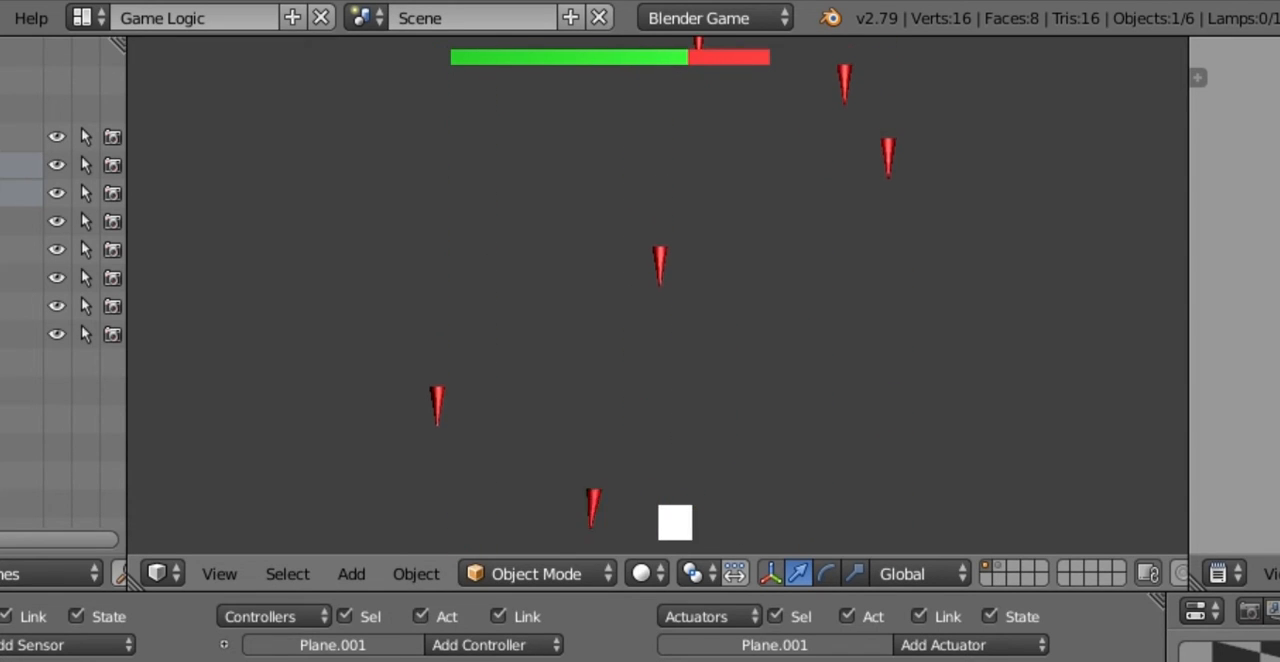
pyautogui.press('Left')
# Step: Steer the cube toward the falling green hp spheres to test contact with them, and end the play-test
pyautogui.press('Left')
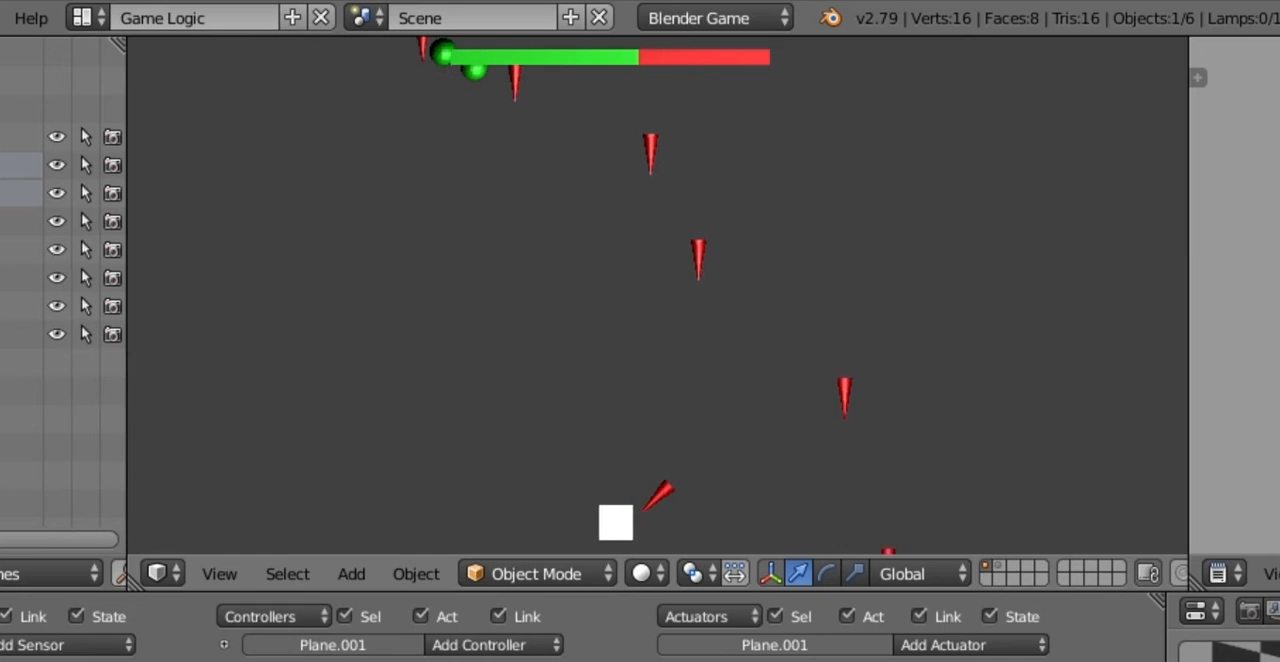
pyautogui.press('Left')
pyautogui.press('Right')
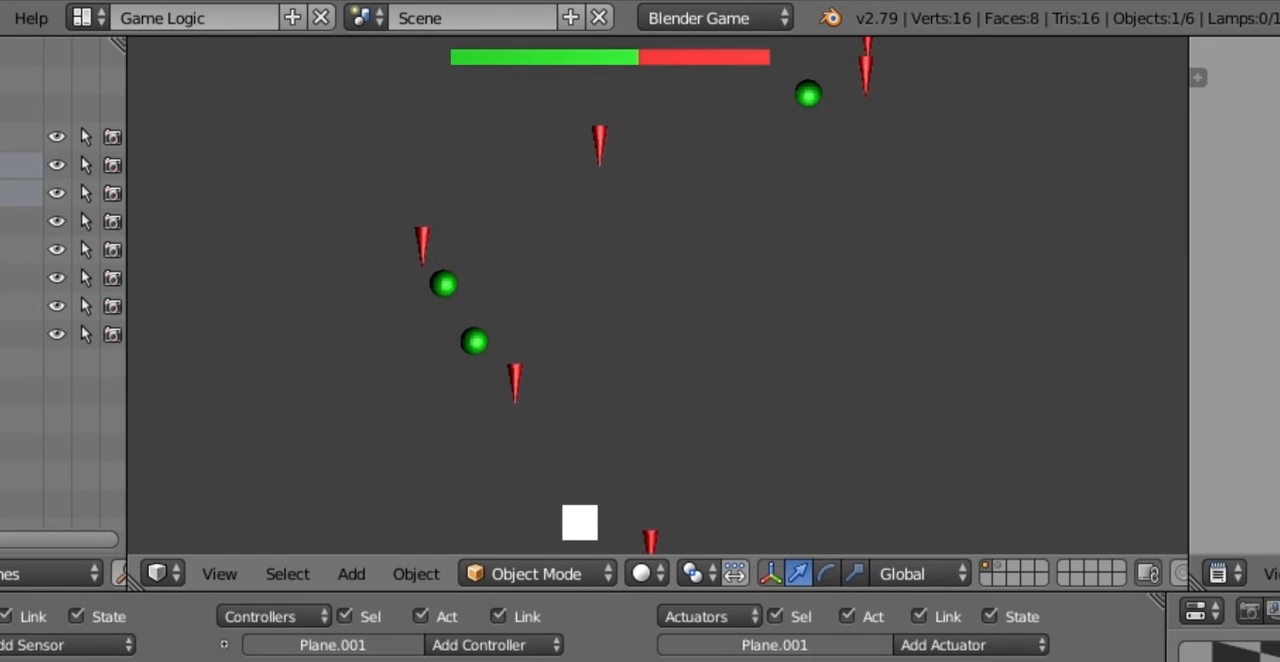
pyautogui.press('Right')
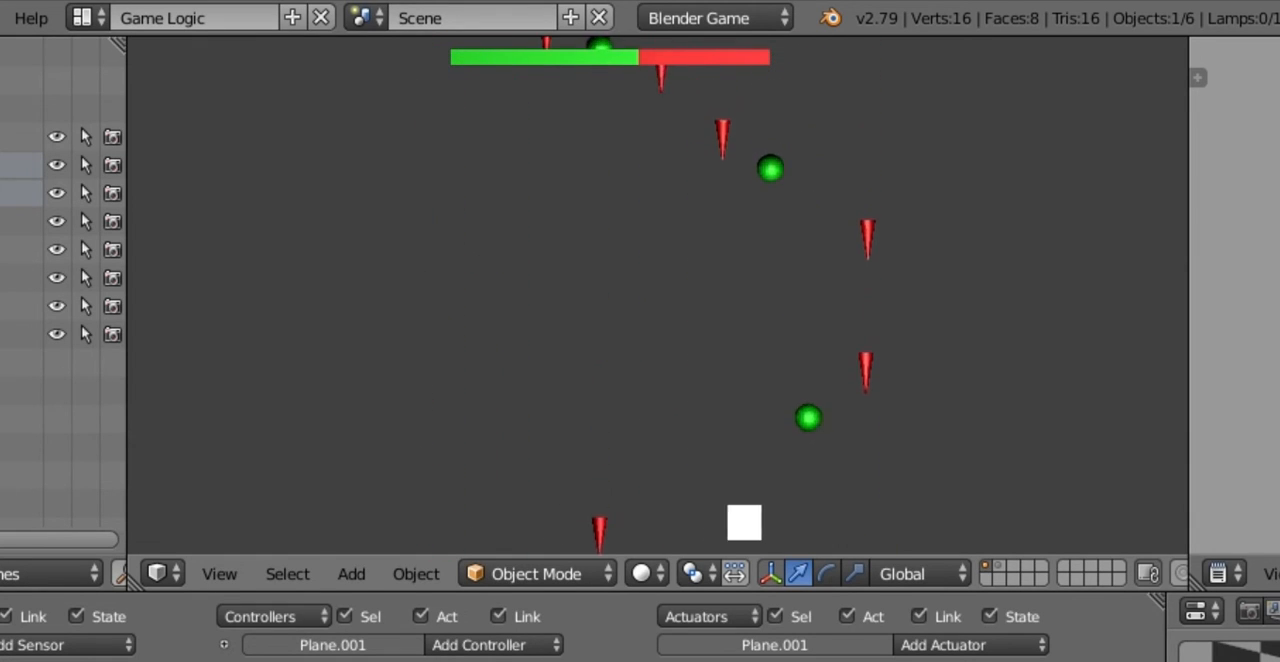
pyautogui.press('Left')
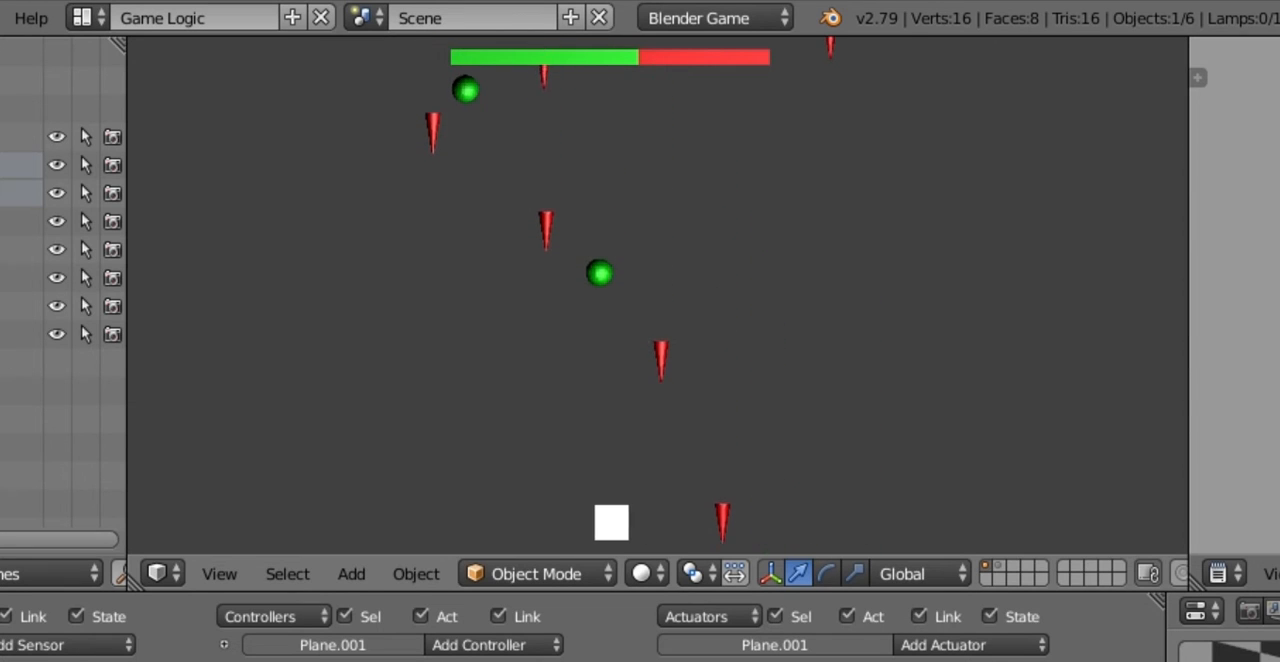
pyautogui.press('Left')
pyautogui.press('Right')
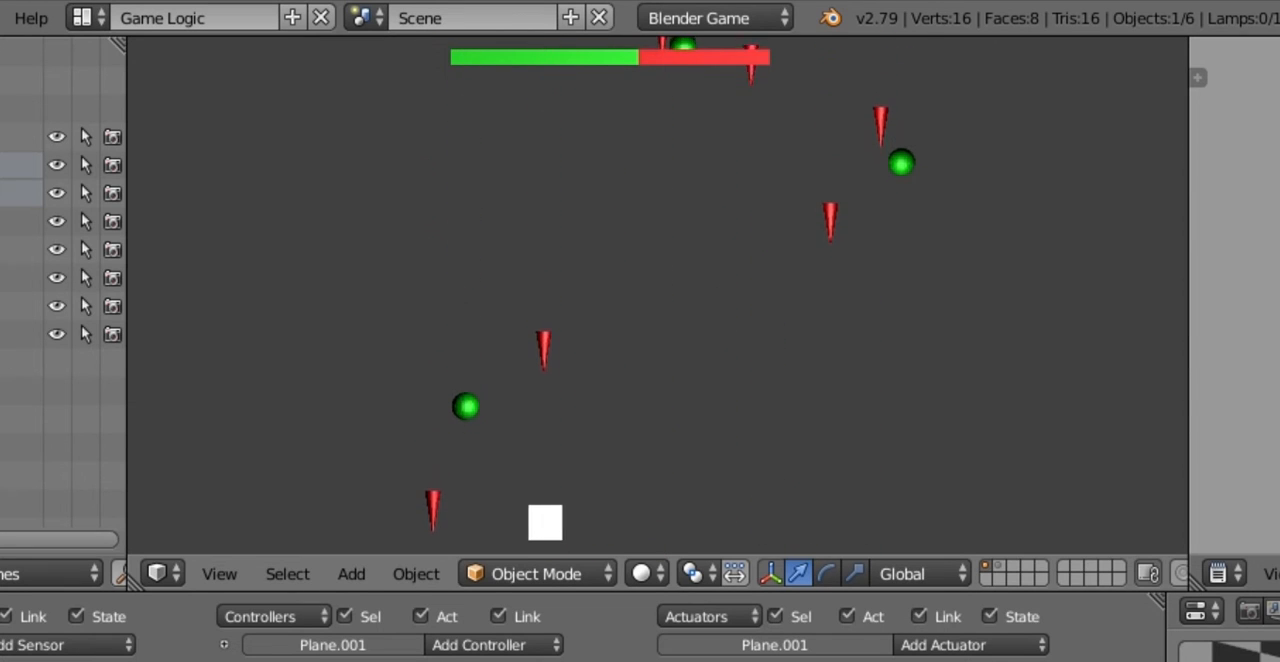
pyautogui.press('Right')
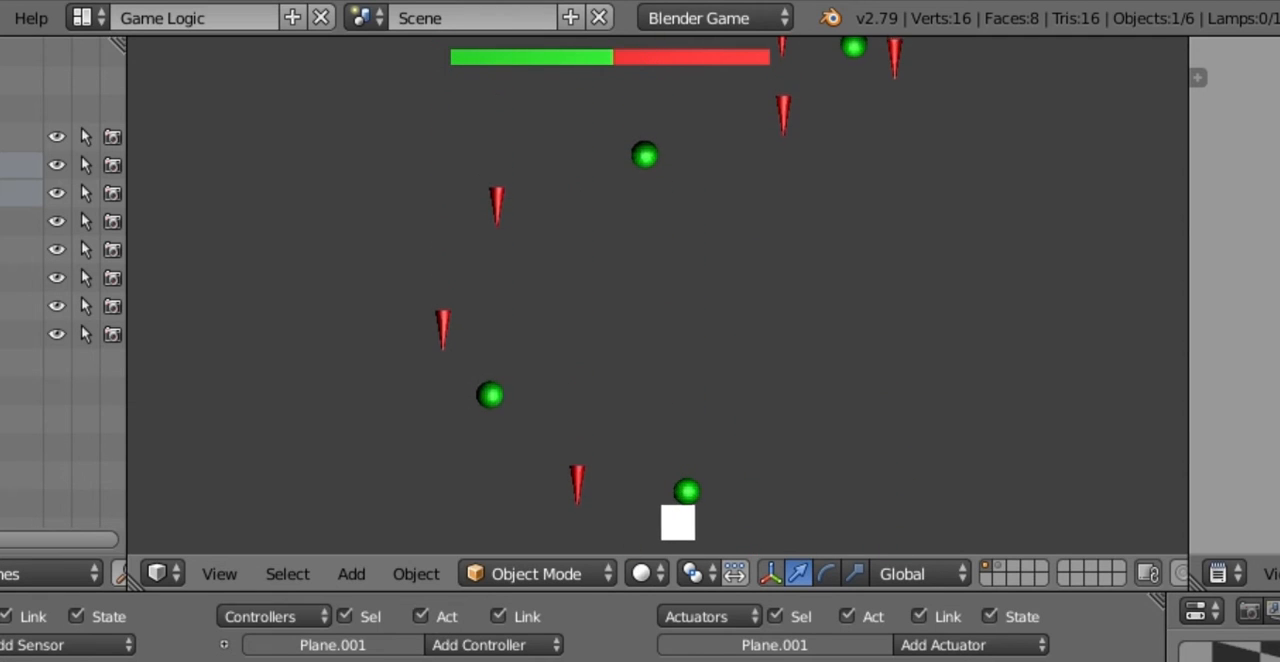
pyautogui.press('Left')
pyautogui.press('Right')
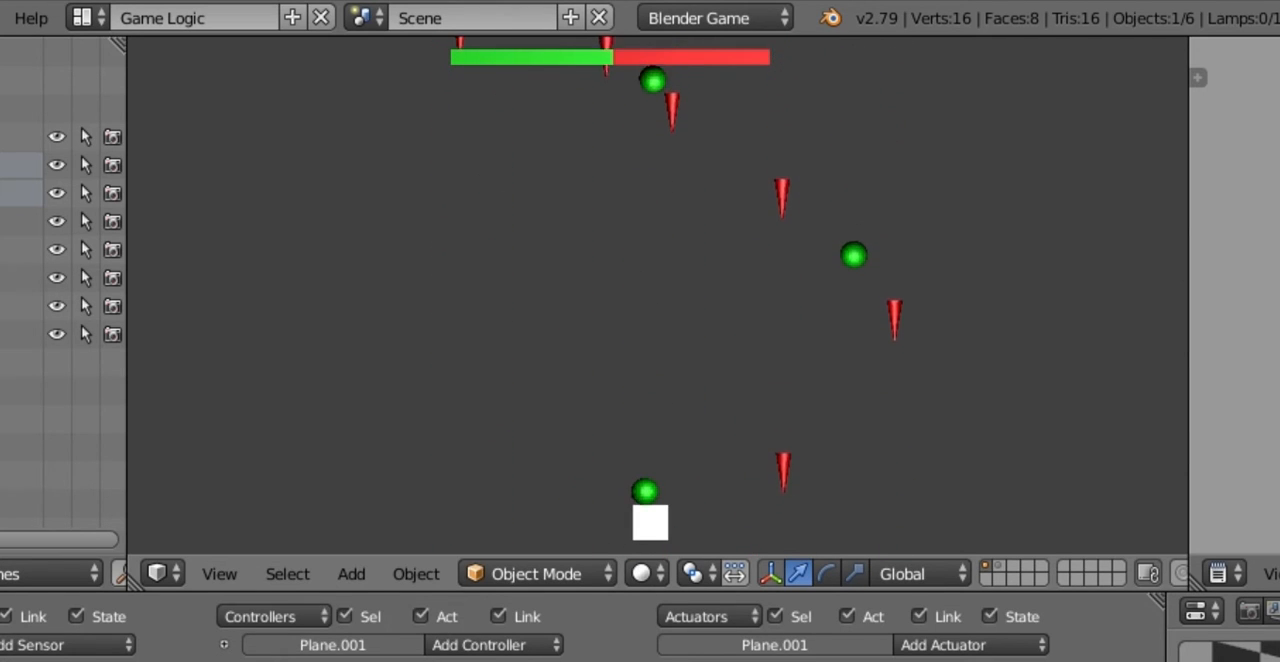
pyautogui.press('Left')
pyautogui.press('Right')
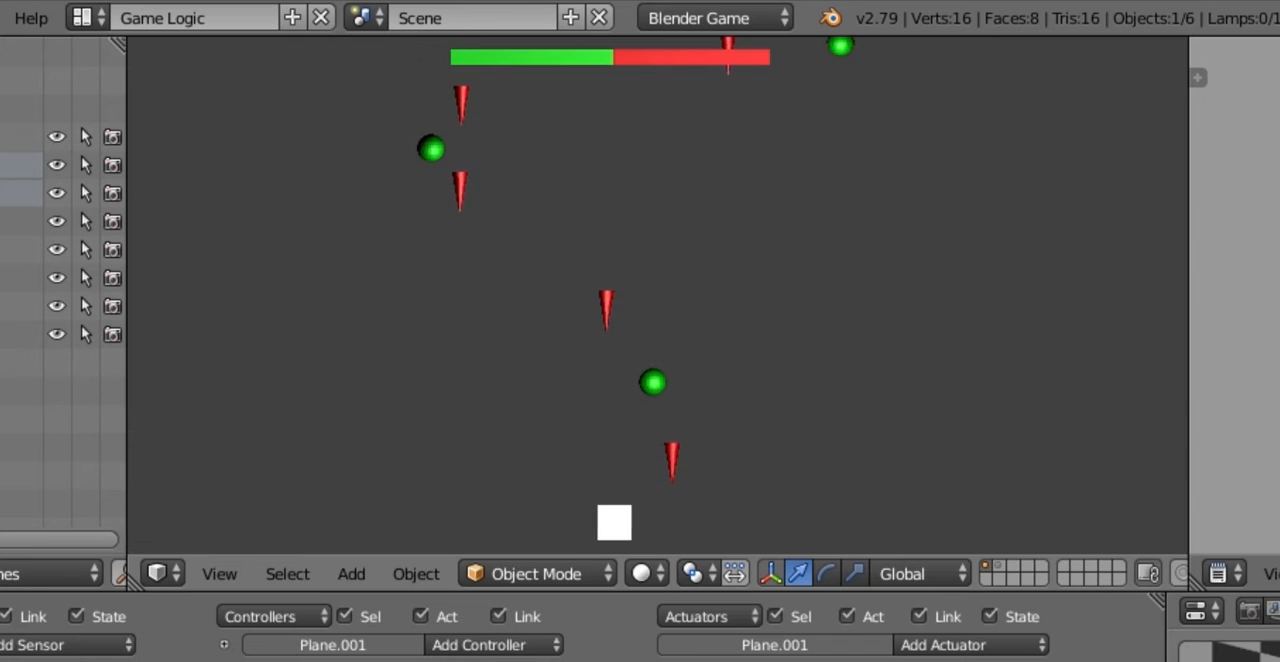
pyautogui.press('Right')
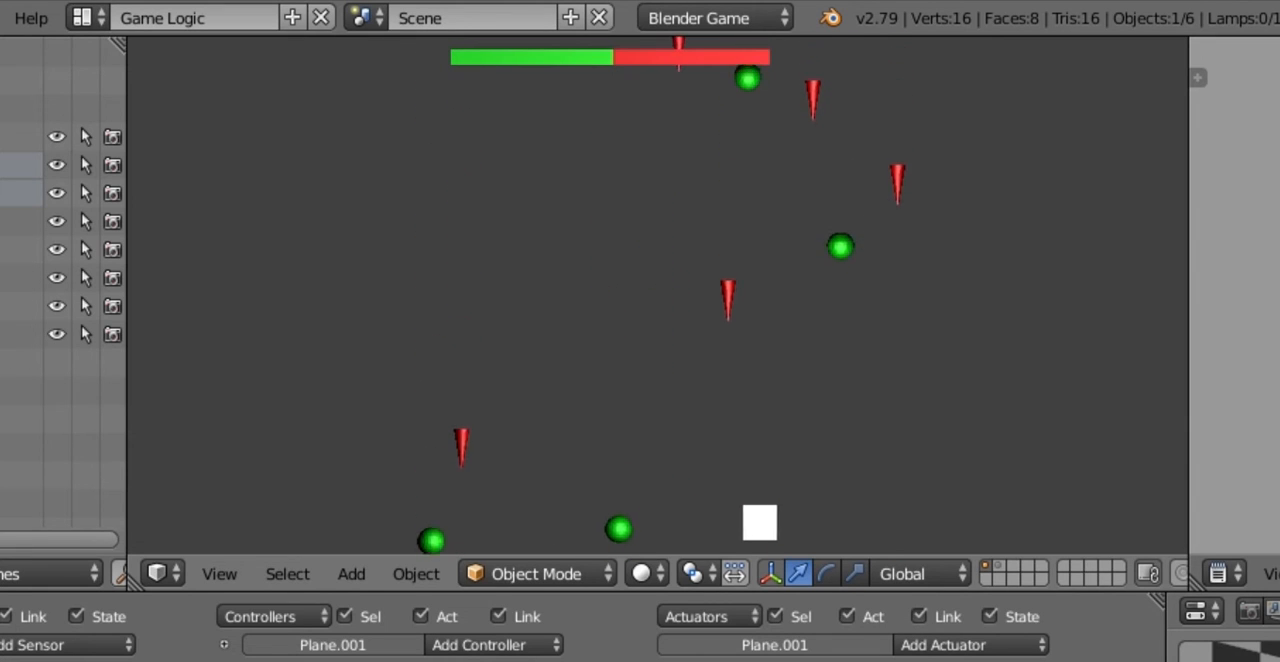
pyautogui.press('Left')
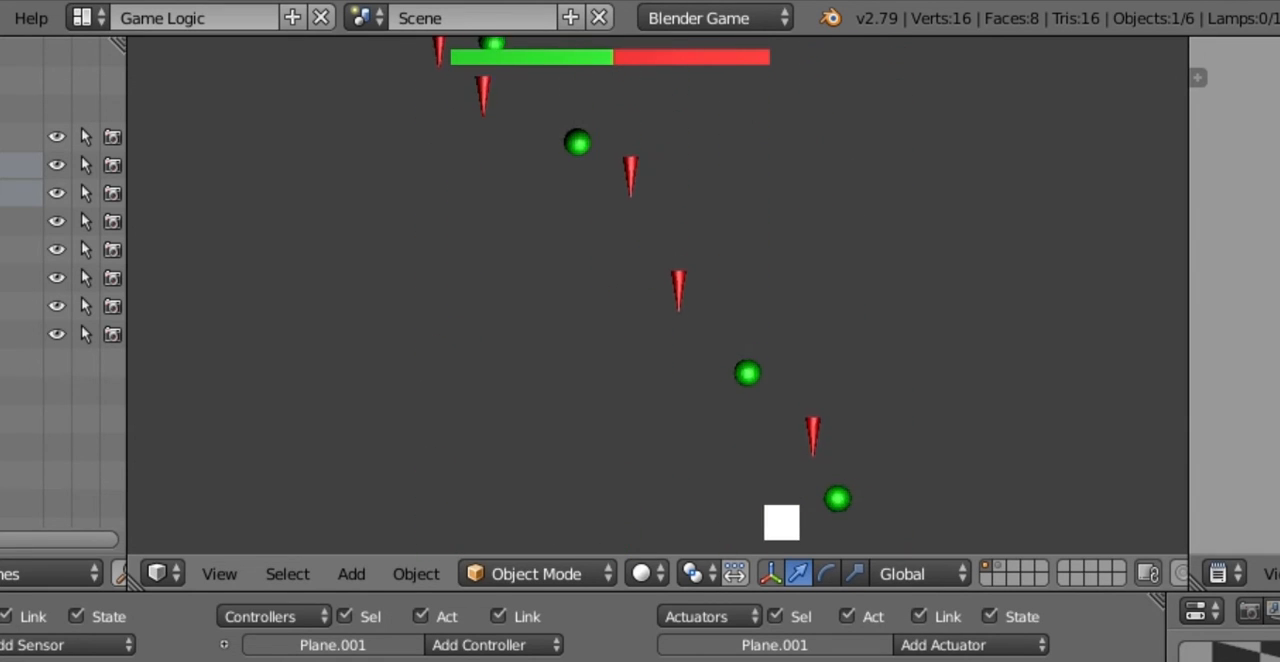
pyautogui.press('Left')
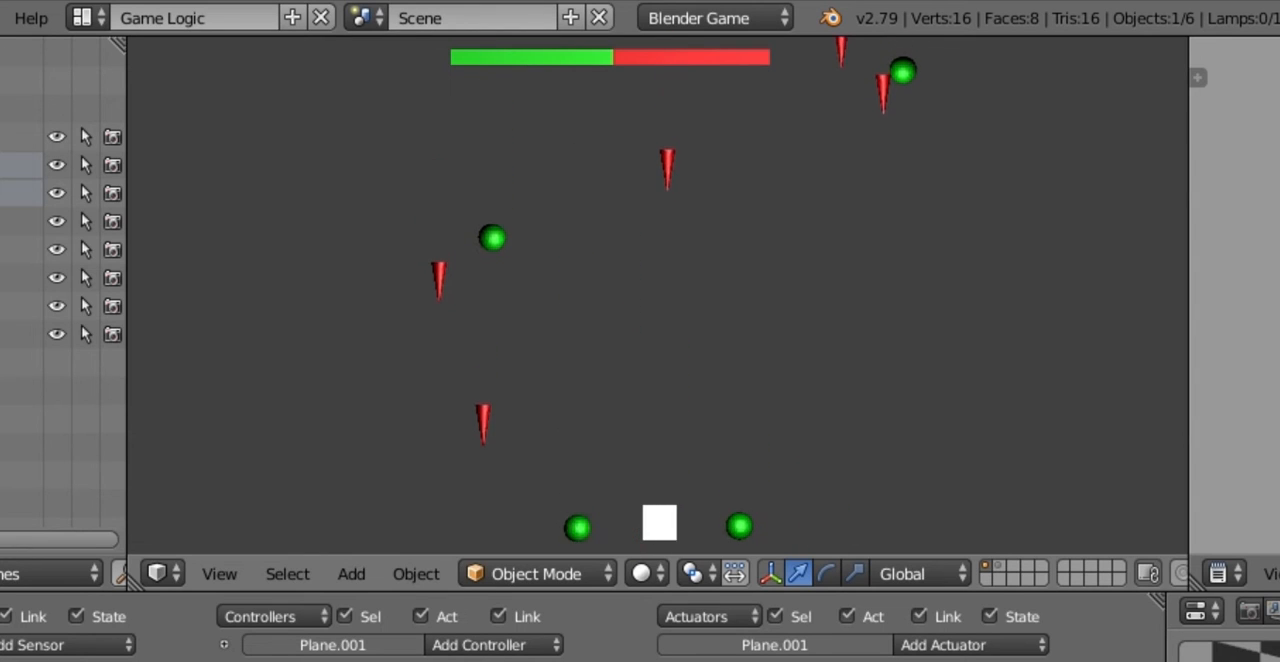
pyautogui.press('Right')
pyautogui.press('Left')
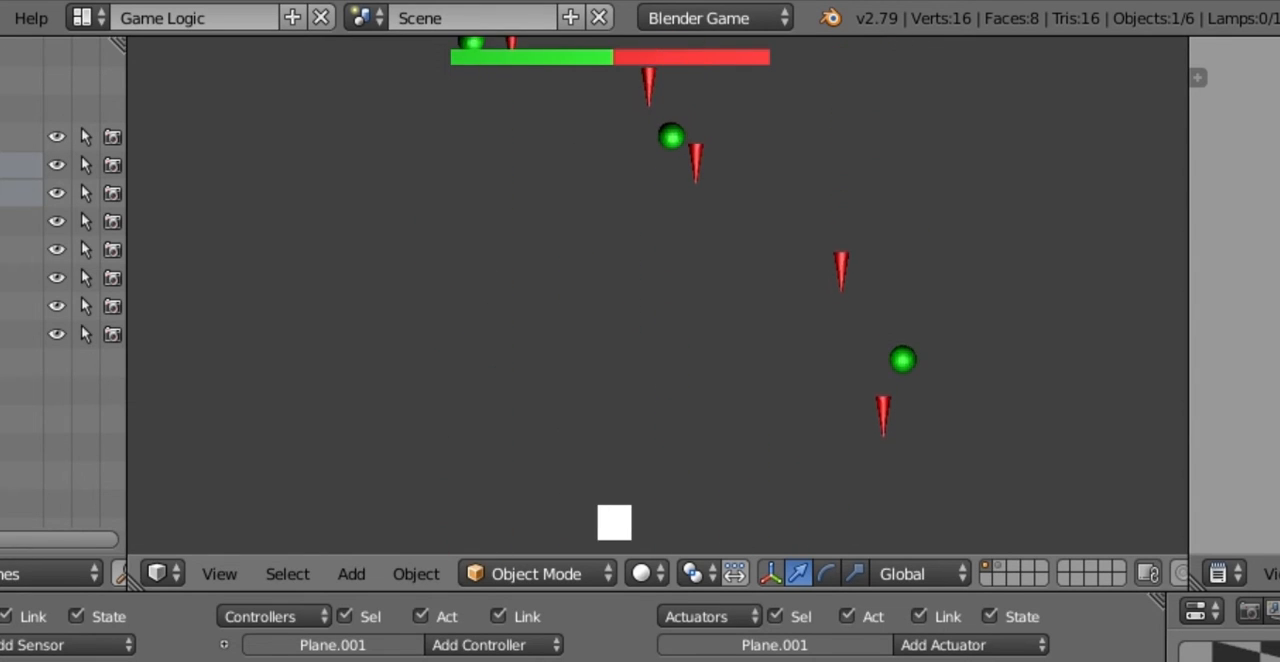
pyautogui.press('Escape')
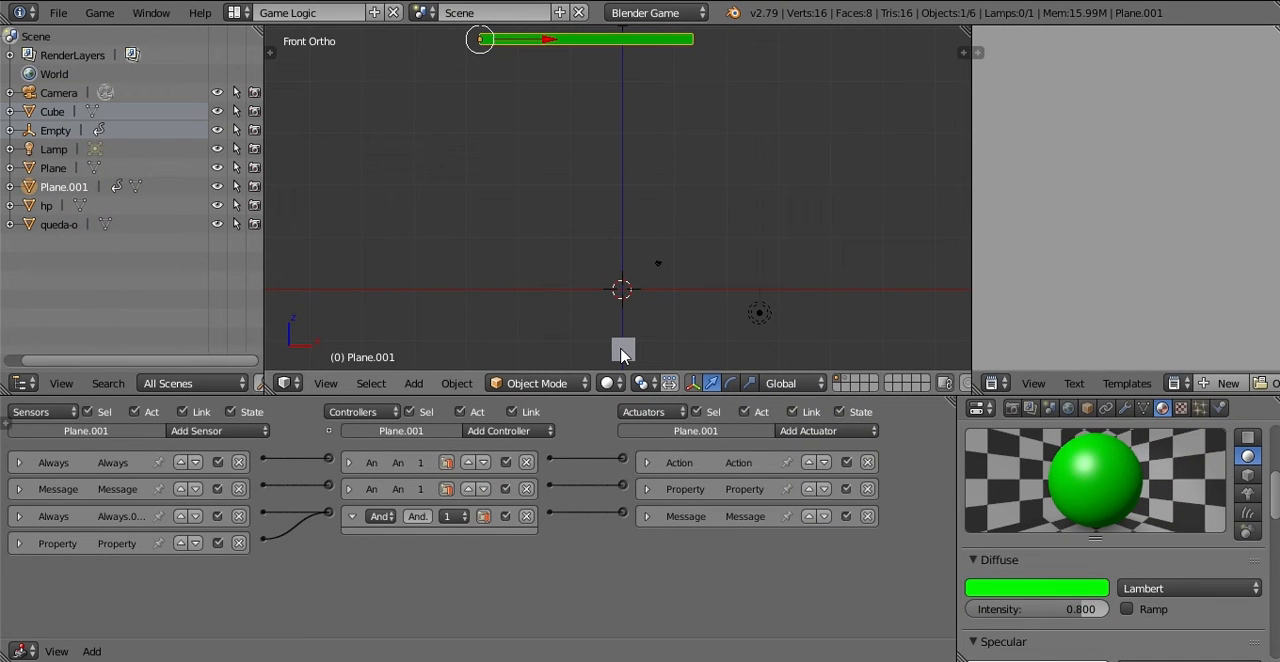
# Step: Select the cube and review its queda Collision sensor and the linked Property and Message actuators, leaving them collapsed
pyautogui.rightClick(622, 350)
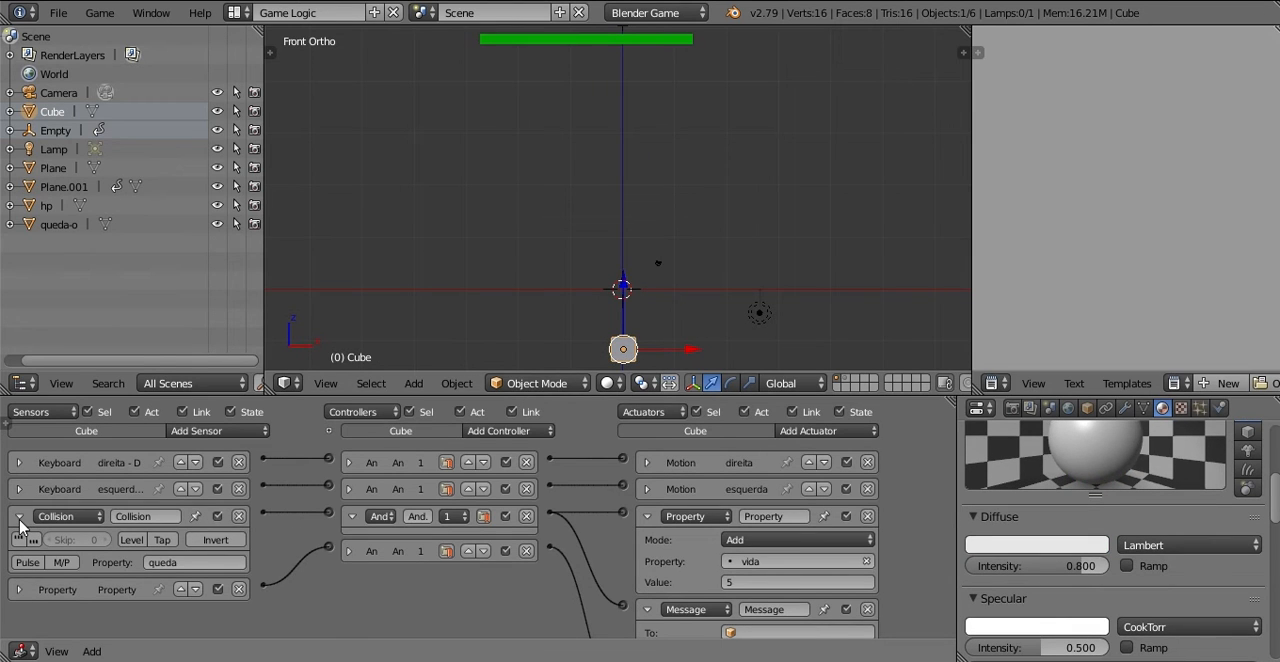
pyautogui.click(19, 516)
pyautogui.click(647, 516)
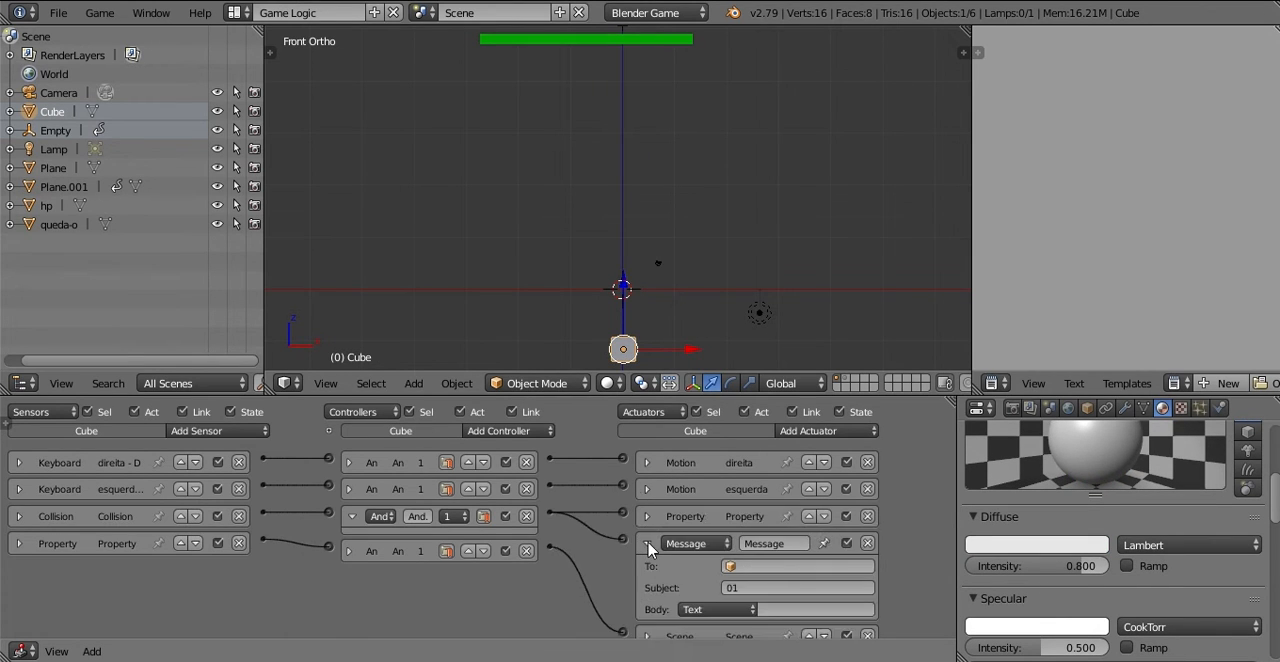
pyautogui.click(648, 543)
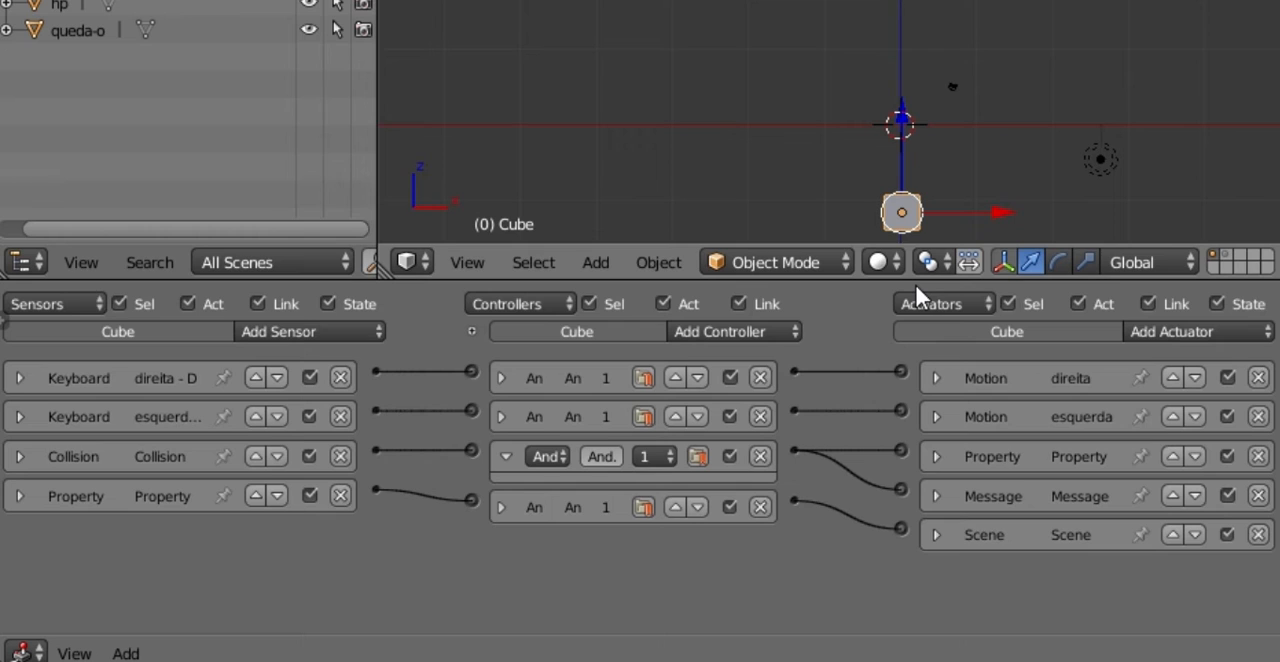
pyautogui.click(935, 496)
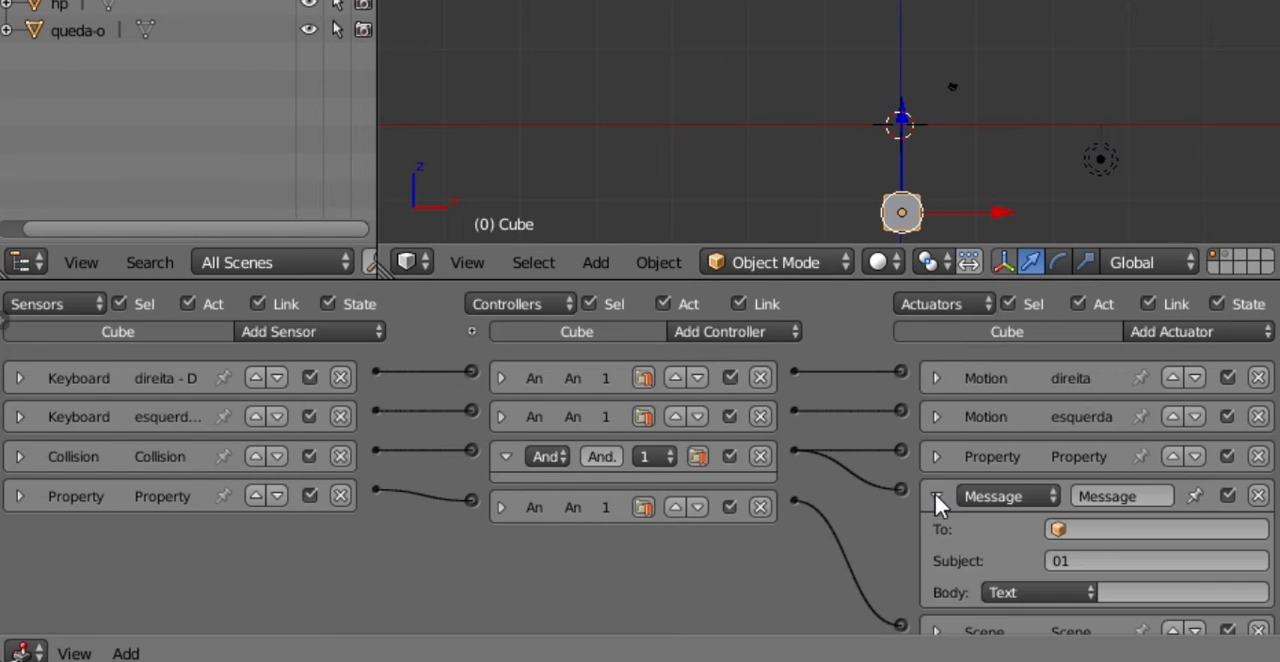
pyautogui.click(936, 494)
pyautogui.click(935, 456)
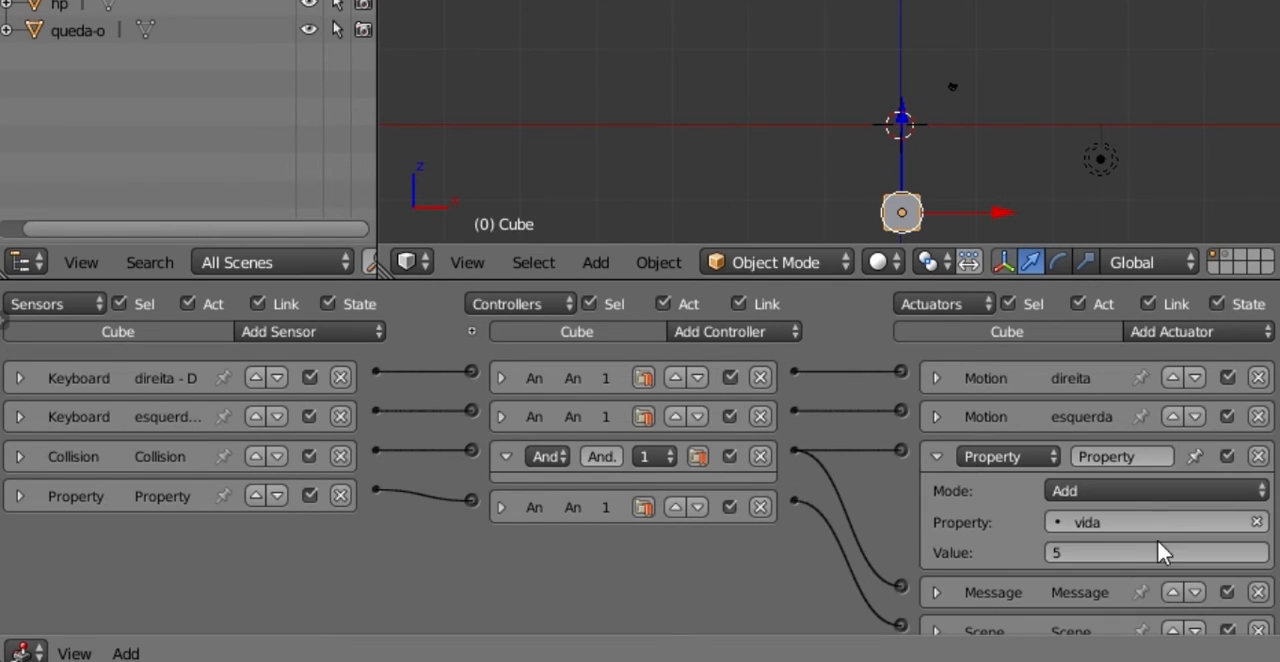
pyautogui.click(931, 456)
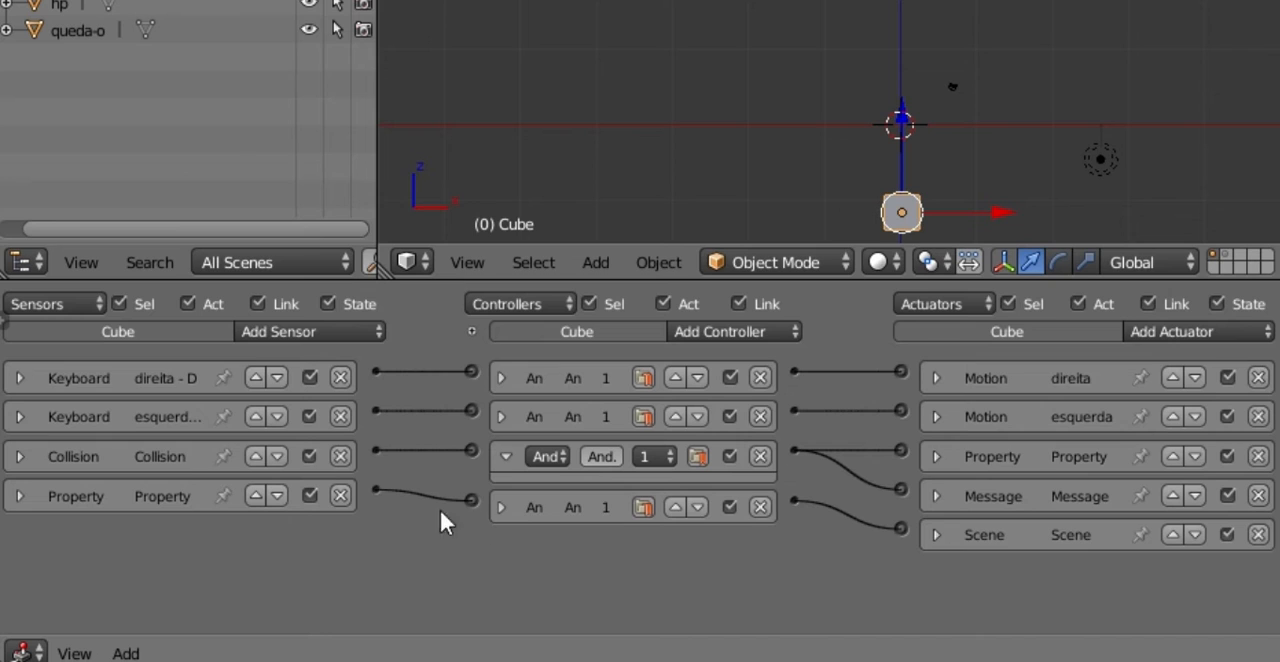
pyautogui.click(20, 456)
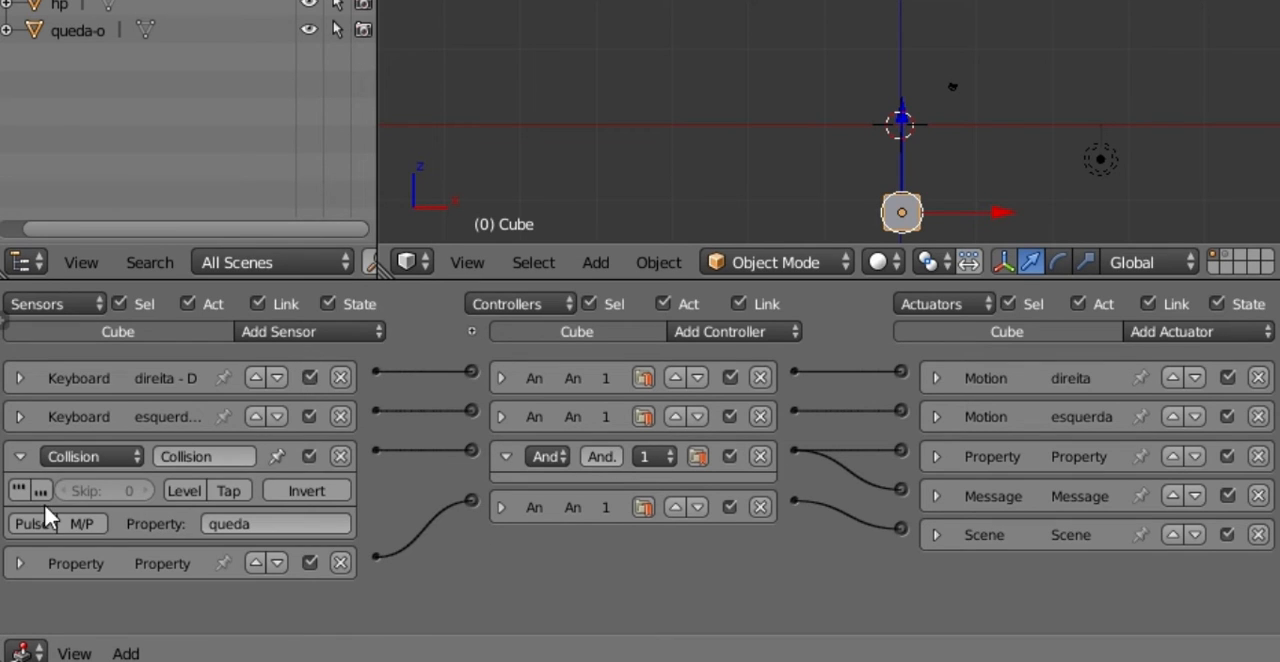
pyautogui.click(20, 456)
# Step: Add a second Collision sensor to the cube that reacts to the property hp, and collapse the expanded And controller
pyautogui.click(255, 331)
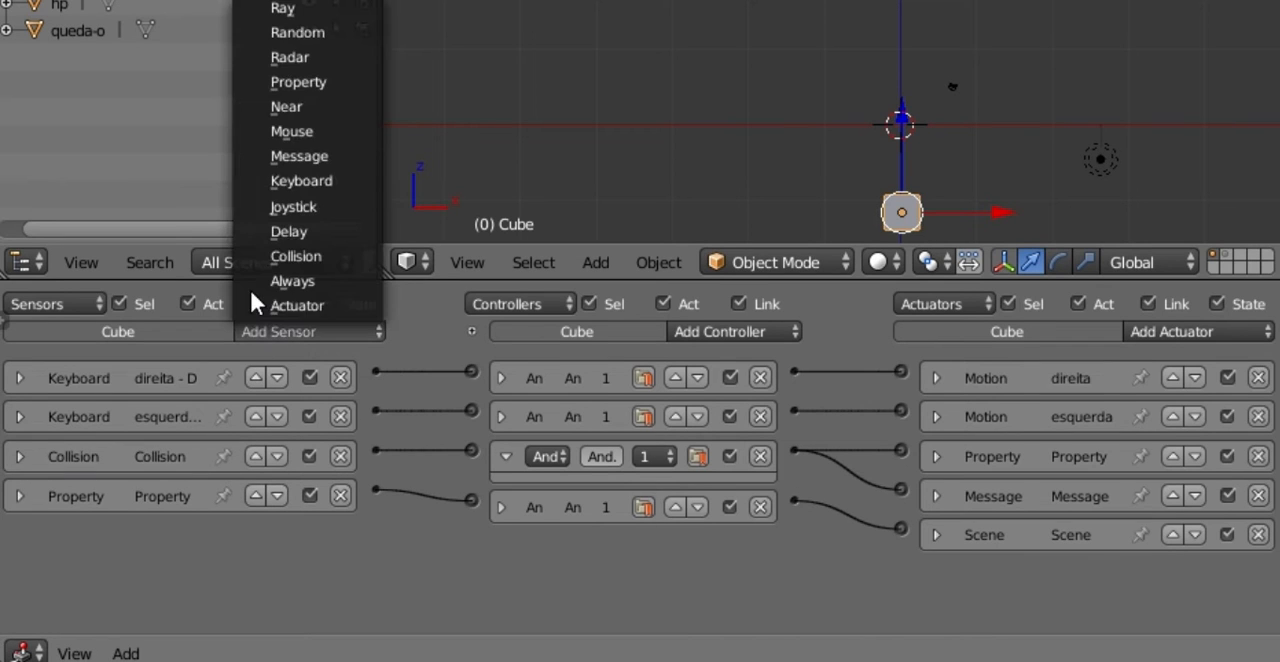
pyautogui.click(296, 256)
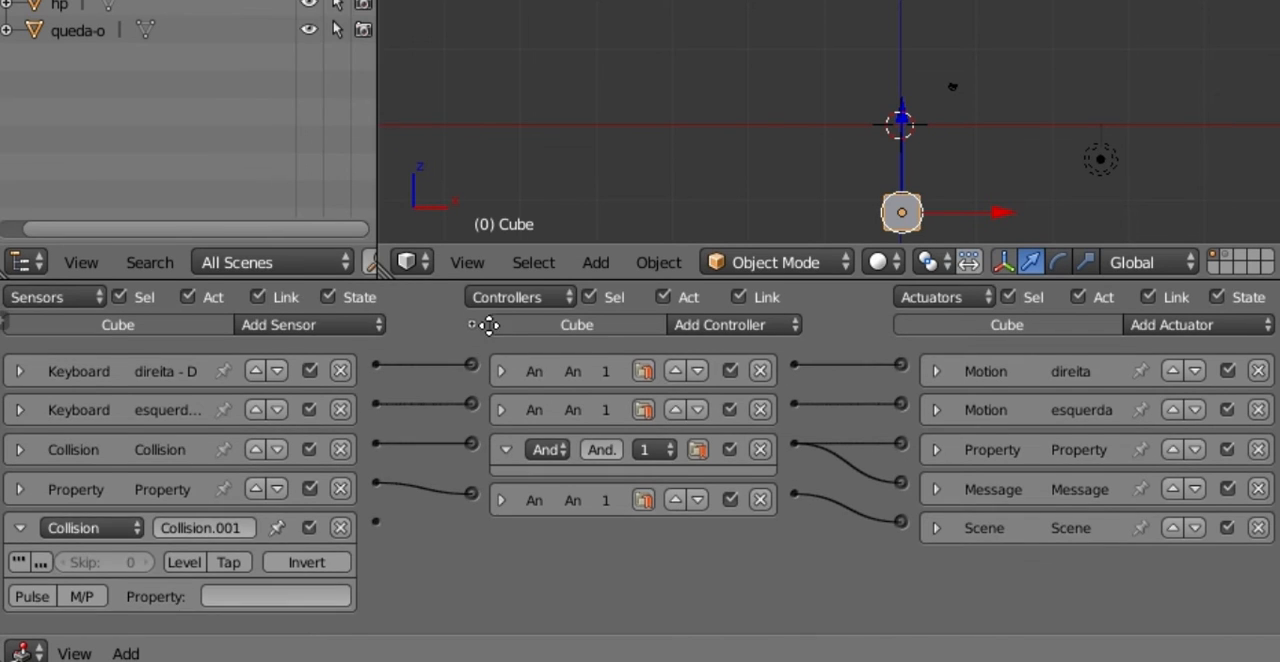
pyautogui.click(222, 603)
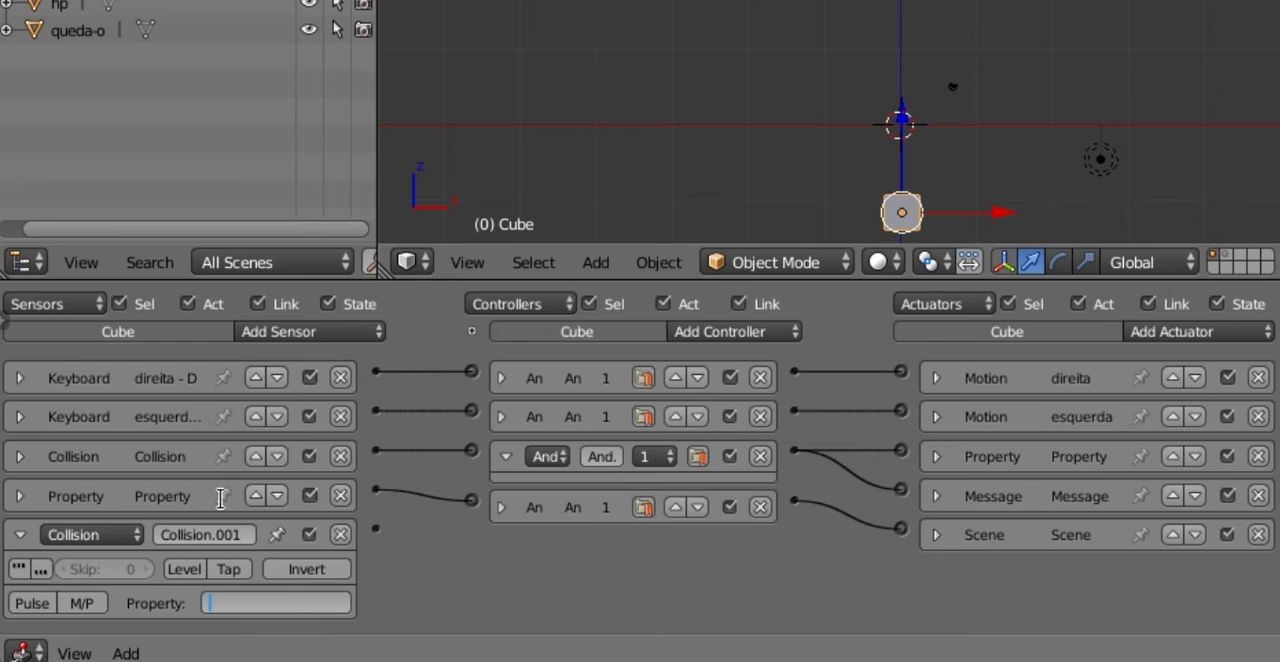
pyautogui.press('Return')
pyautogui.click(507, 455)
# Step: Add a new Property actuator and a new Message actuator to the cube
pyautogui.click(1196, 324)
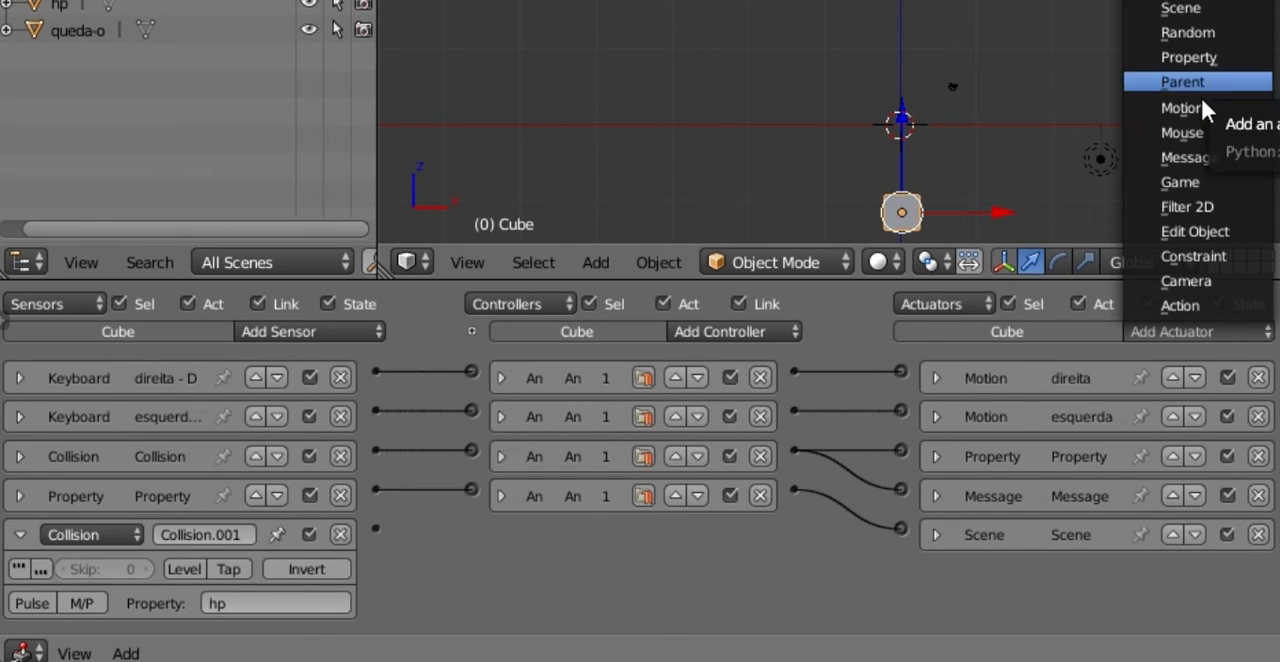
pyautogui.click(1247, 338)
pyautogui.click(1162, 55)
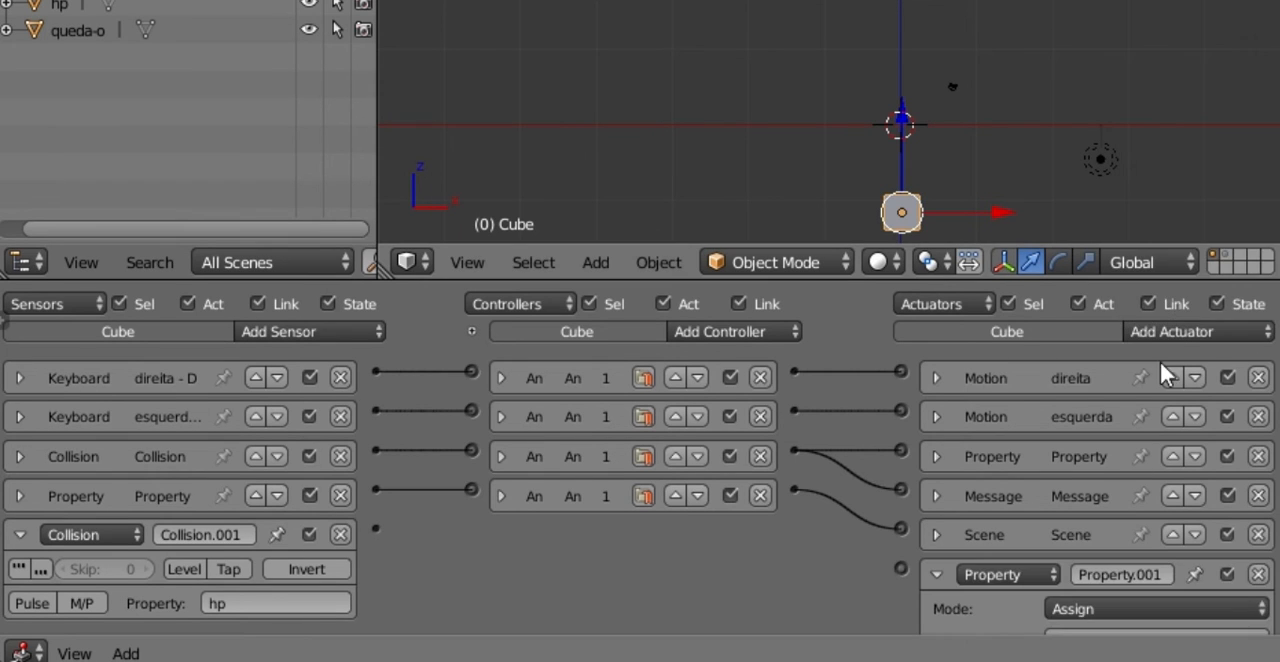
pyautogui.click(1180, 330)
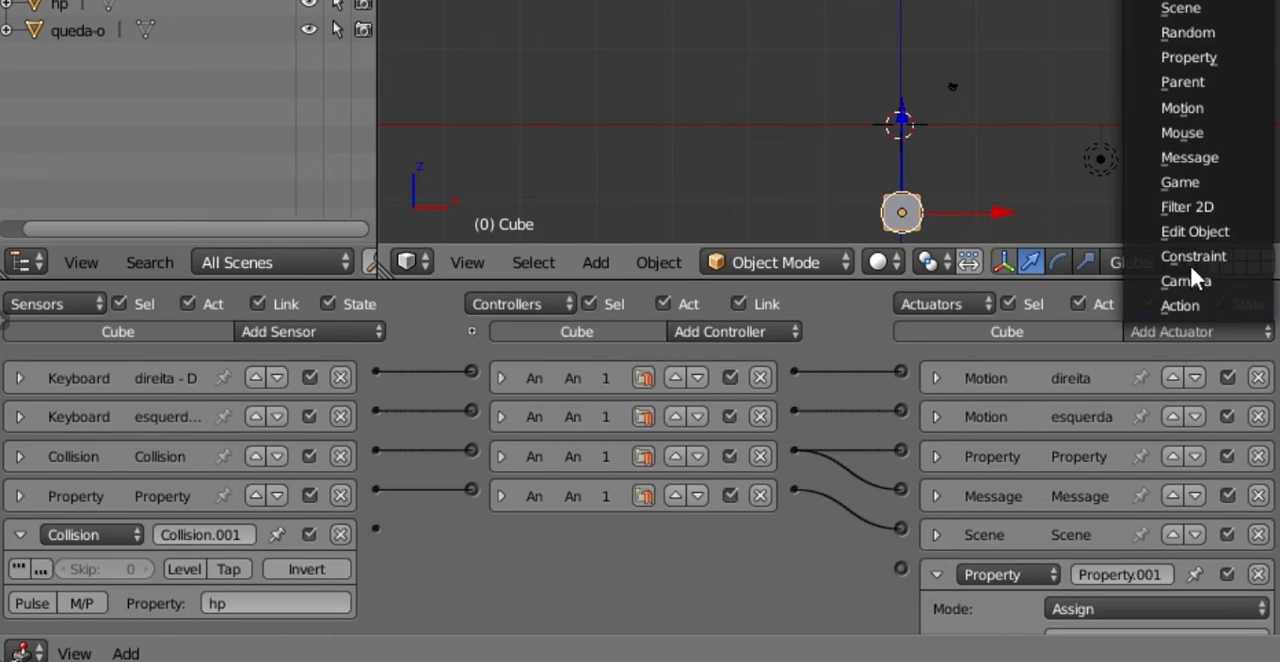
pyautogui.click(1200, 160)
pyautogui.scroll(-5, 1149, 380)
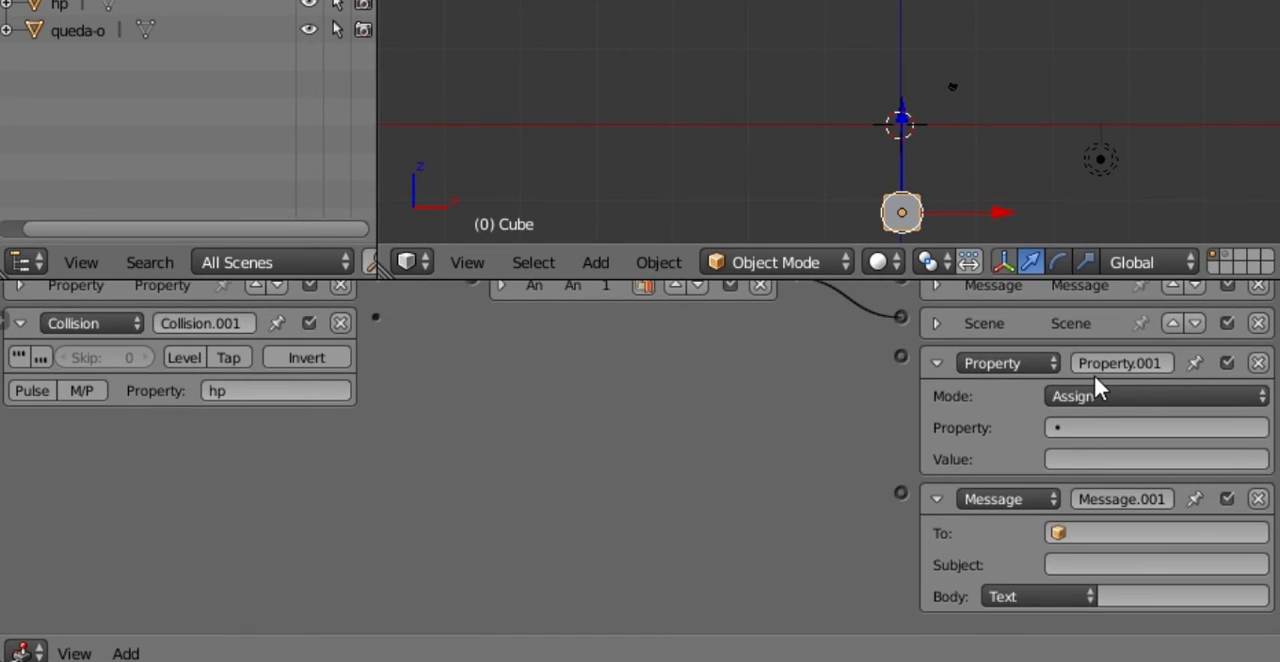
# Step: Link the cube's hp Collision sensor through a new And controller to the new Property and Message actuators
pyautogui.scroll(1, 931, 420)
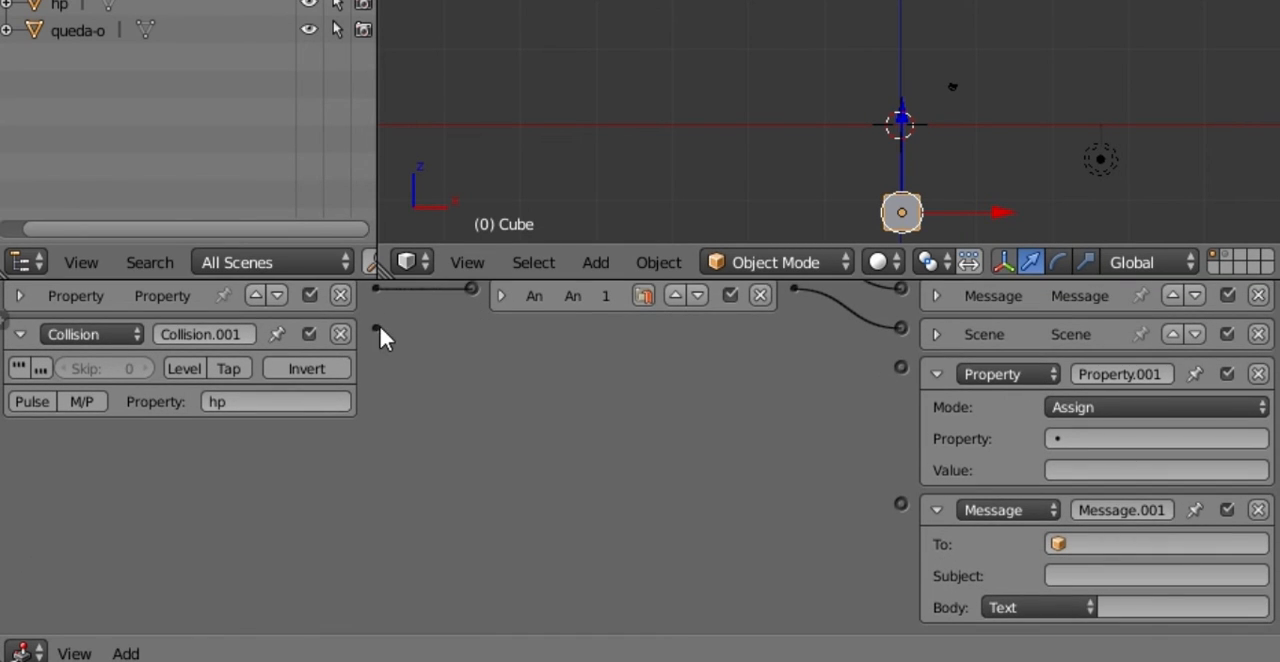
pyautogui.moveTo(380, 327); pyautogui.dragTo(897, 366)
pyautogui.moveTo(795, 327); pyautogui.dragTo(899, 508)
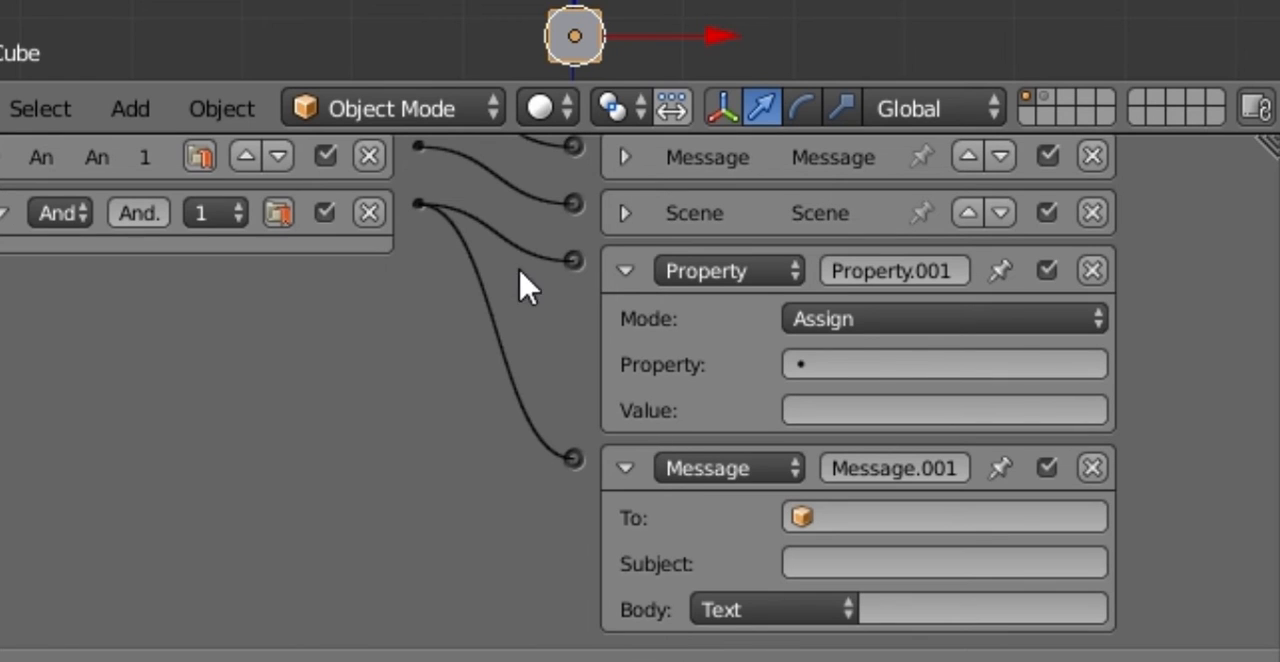
# Step: Set the new Property actuator to Add mode on the property vida with a value of -10
pyautogui.click(843, 362)
pyautogui.click(860, 50)
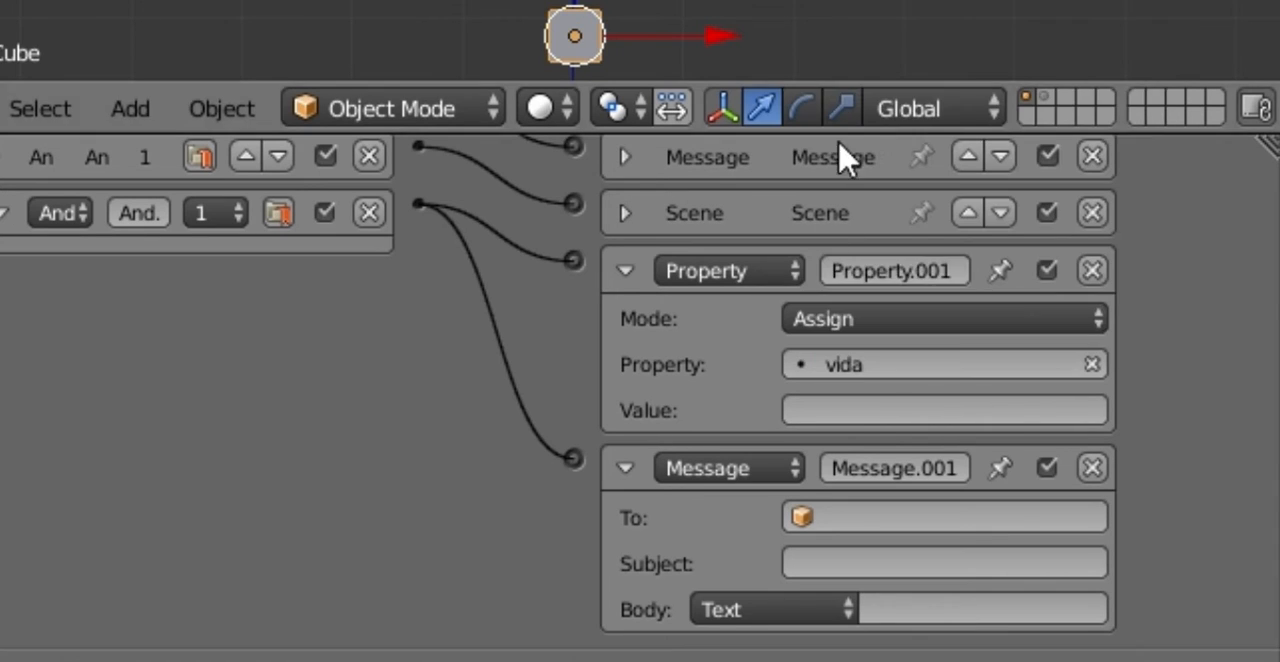
pyautogui.click(855, 317)
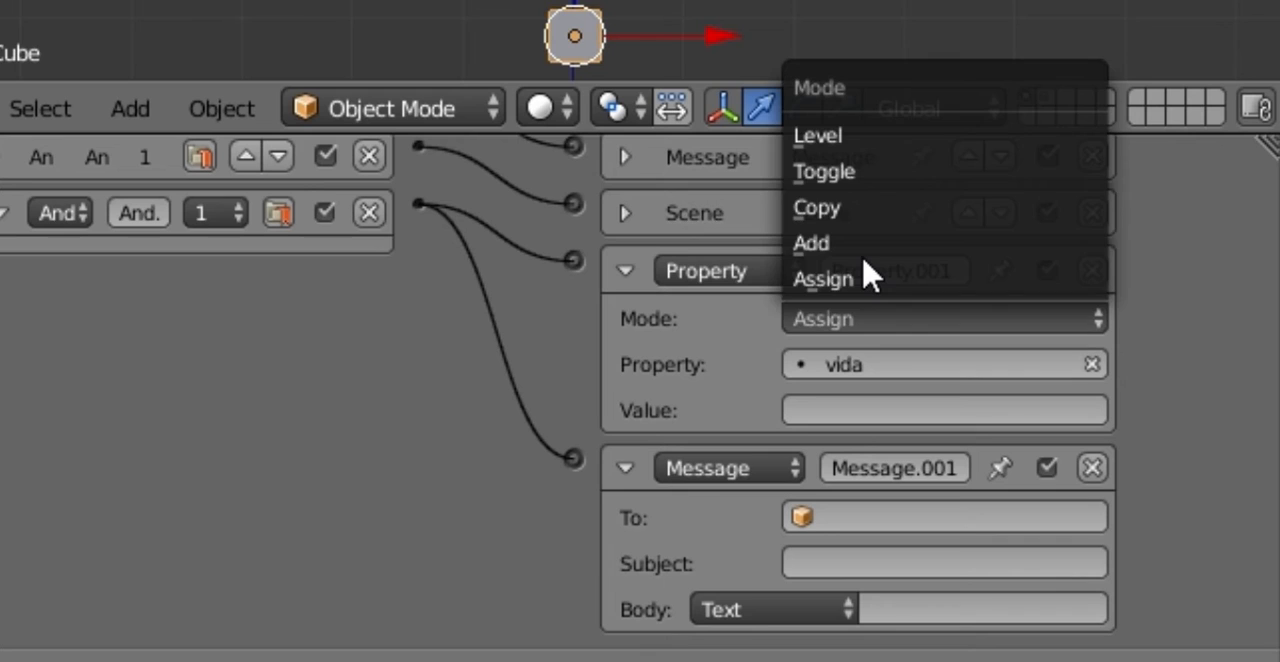
pyautogui.click(872, 290)
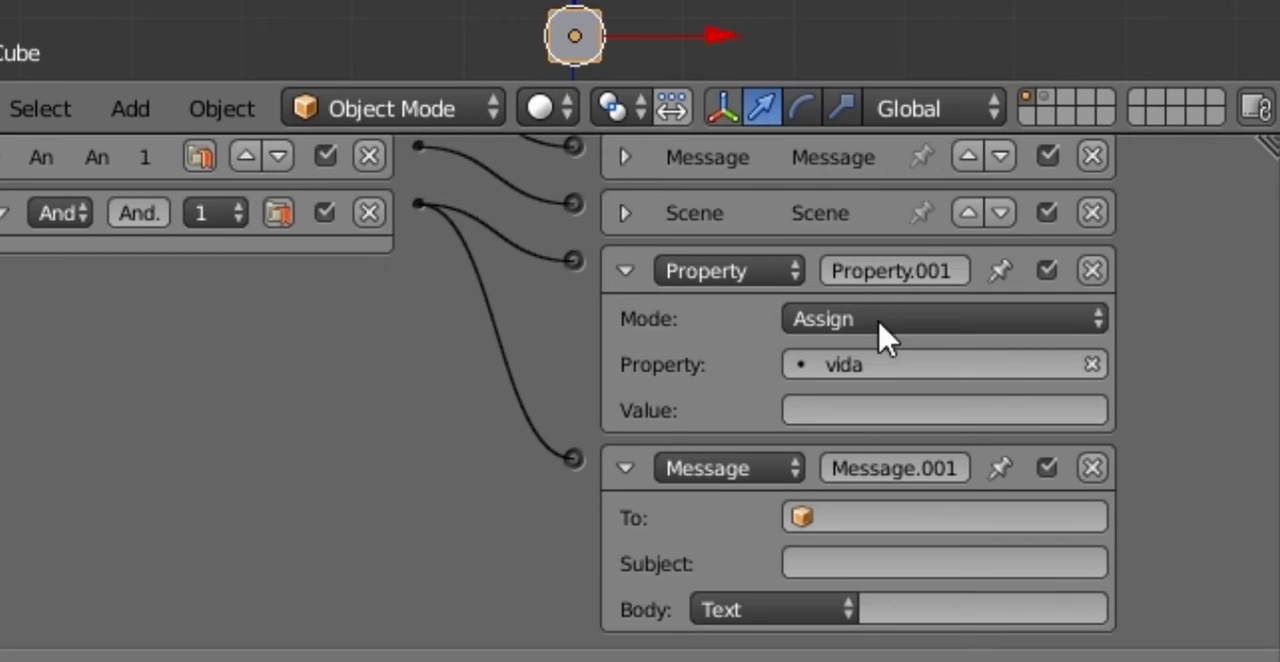
pyautogui.click(878, 316)
pyautogui.click(884, 248)
pyautogui.click(845, 410)
pyautogui.write('-10')
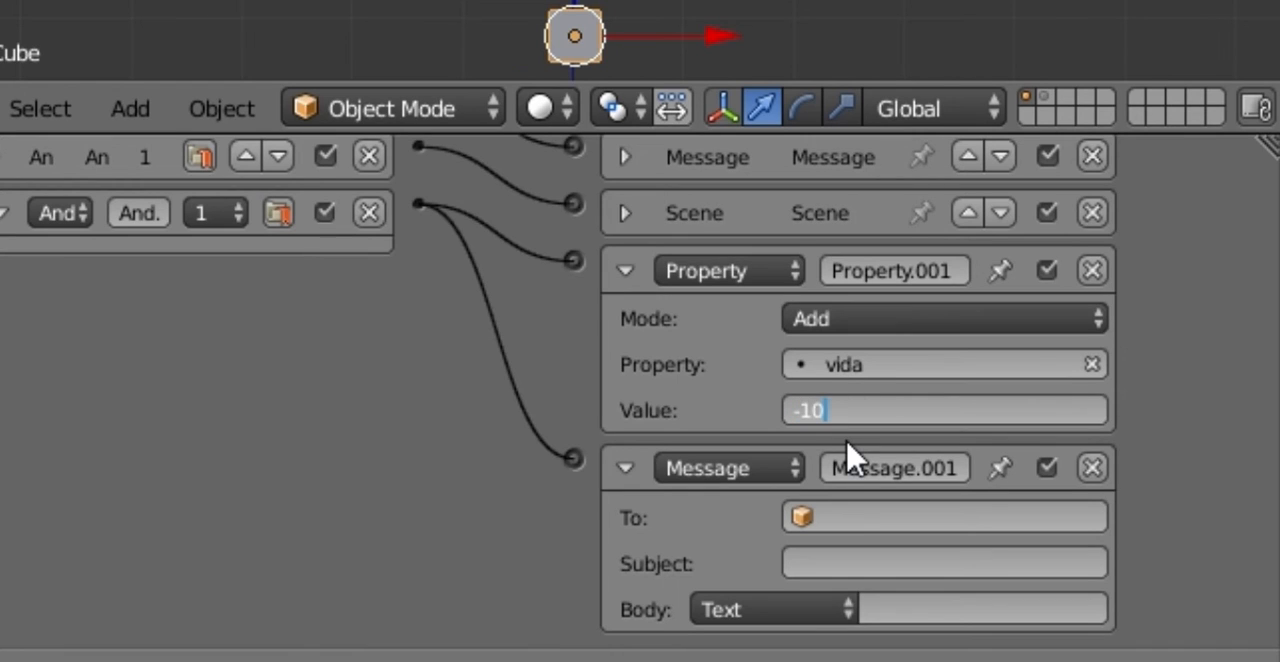
pyautogui.press('Return')
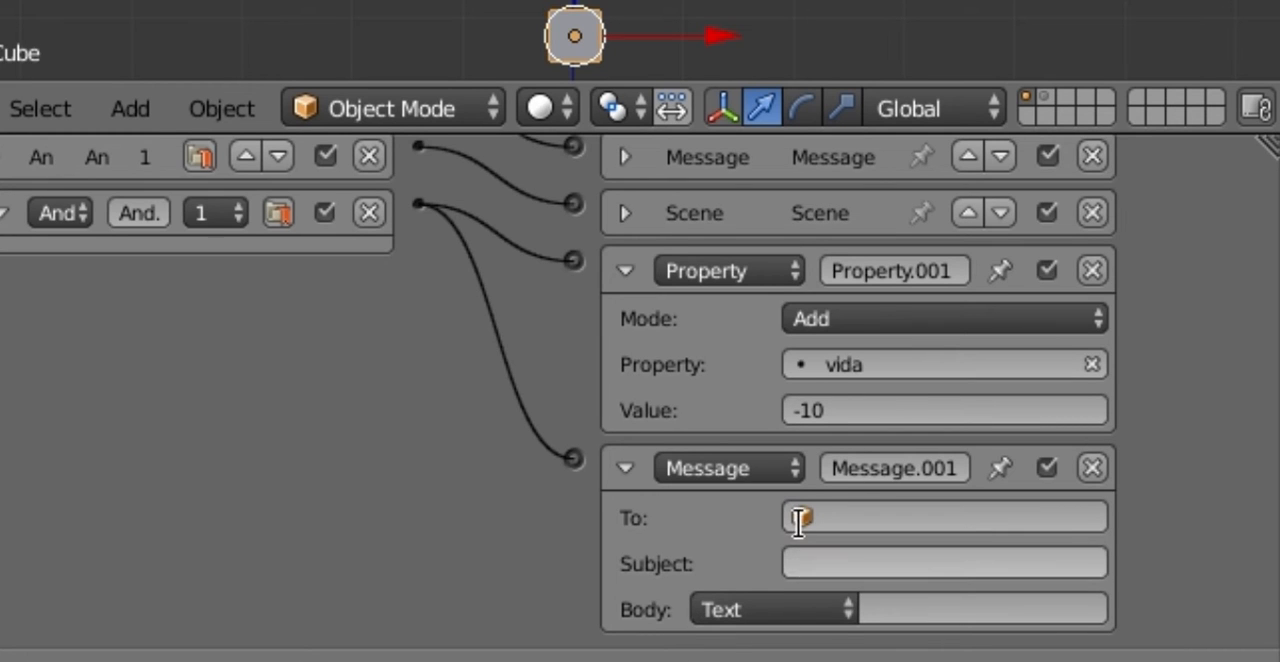
# Step: Set the new Message actuator's subject to 02, and collapse both new actuators and the hp Collision sensor
pyautogui.click(800, 557)
pyautogui.write('02')
pyautogui.press('Return')
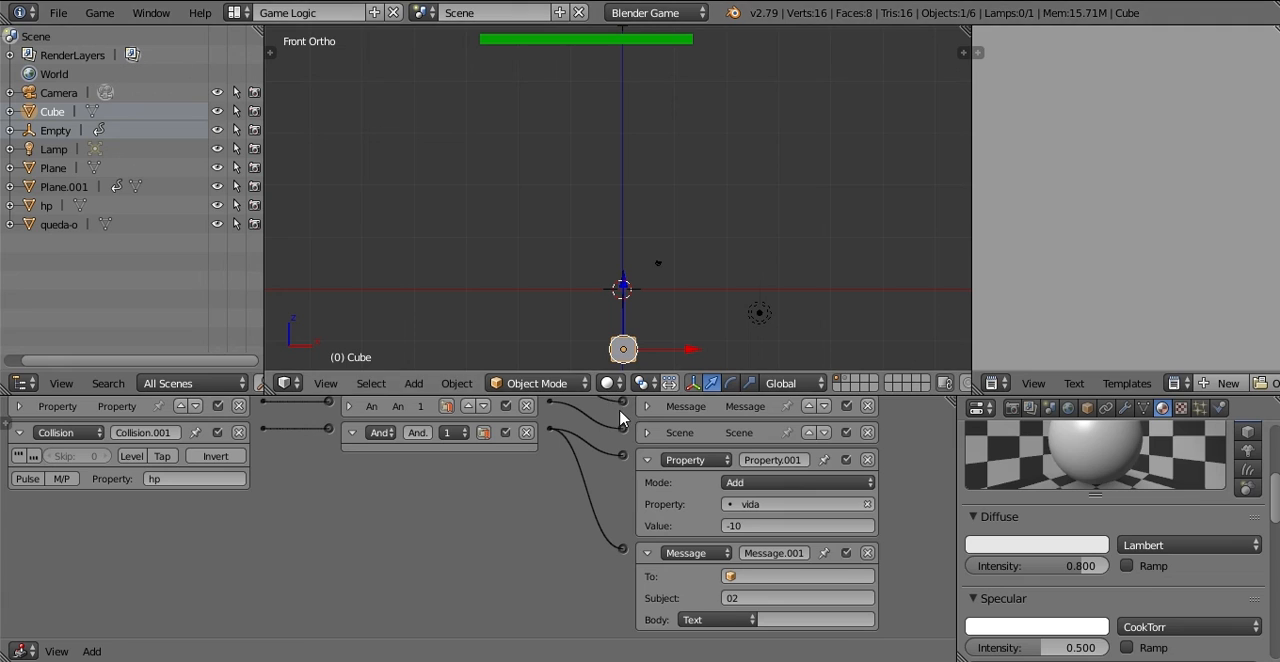
pyautogui.click(647, 461)
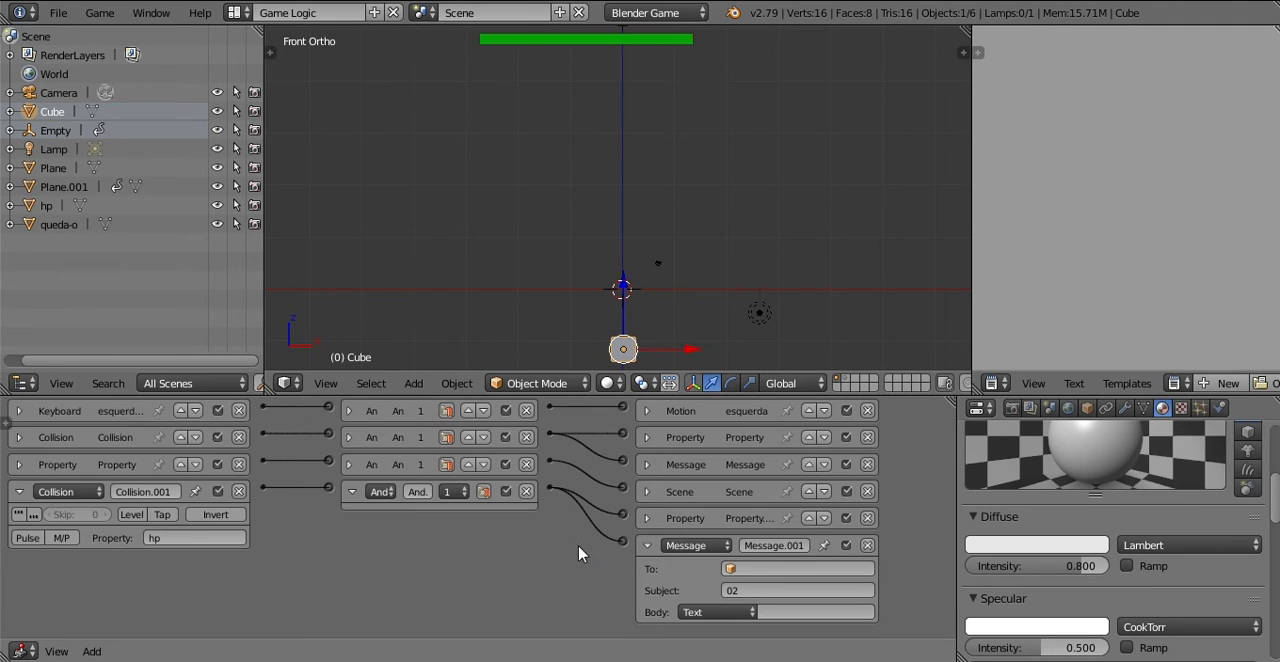
pyautogui.click(647, 545)
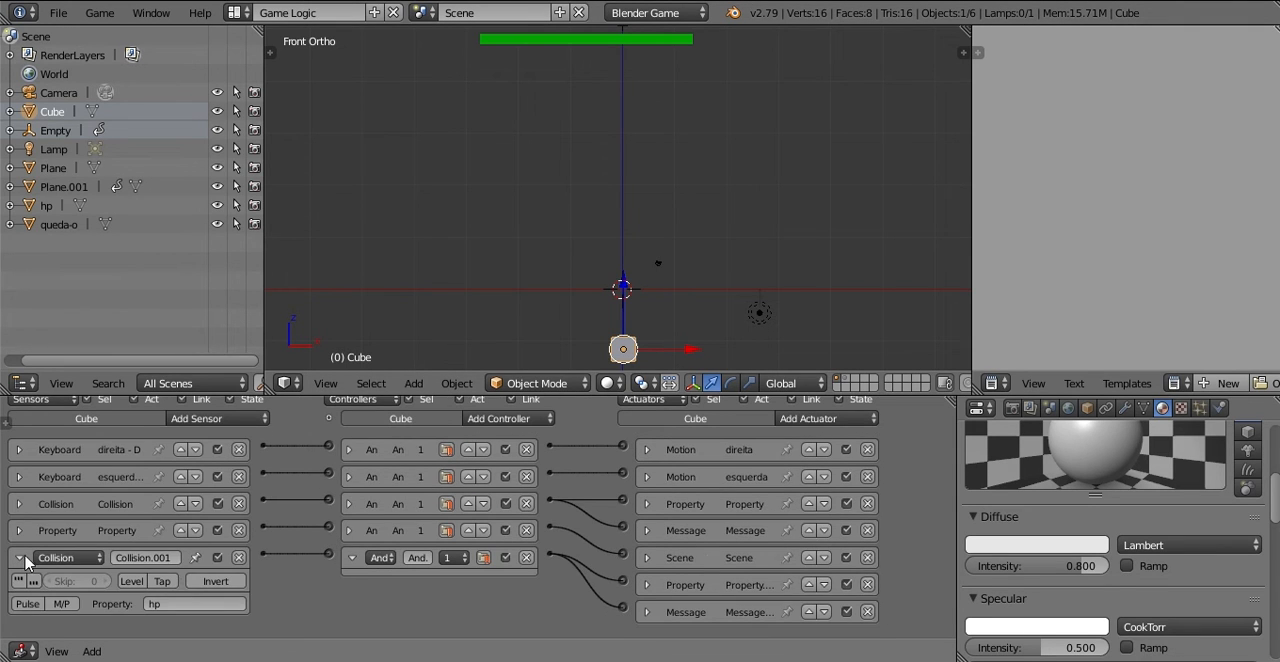
pyautogui.click(21, 558)
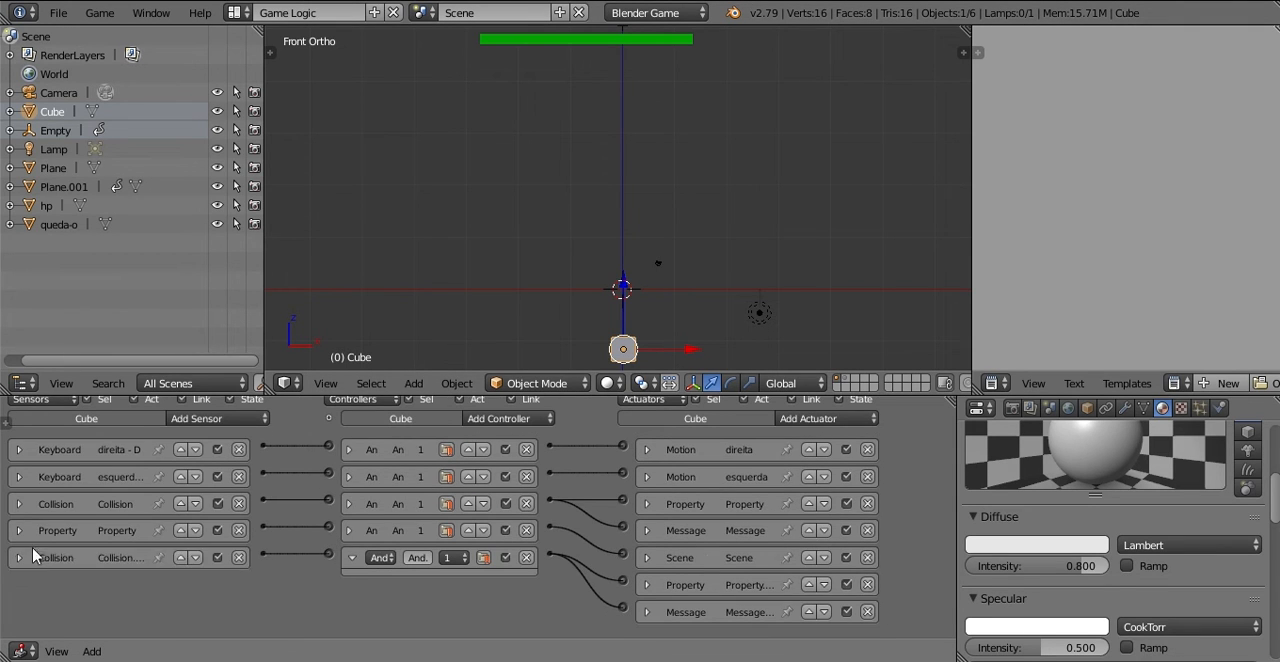
# Step: Select the green life bar, collapse its expanded And controller, and expand its Message actuator to check the subject
pyautogui.rightClick(534, 41)
pyautogui.scroll(1, 290, 420)
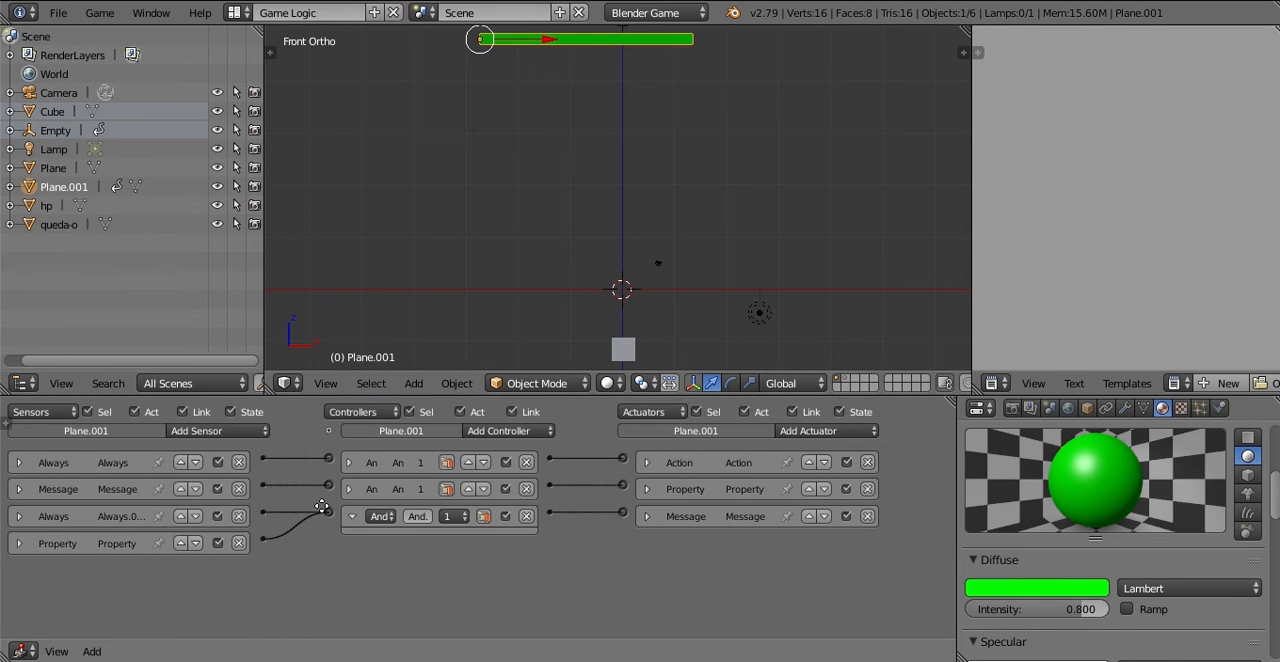
pyautogui.click(352, 517)
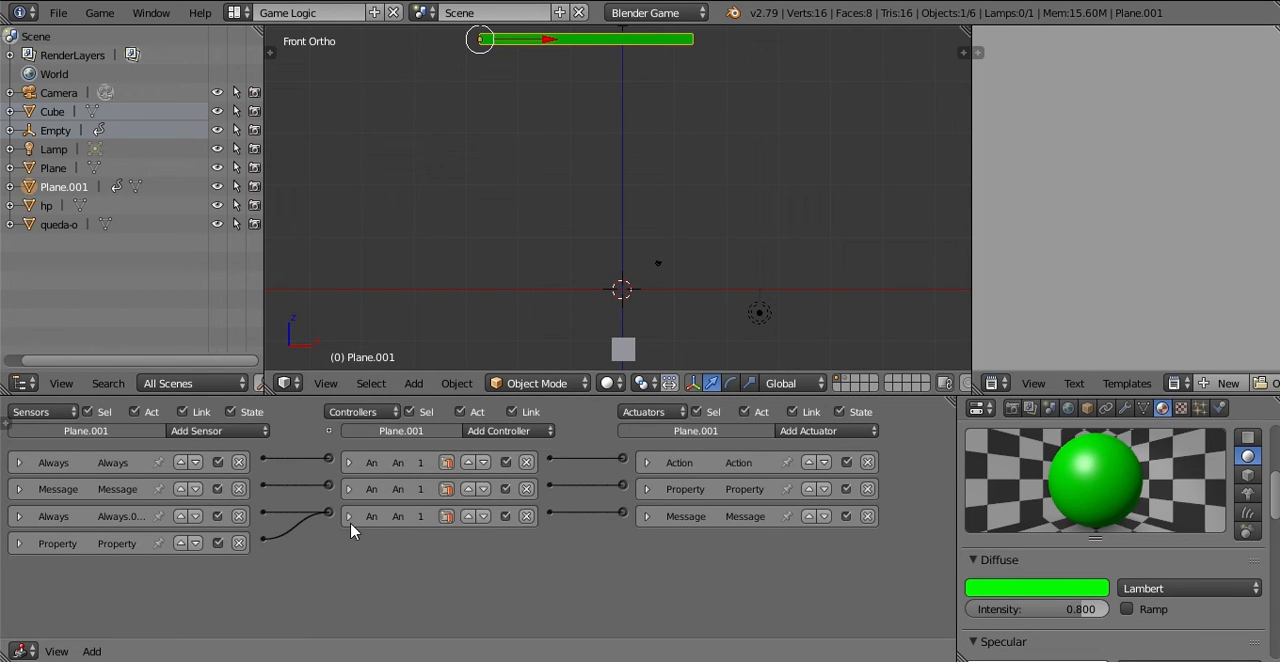
pyautogui.click(644, 517)
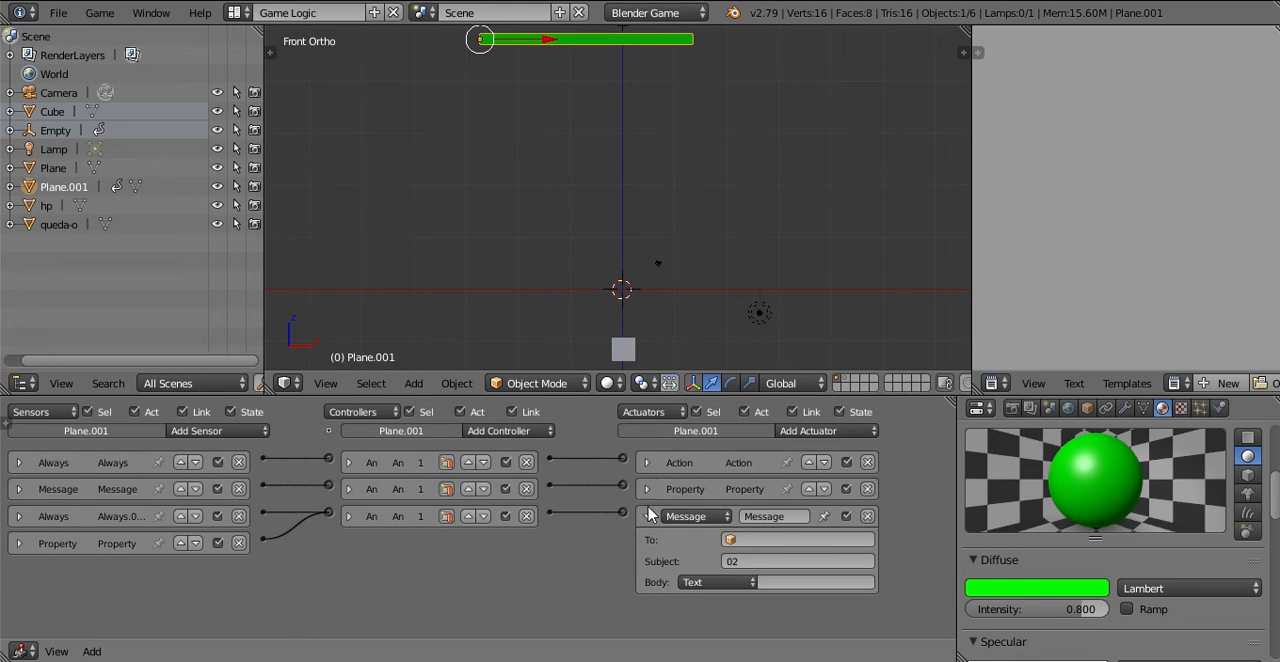
# Step: Collapse the life bar's Message actuator, and change the subject of the cube's second Message actuator to 03
pyautogui.click(647, 518)
pyautogui.rightClick(622, 350)
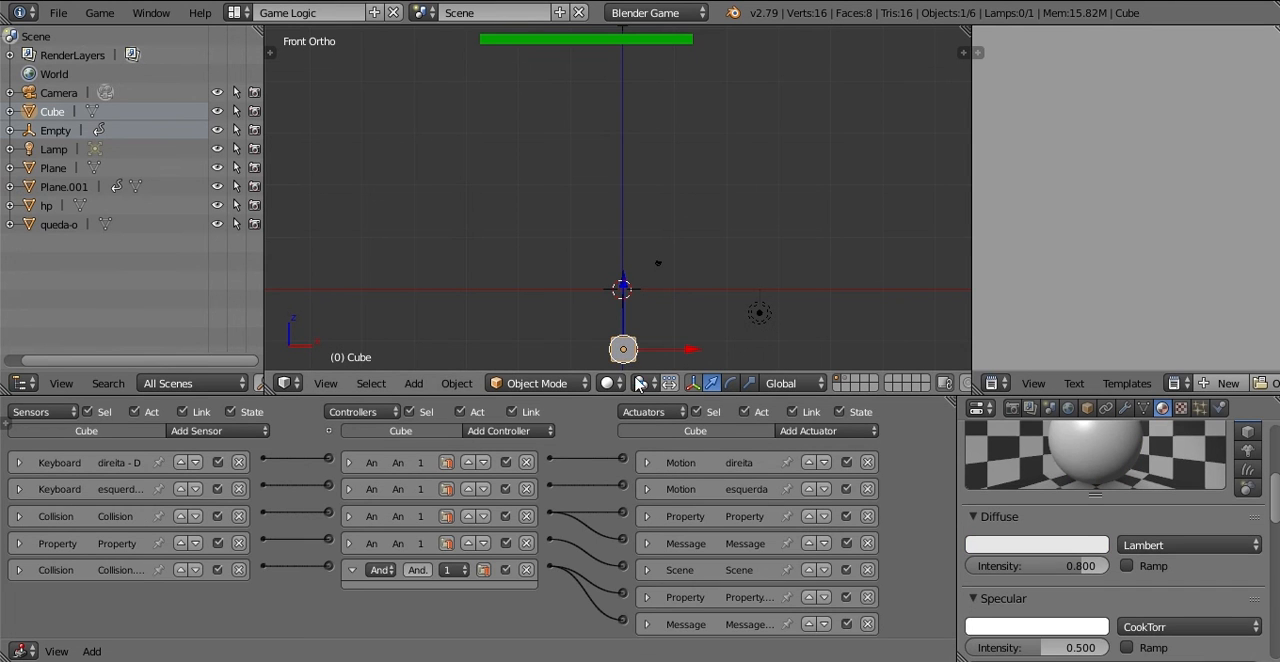
pyautogui.click(647, 624)
pyautogui.scroll(-3, 648, 600)
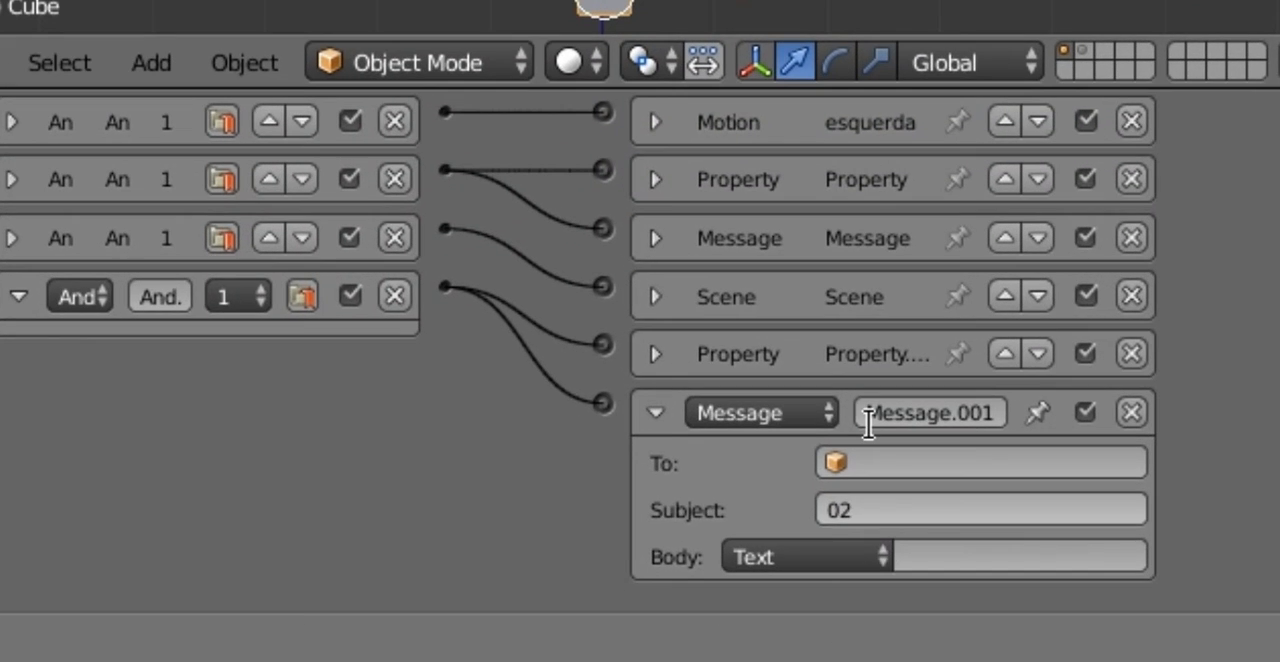
pyautogui.click(868, 509)
pyautogui.write('03')
pyautogui.press('Return')
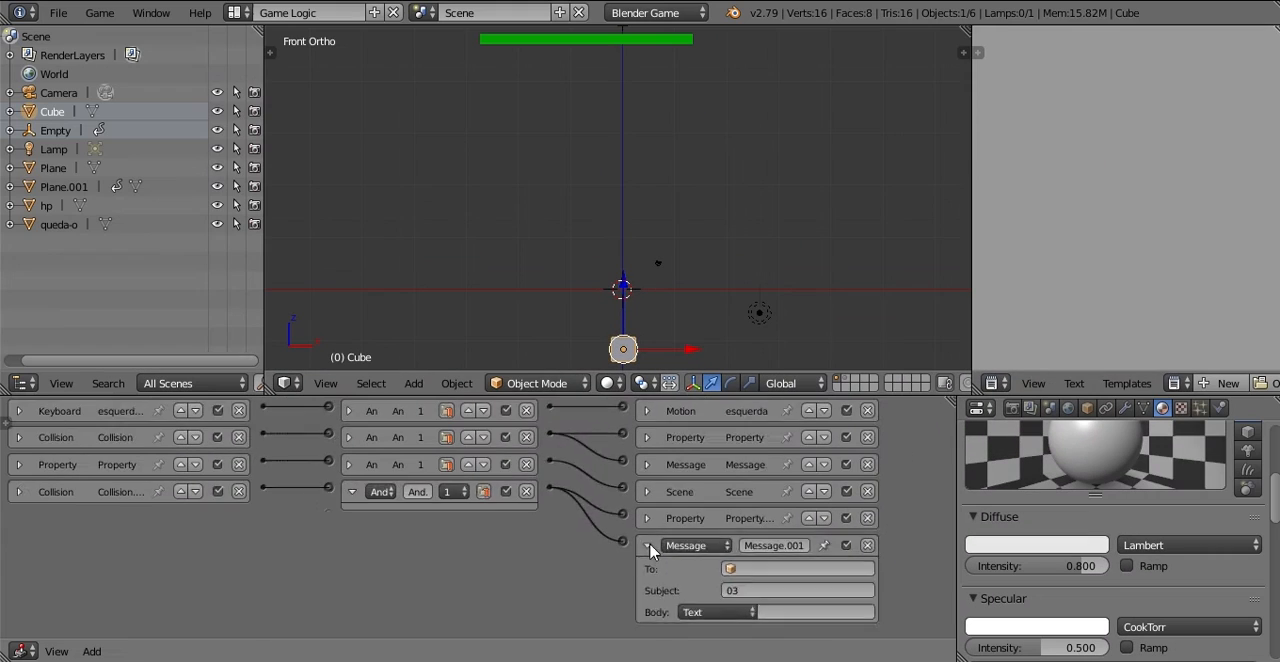
pyautogui.click(650, 414)
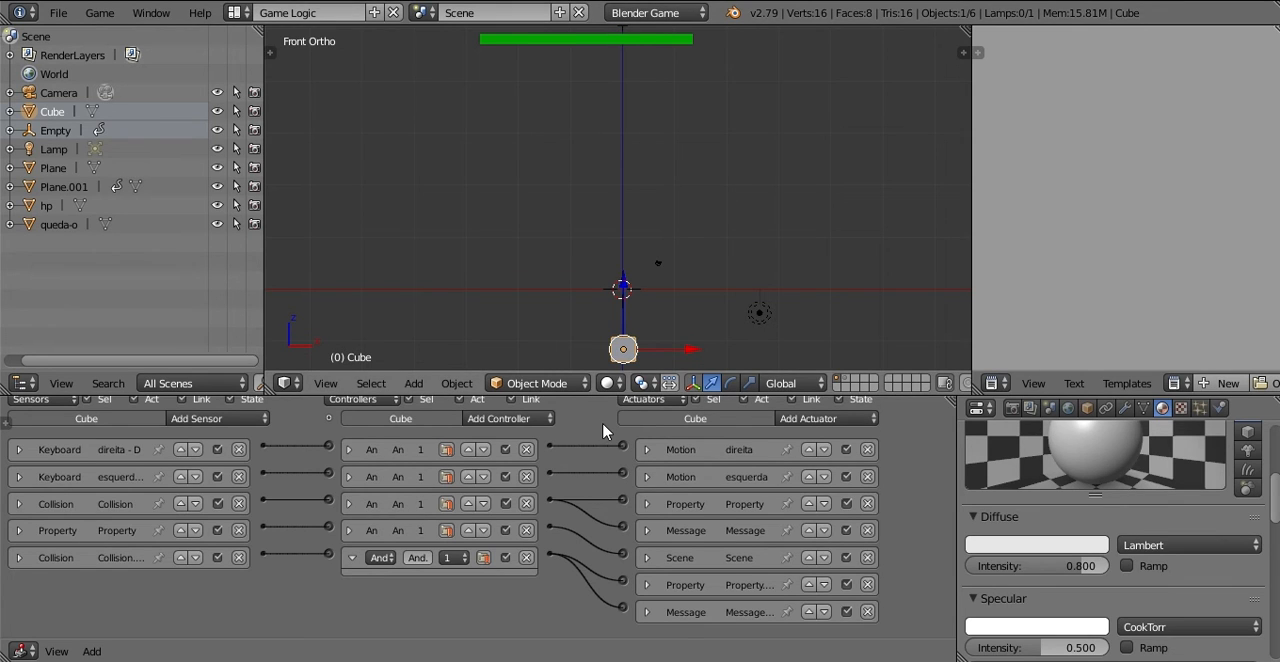
# Step: Add a Message sensor with the subject 03 to the green life bar
pyautogui.rightClick(529, 43)
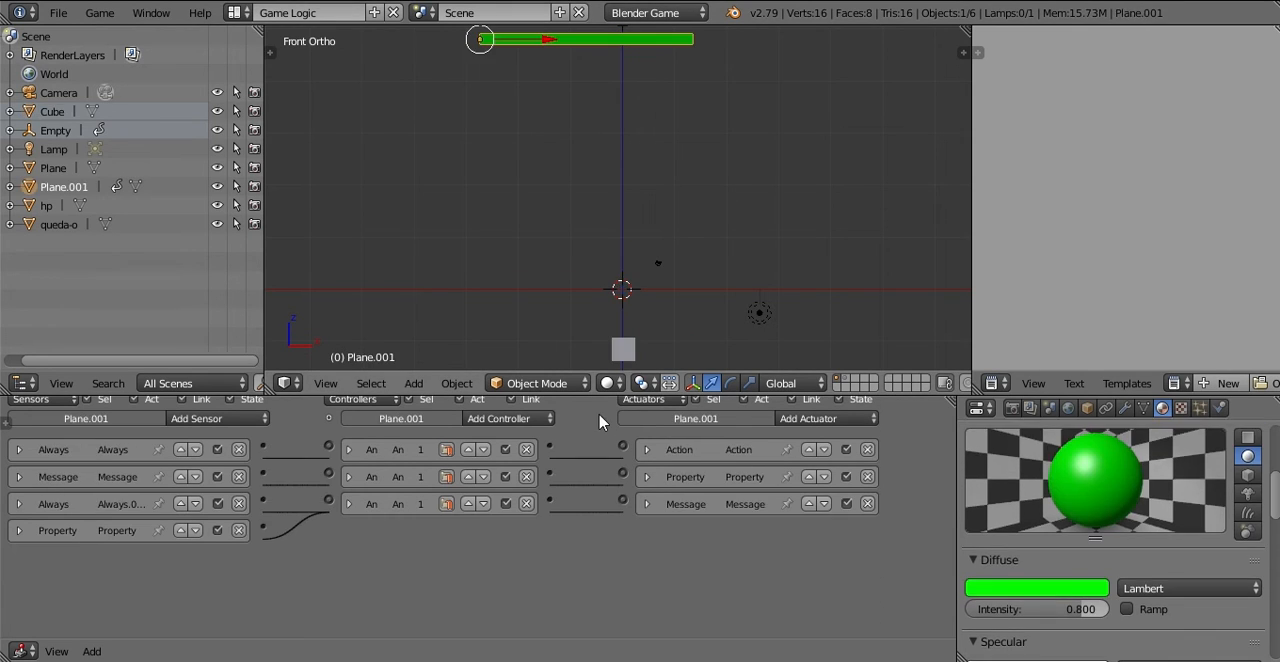
pyautogui.moveTo(572, 525)
pyautogui.mouseDown(button='middle')
pyautogui.moveTo(571, 537)
pyautogui.moveTo(586, 532)
pyautogui.mouseUp(button='middle')
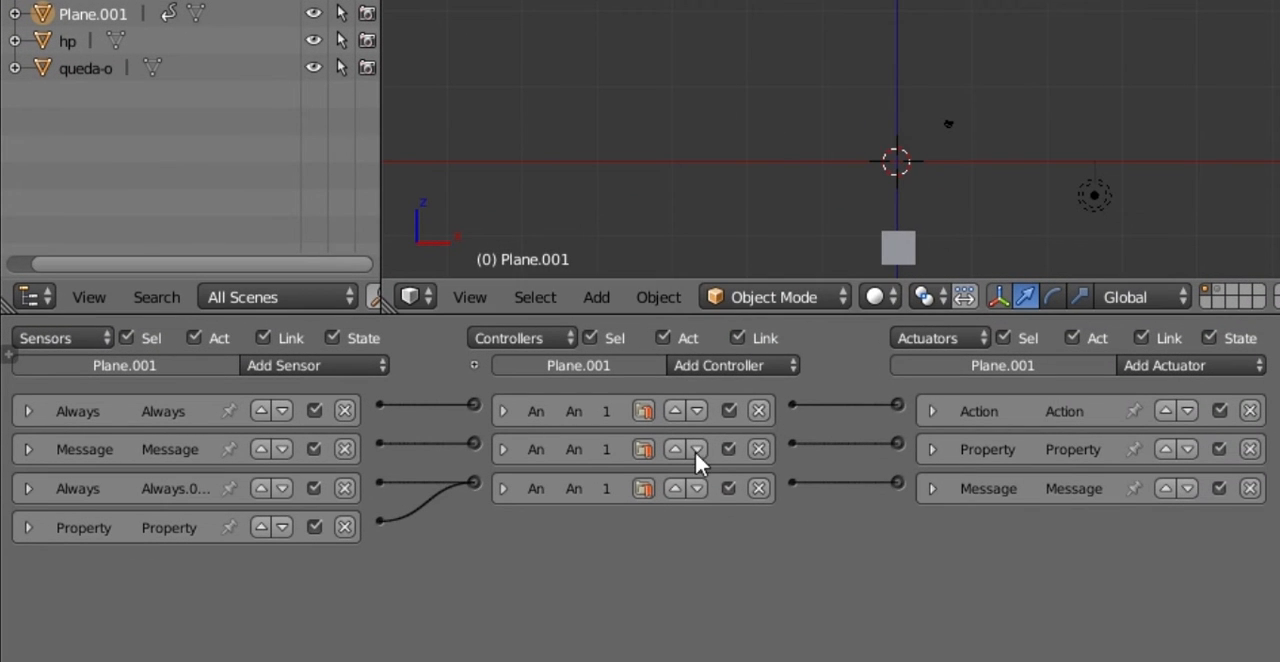
pyautogui.click(333, 366)
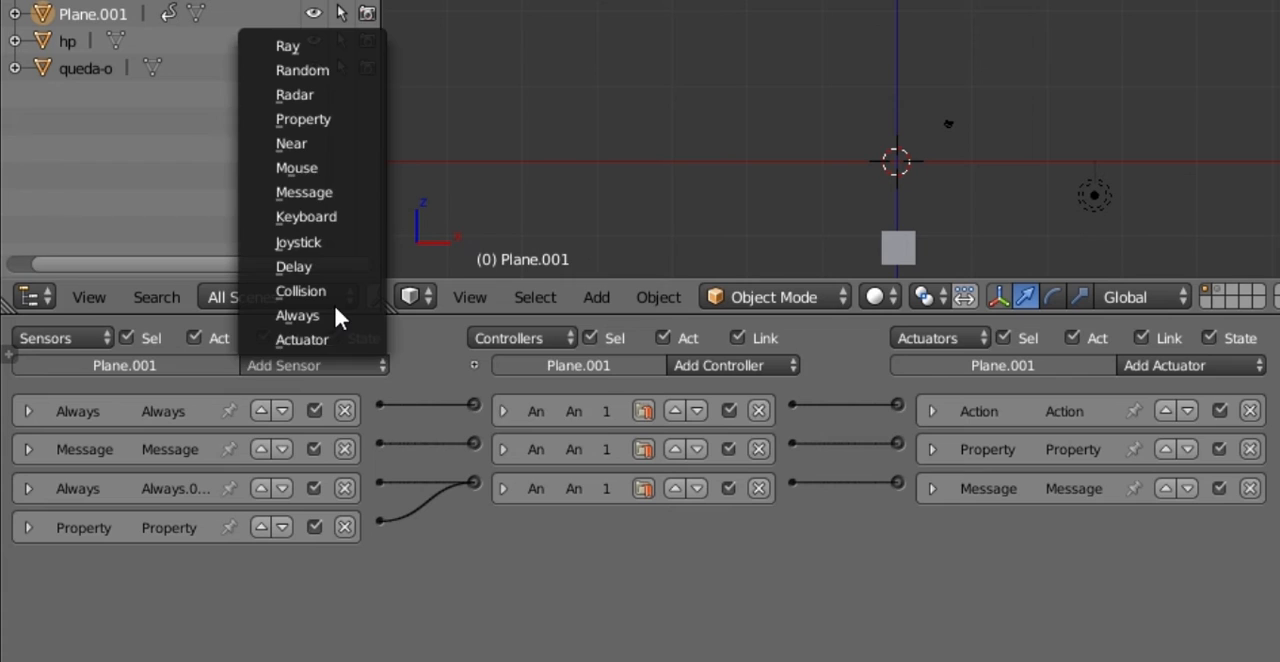
pyautogui.click(320, 189)
pyautogui.click(190, 632)
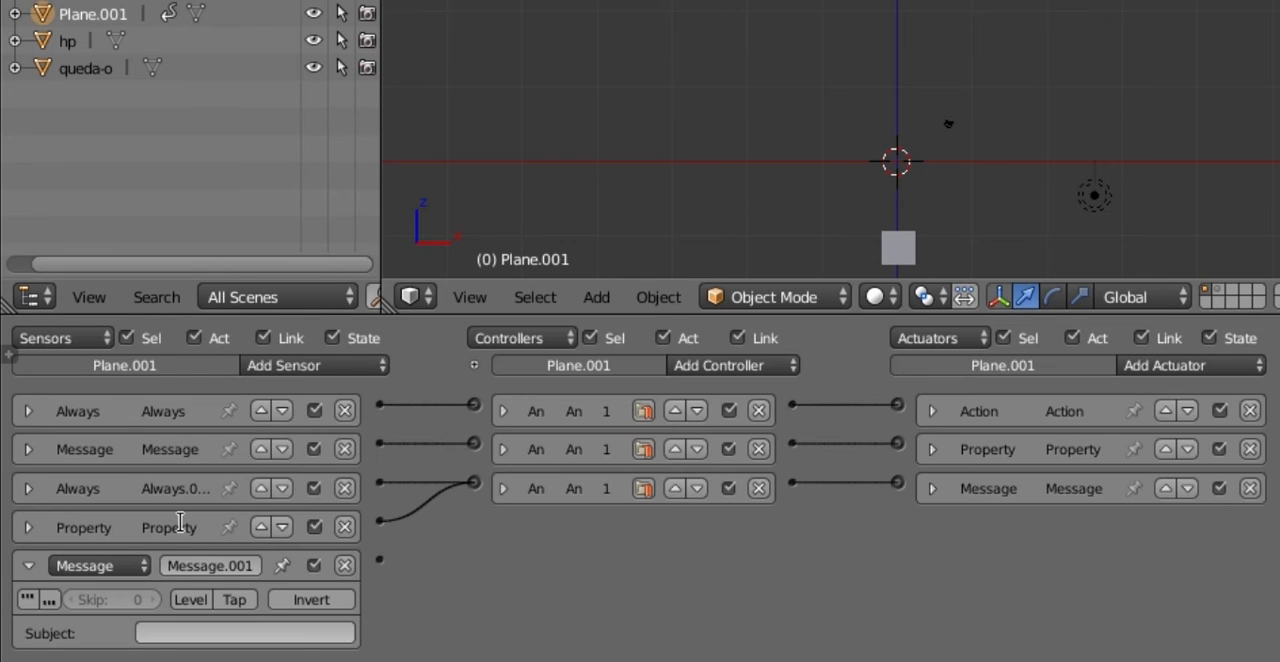
pyautogui.click(27, 565)
pyautogui.click(27, 565)
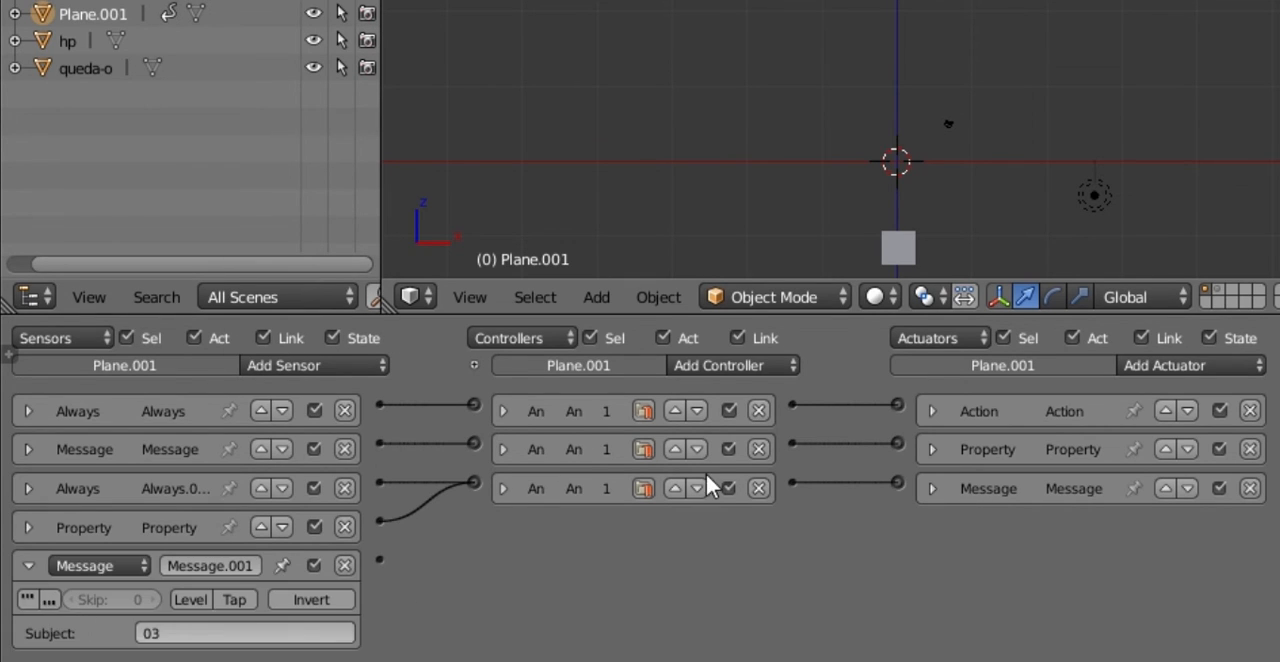
# Step: Add a Property actuator to the life bar and link the new Message sensor to it through a new And controller
pyautogui.click(1183, 362)
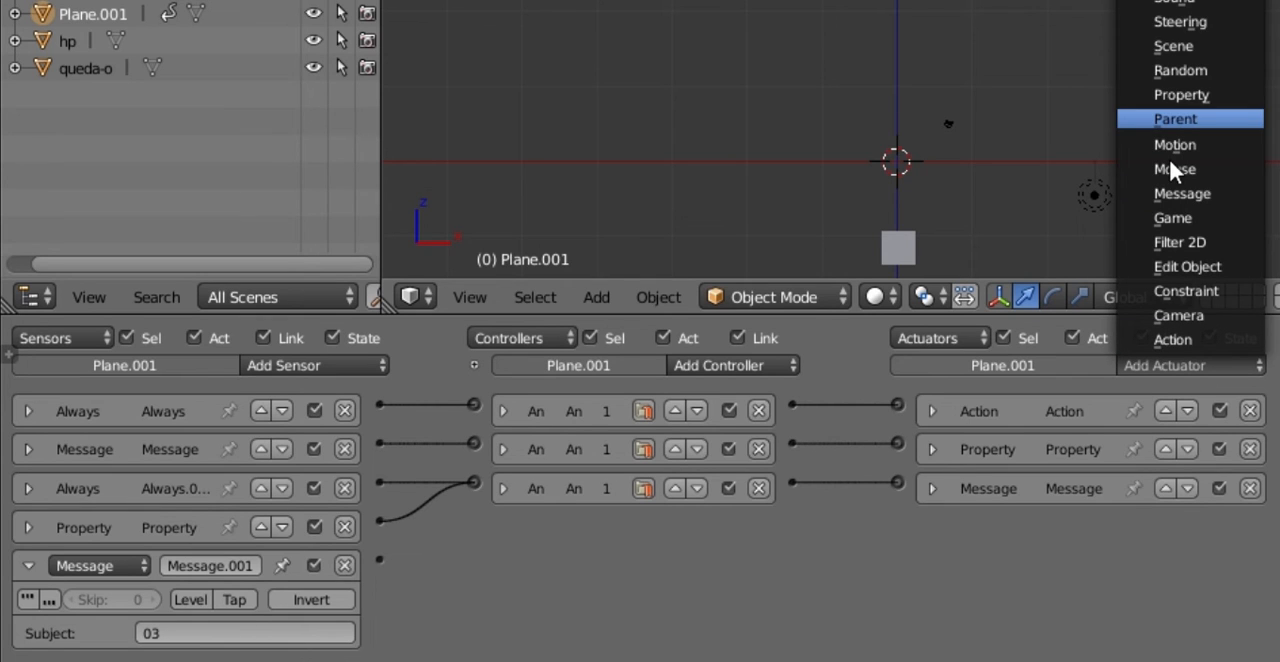
pyautogui.click(1171, 93)
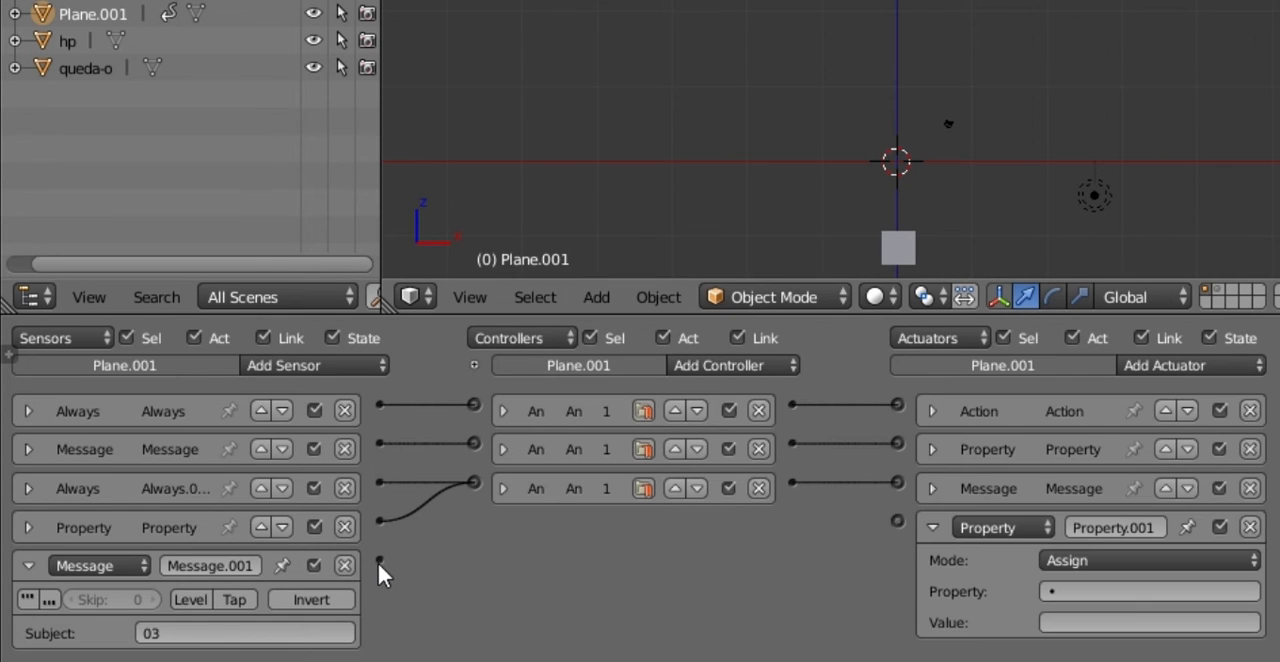
pyautogui.moveTo(377, 560); pyautogui.dragTo(897, 520)
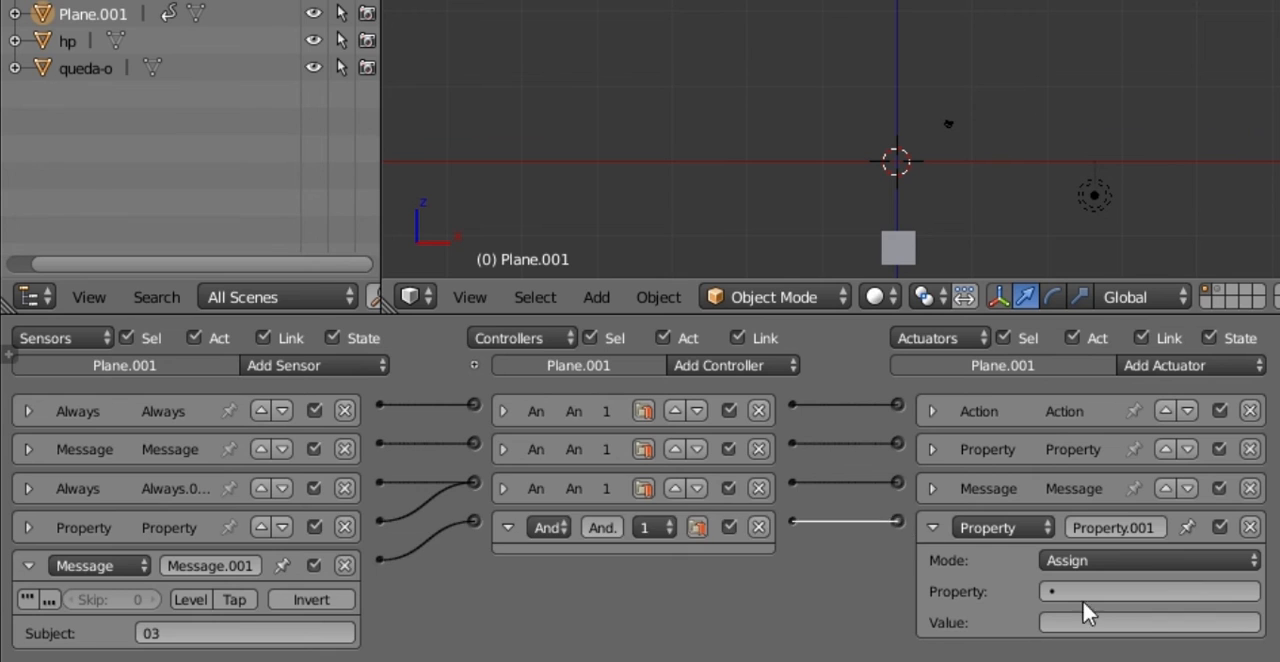
# Step: Set the new Property actuator to Add mode on the property vida with a value of -10, and collapse it and the new Message sensor
pyautogui.click(1130, 561)
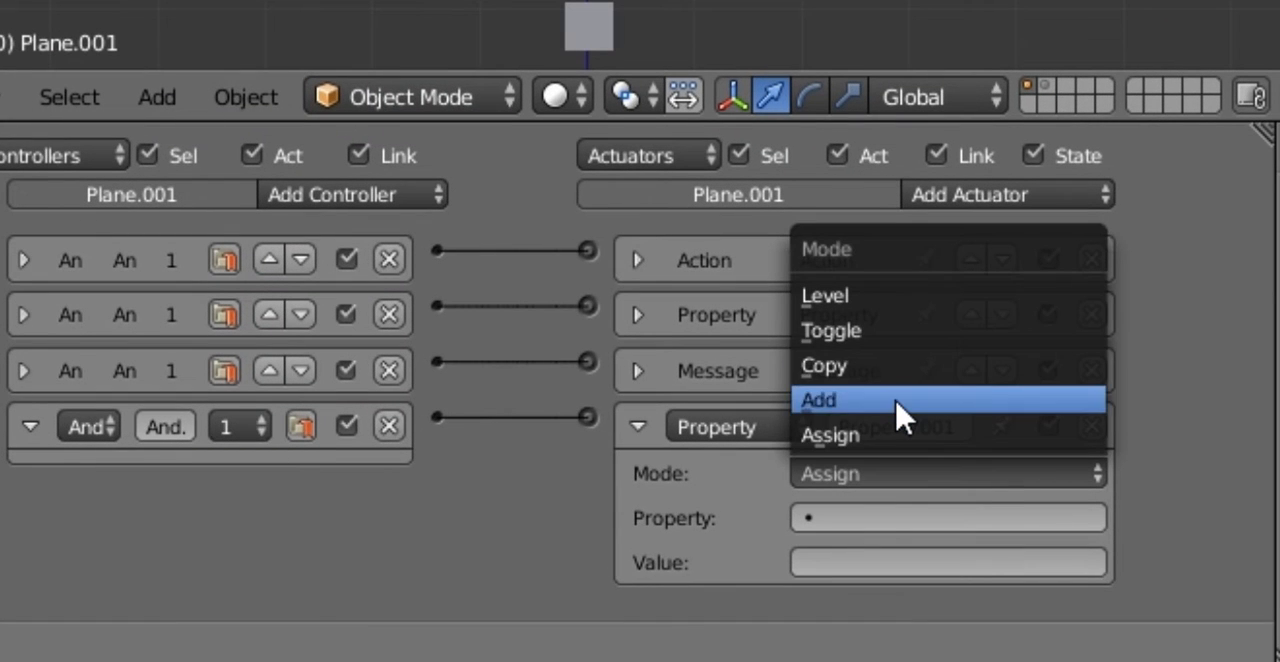
pyautogui.click(897, 400)
pyautogui.click(850, 518)
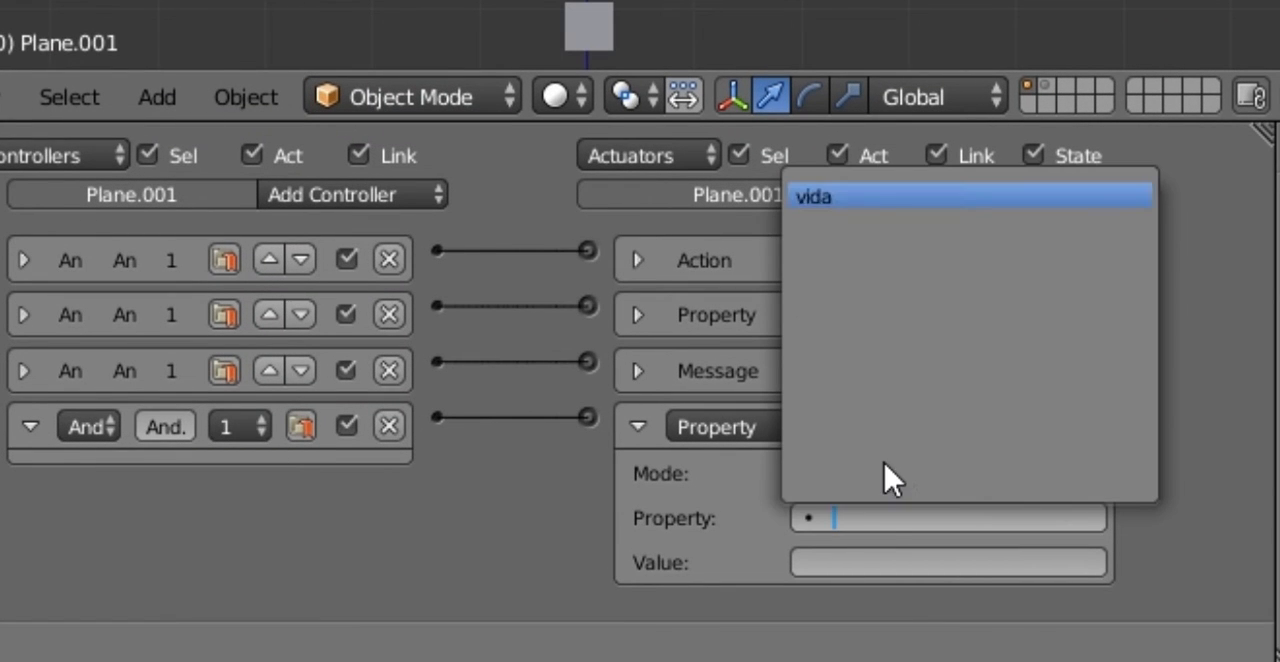
pyautogui.press('Return')
pyautogui.click(860, 565)
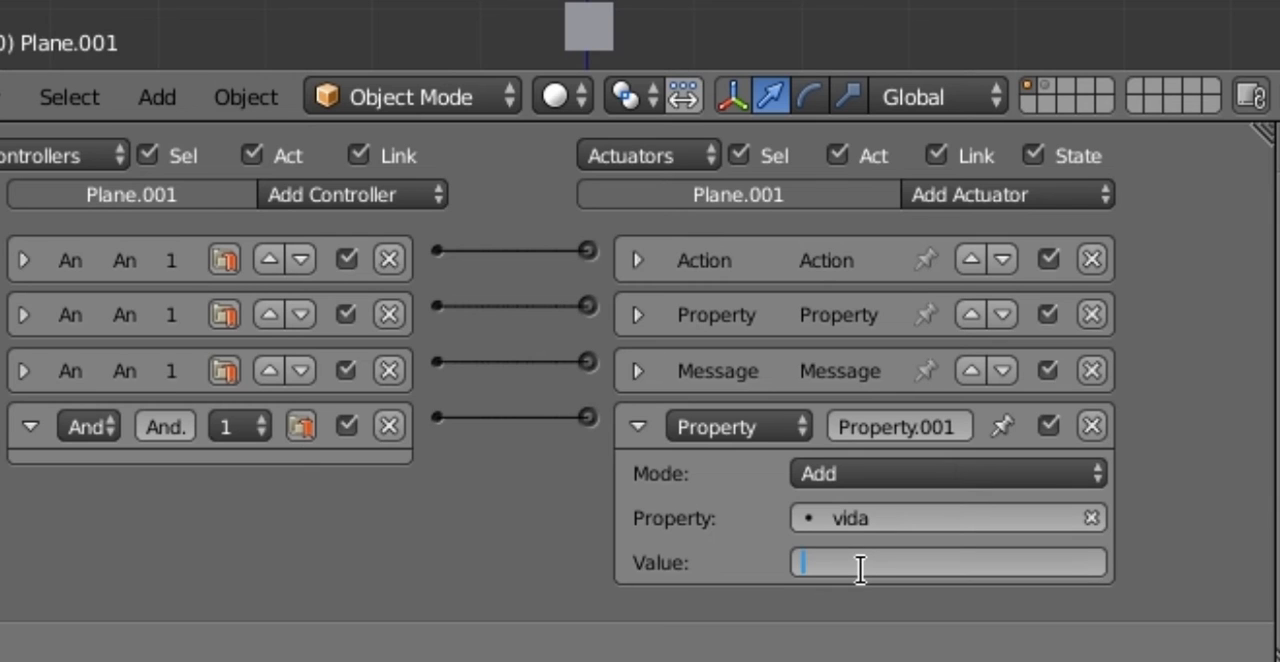
pyautogui.write('-10')
pyautogui.press('Return')
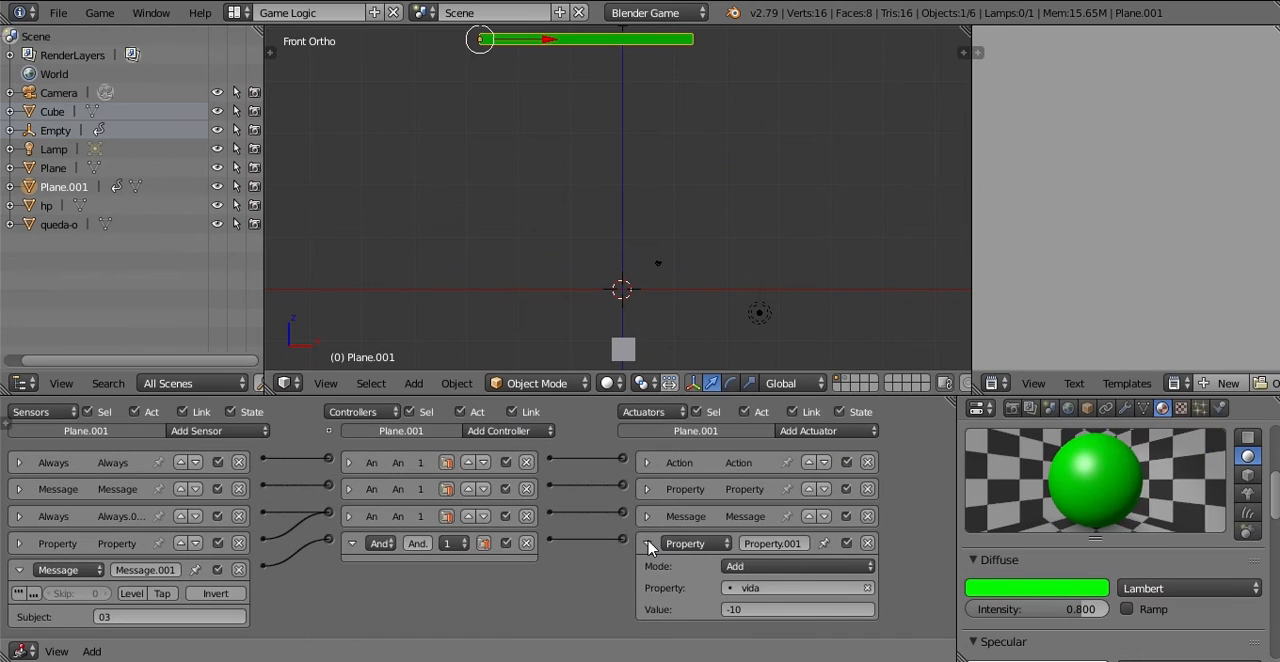
pyautogui.click(638, 427)
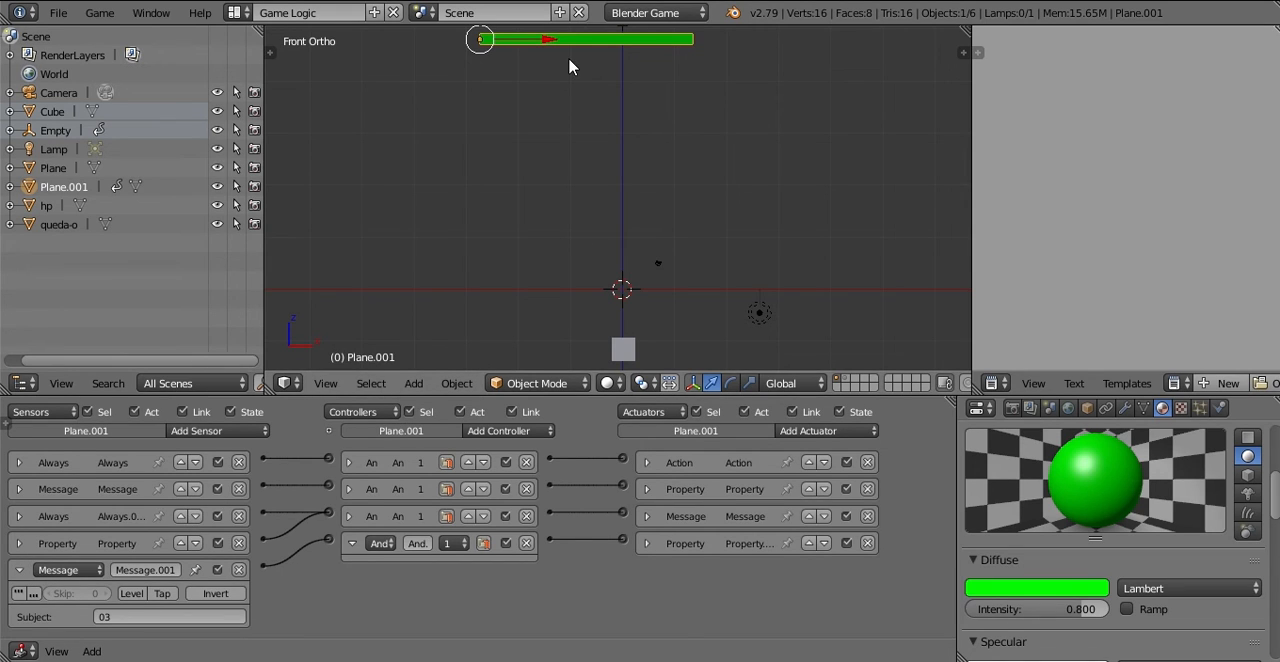
pyautogui.click(19, 571)
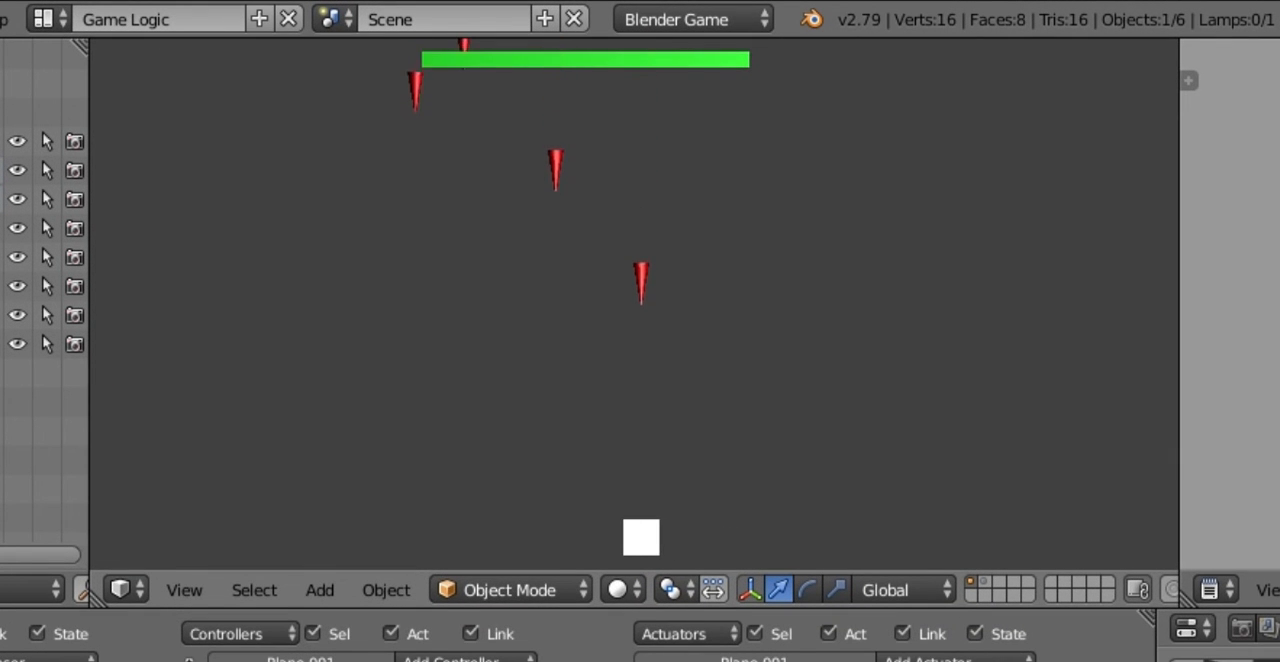
# Step: Test the running game by moving the cube sideways into falling red cones and green spheres, and end the game
pyautogui.press('Left')
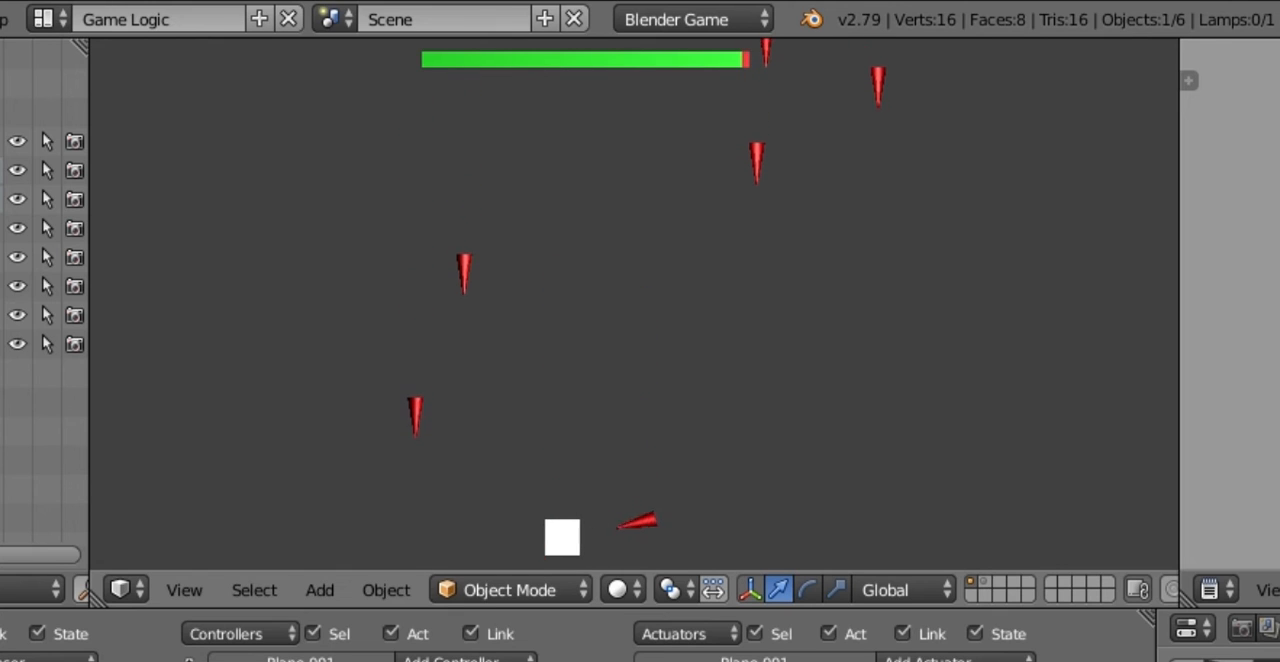
pyautogui.press('Right')
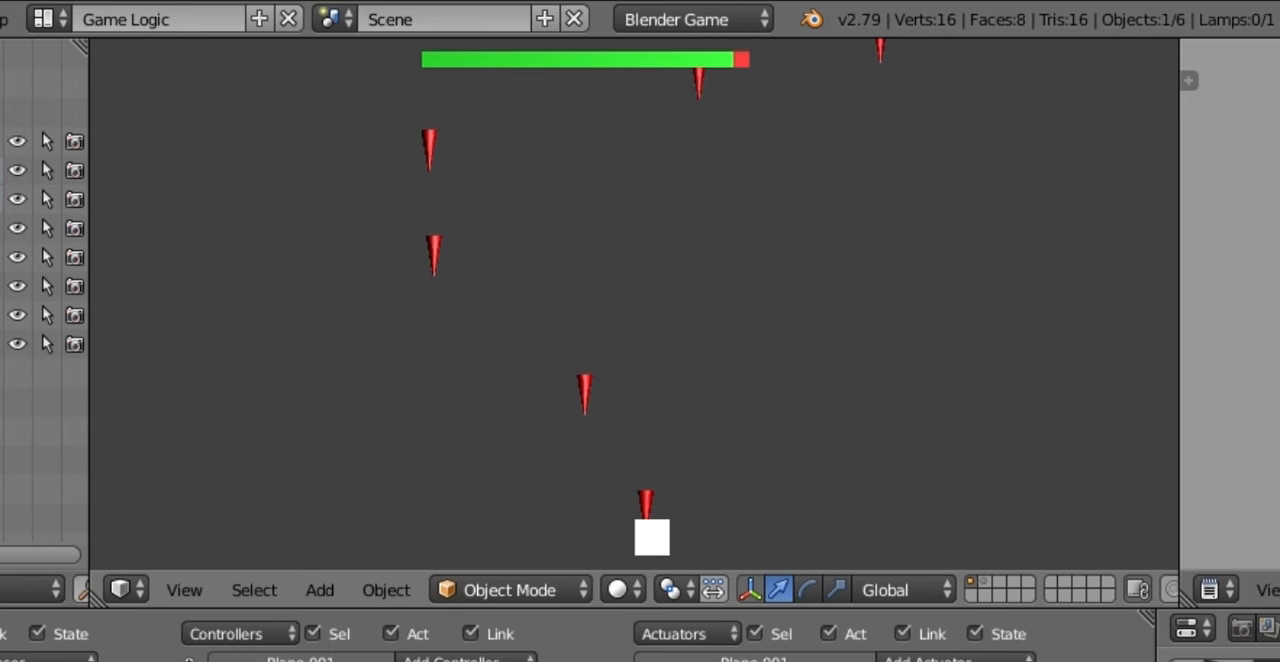
pyautogui.press('Right')
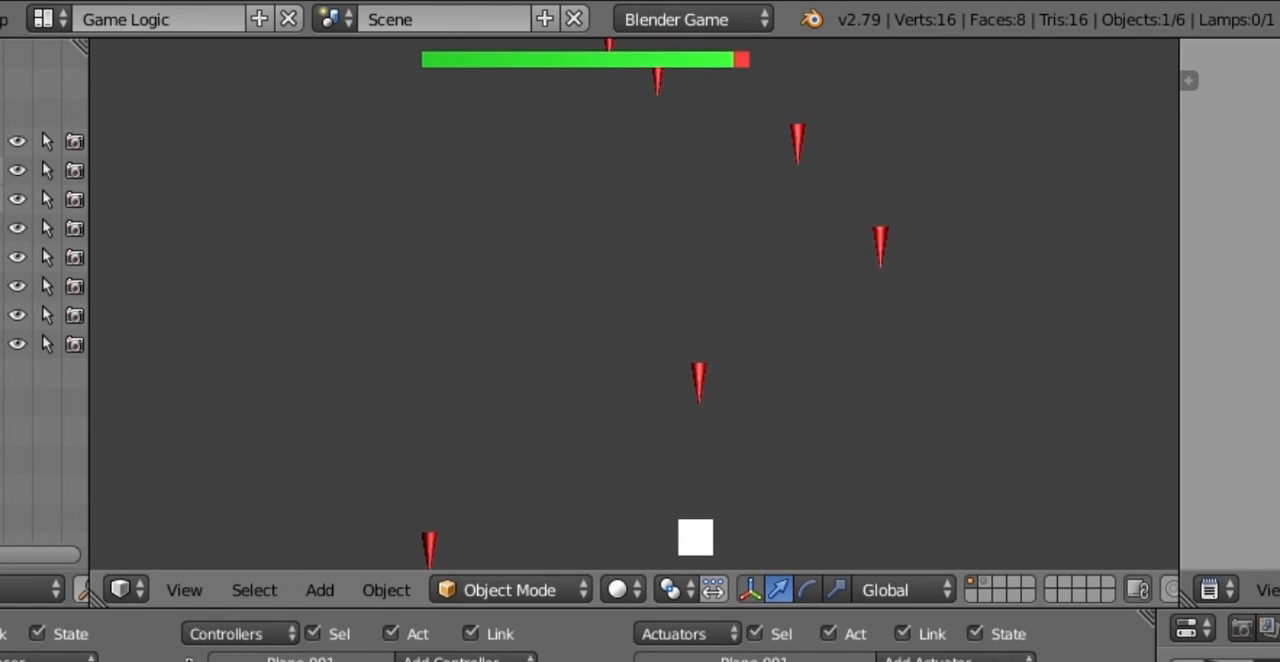
pyautogui.press('Left')
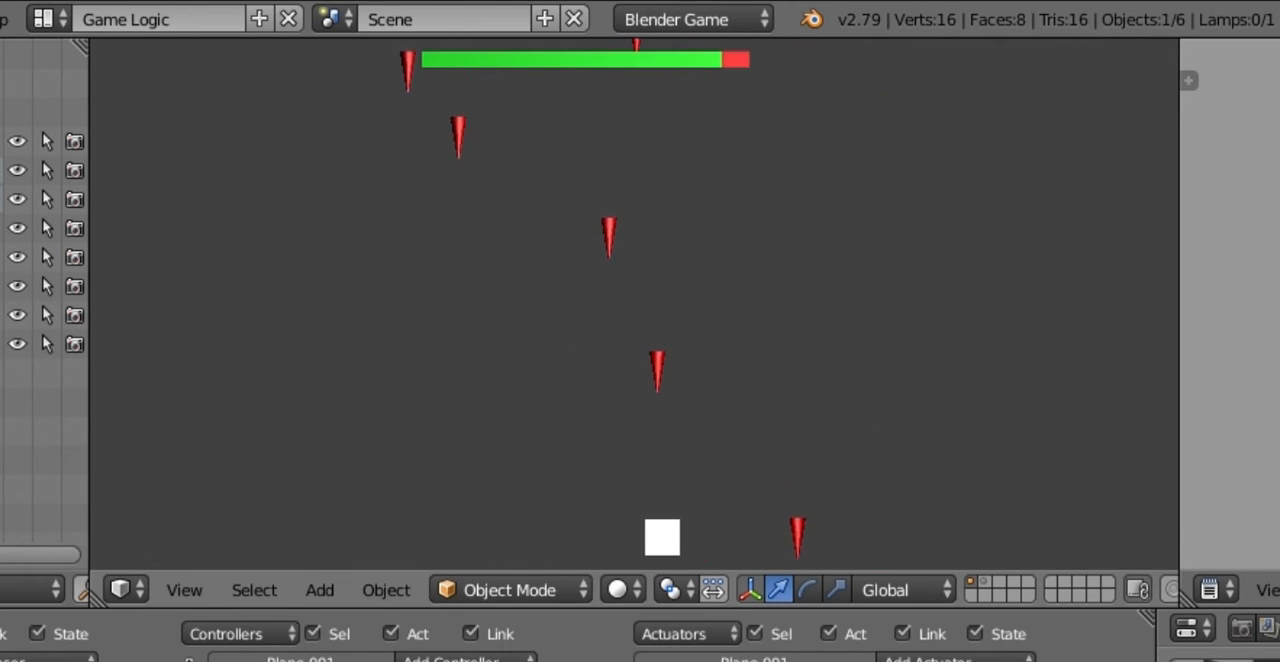
pyautogui.press('Left')
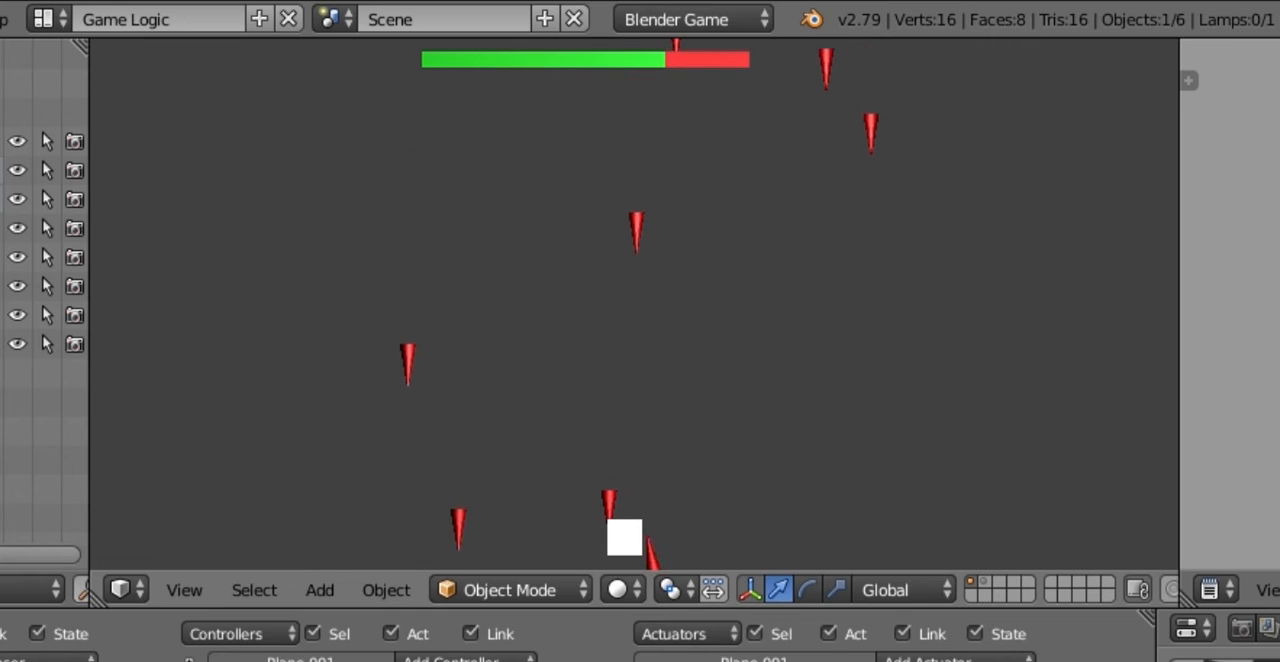
pyautogui.press('Right')
pyautogui.press('Right')
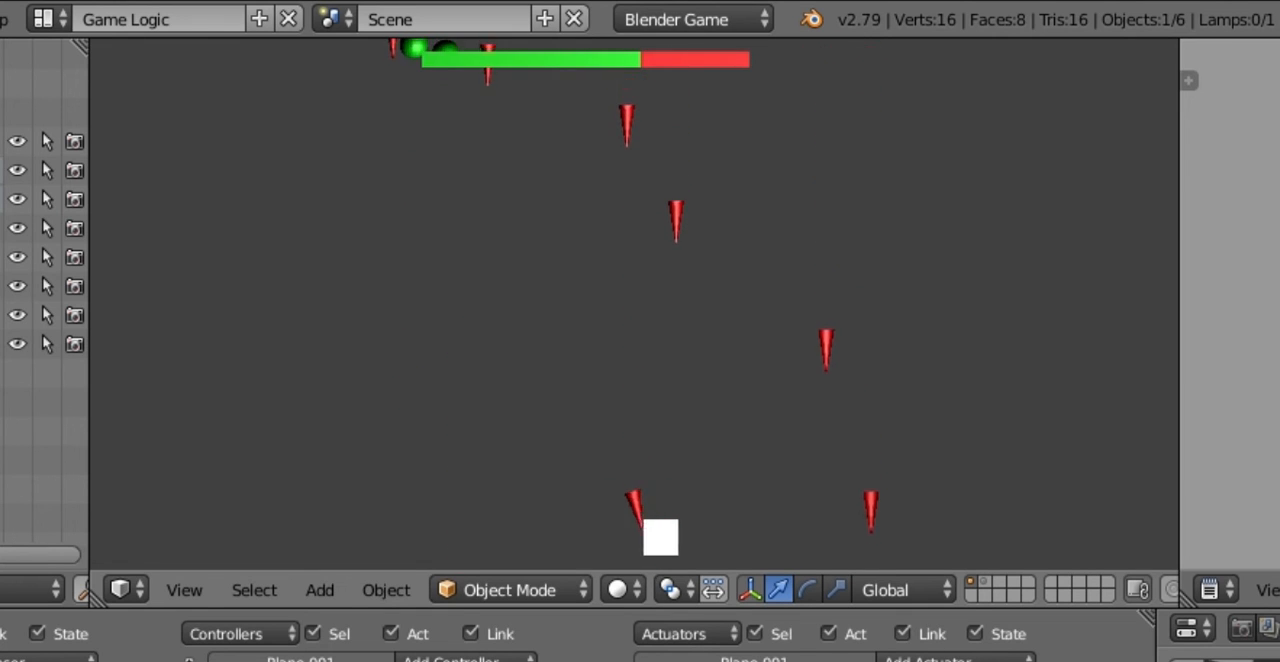
pyautogui.press('Left')
pyautogui.press('Right')
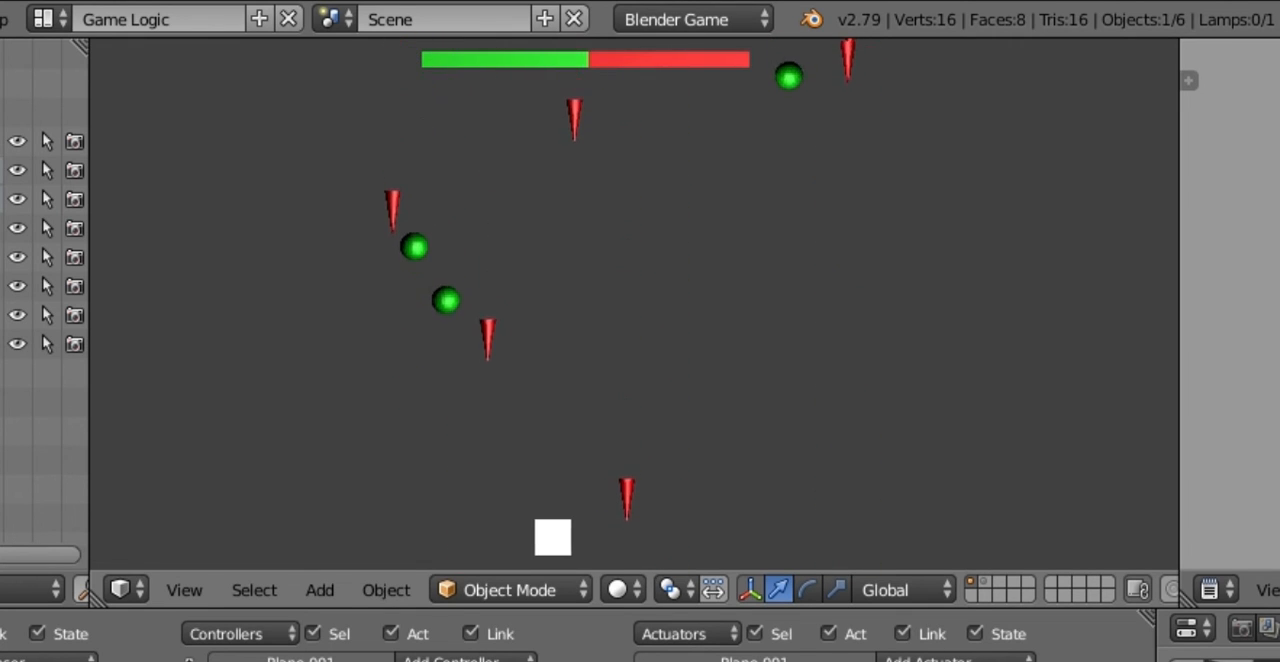
pyautogui.press('Right')
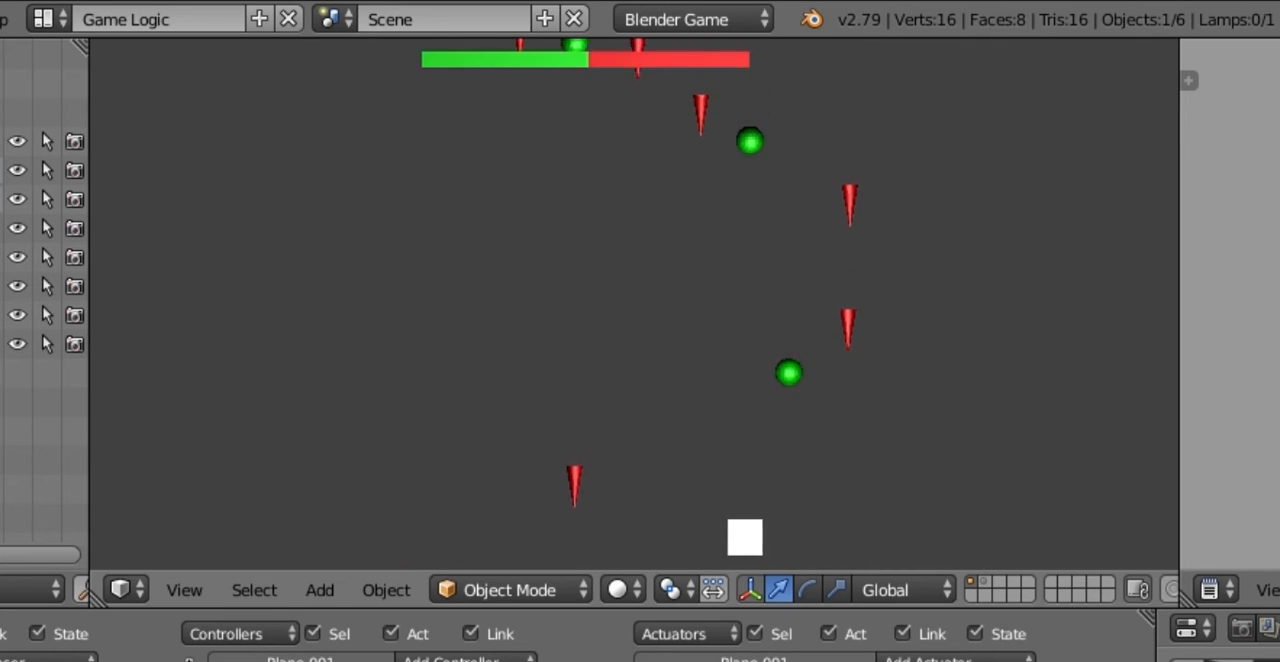
pyautogui.press('Left')
pyautogui.press('Left')
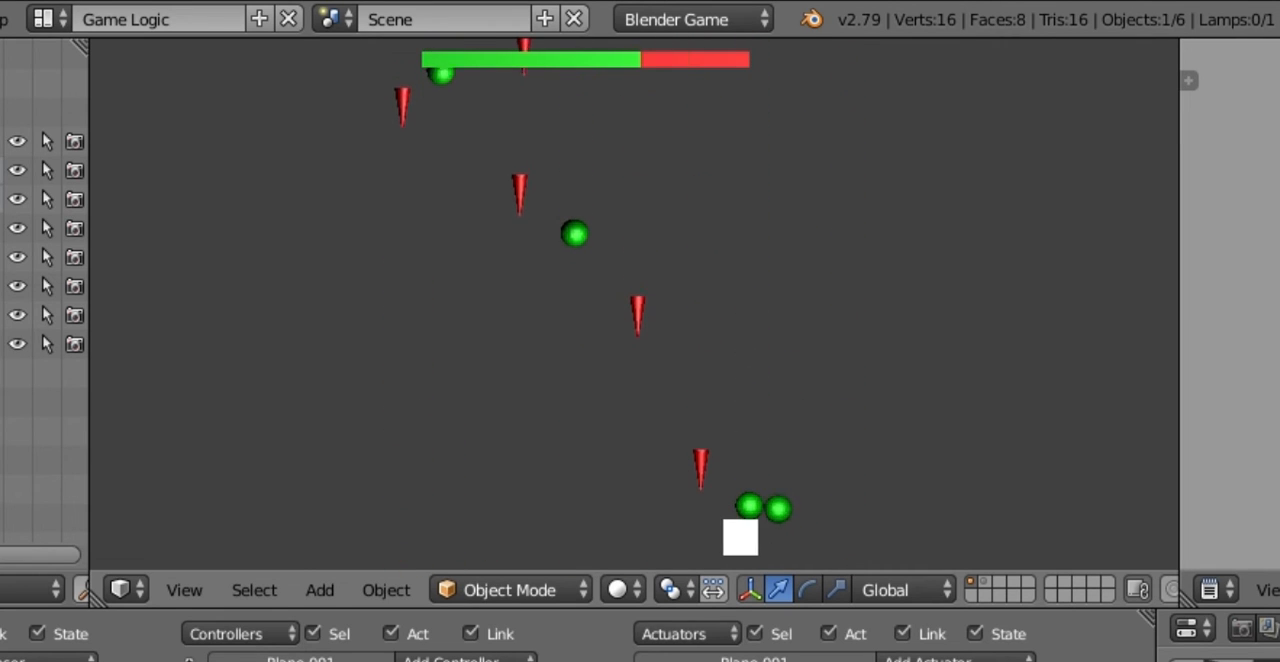
pyautogui.press('Left')
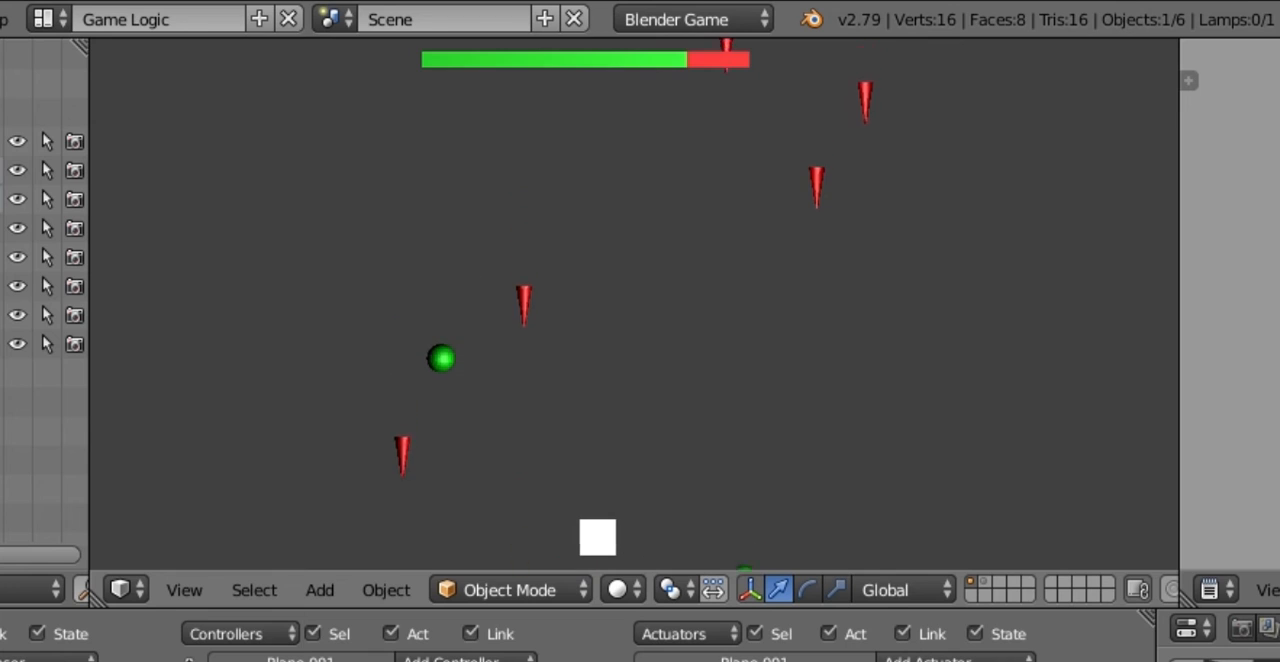
pyautogui.press('Right')
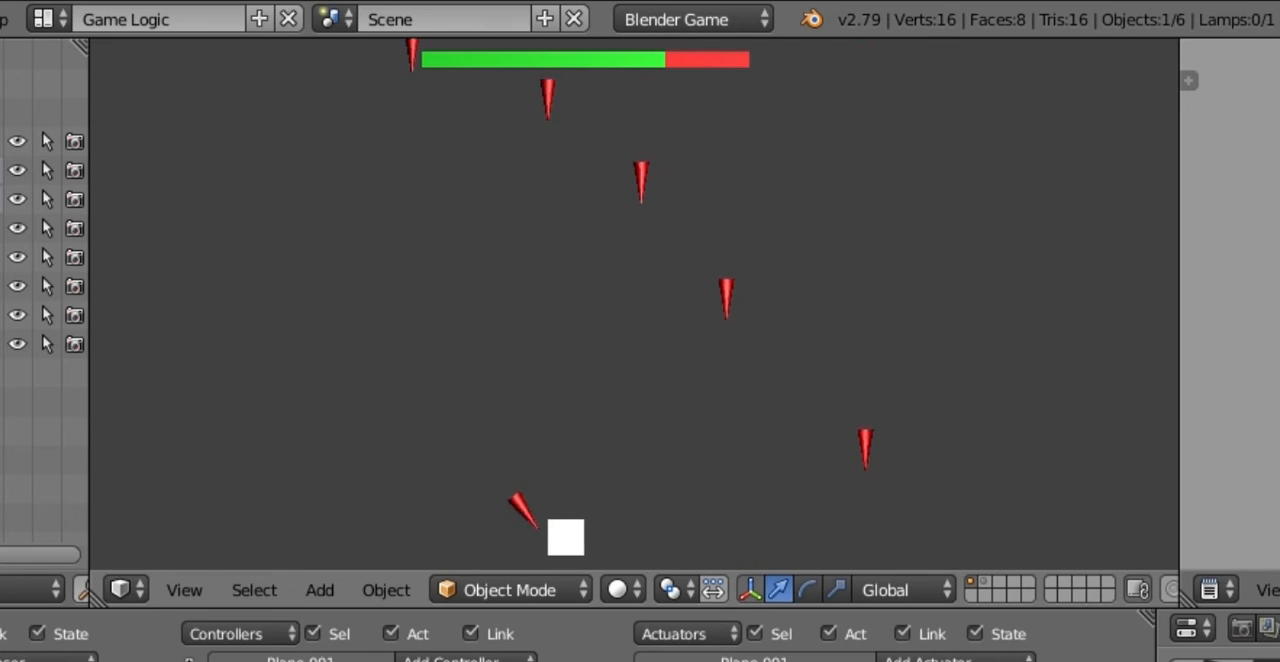
pyautogui.press('Right')
pyautogui.press('Right')
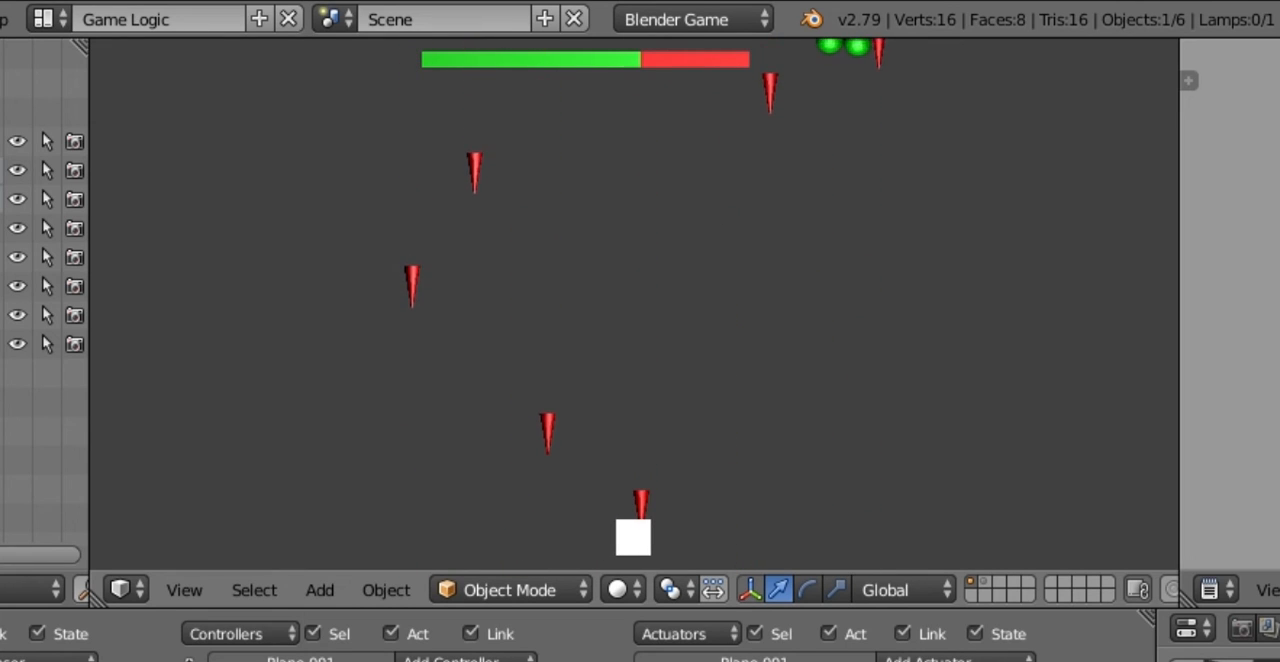
pyautogui.press('Right')
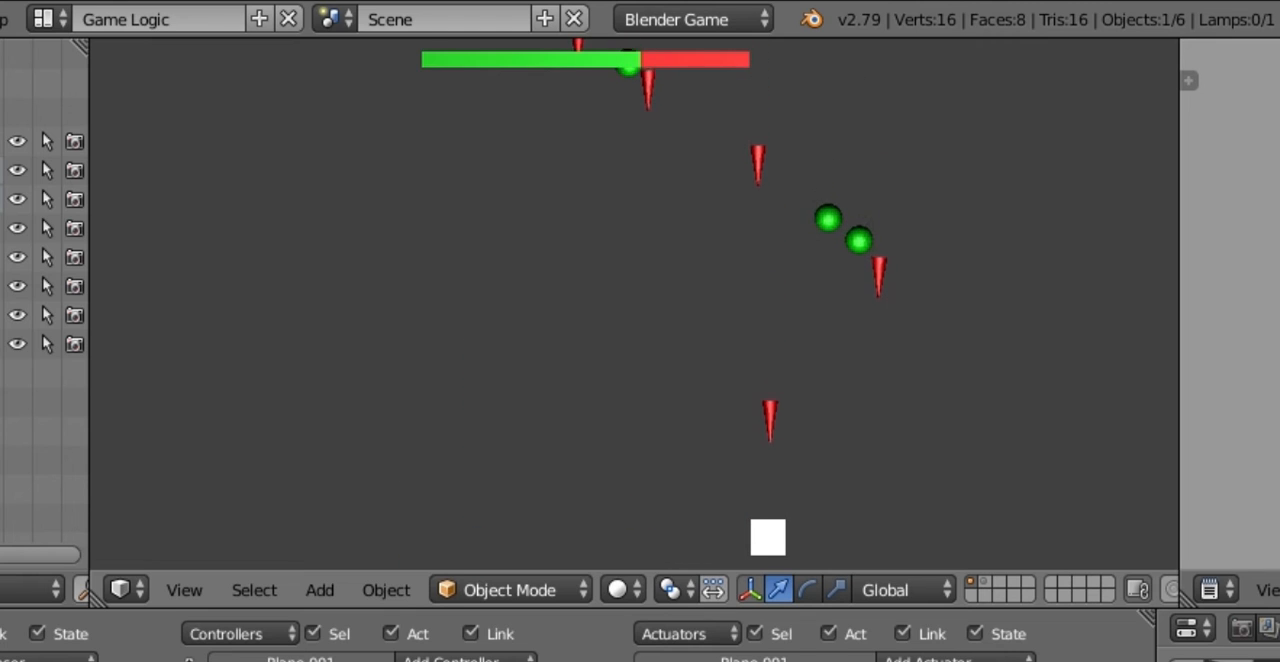
pyautogui.press('Right')
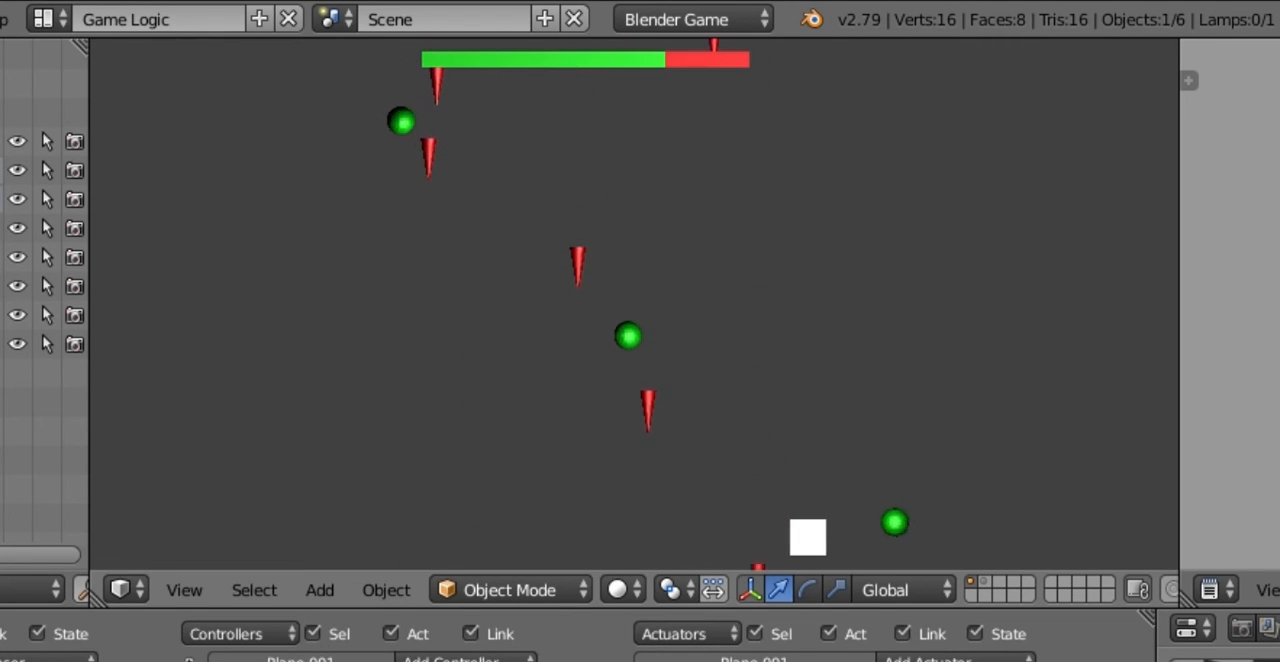
pyautogui.press('Left')
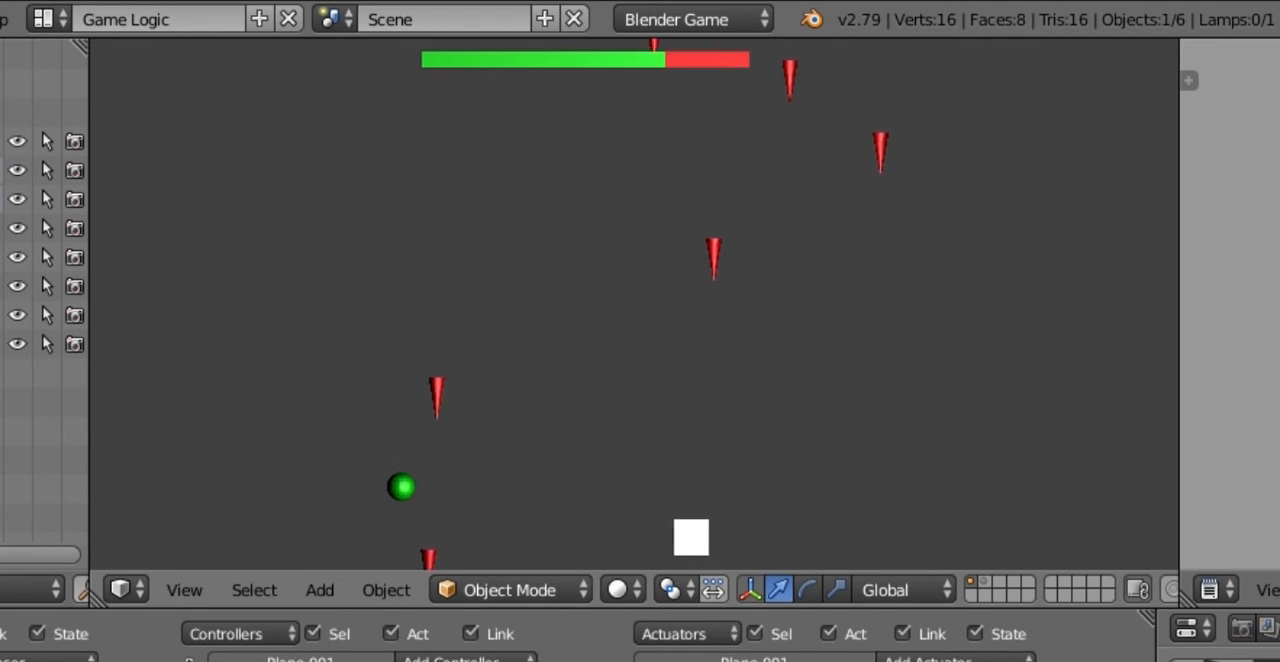
pyautogui.press('Right')
pyautogui.press('Left')
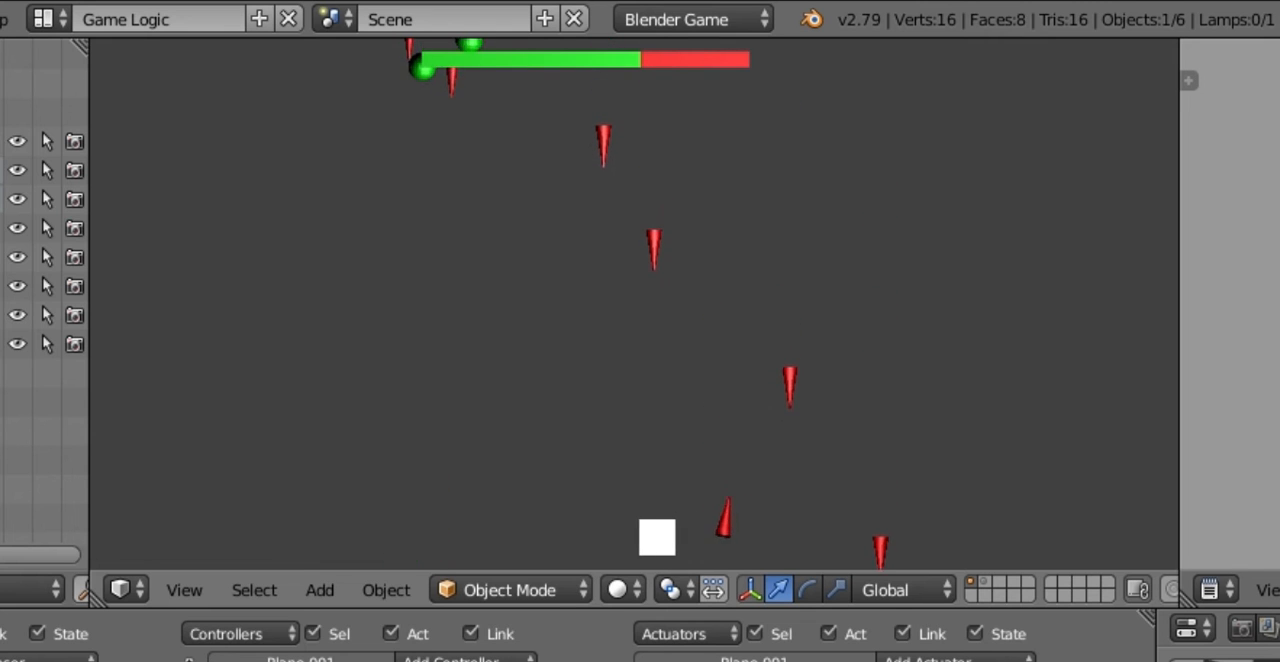
pyautogui.press('Left')
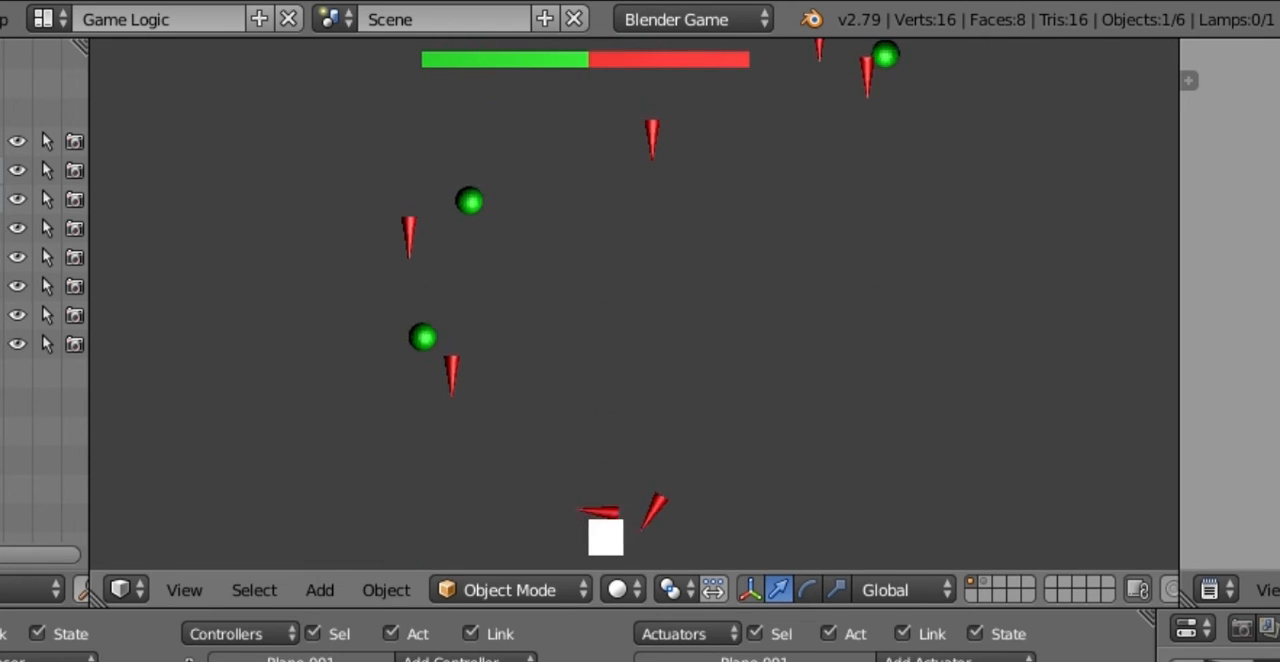
pyautogui.press('Escape')
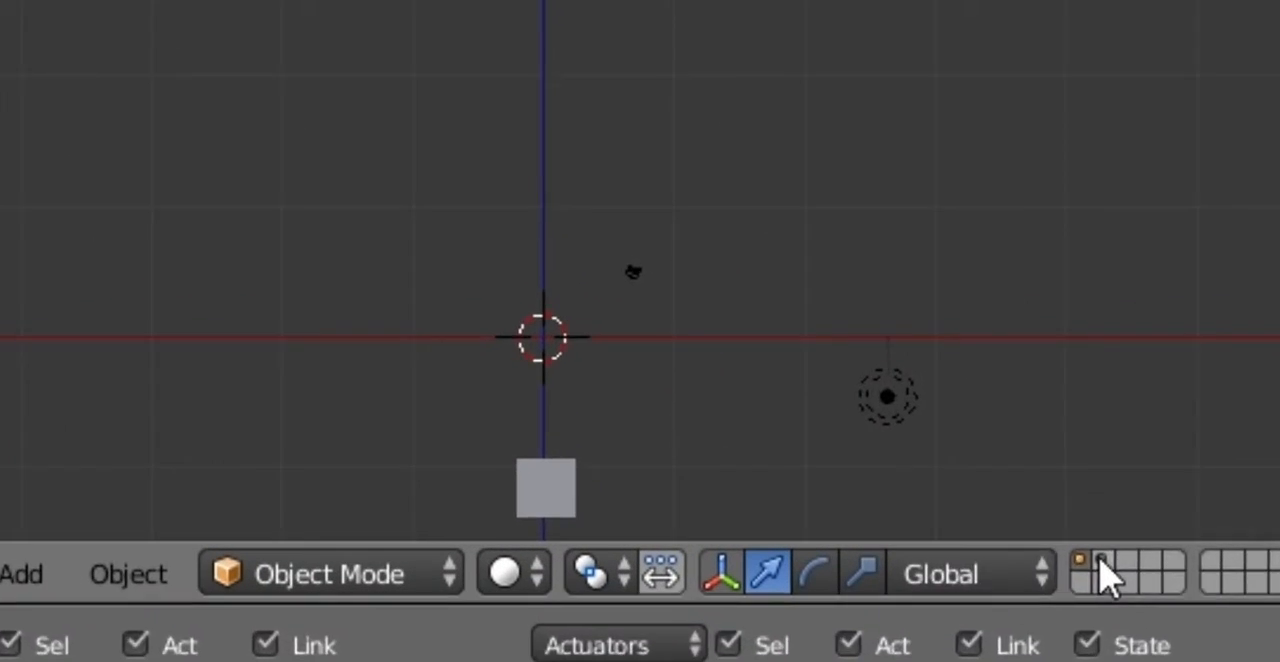
# Step: Select the red cone on the second layer, add an Edit Object actuator, and link it to the cone's Collision sensor through an And controller
pyautogui.click(844, 378)
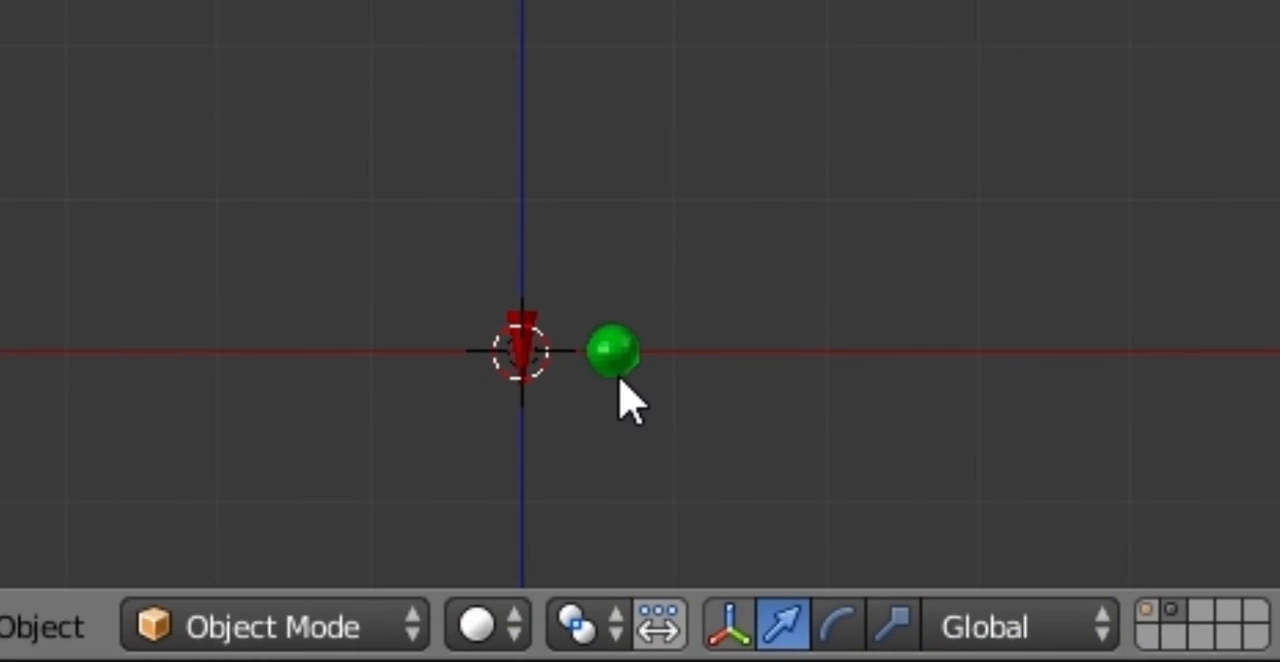
pyautogui.scroll(4, 653, 265)
pyautogui.keyDown('shift'); pyautogui.moveTo(696, 316); pyautogui.dragTo(449, 217, button='middle'); pyautogui.keyUp('shift')
pyautogui.scroll(5, 491, 103)
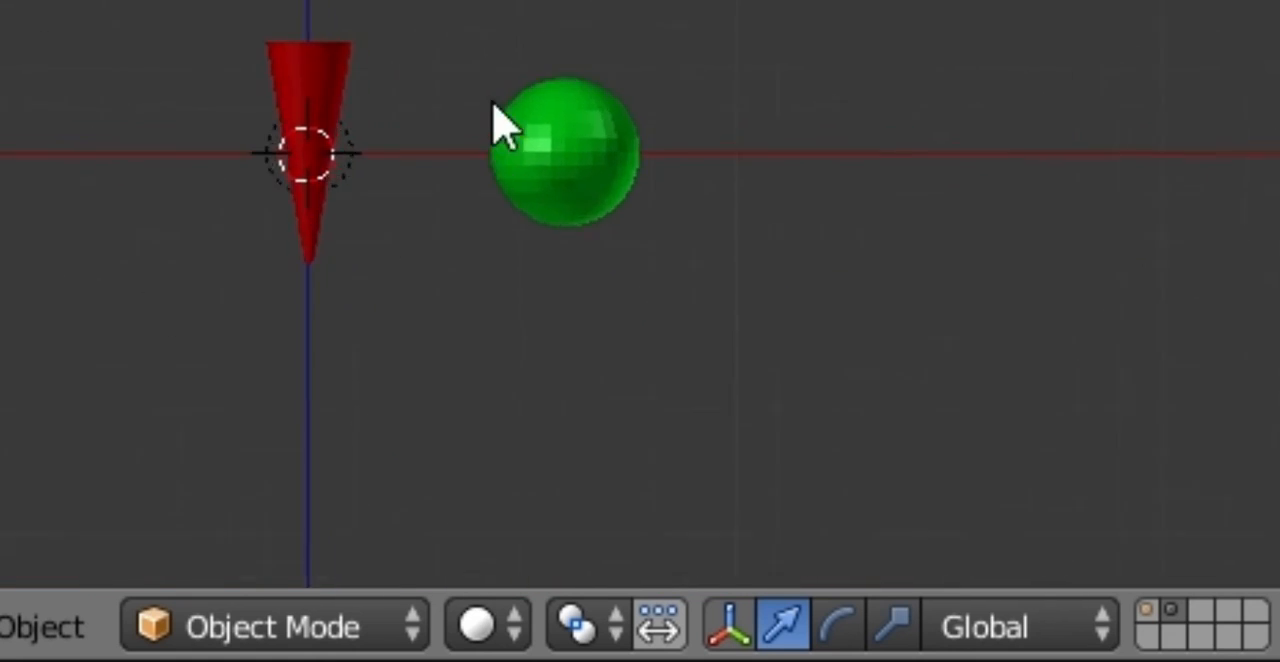
pyautogui.rightClick(140, 155)
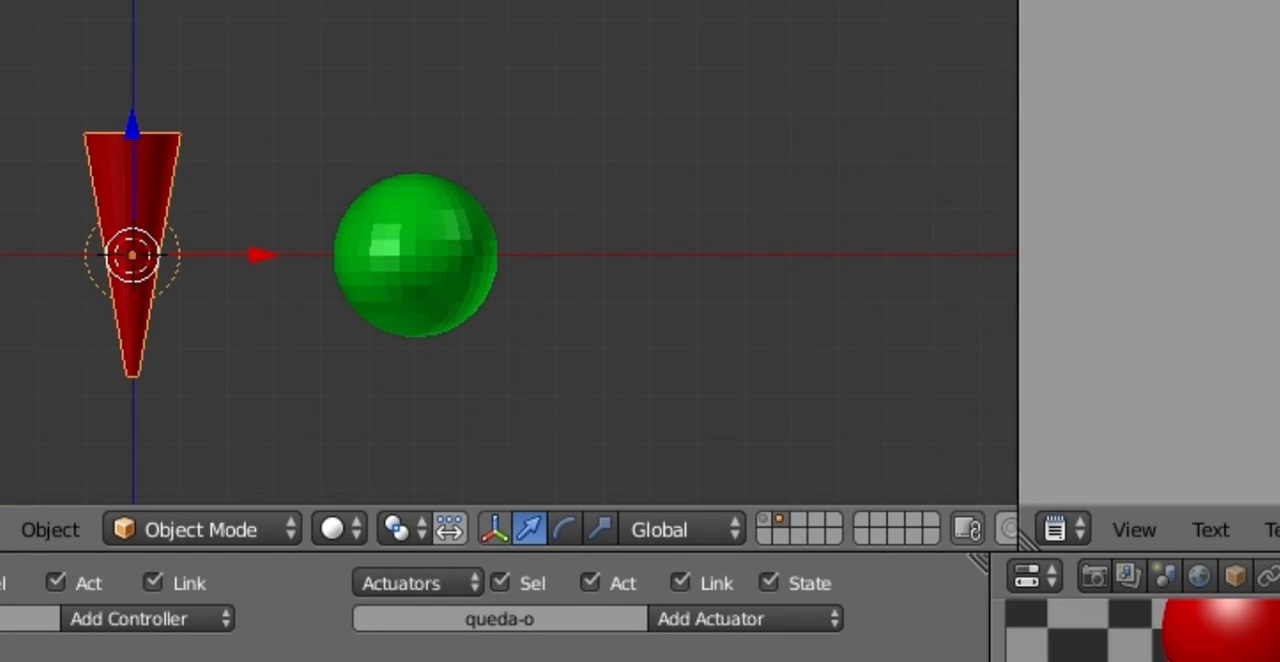
pyautogui.click(748, 618)
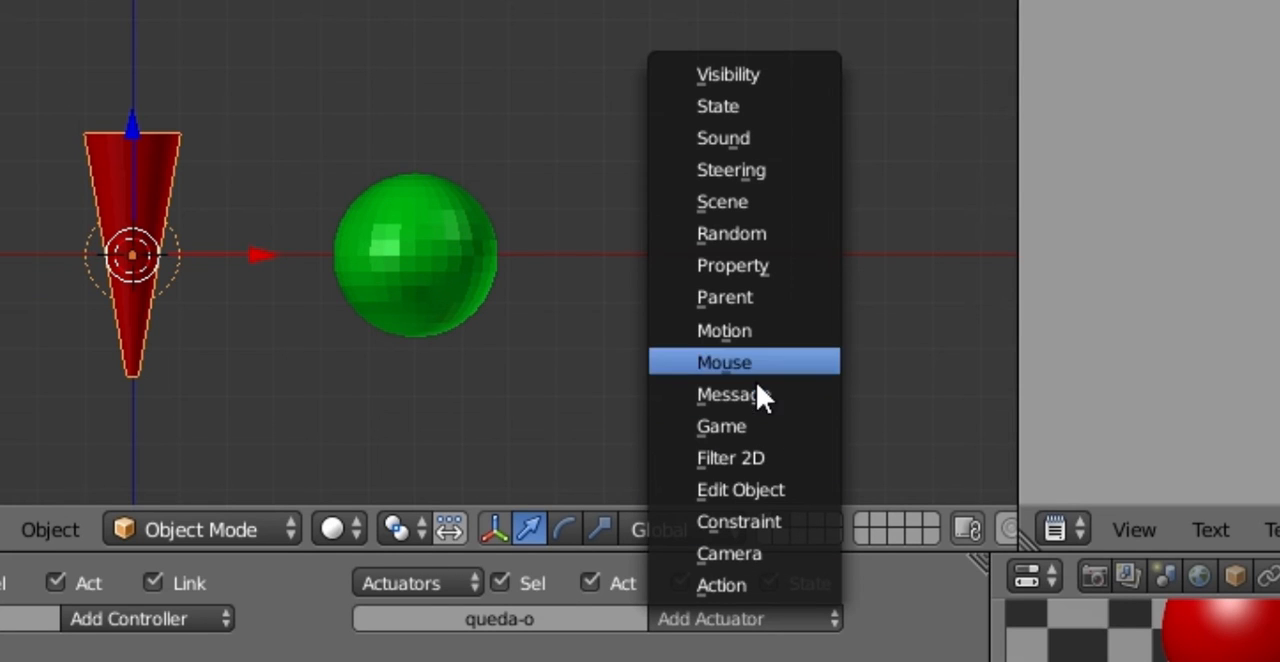
pyautogui.click(763, 488)
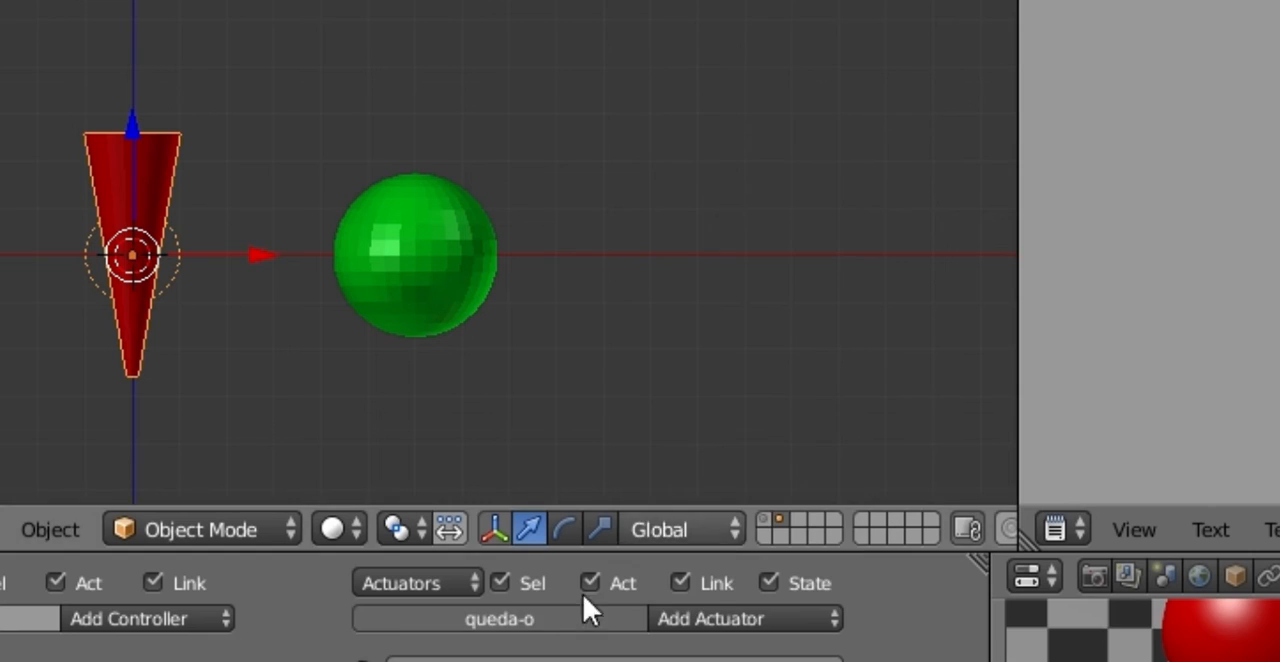
pyautogui.moveTo(360, 349)
pyautogui.mouseDown()
pyautogui.moveTo(408, 312)
pyautogui.moveTo(361, 402)
pyautogui.moveTo(365, 366)
pyautogui.mouseUp()
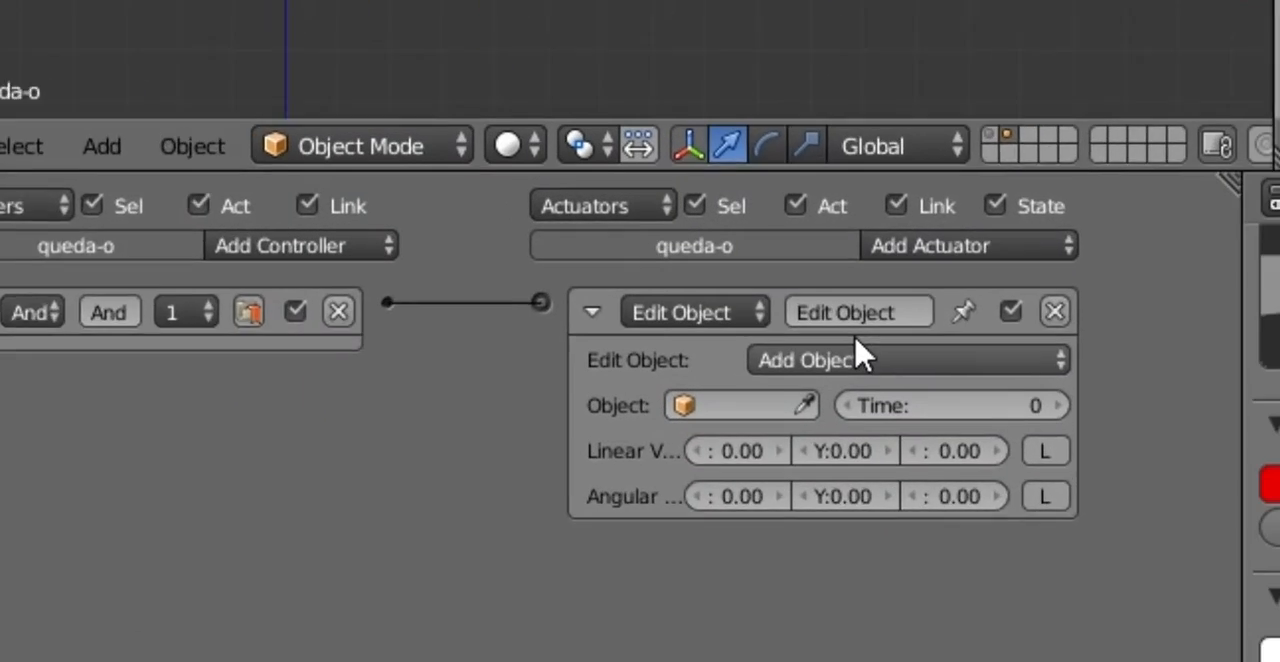
# Step: Set the red cone's Edit Object actuator to End Object, and collapse the cone's sensor, controller and actuator
pyautogui.click(862, 357)
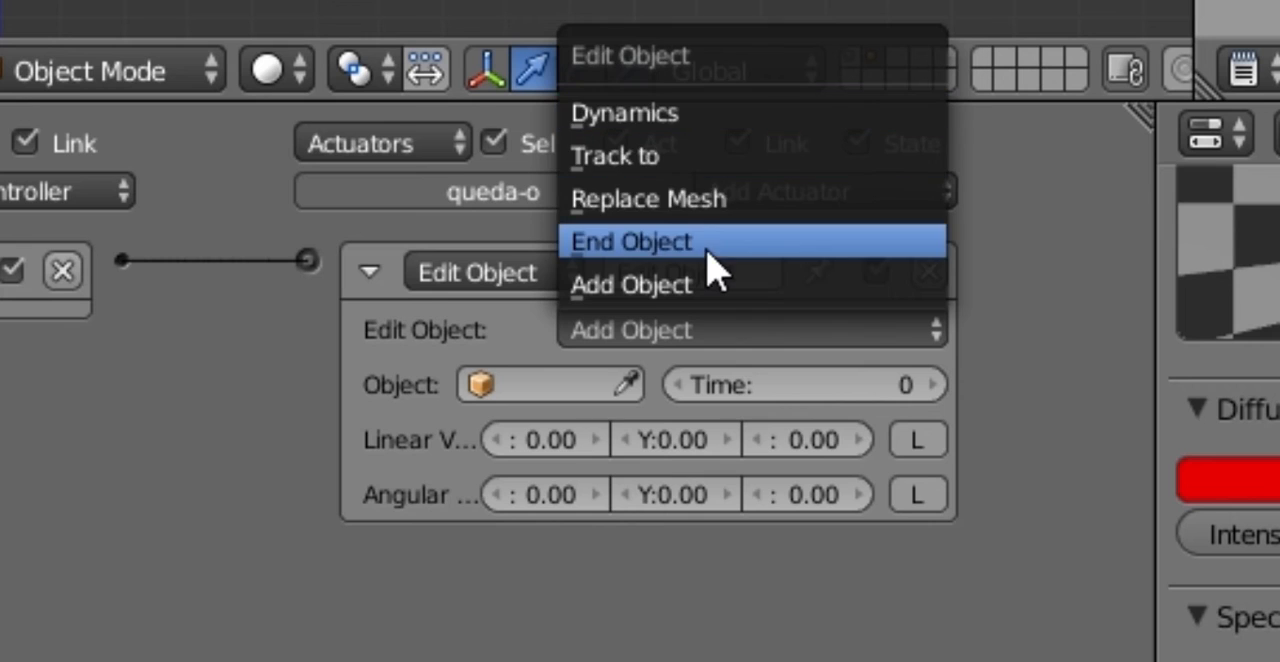
pyautogui.click(712, 262)
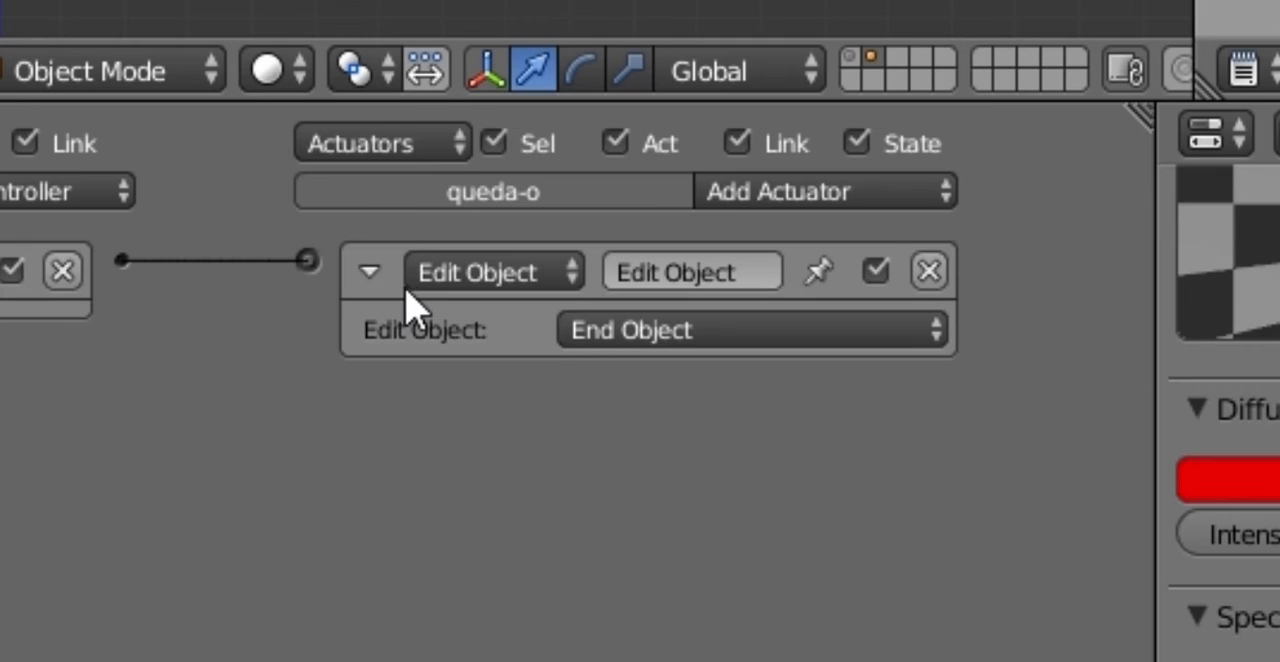
pyautogui.click(370, 273)
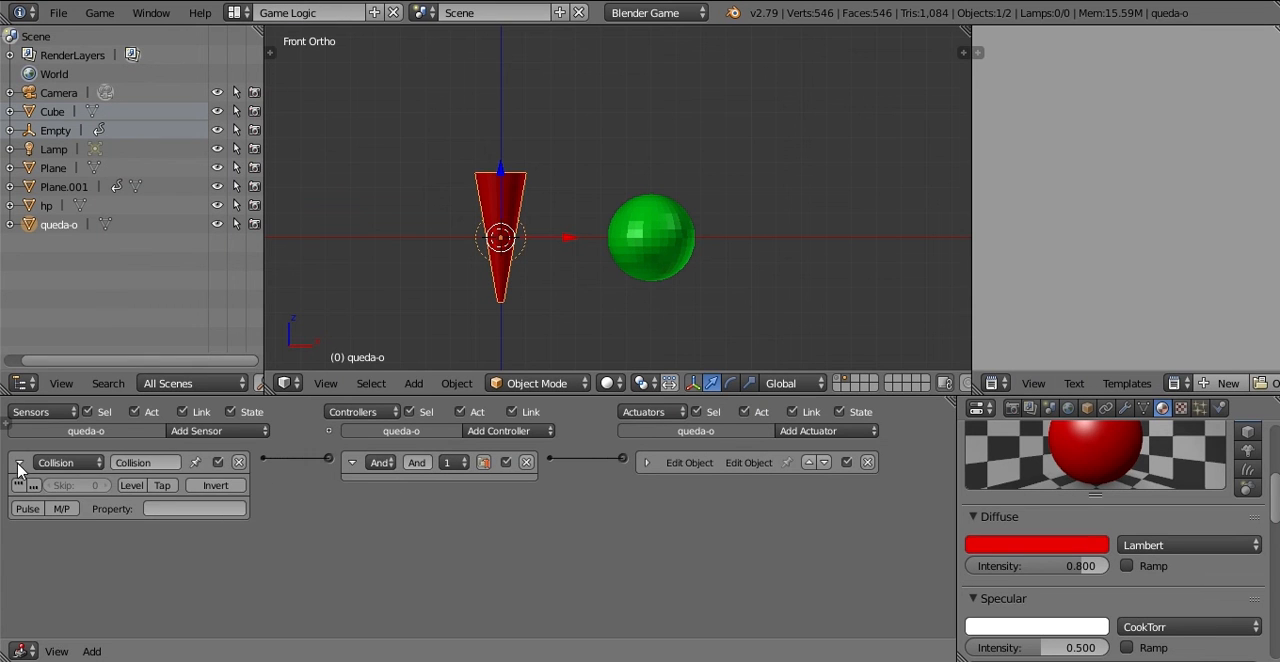
pyautogui.click(18, 464)
pyautogui.click(351, 463)
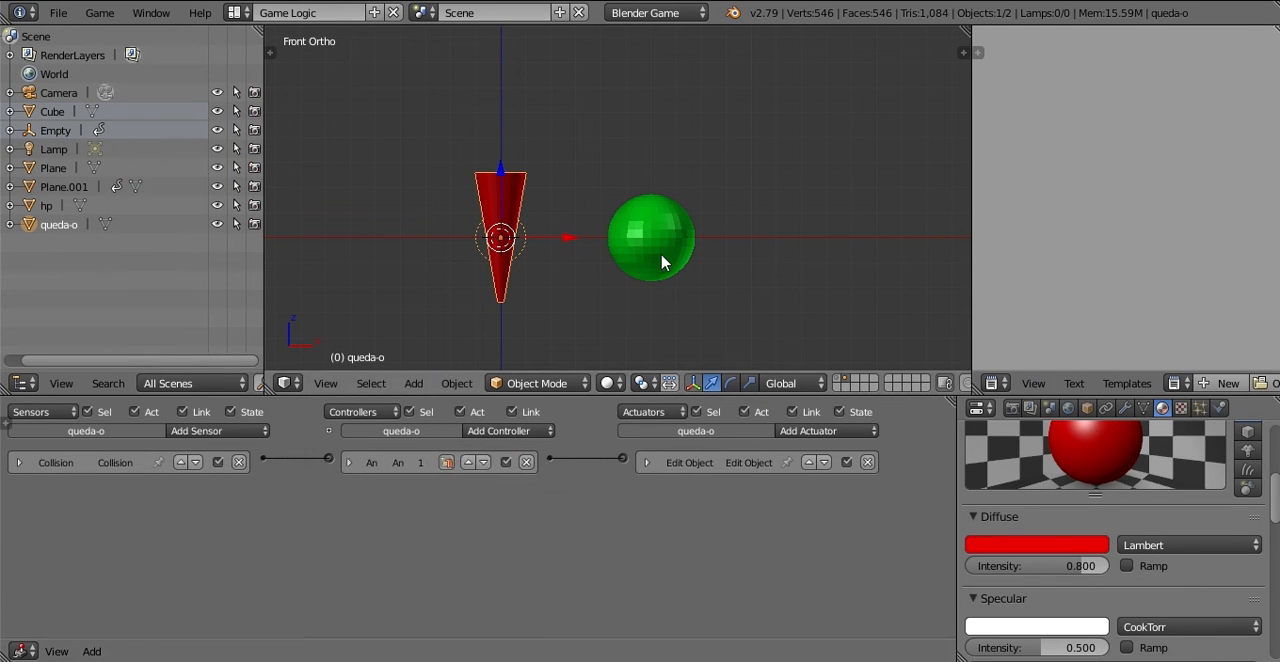
# Step: Add a Collision sensor and an Edit Object actuator to the green hp sphere and link them through an And controller
pyautogui.rightClick(661, 262)
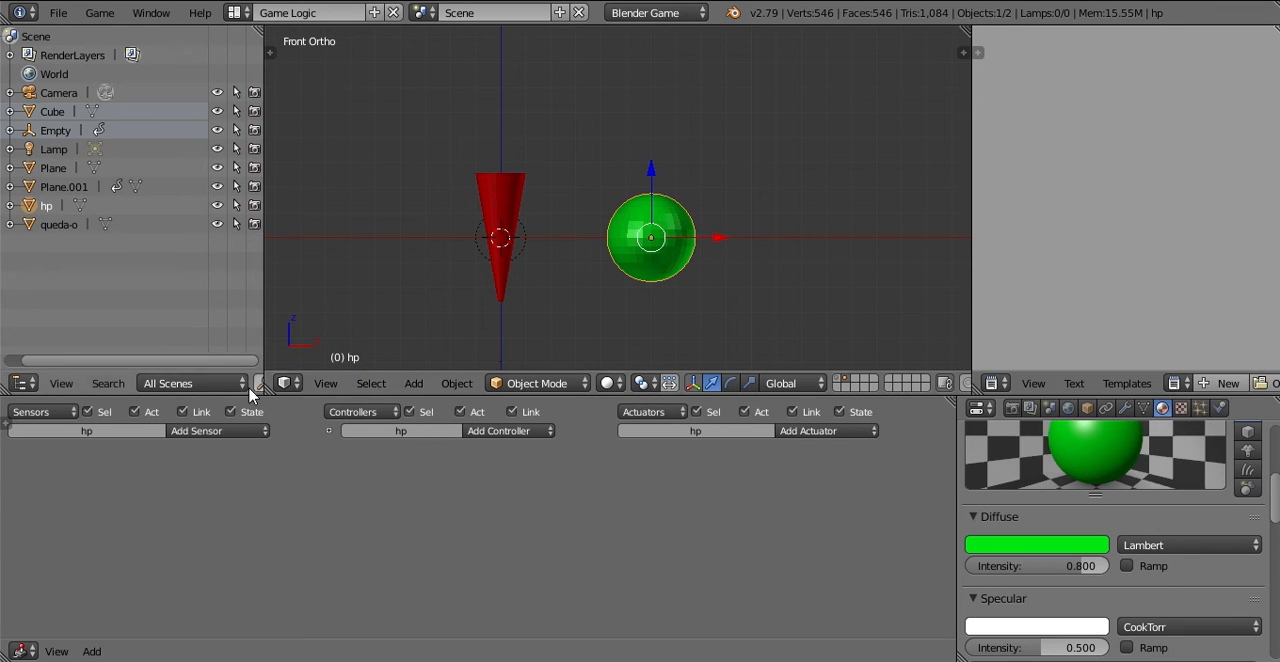
pyautogui.click(215, 430)
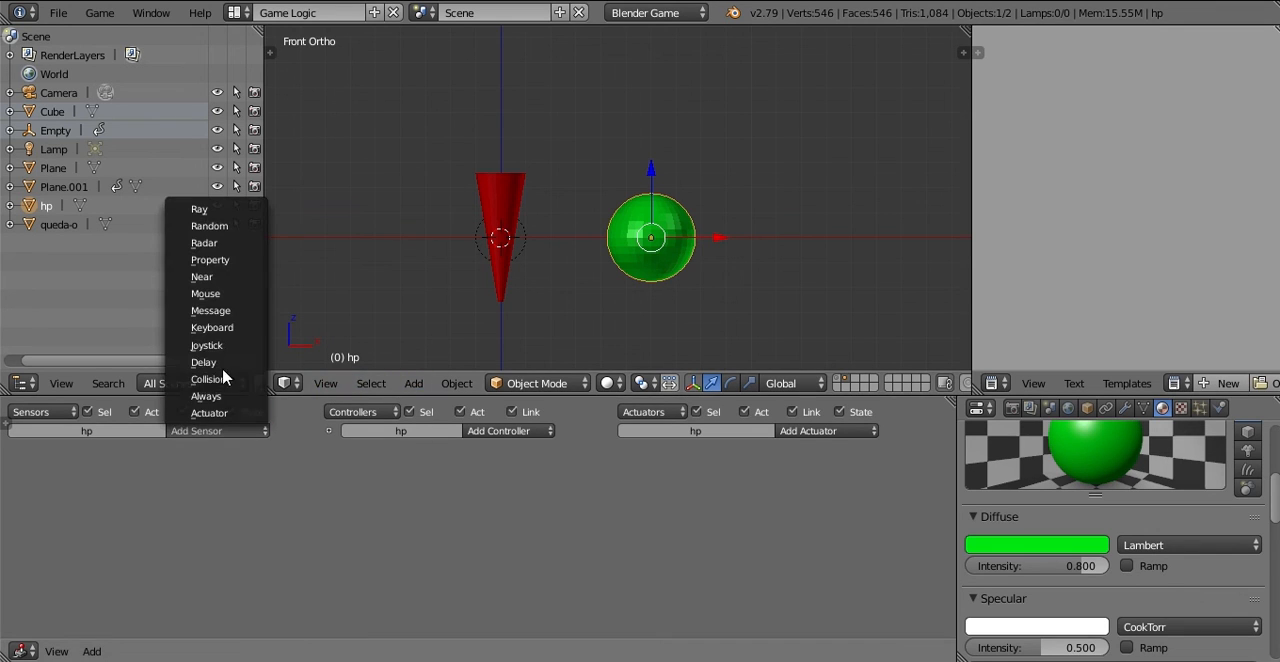
pyautogui.click(212, 380)
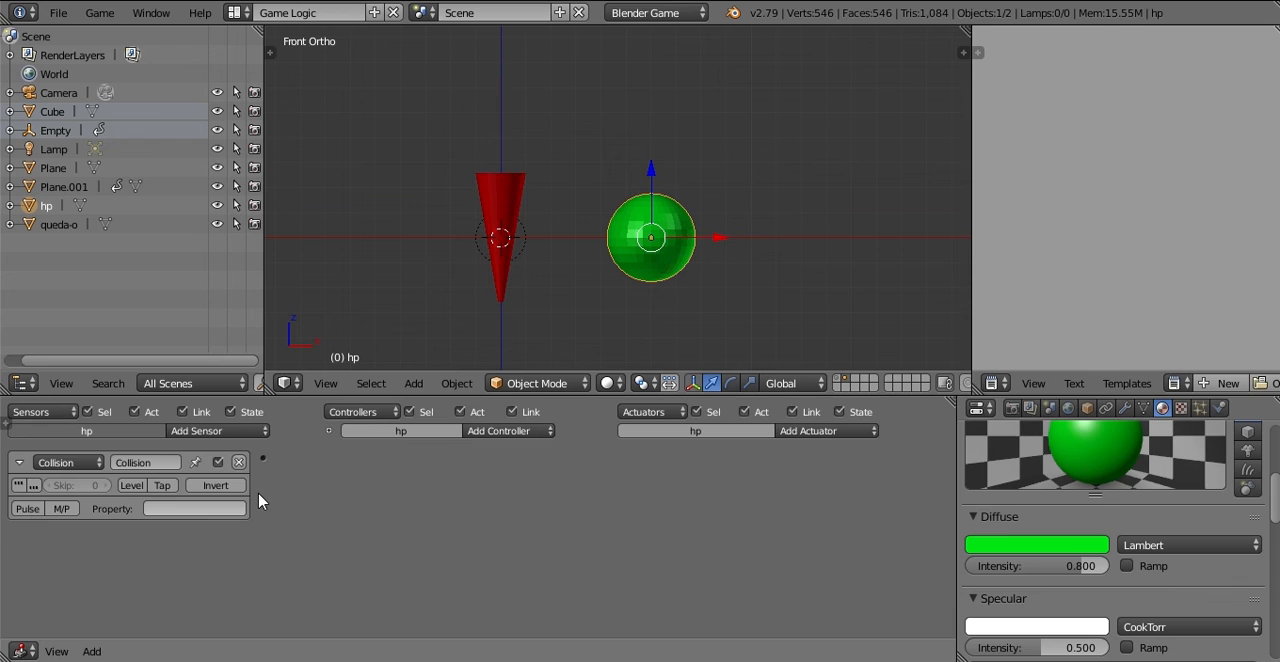
pyautogui.click(828, 433)
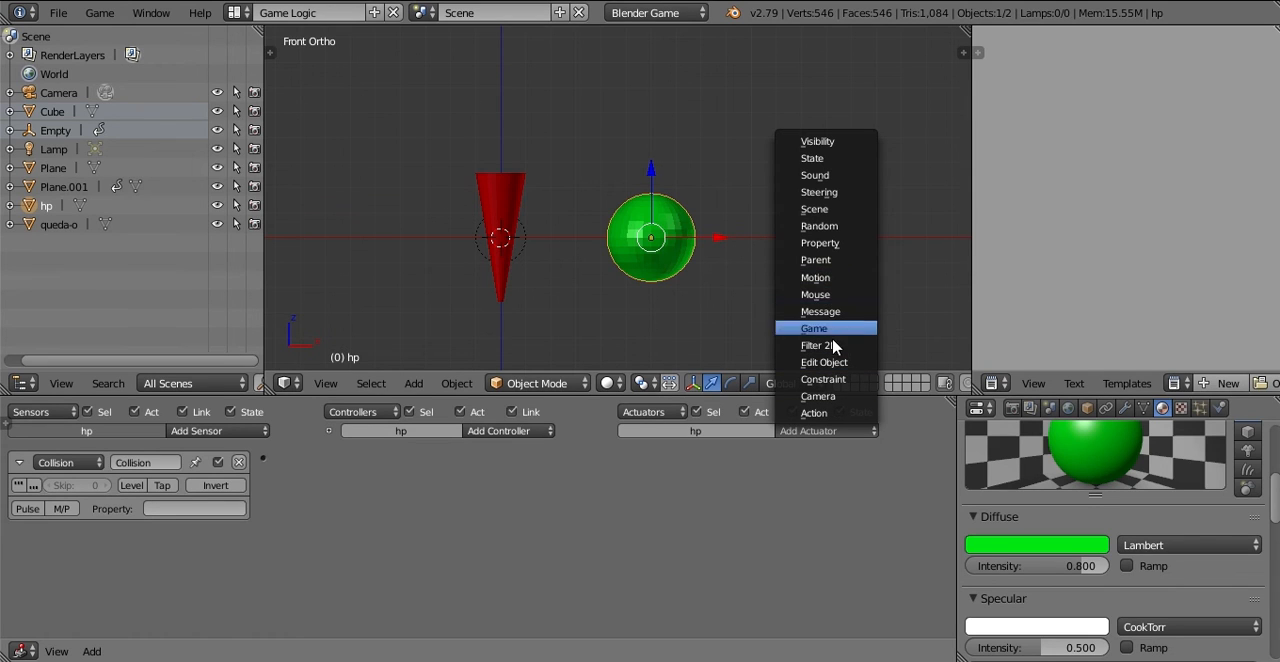
pyautogui.click(845, 364)
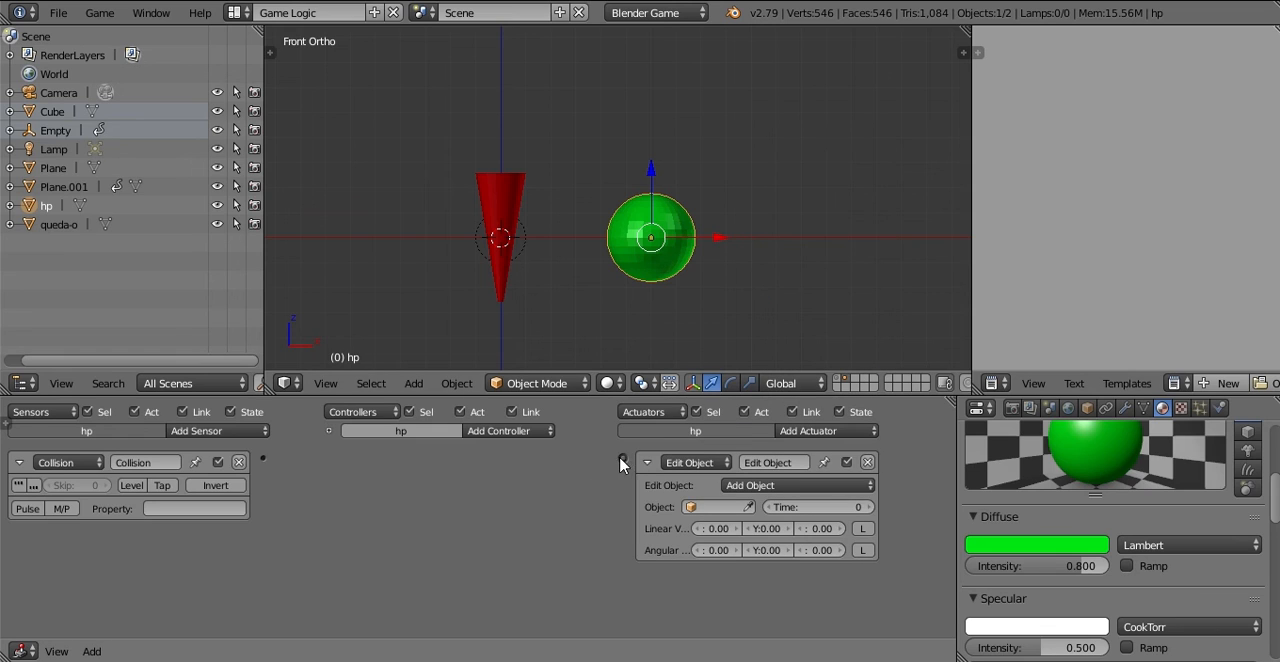
pyautogui.moveTo(266, 463); pyautogui.dragTo(264, 460)
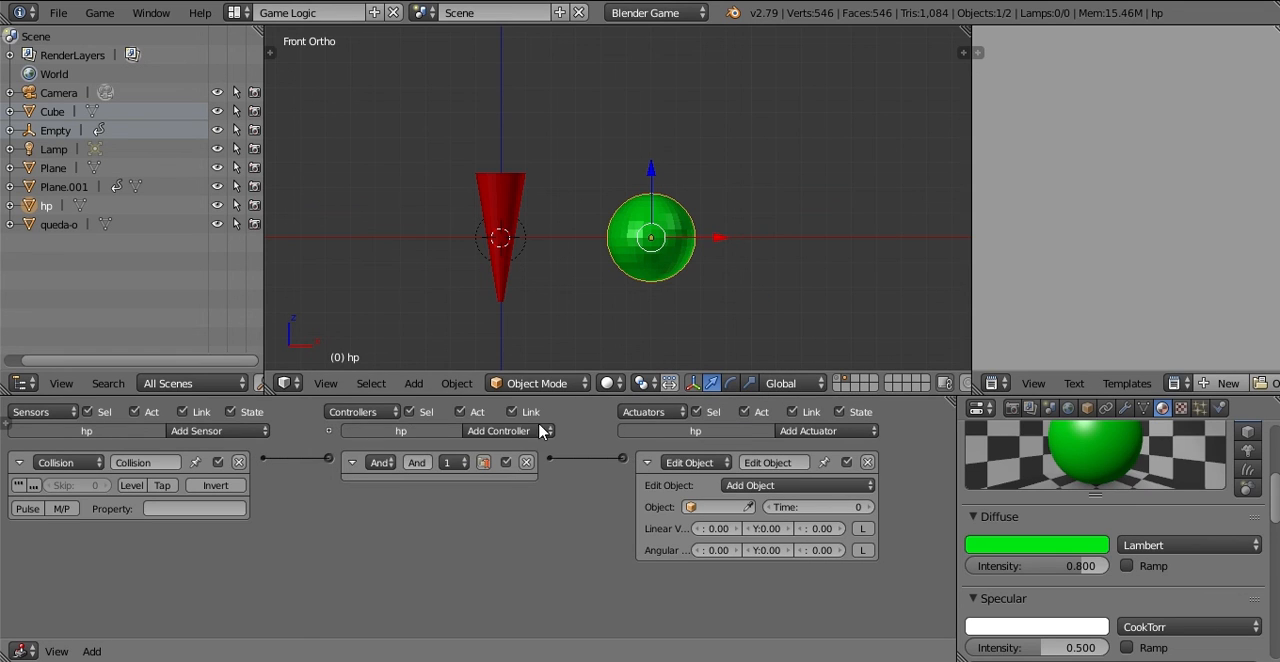
# Step: Set the green hp sphere's Edit Object actuator to End Object, enter player as its Collision sensor's property, and collapse the sensor
pyautogui.click(769, 485)
pyautogui.click(769, 452)
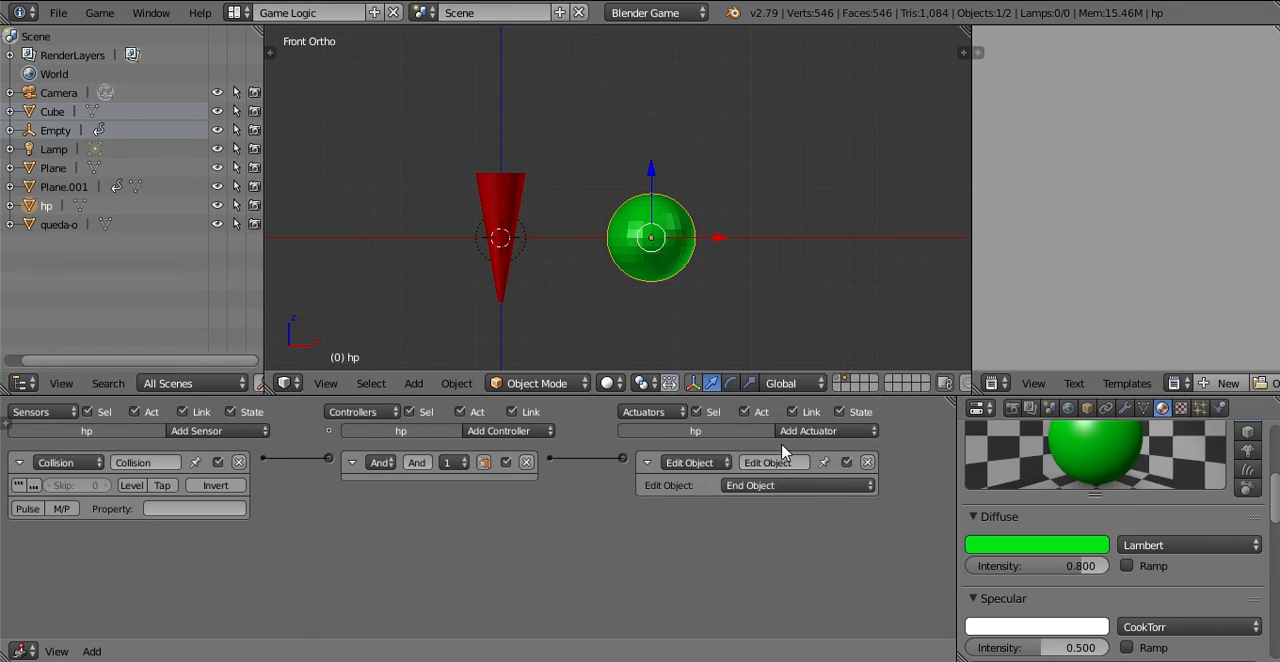
pyautogui.click(143, 507)
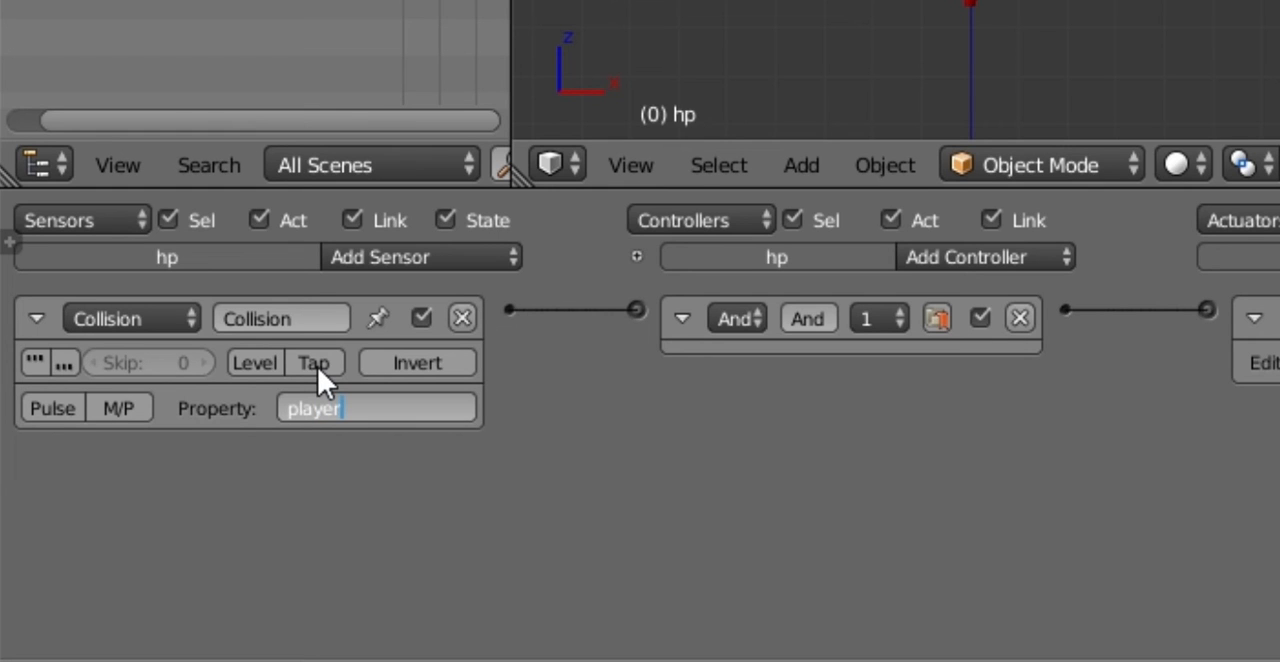
pyautogui.press('Return')
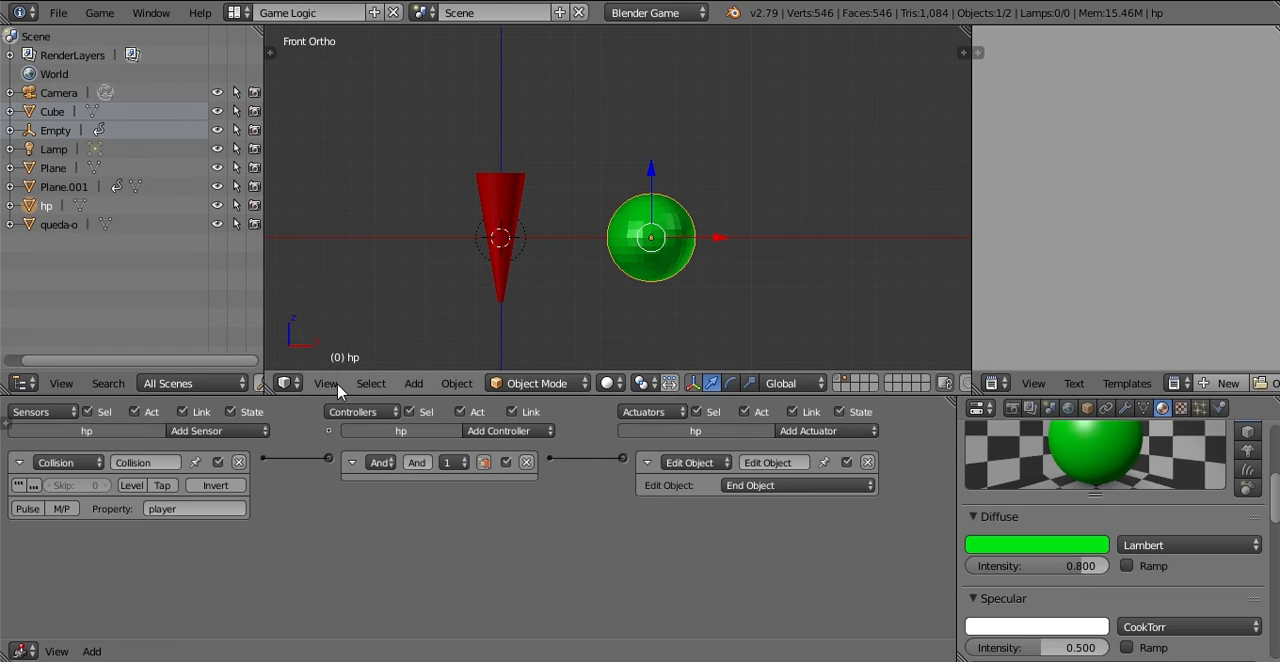
pyautogui.click(18, 462)
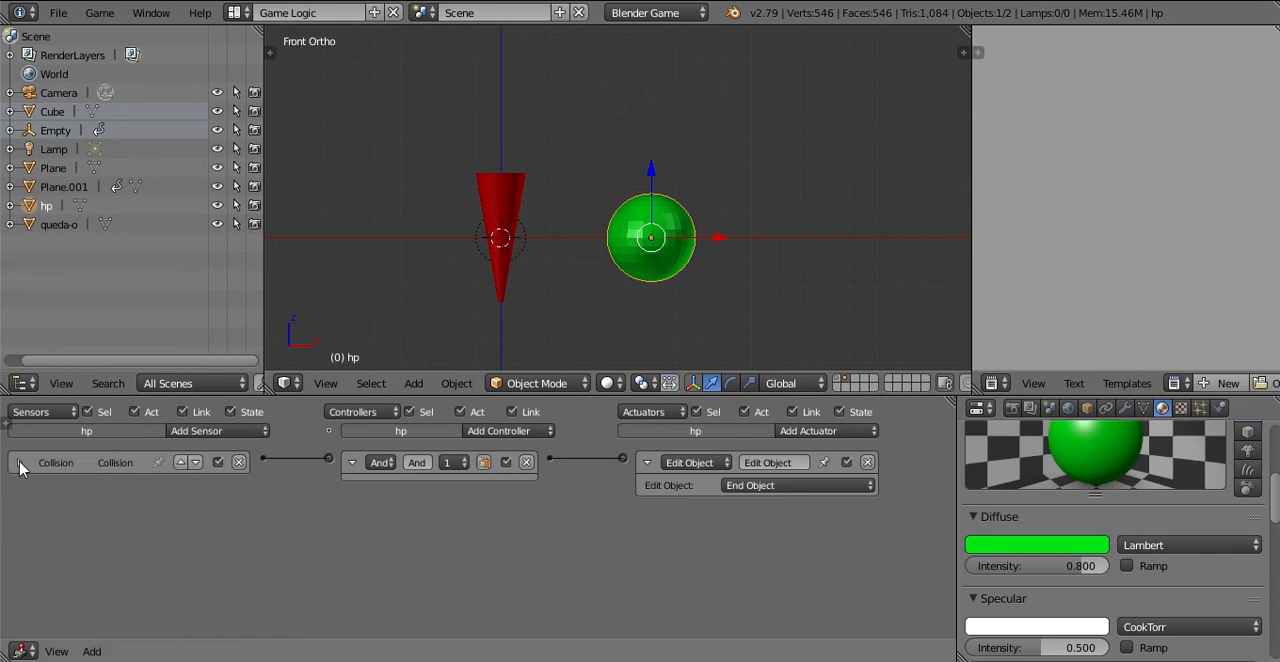
# Step: Check the property set in the Collision sensor of the red cone, and collapse the sensor again
pyautogui.rightClick(508, 198)
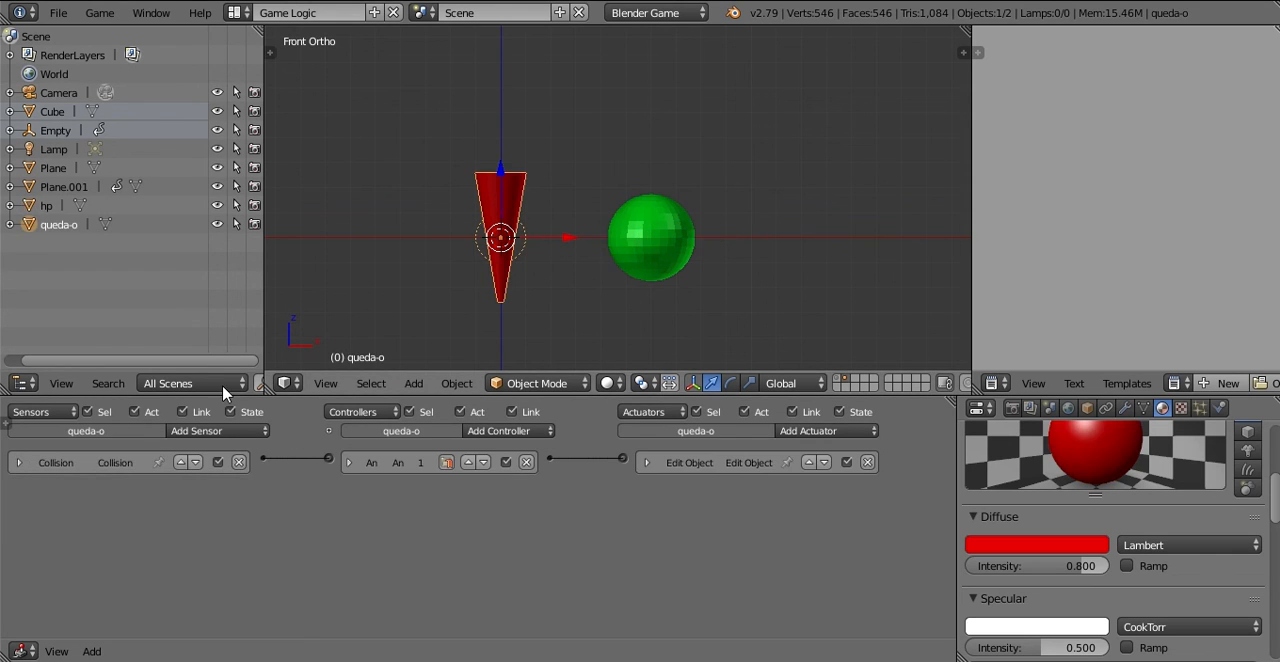
pyautogui.click(18, 466)
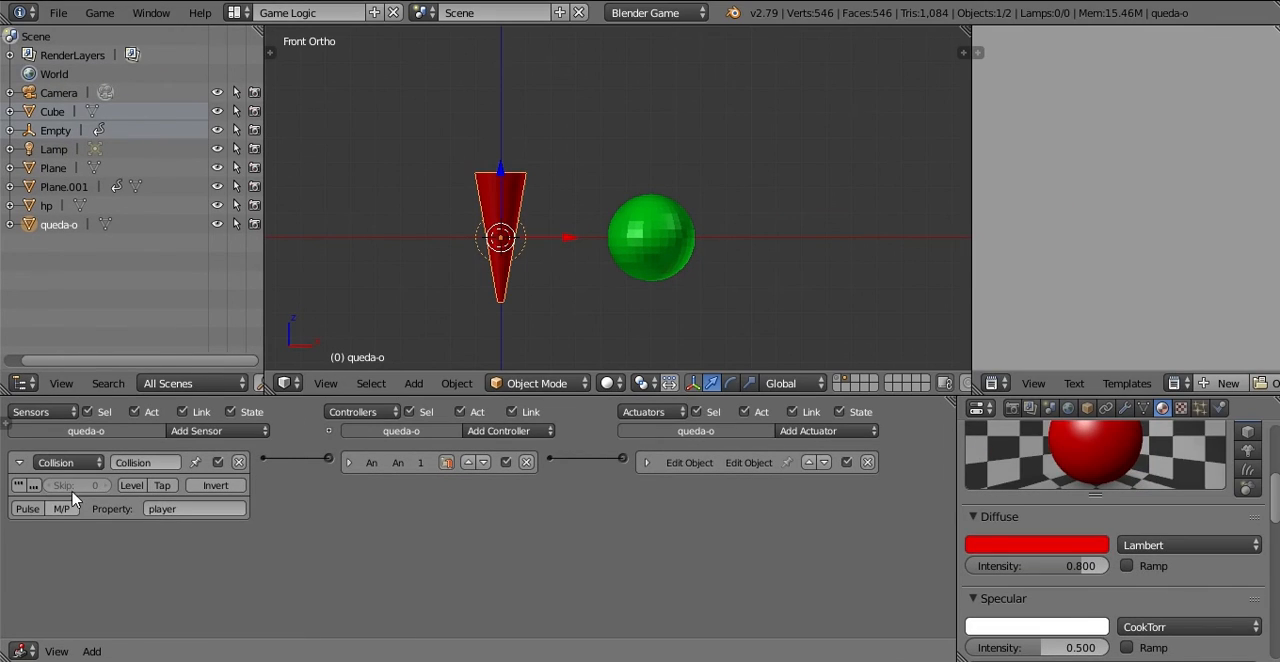
pyautogui.click(19, 462)
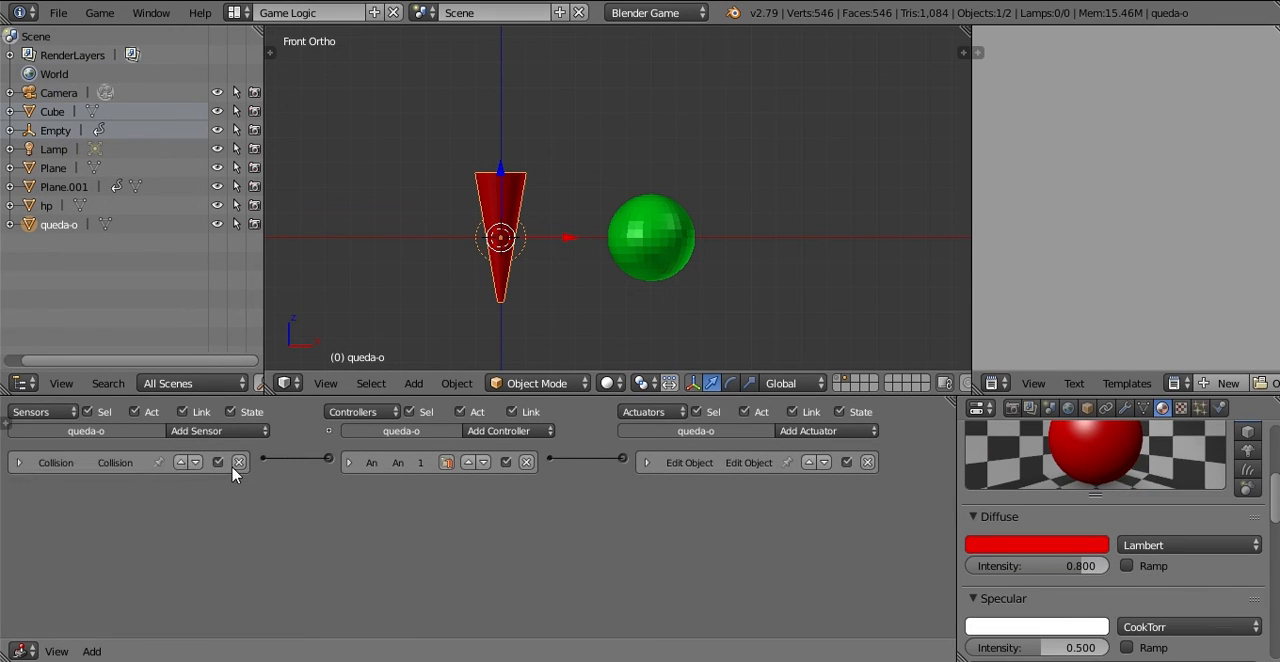
# Step: Select the player cube on the first layer and add a Float game property named player to it
pyautogui.click(843, 379)
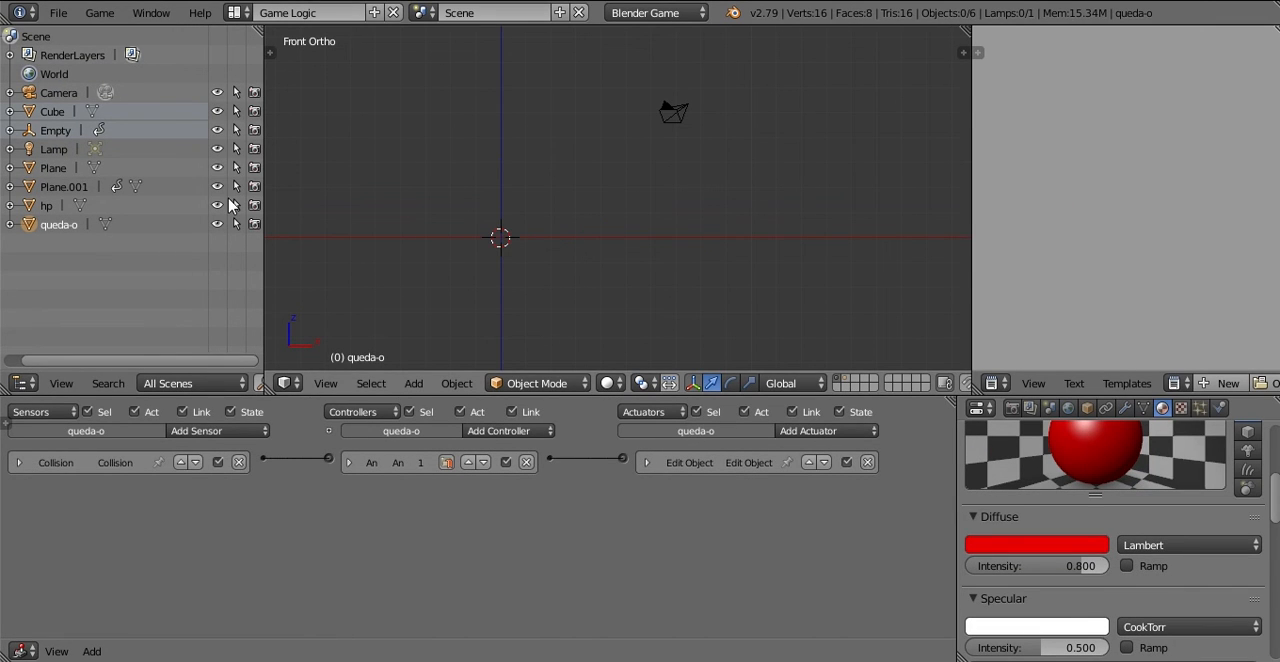
pyautogui.click(52, 111)
pyautogui.keyDown('ctrl'); pyautogui.click(55, 130); pyautogui.keyUp('ctrl')
pyautogui.moveTo(294, 163); pyautogui.dragTo(432, 177, button='middle')
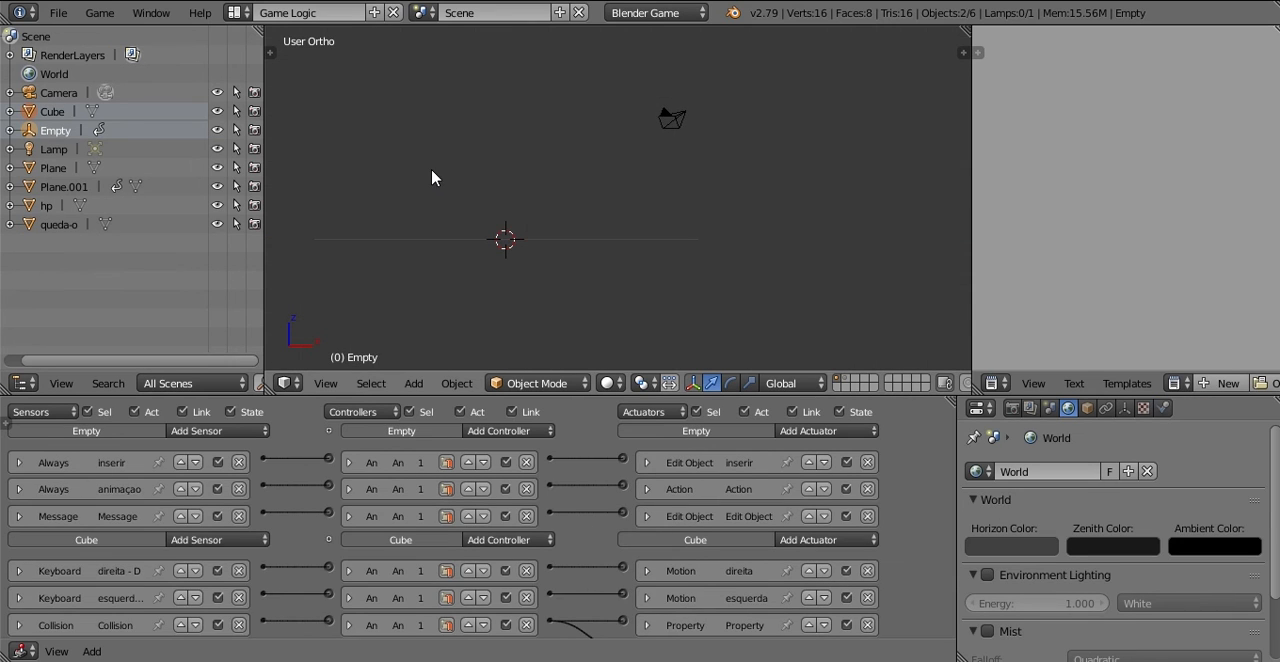
pyautogui.press('KP_1')
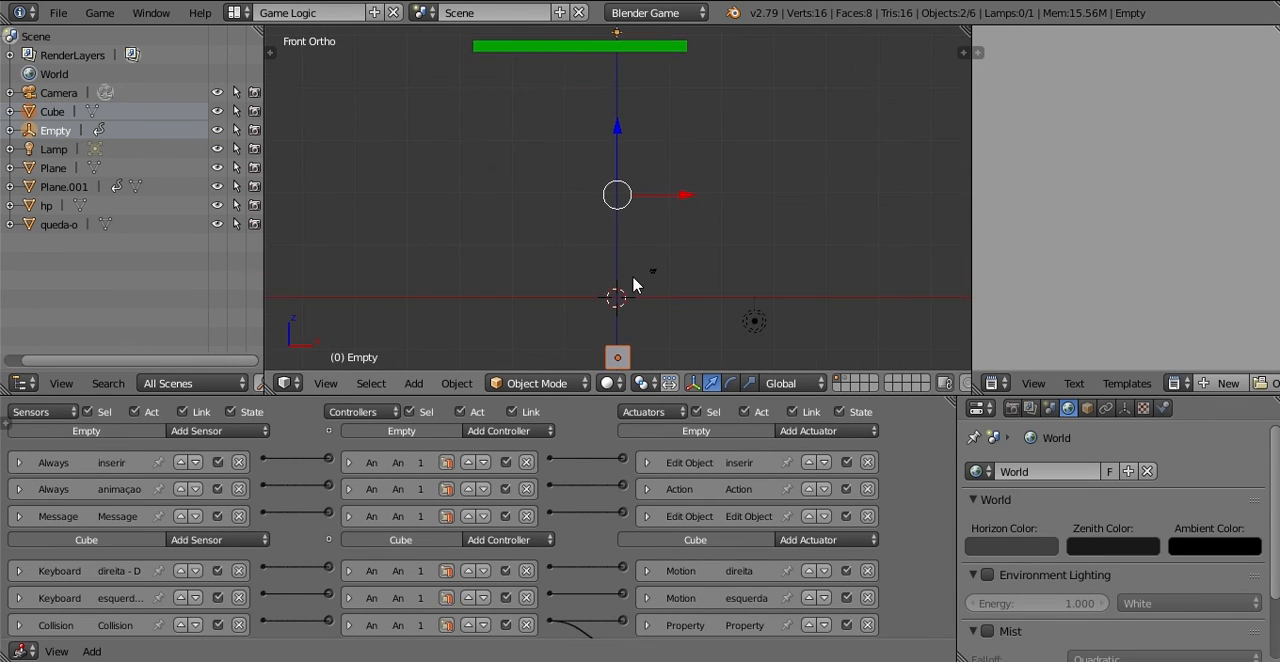
pyautogui.click(631, 284)
pyautogui.press('n')
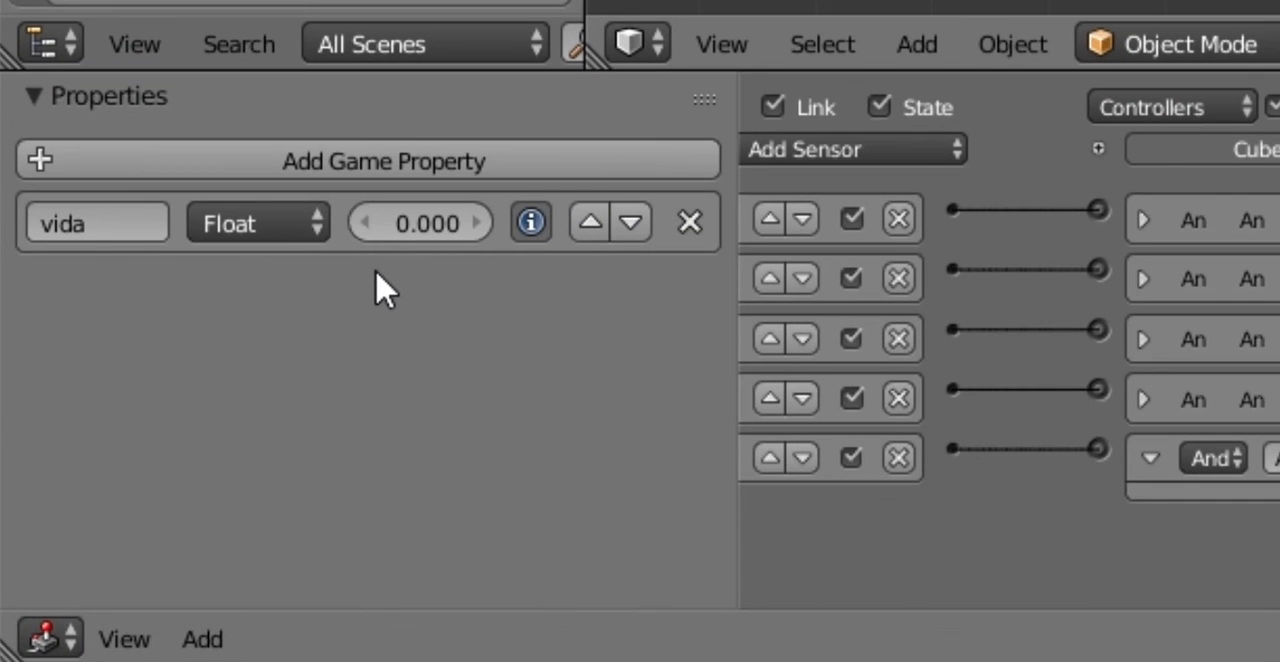
pyautogui.click(391, 174)
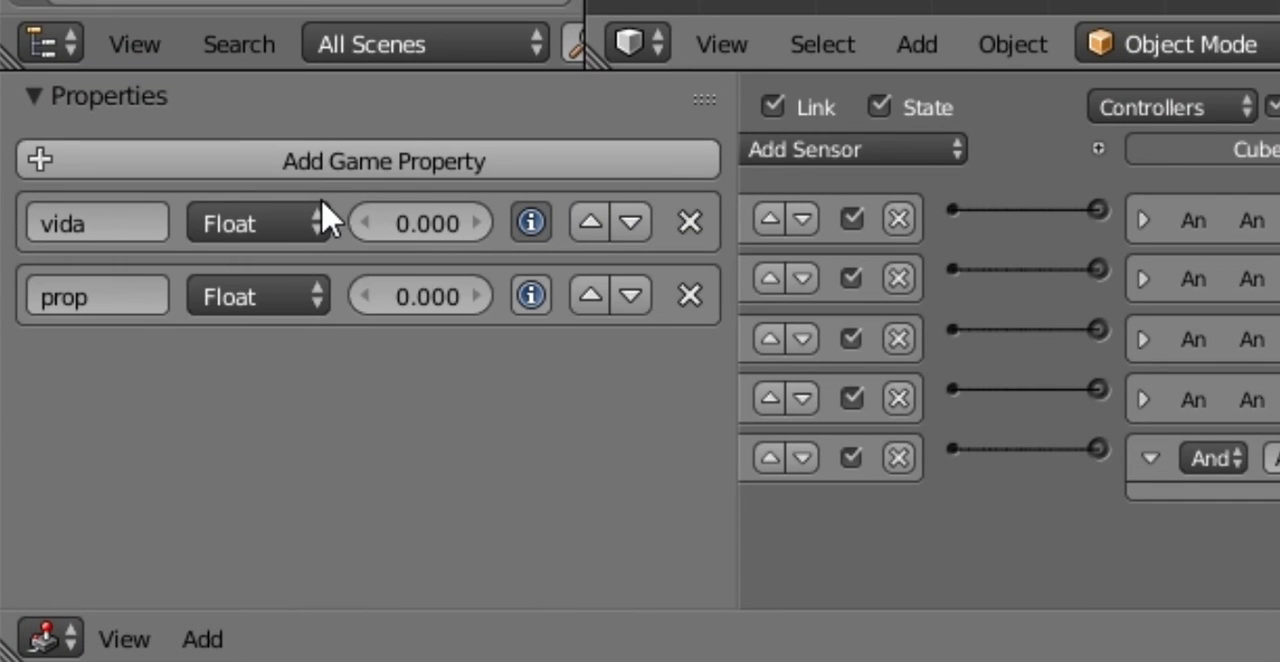
pyautogui.click(100, 289)
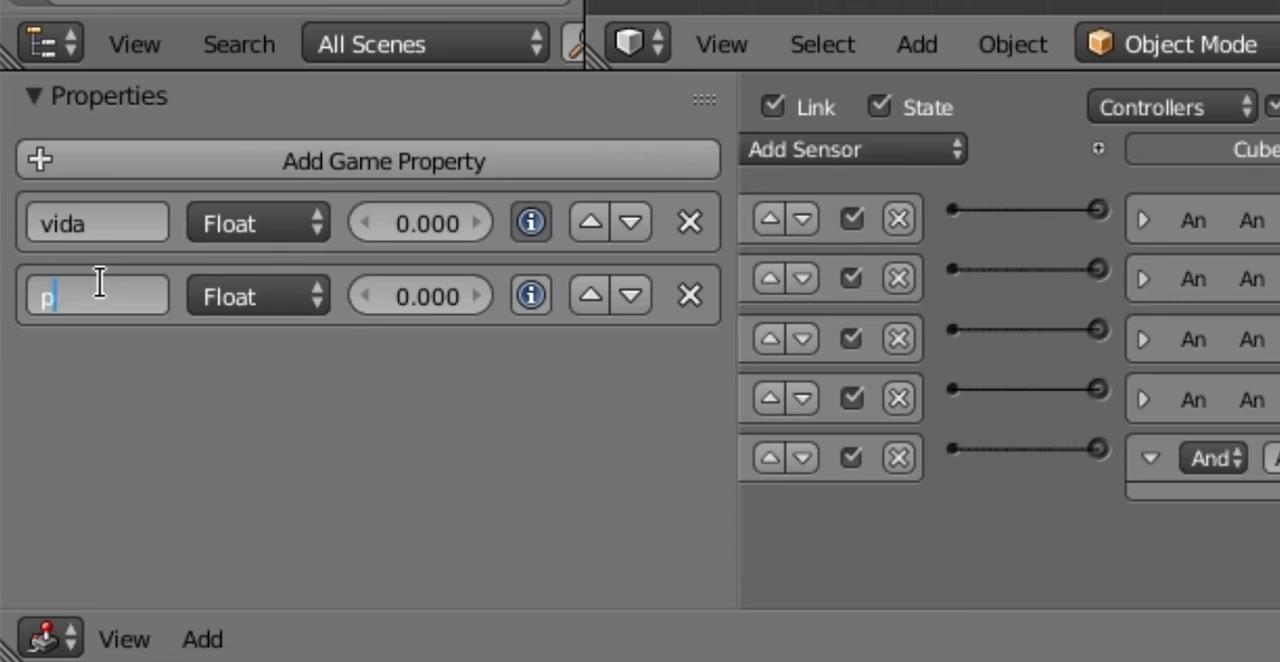
pyautogui.press('Return')
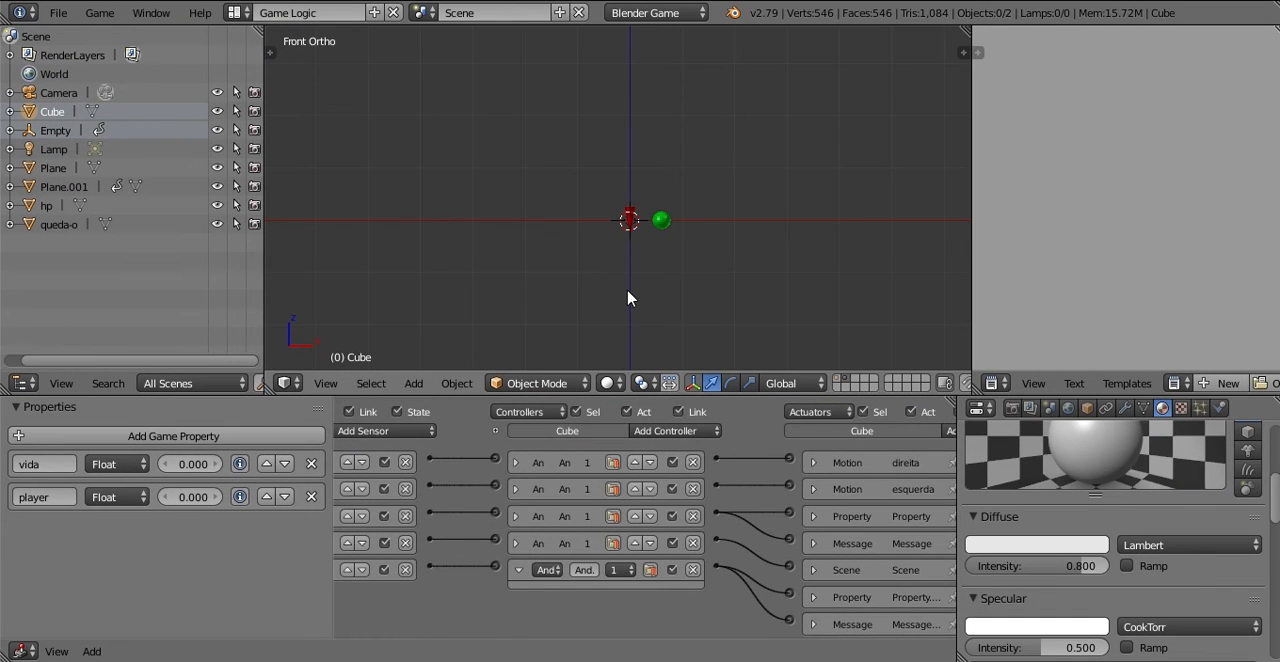
# Step: Display the first layer with the cube and the life bar in front view, and start the game
pyautogui.scroll(7, 634, 230)
pyautogui.keyDown('shift'); pyautogui.moveTo(661, 244); pyautogui.dragTo(545, 198, button='middle'); pyautogui.keyUp('shift')
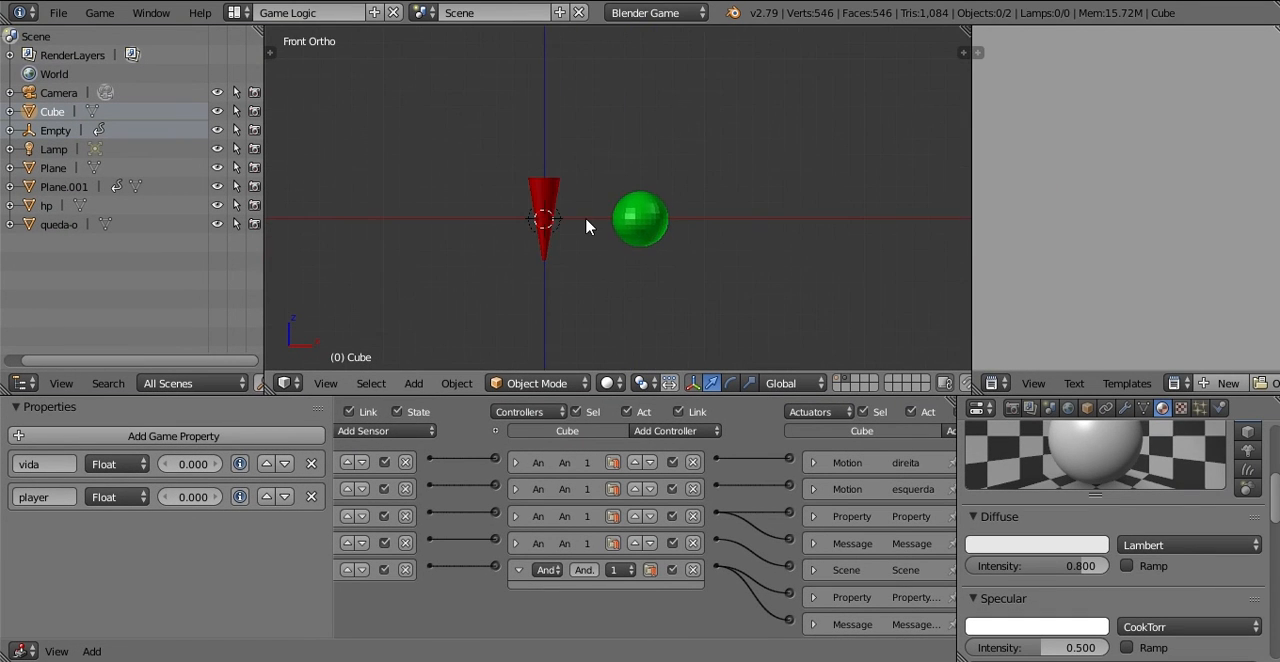
pyautogui.click(837, 383)
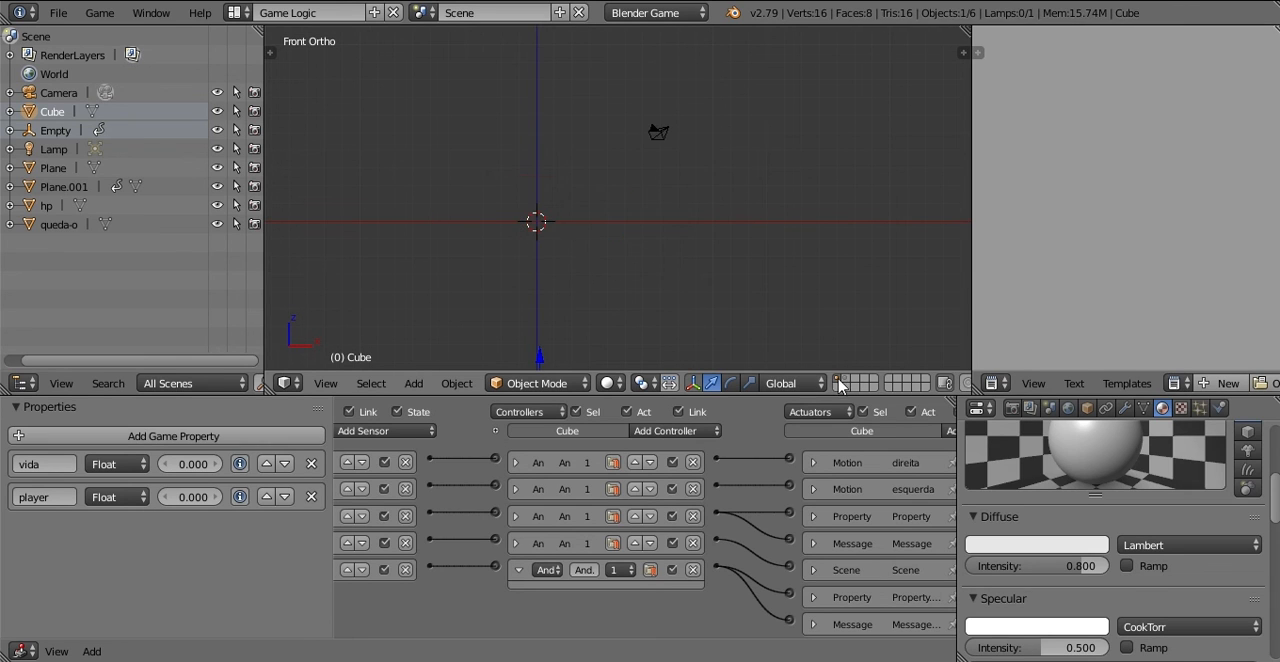
pyautogui.scroll(-4, 577, 163)
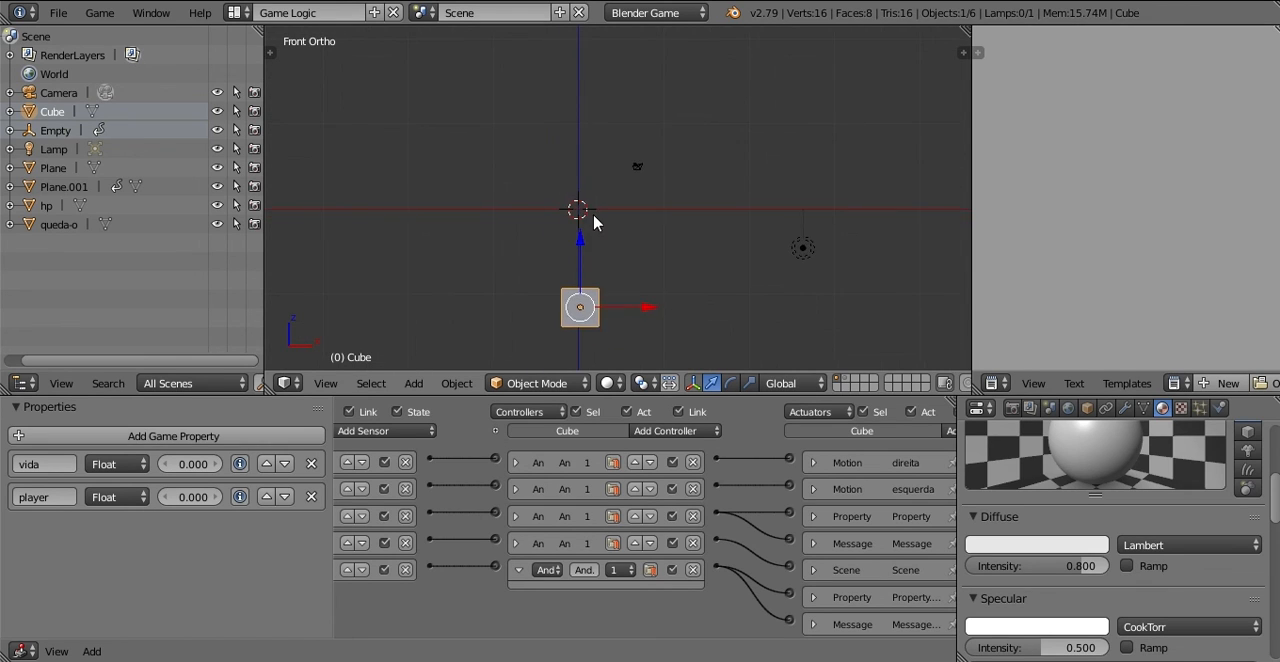
pyautogui.keyDown('shift'); pyautogui.moveTo(604, 112); pyautogui.dragTo(588, 250, button='middle'); pyautogui.keyUp('shift')
pyautogui.scroll(-3, 582, 214)
pyautogui.scroll(1, 583, 255)
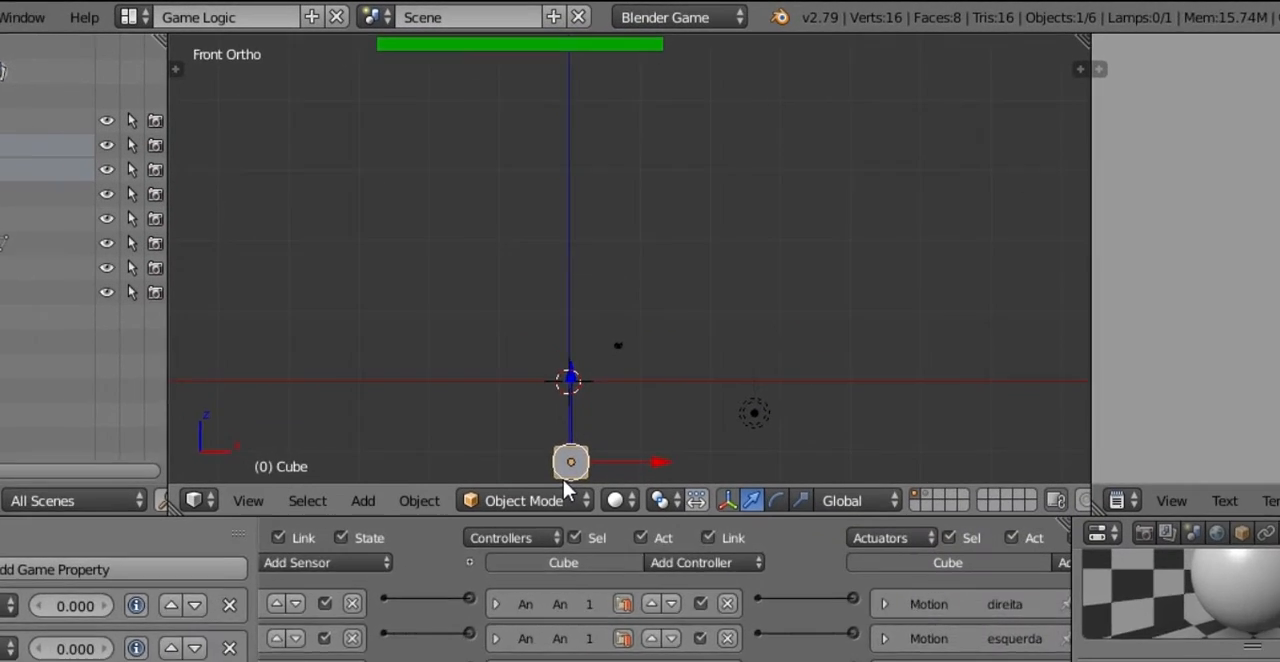
pyautogui.press('p')
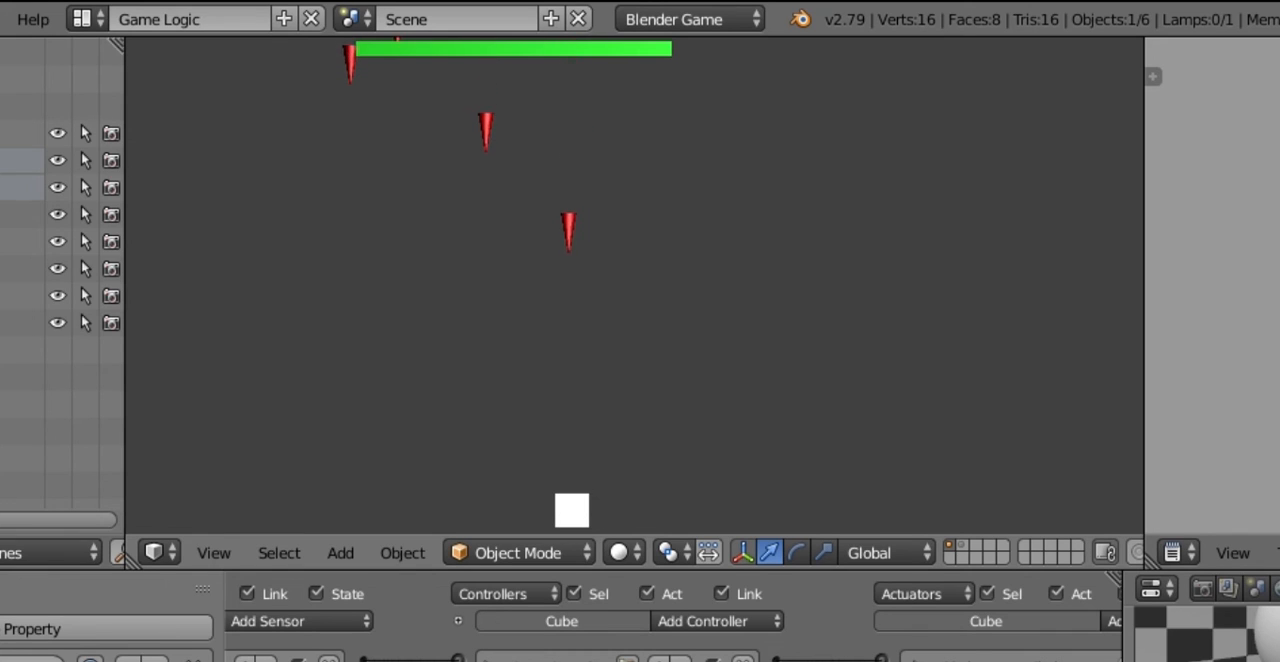
# Step: Steer the cube sideways into the falling red cones to test their disappearance and the loss of life
pyautogui.press('Left')
pyautogui.press('Right')
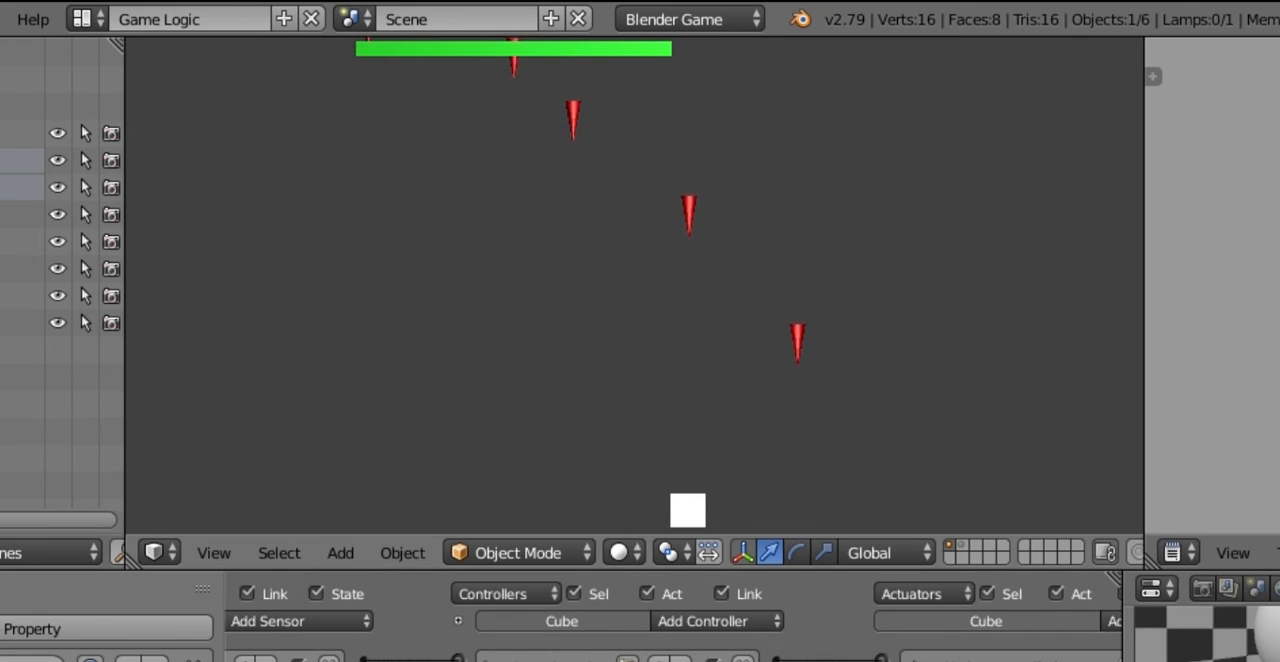
pyautogui.press('Left')
pyautogui.press('Right')
pyautogui.press('Left')
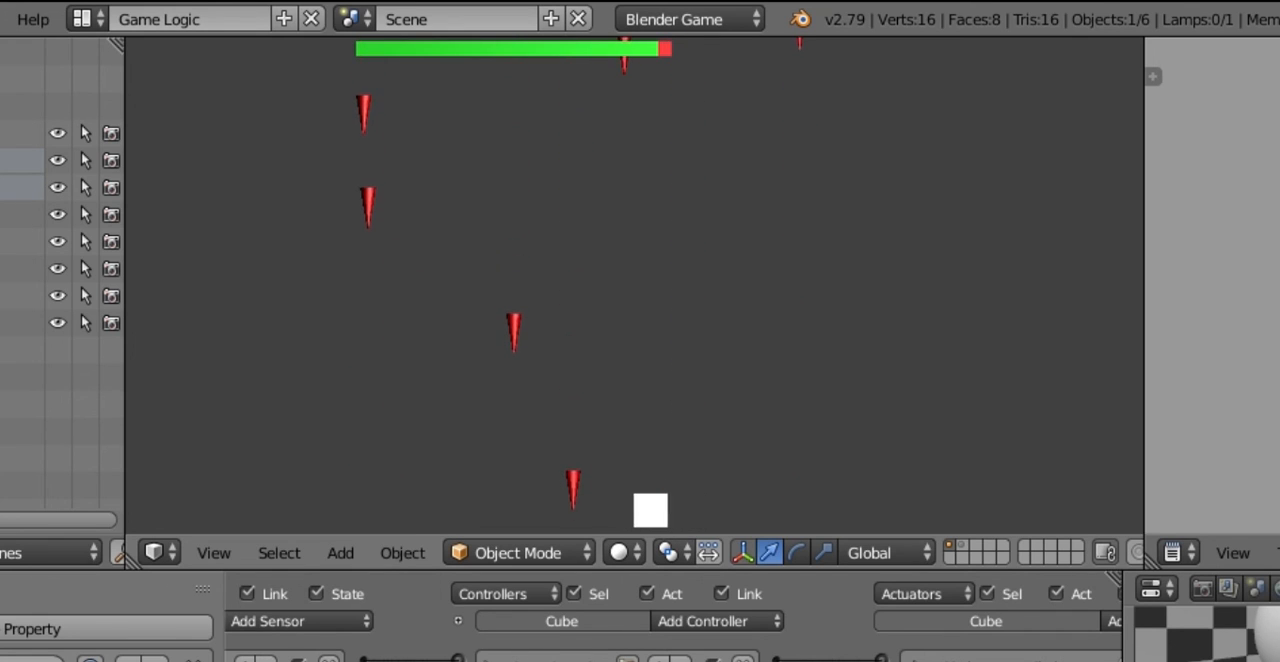
pyautogui.press('Right')
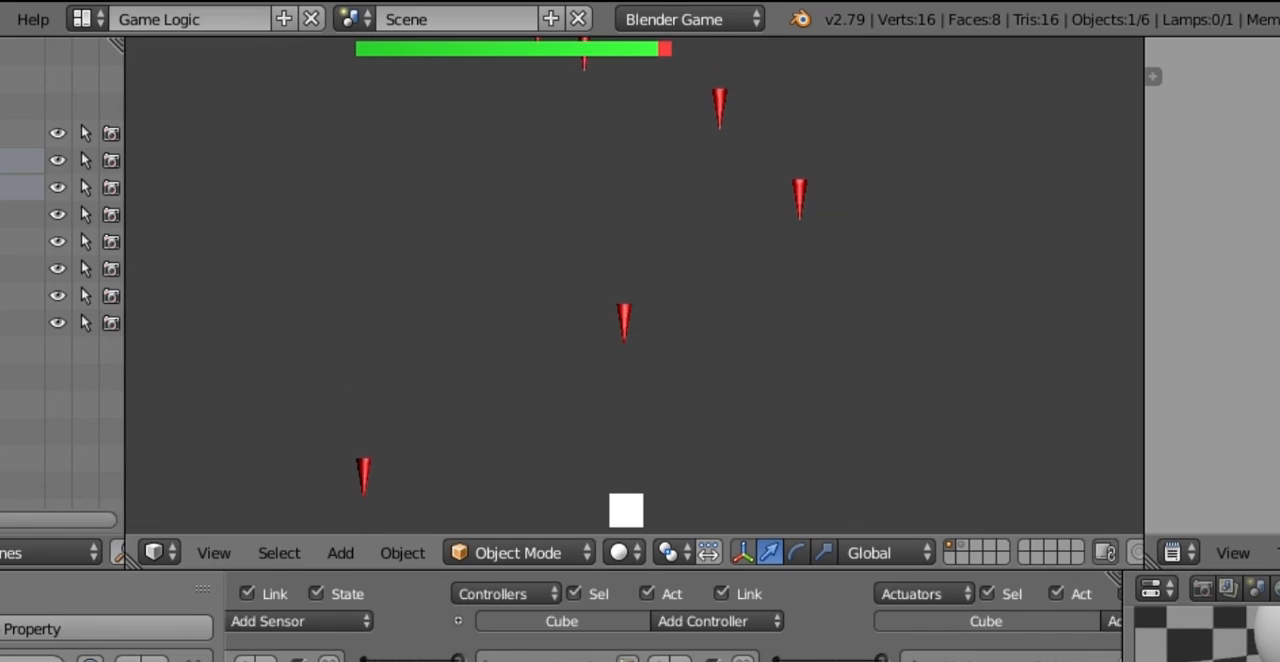
pyautogui.press('Left')
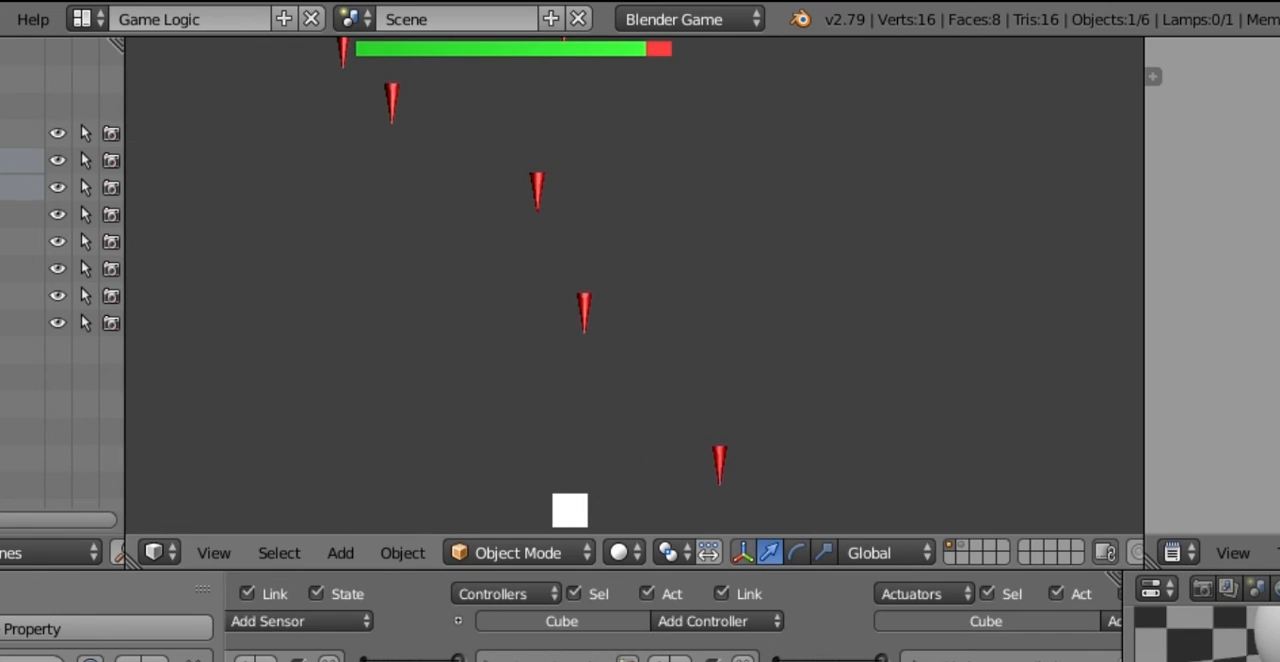
pyautogui.press('Right')
pyautogui.press('Left')
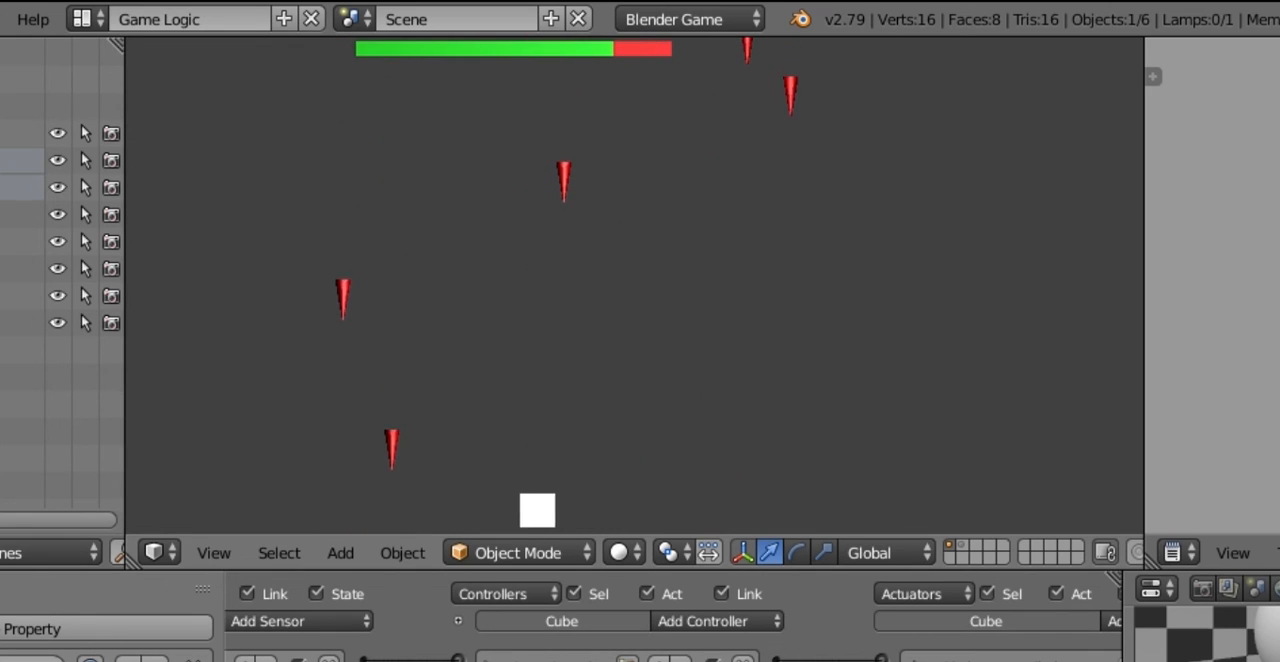
pyautogui.press('Right')
pyautogui.press('Right')
pyautogui.press('Right')
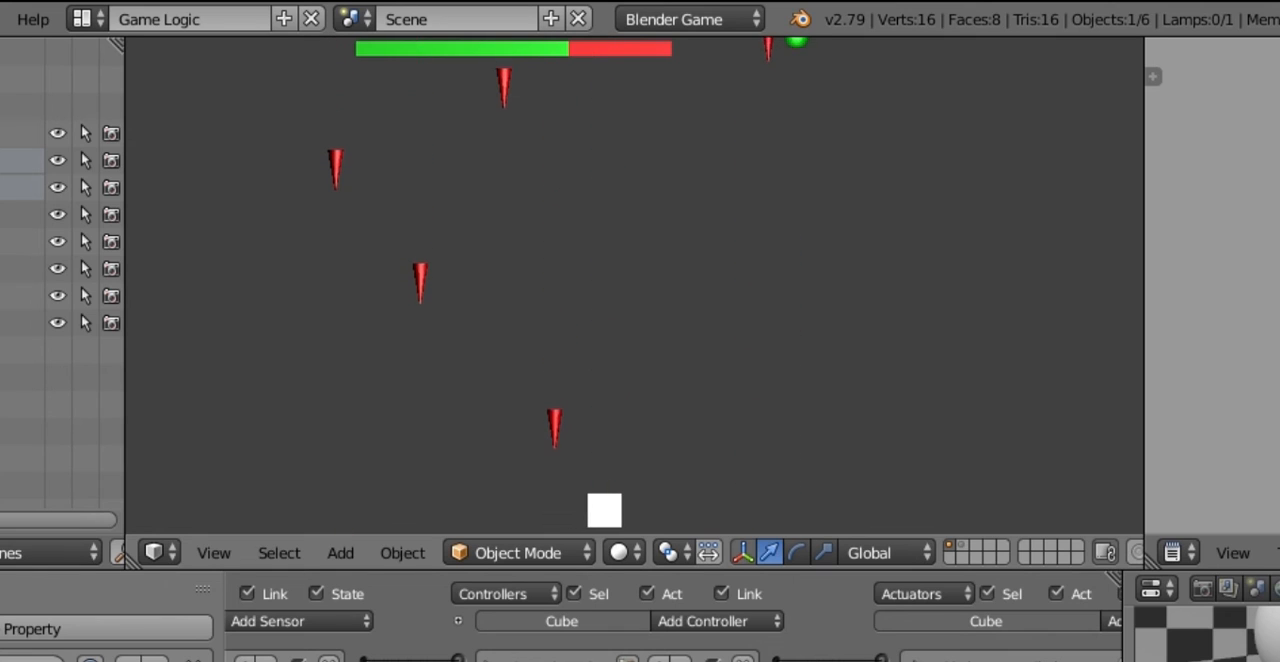
# Step: Steer the cube to catch green hp spheres and test the life bar's recovery while dodging cones, and end the game
pyautogui.press('Right')
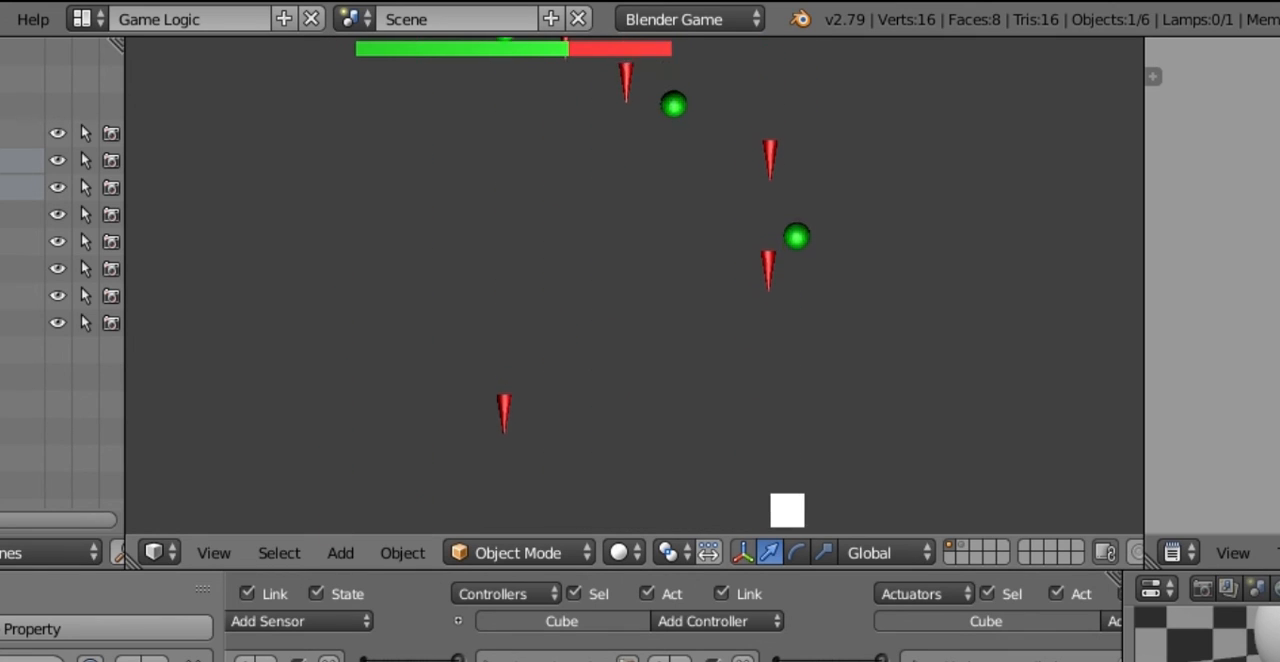
pyautogui.press('Left')
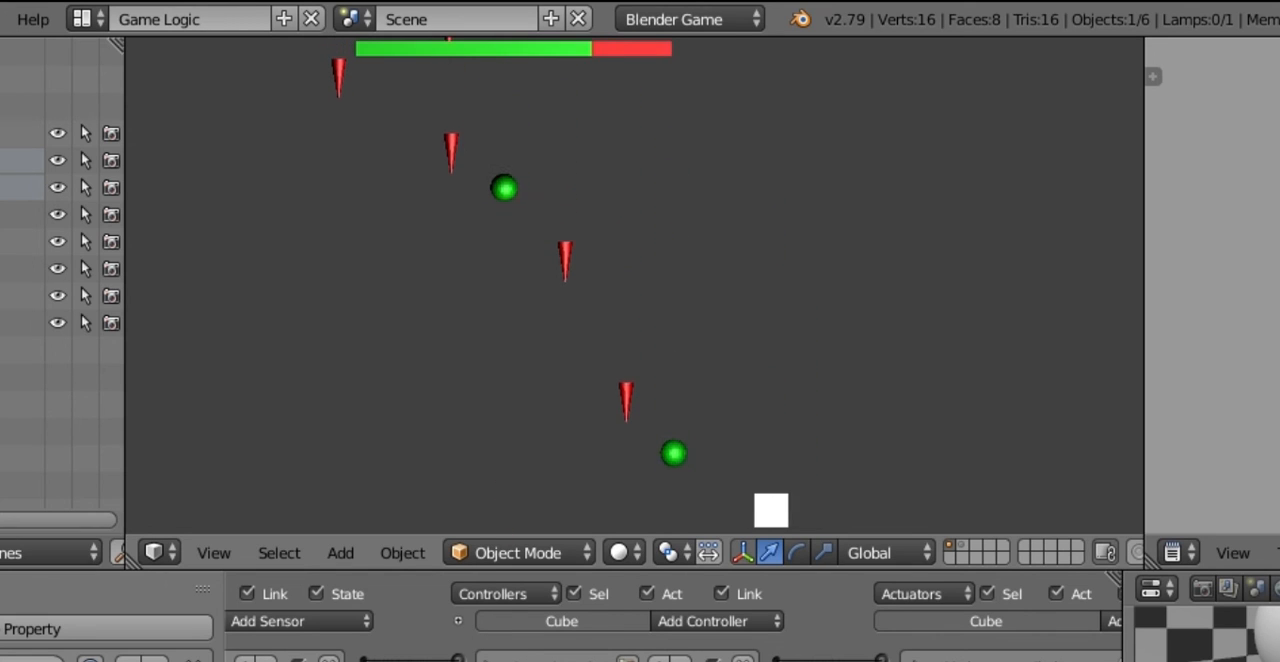
pyautogui.press('Left')
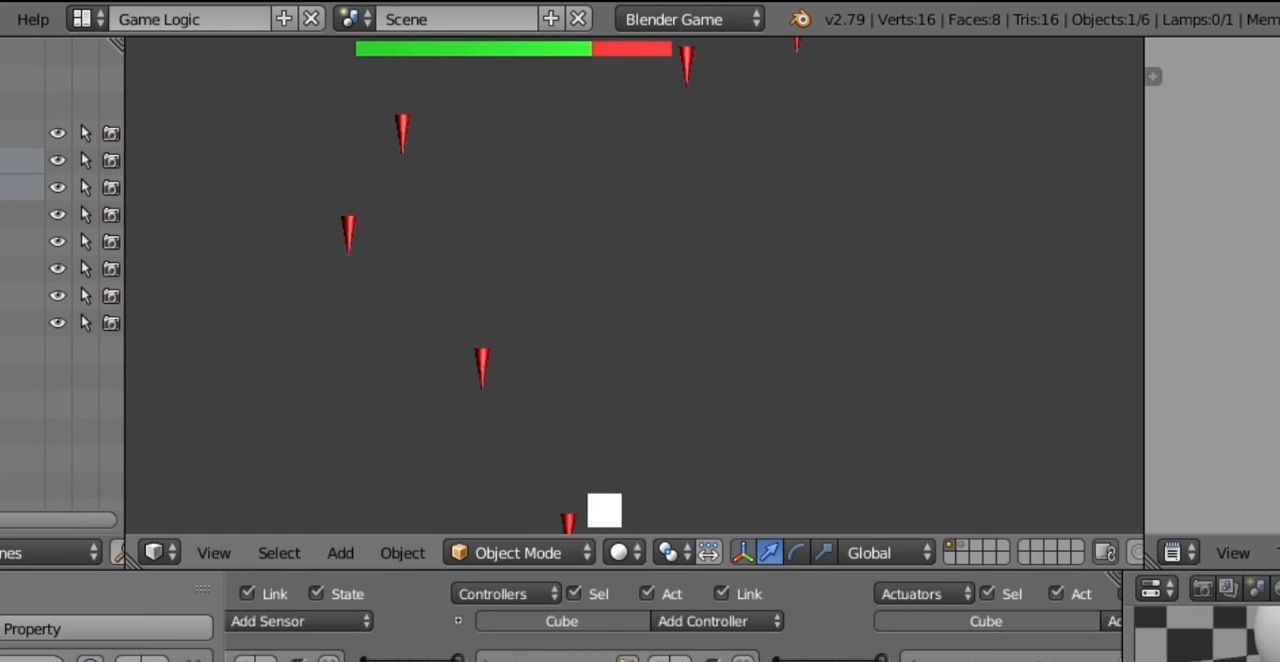
pyautogui.press('Right')
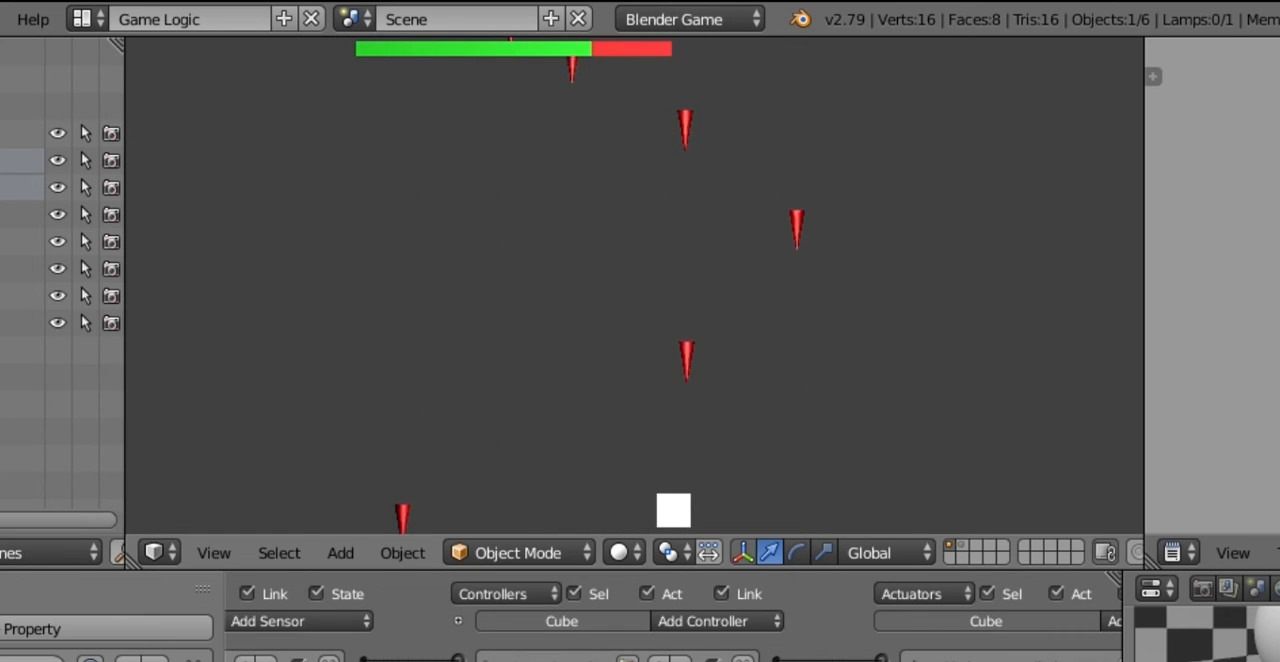
pyautogui.press('Left')
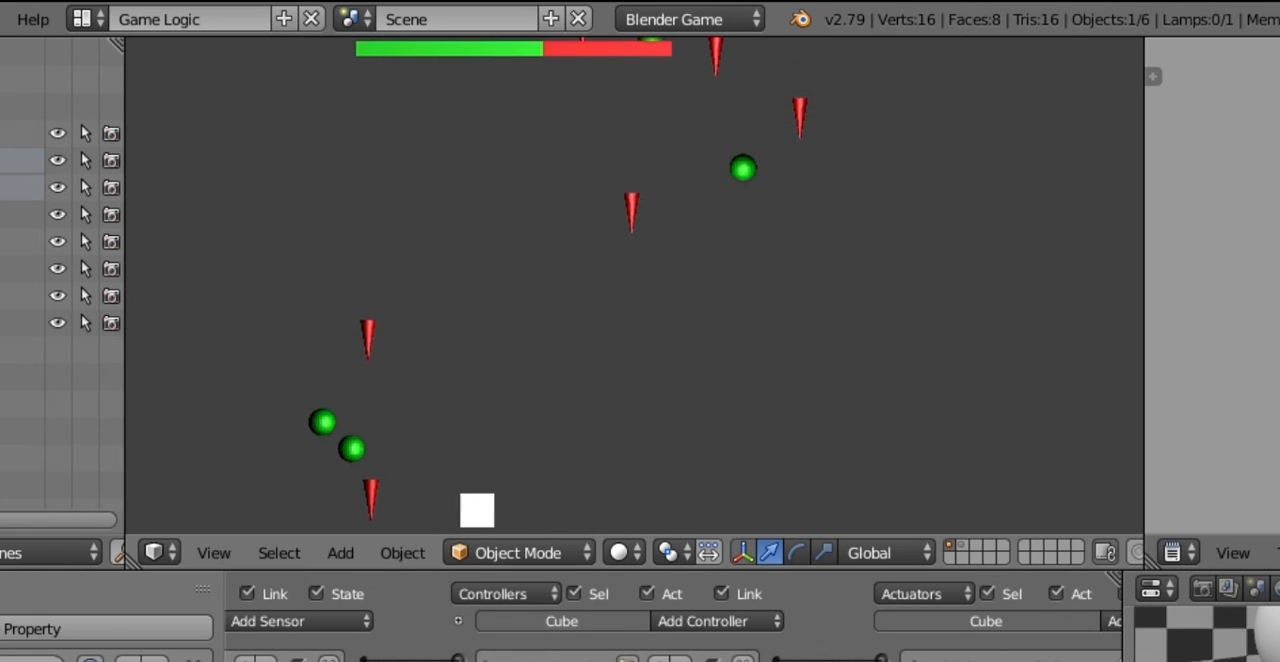
pyautogui.press('Right')
pyautogui.press('Right')
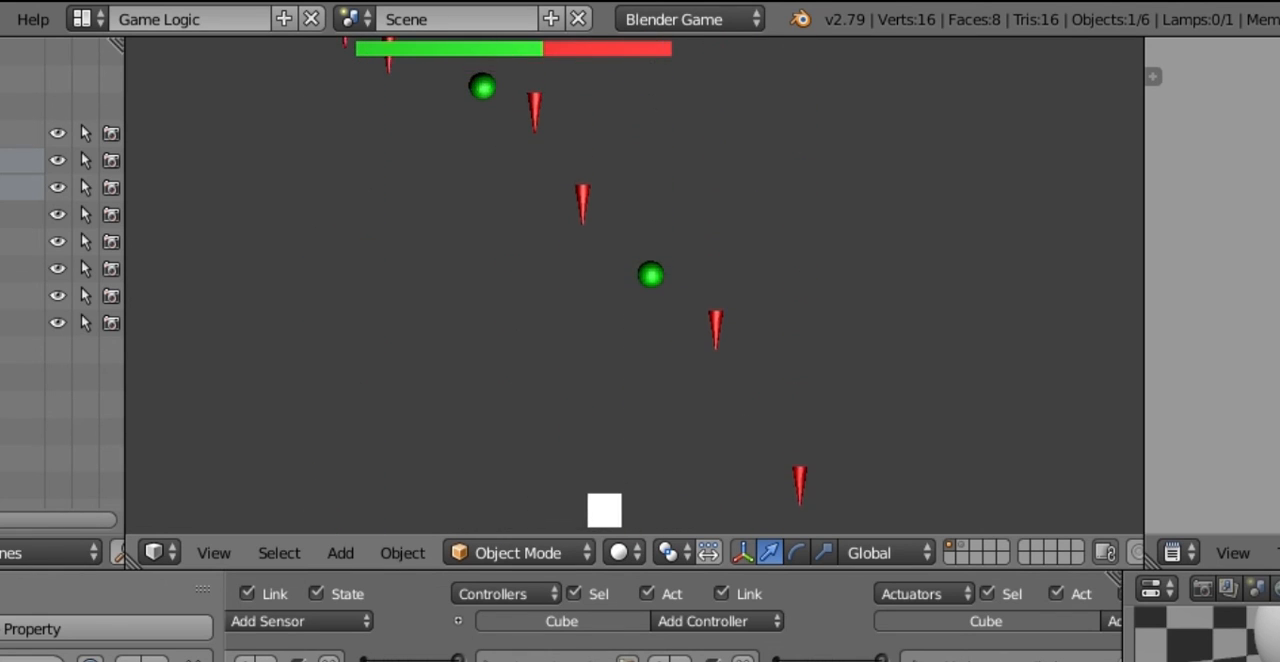
pyautogui.press('Left')
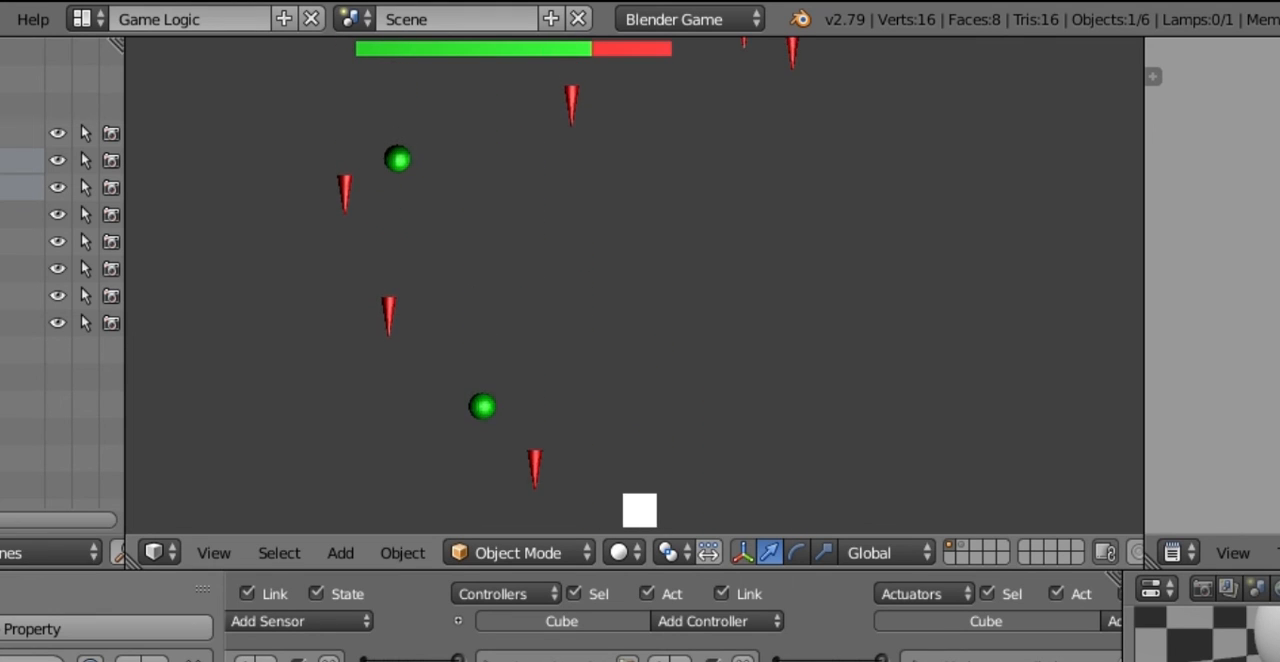
pyautogui.press('Right')
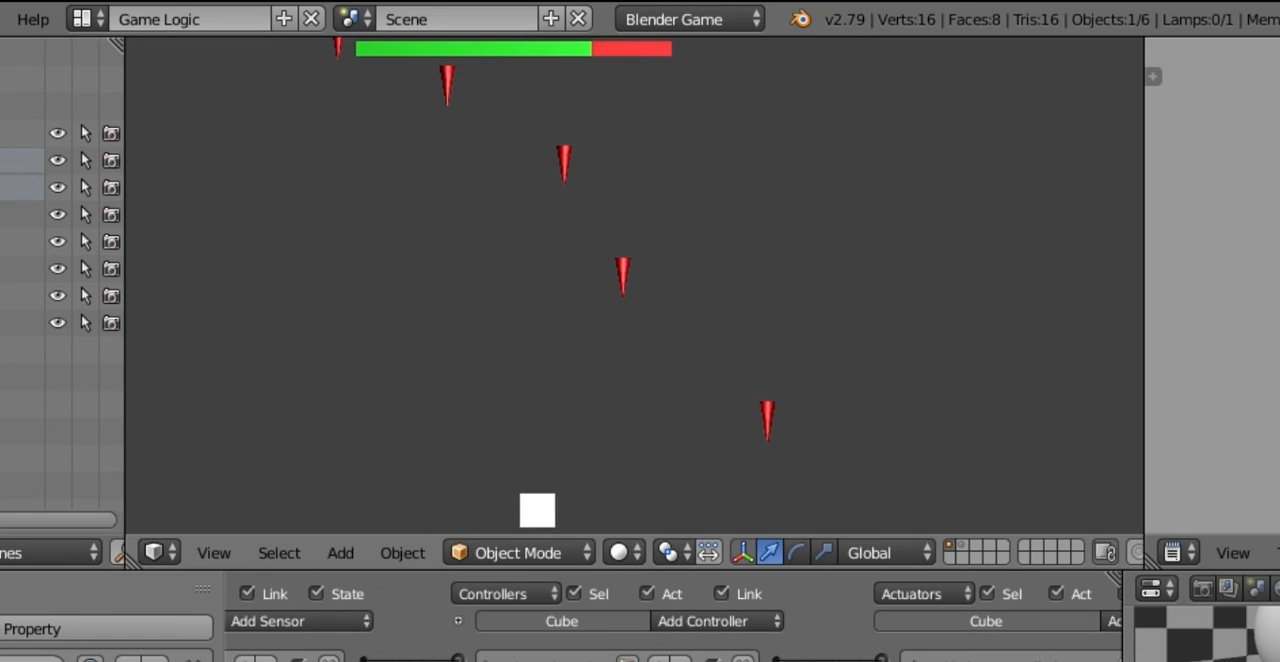
pyautogui.press('Right')
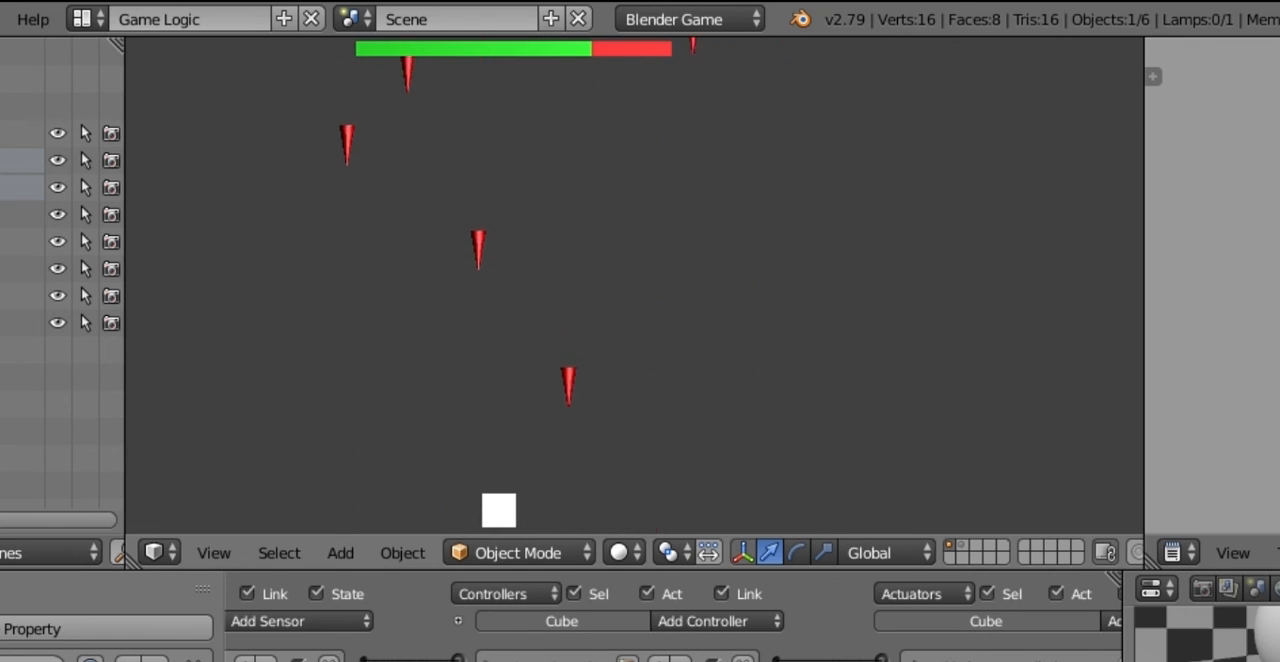
pyautogui.press('Left')
pyautogui.press('Right')
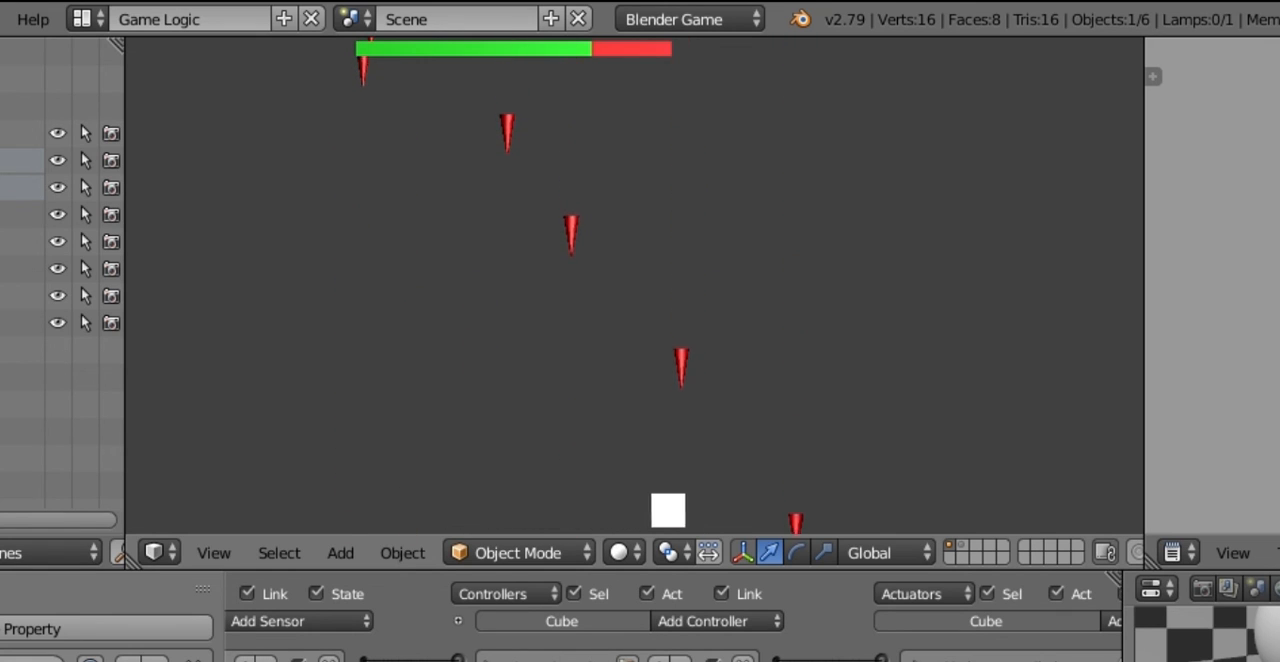
pyautogui.press('Left')
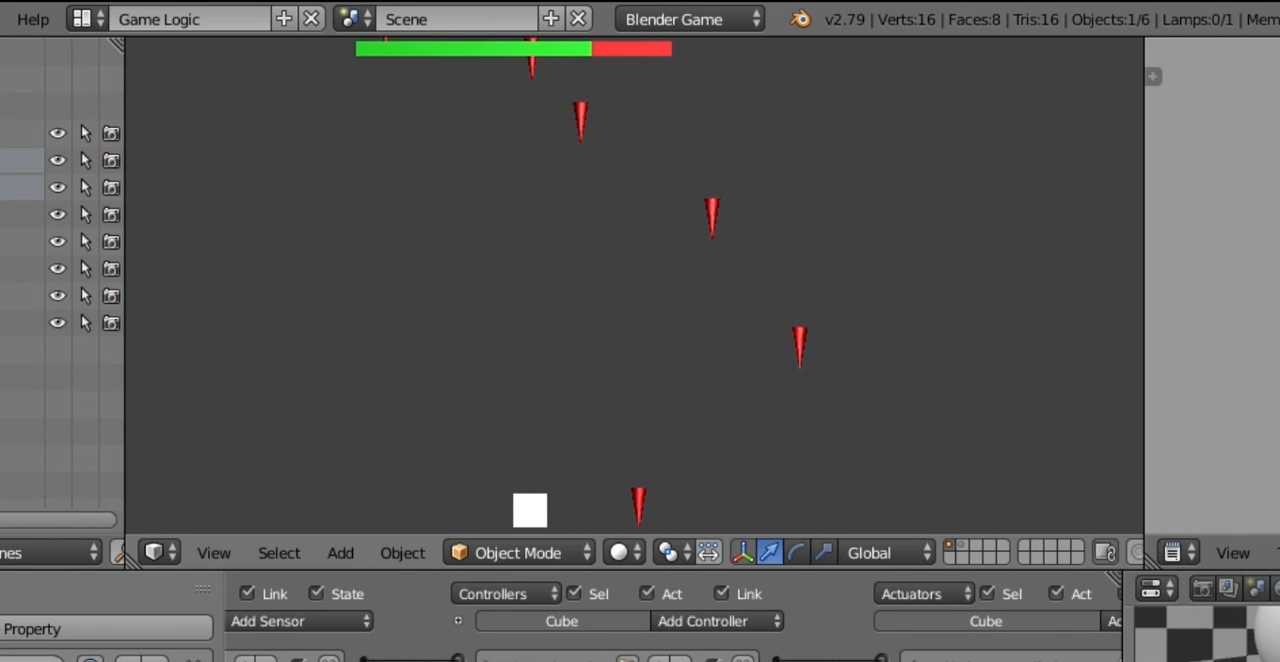
pyautogui.press('Escape')
# Step: Select both life bar planes and lower them along Z until they sit just above the scene origin
pyautogui.keyDown('shift'); pyautogui.moveTo(457, 150); pyautogui.dragTo(466, 239, button='middle'); pyautogui.keyUp('shift')
pyautogui.moveTo(430, 157); pyautogui.dragTo(427, 106, button='right')
pyautogui.rightClick(424, 106)
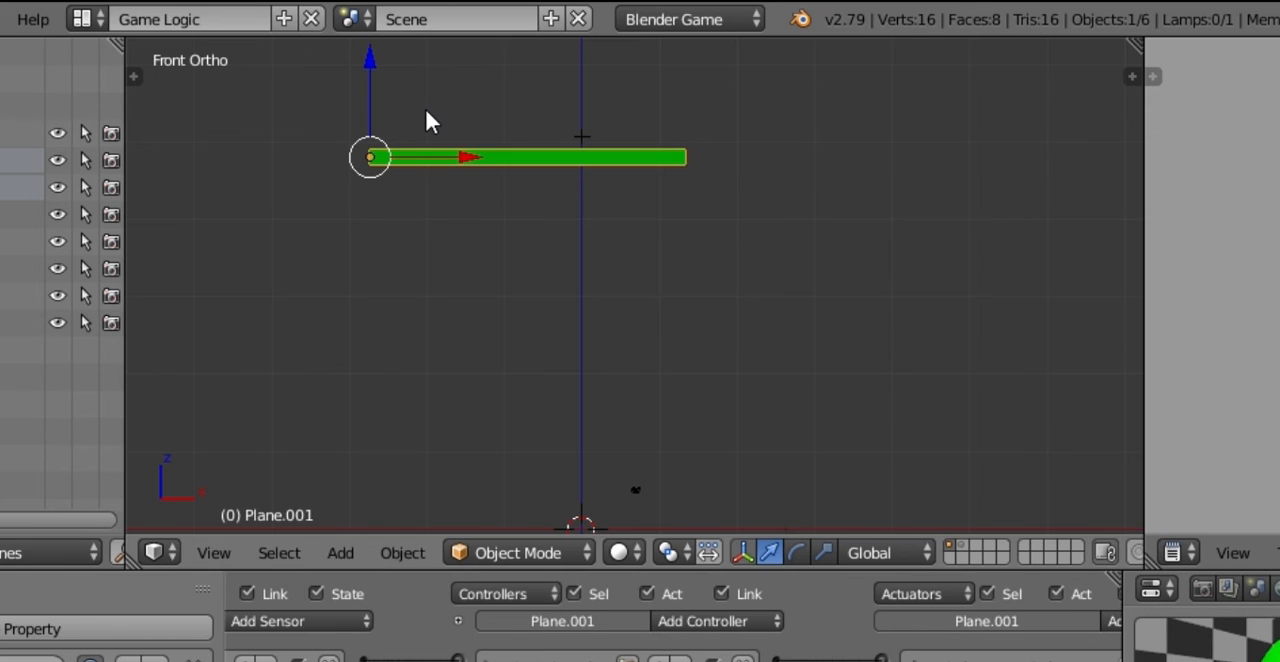
pyautogui.press('a')
pyautogui.press('b')
pyautogui.moveTo(426, 108); pyautogui.dragTo(457, 248)
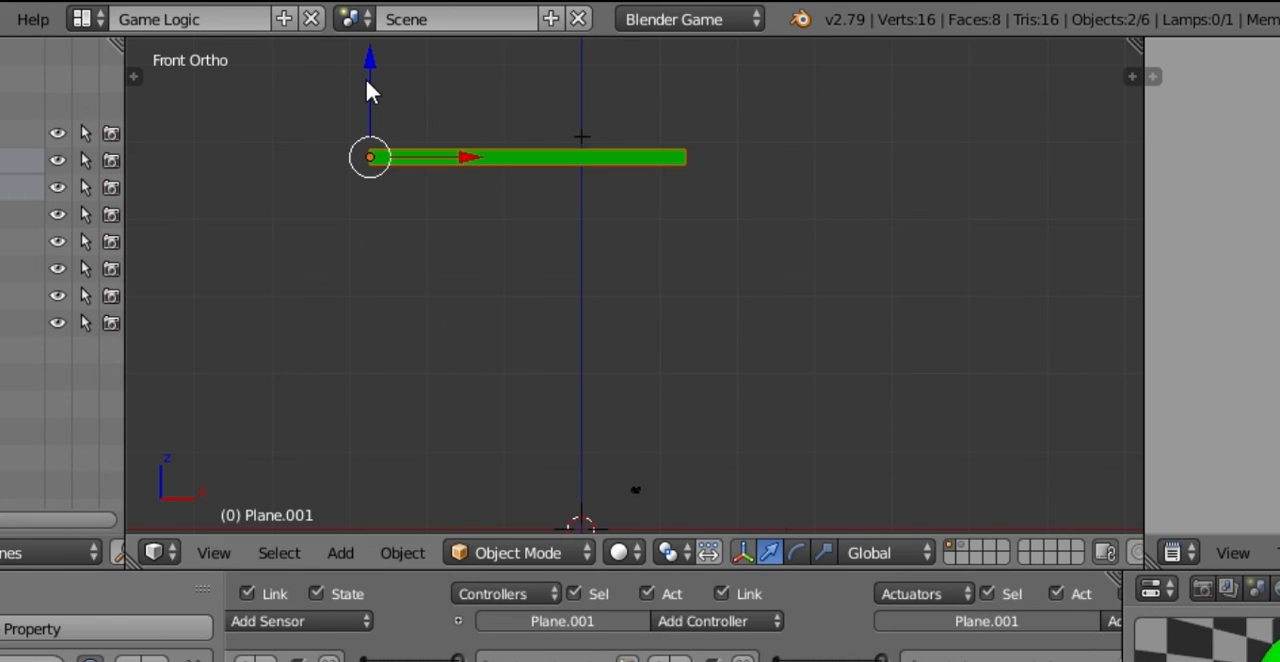
pyautogui.moveTo(367, 85); pyautogui.dragTo(447, 398)
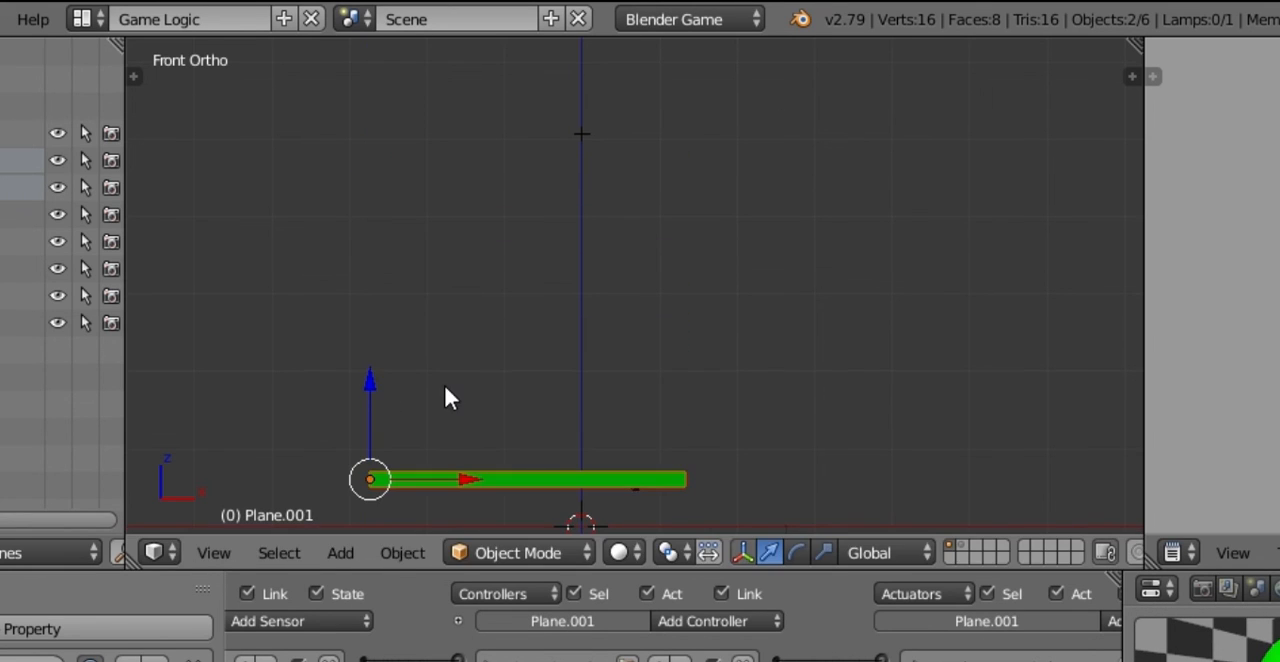
# Step: Switch to a perspective view from above the cube and select both the green and red life bar planes
pyautogui.keyDown('shift'); pyautogui.moveTo(445, 390); pyautogui.dragTo(403, 227, button='middle'); pyautogui.keyUp('shift')
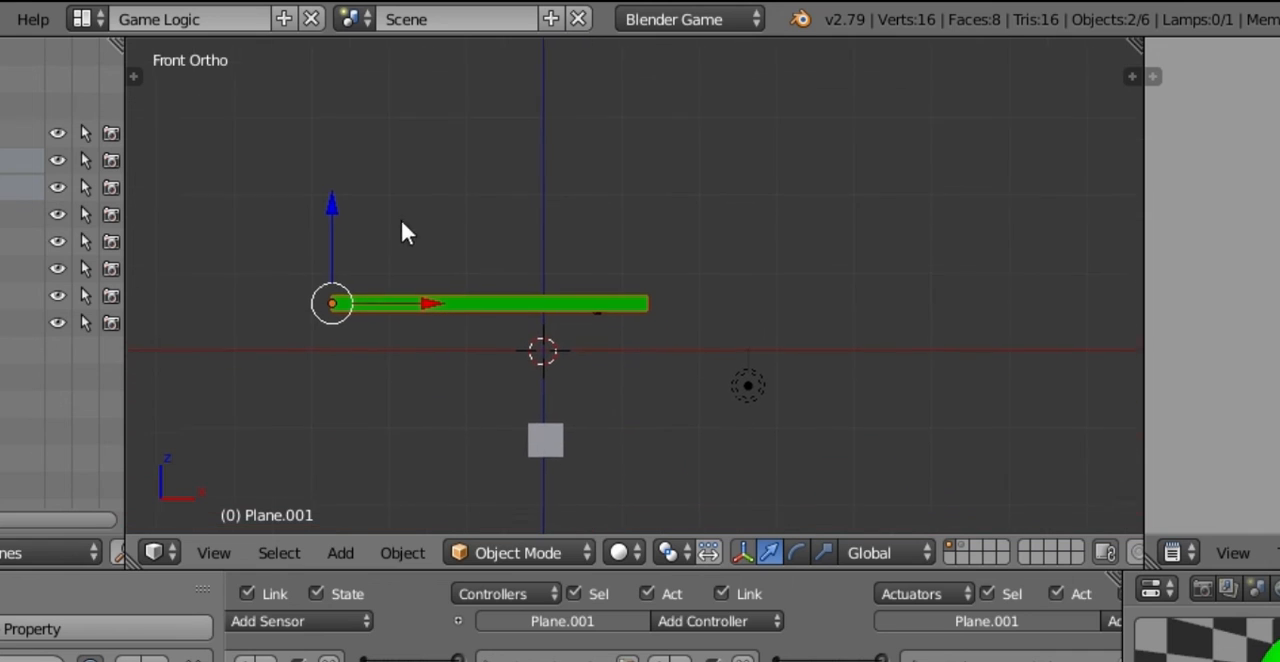
pyautogui.rightClick(543, 446)
pyautogui.moveTo(594, 451); pyautogui.dragTo(600, 240, button='middle')
pyautogui.press('KP_5')
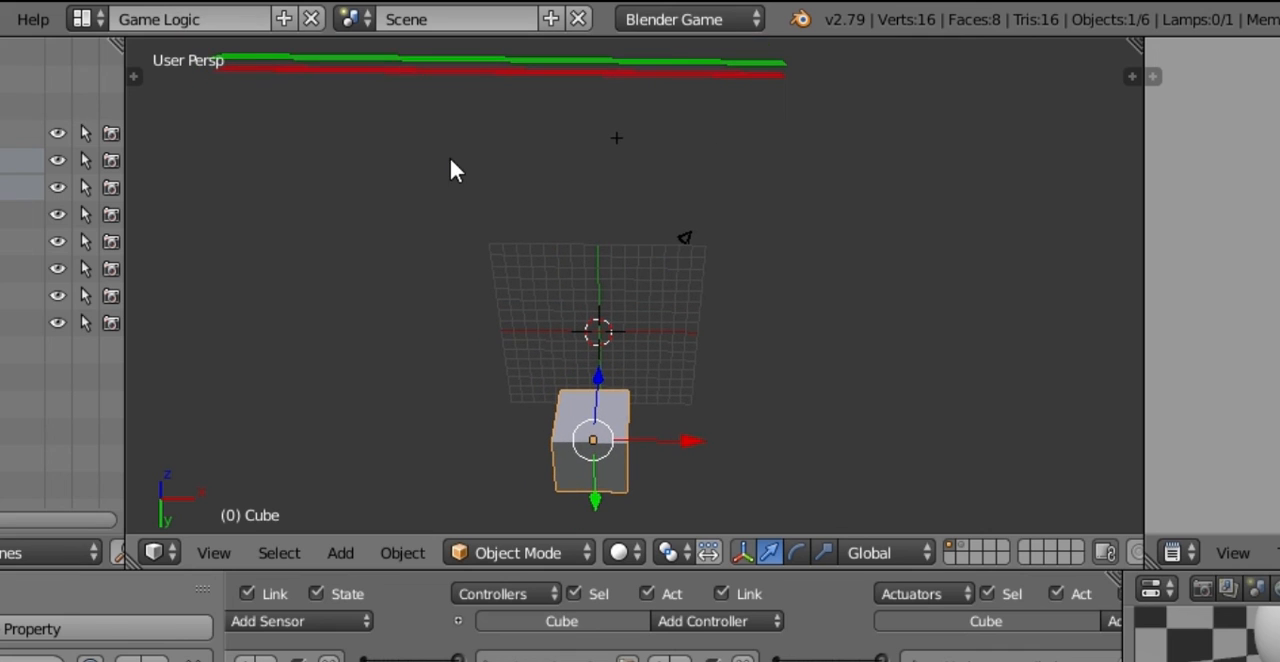
pyautogui.press('a')
pyautogui.press('b')
pyautogui.moveTo(442, 124); pyautogui.dragTo(420, 72)
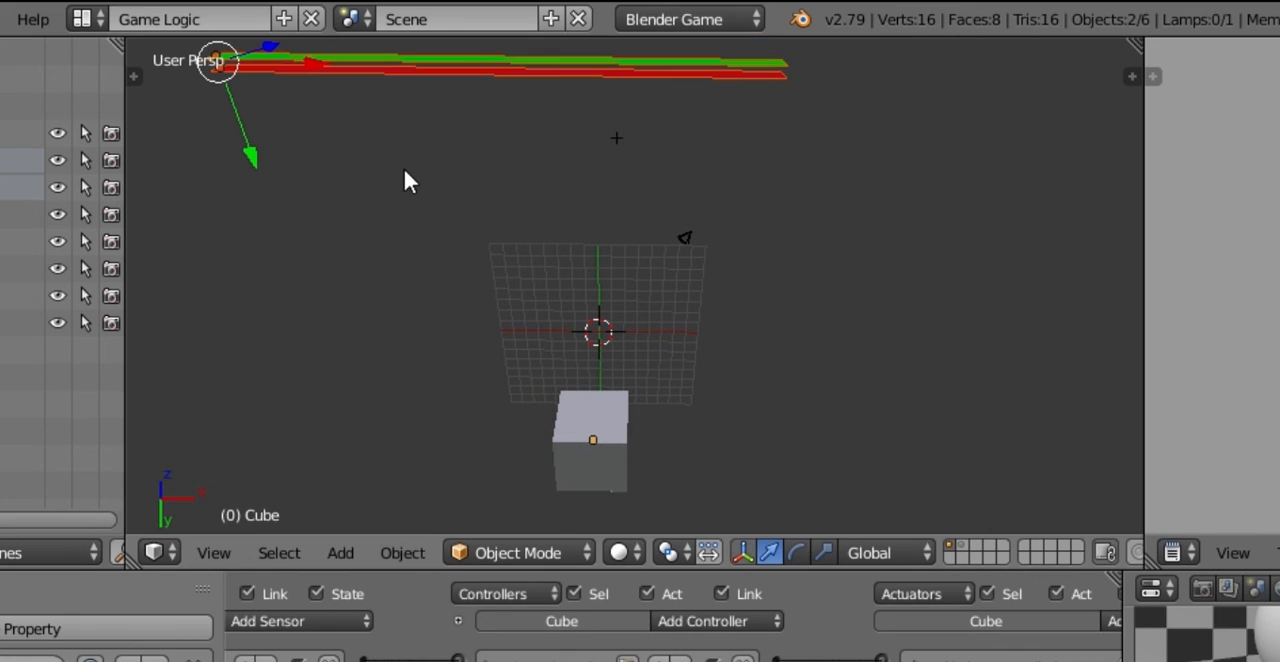
pyautogui.write('r')
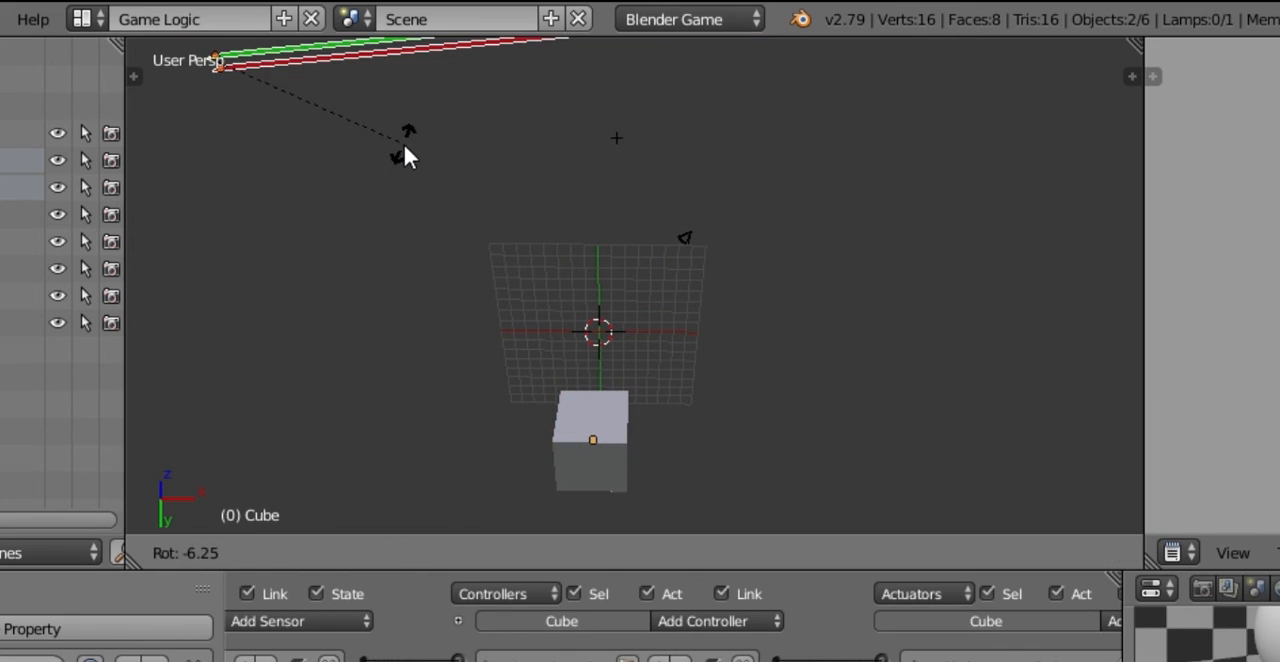
pyautogui.write('x-90')
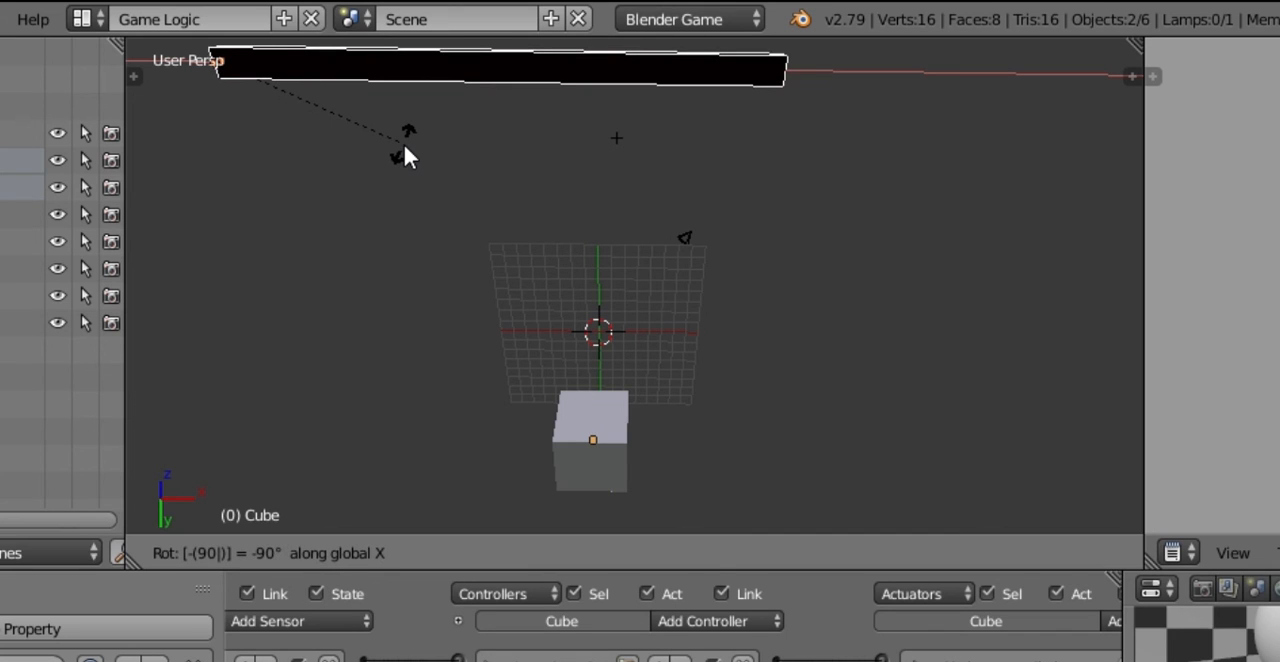
pyautogui.press('Escape')
# Step: Rotate both life bar planes 90° about the global X axis
pyautogui.write('rx')
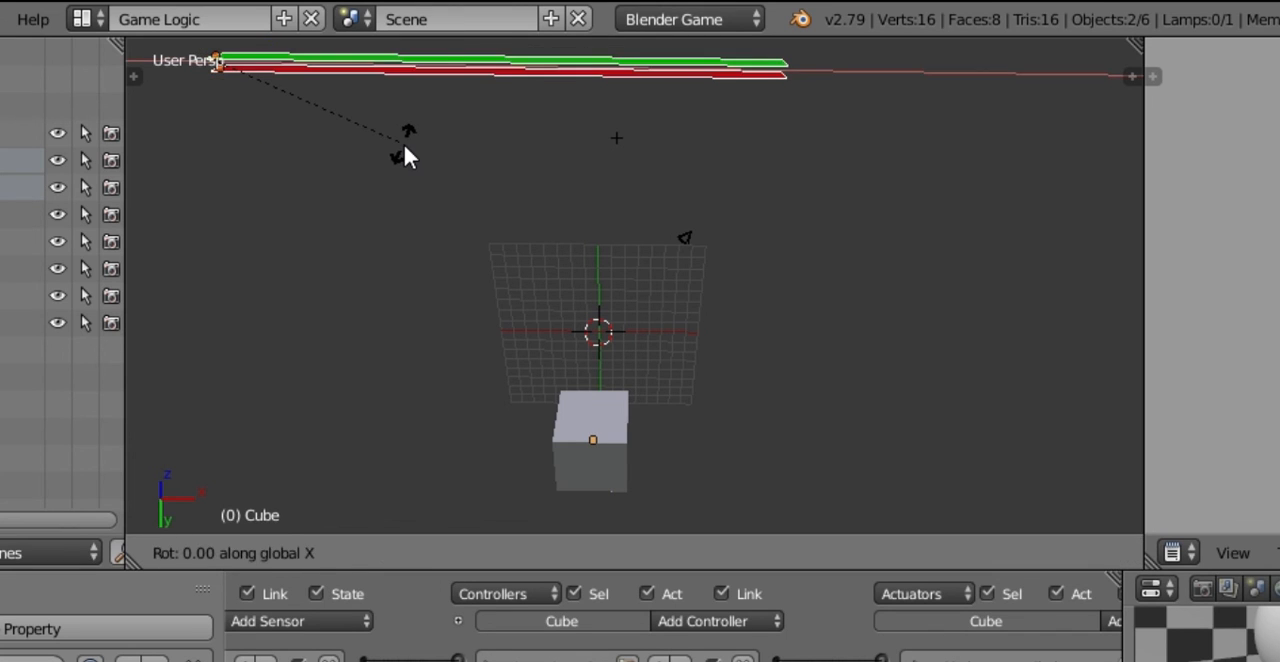
pyautogui.write('90')
pyautogui.press('Return')
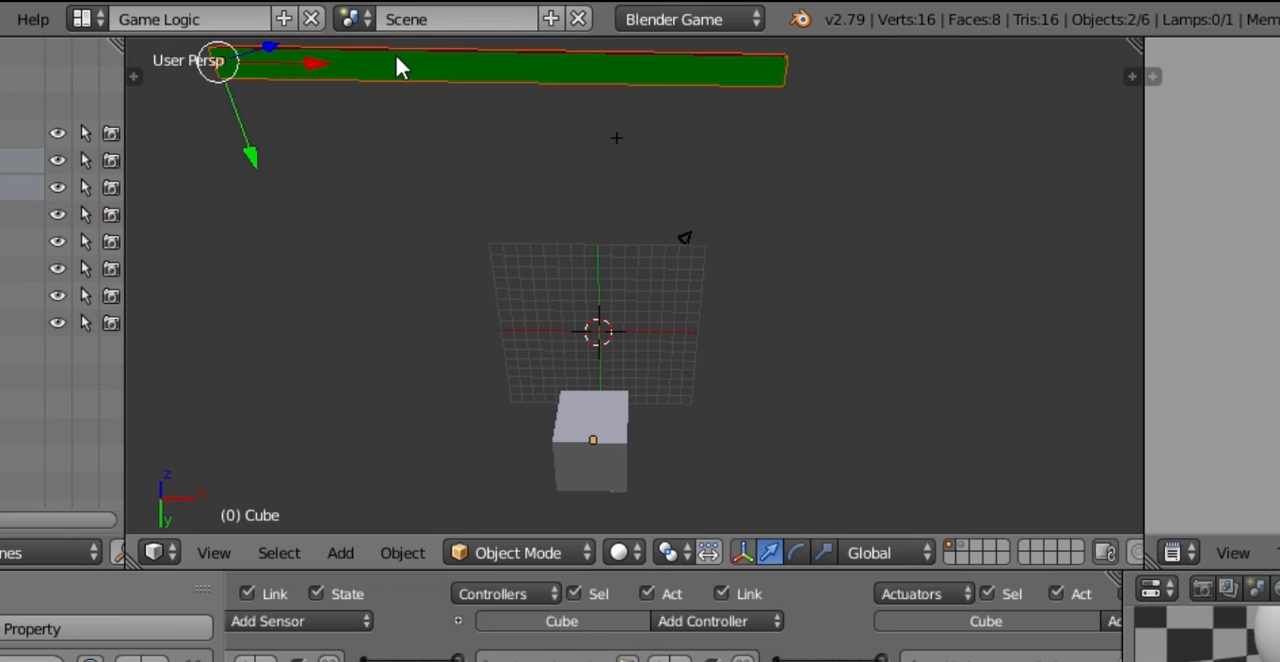
# Step: Compare the life bar's height with the cube from the front, then reselect both life bar planes and raise them slightly along Z
pyautogui.moveTo(336, 66); pyautogui.dragTo(580, 240, button='middle')
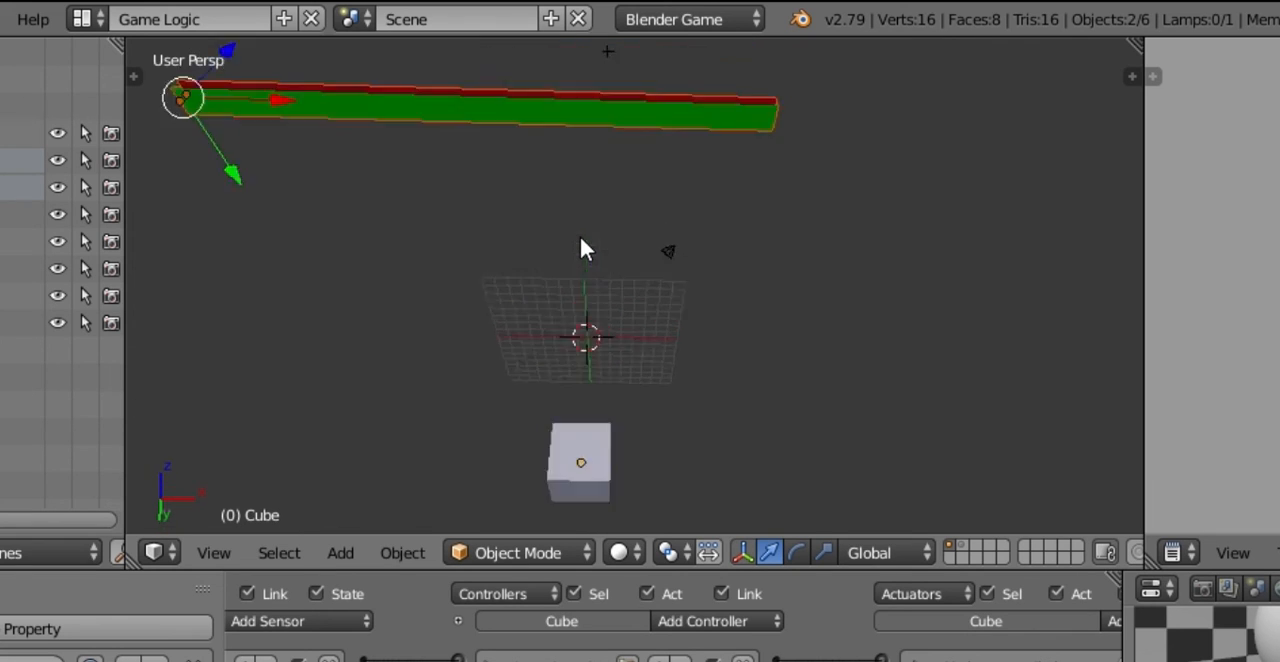
pyautogui.press('KP_1')
pyautogui.moveTo(599, 469); pyautogui.dragTo(630, 469, button='right')
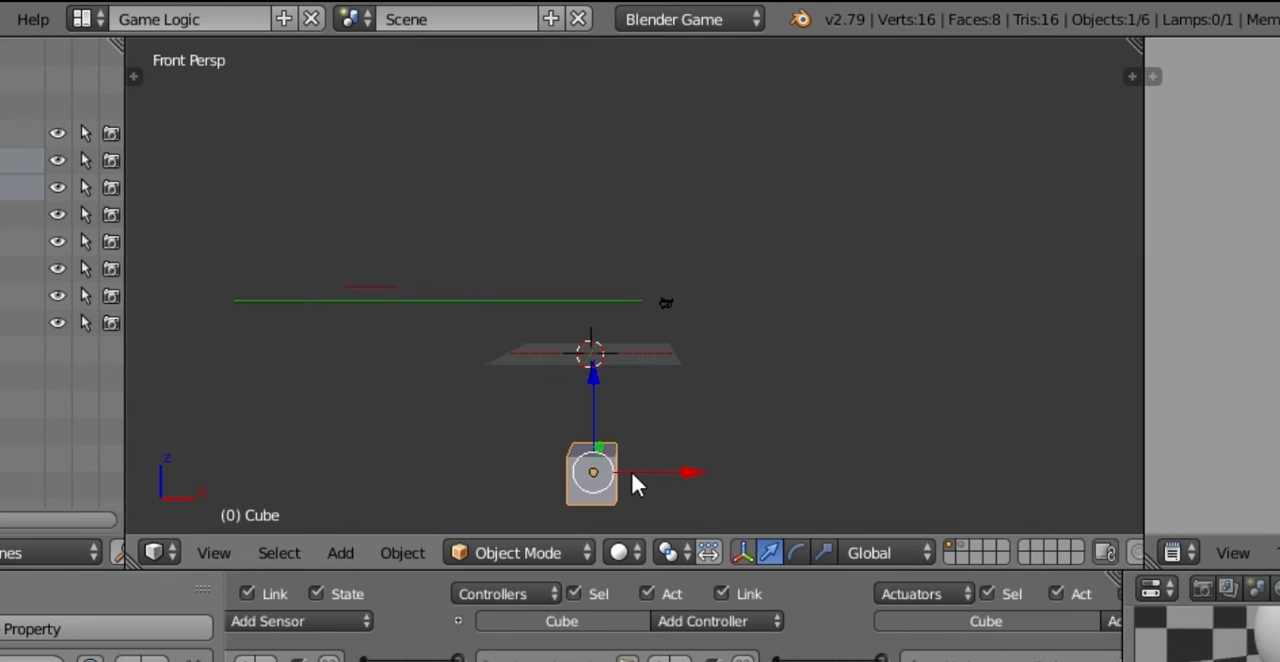
pyautogui.moveTo(632, 485); pyautogui.dragTo(534, 396, button='middle')
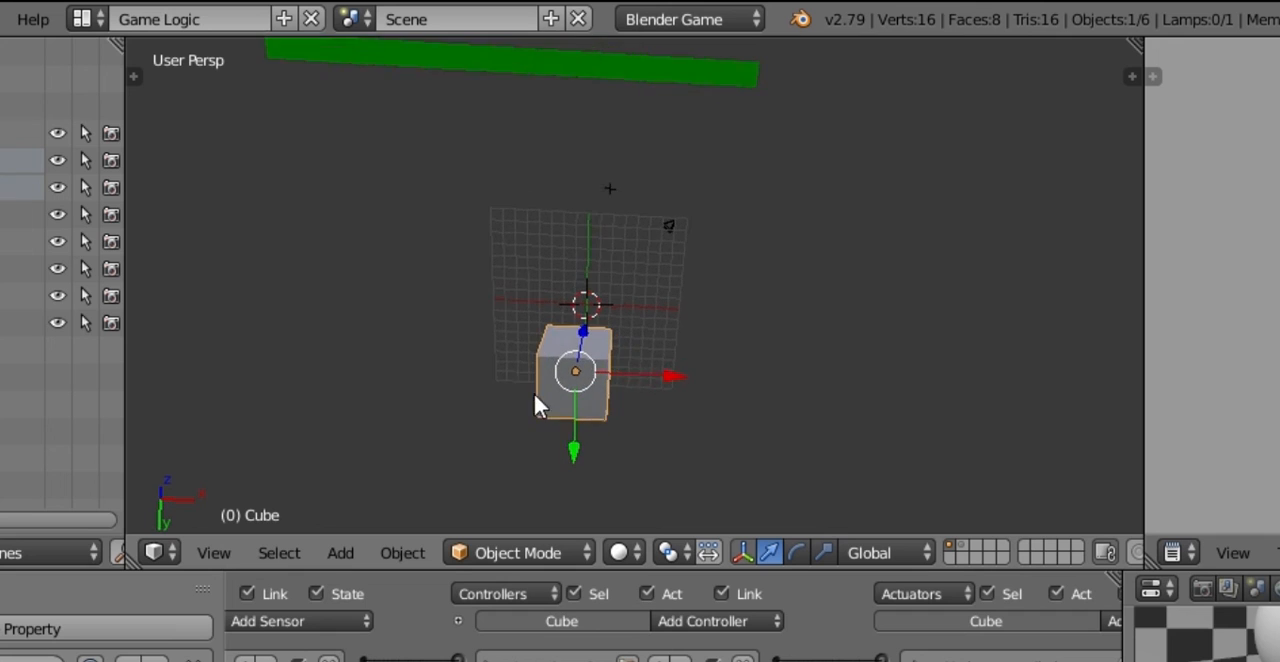
pyautogui.moveTo(638, 438); pyautogui.dragTo(820, 405, button='middle')
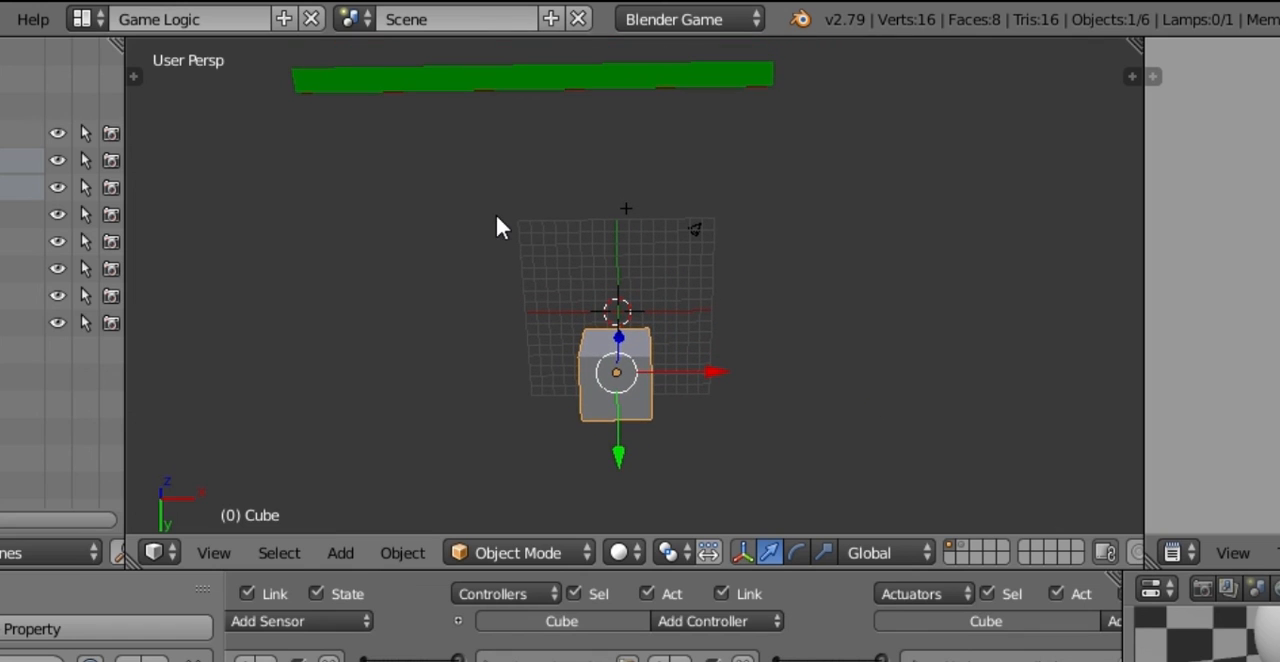
pyautogui.press('a')
pyautogui.press('b')
pyautogui.moveTo(429, 143); pyautogui.dragTo(602, 272)
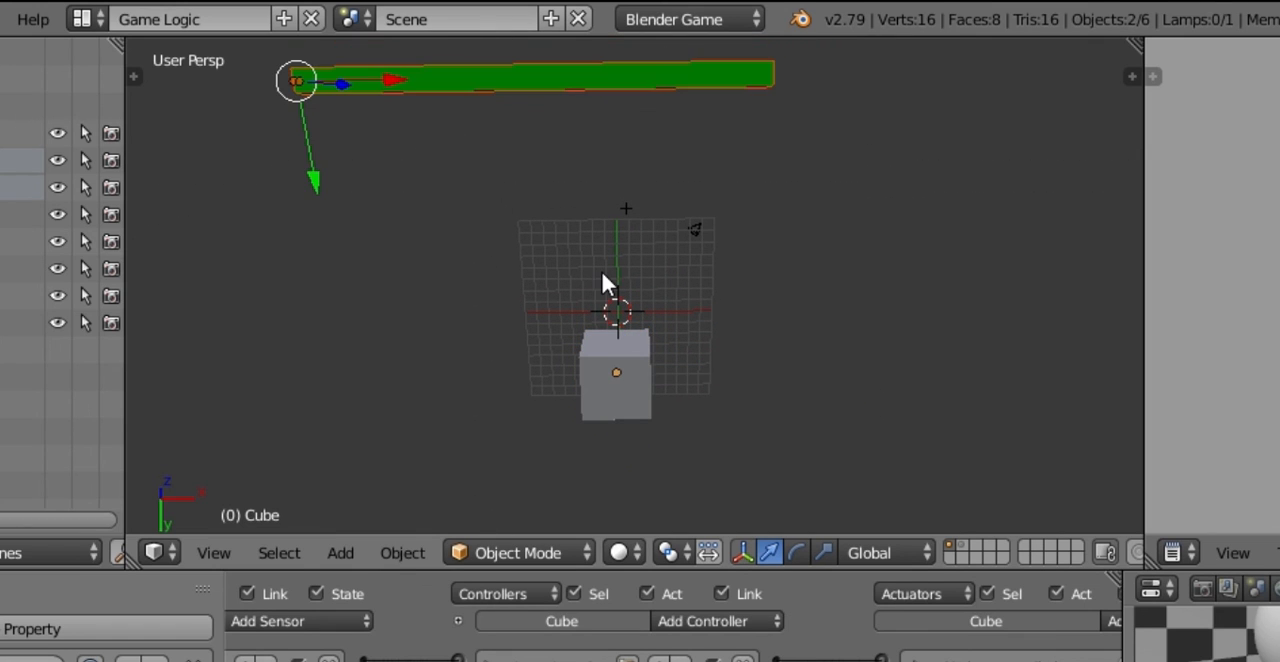
pyautogui.press('g')
pyautogui.press('z')
pyautogui.click(532, 320)
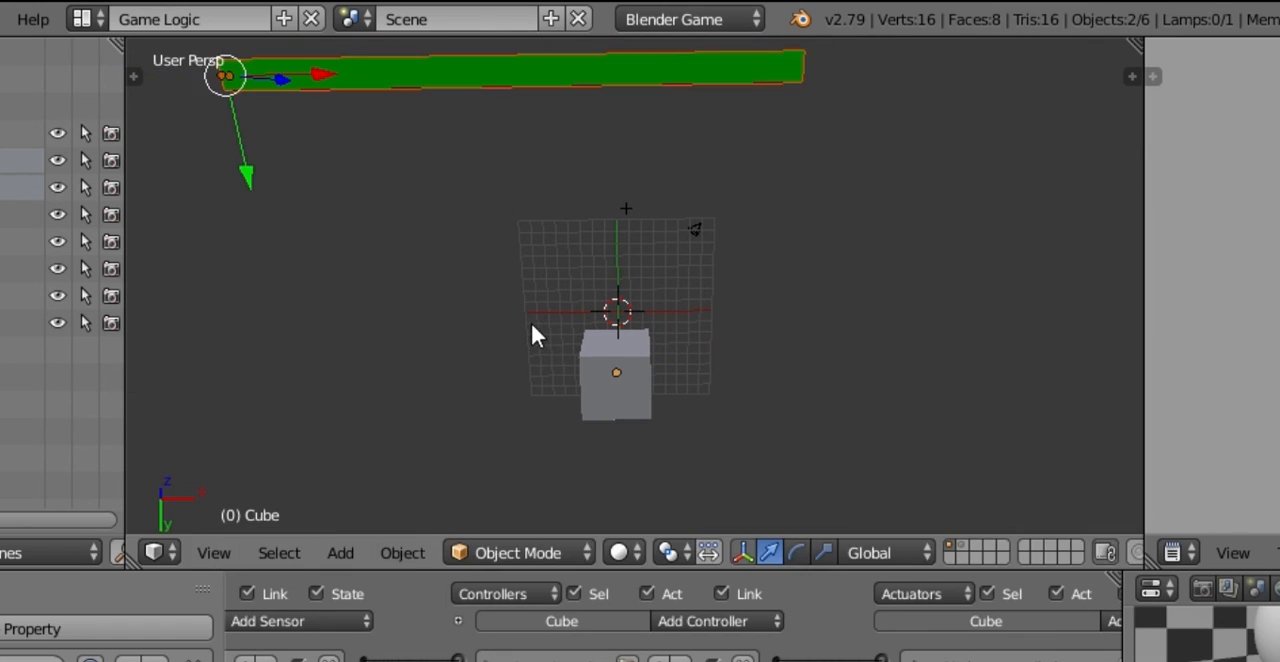
# Step: Move both life bar planes along the Y axis, closer to the cube
pyautogui.press('g')
pyautogui.press('z')
pyautogui.press('y')
pyautogui.click(540, 376)
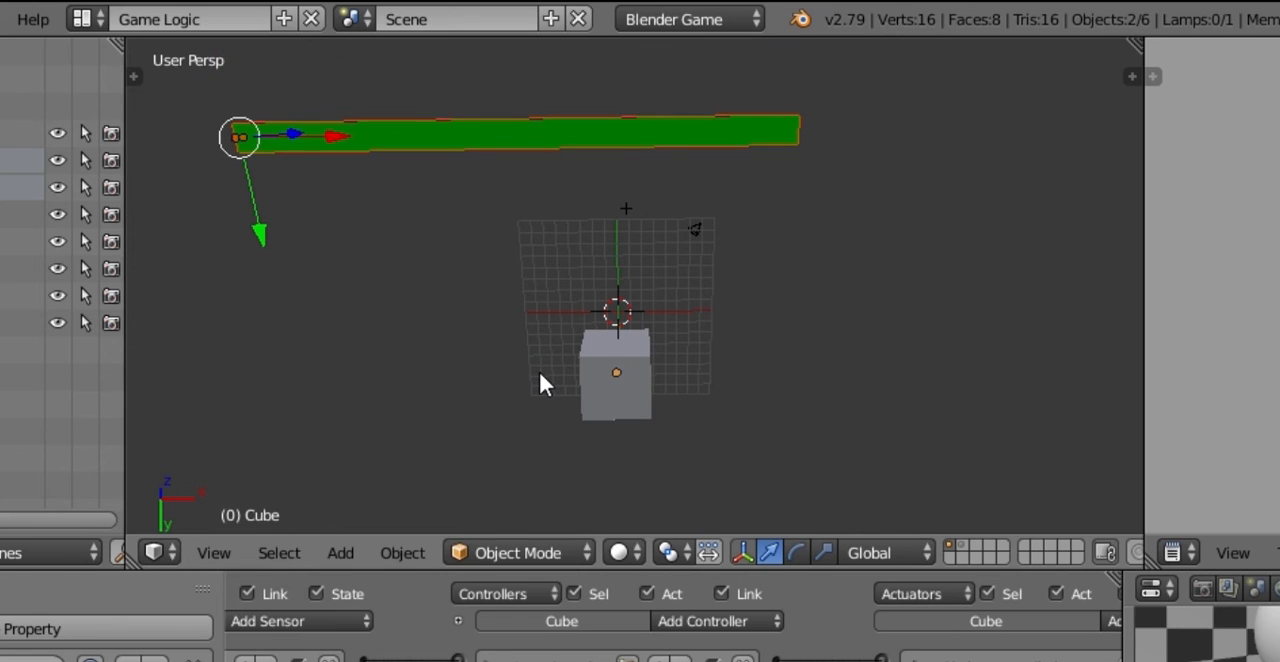
# Step: Rotate both life bar planes about -40° around the global Y axis and shift them along global Z
pyautogui.press('r')
pyautogui.press('y')
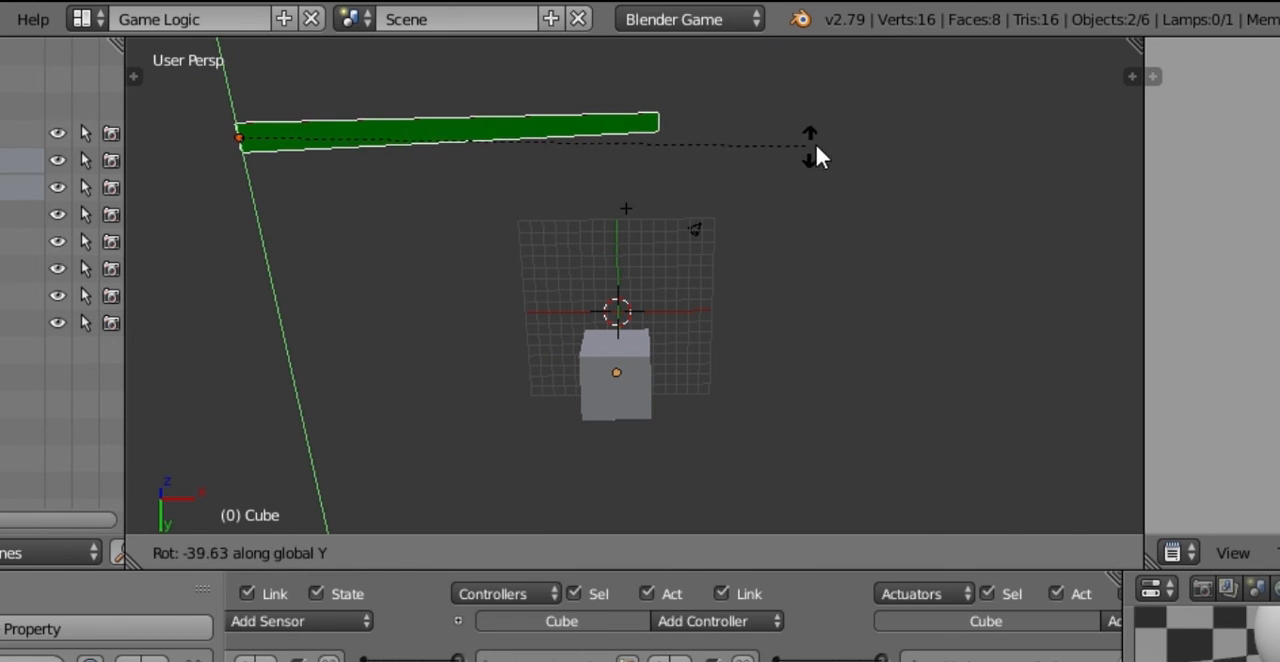
pyautogui.click(806, 160)
pyautogui.press('g')
pyautogui.press('y')
pyautogui.press('z')
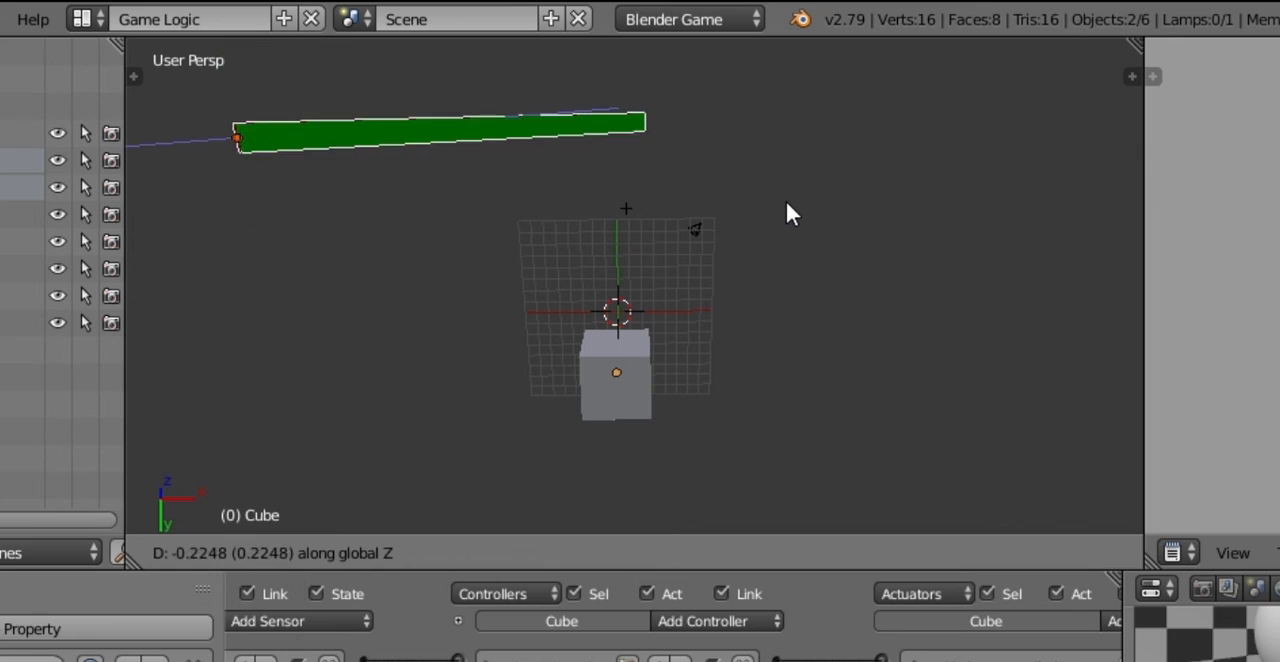
pyautogui.click(388, 248)
pyautogui.press('h')
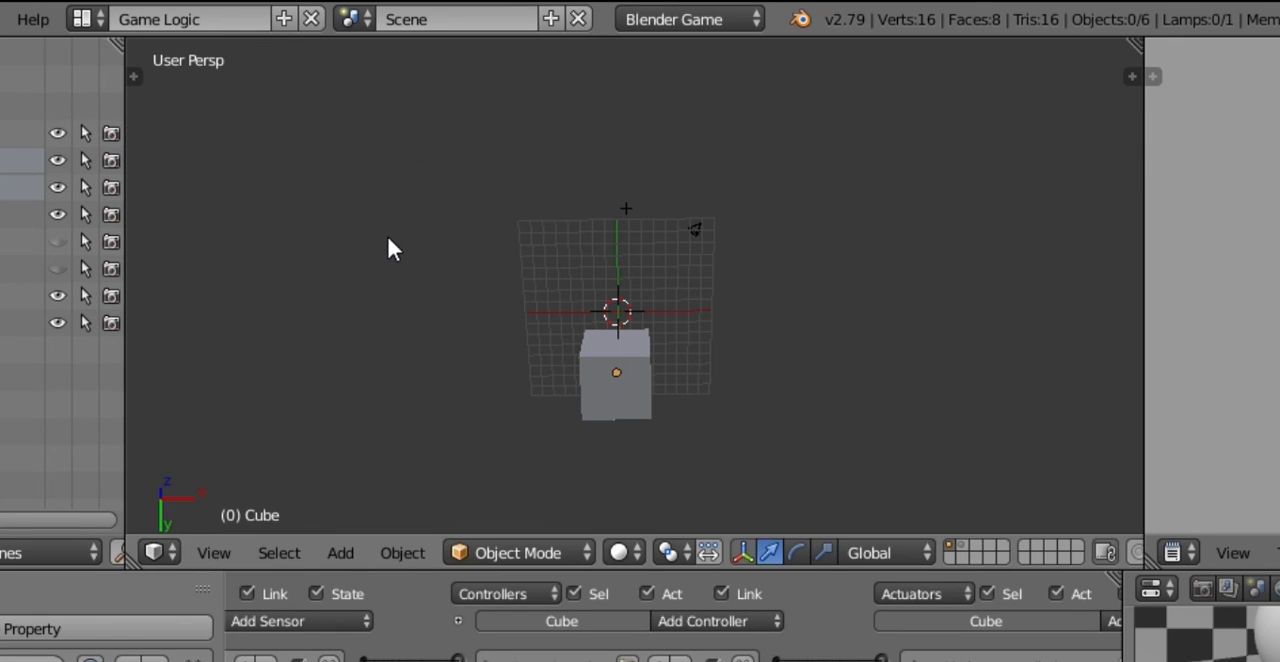
pyautogui.hotkey('alt', 'h')
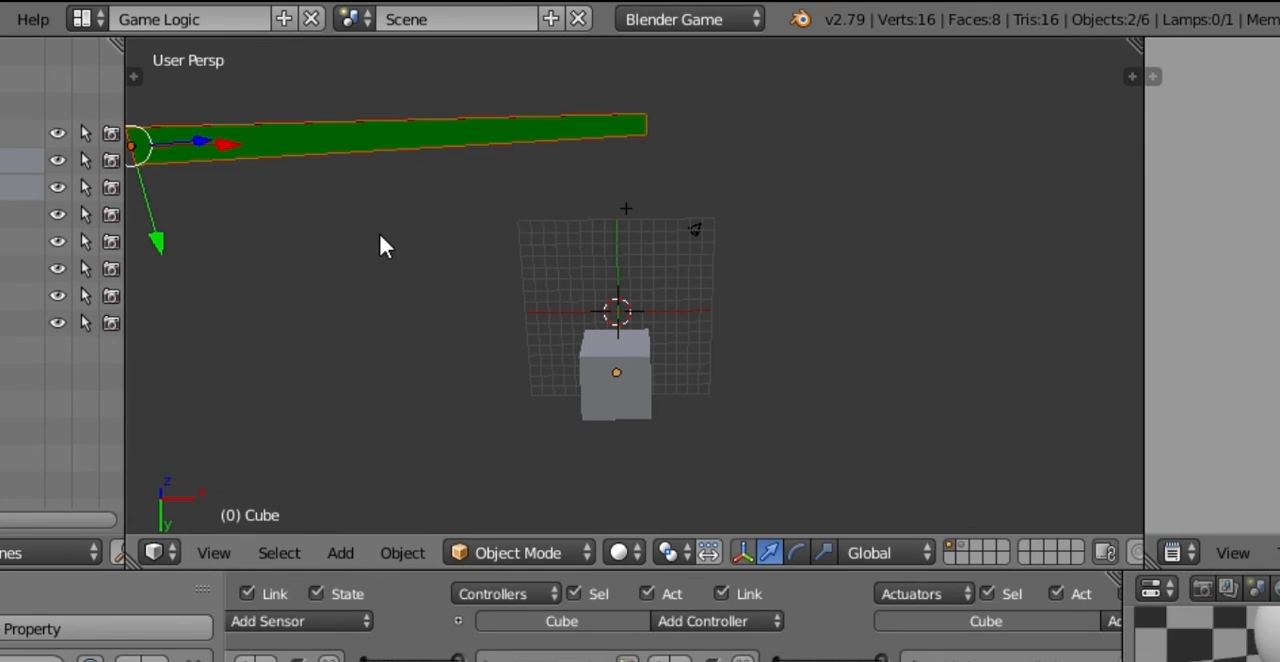
# Step: Adjust both life bar planes' tilt around global Y, and slide them about -12.3 units along the global X axis
pyautogui.press('g')
pyautogui.press('y')
pyautogui.click(568, 240)
pyautogui.press('r')
pyautogui.press('y')
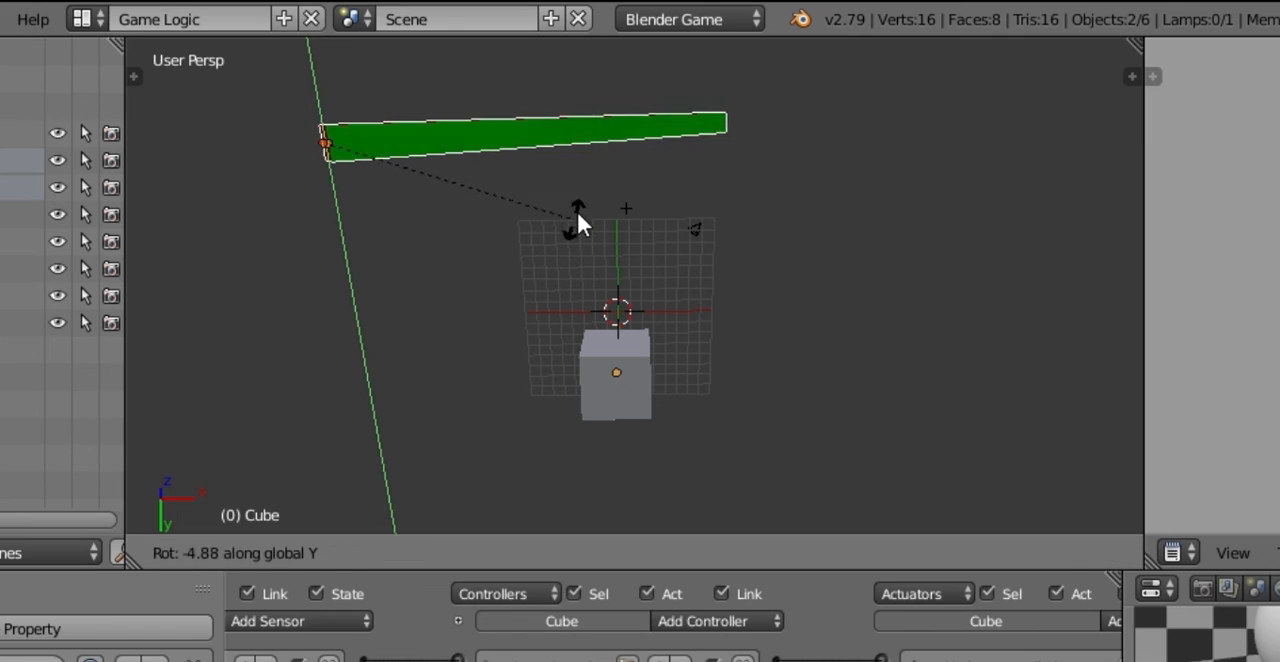
pyautogui.click(413, 140)
pyautogui.moveTo(415, 142); pyautogui.dragTo(245, 208)
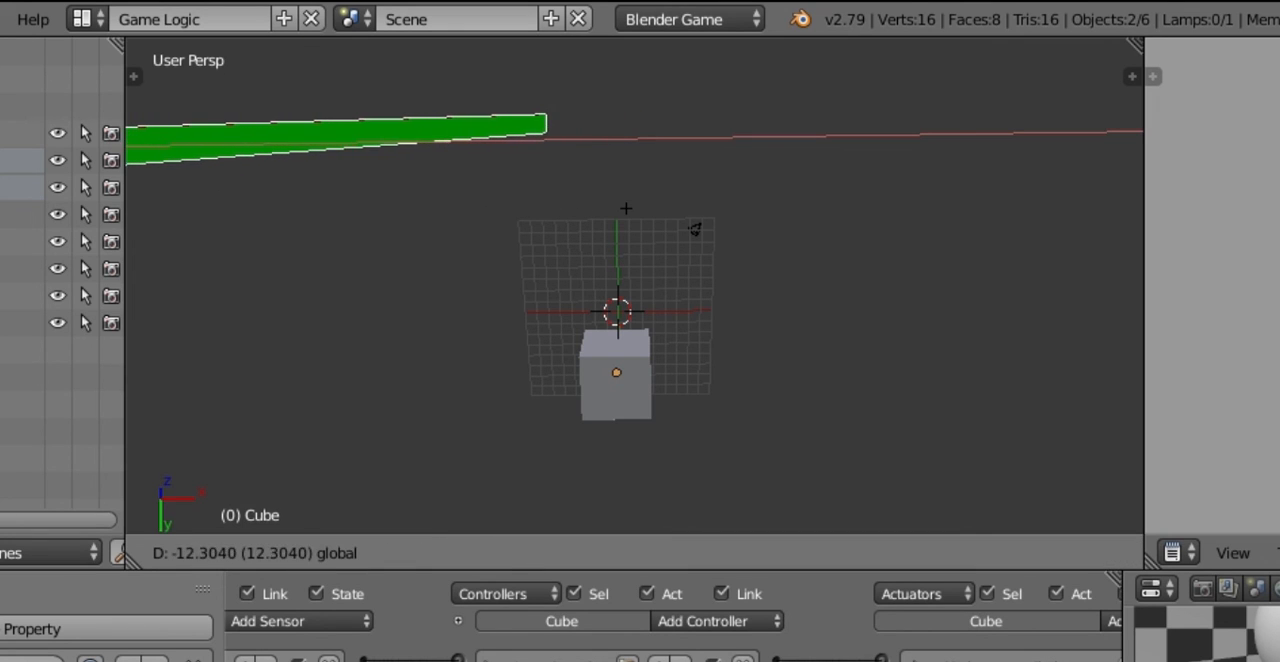
# Step: Run the game and steer the cube left and right among the cones and hp spheres to test the life bar, then stop the game
pyautogui.press('p')
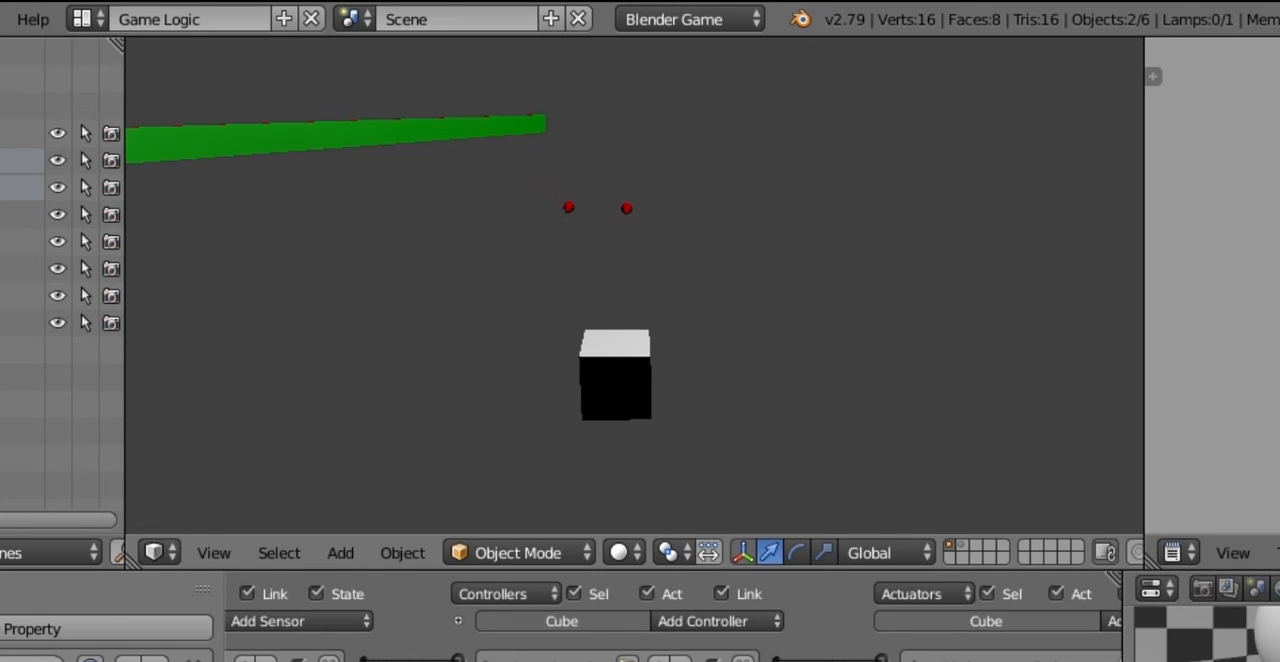
pyautogui.press('Right')
pyautogui.press('Left')
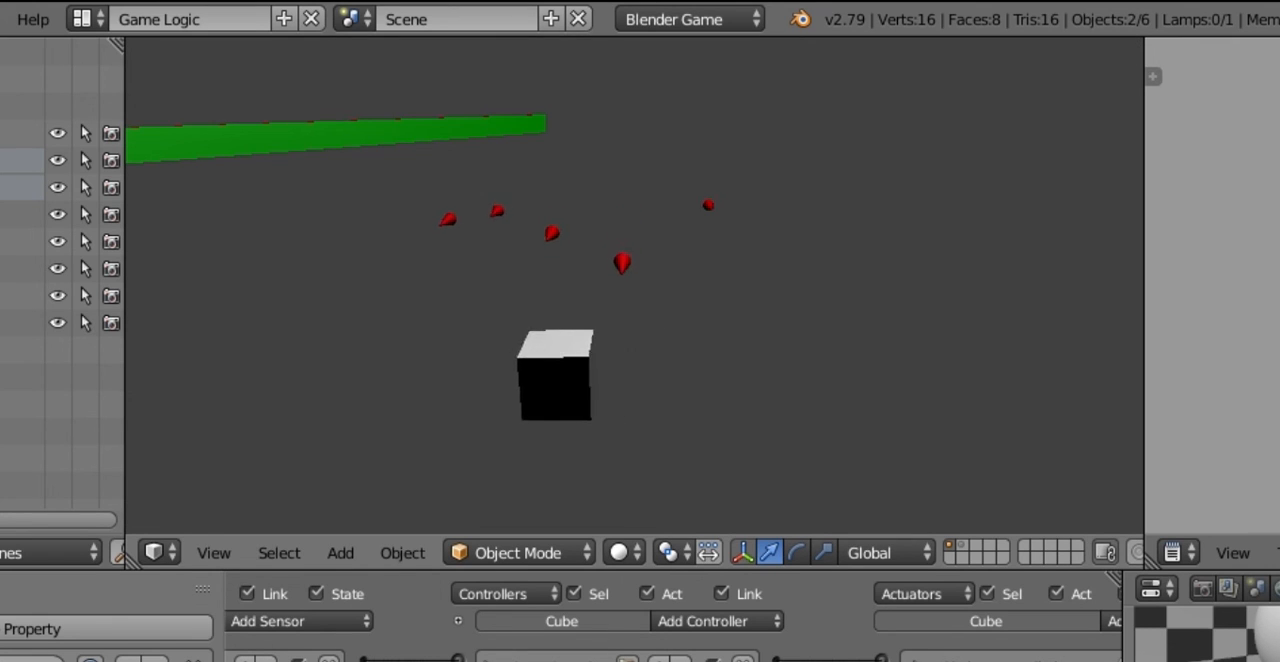
pyautogui.press('Right')
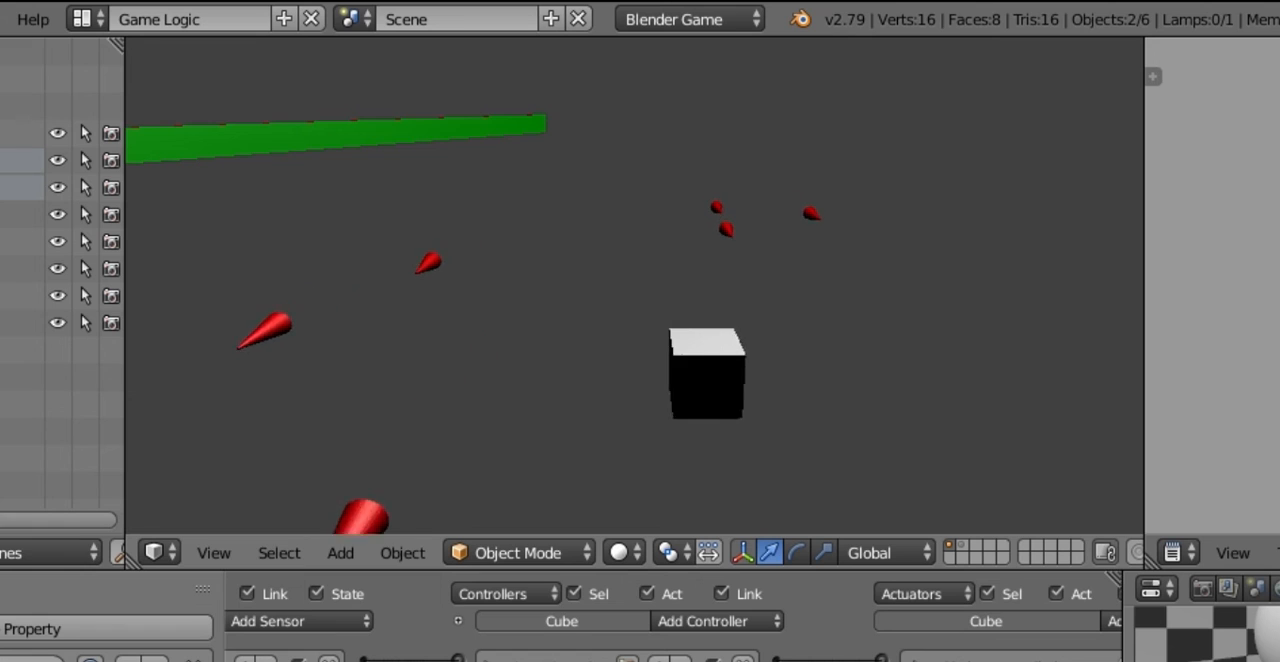
pyautogui.press('Left')
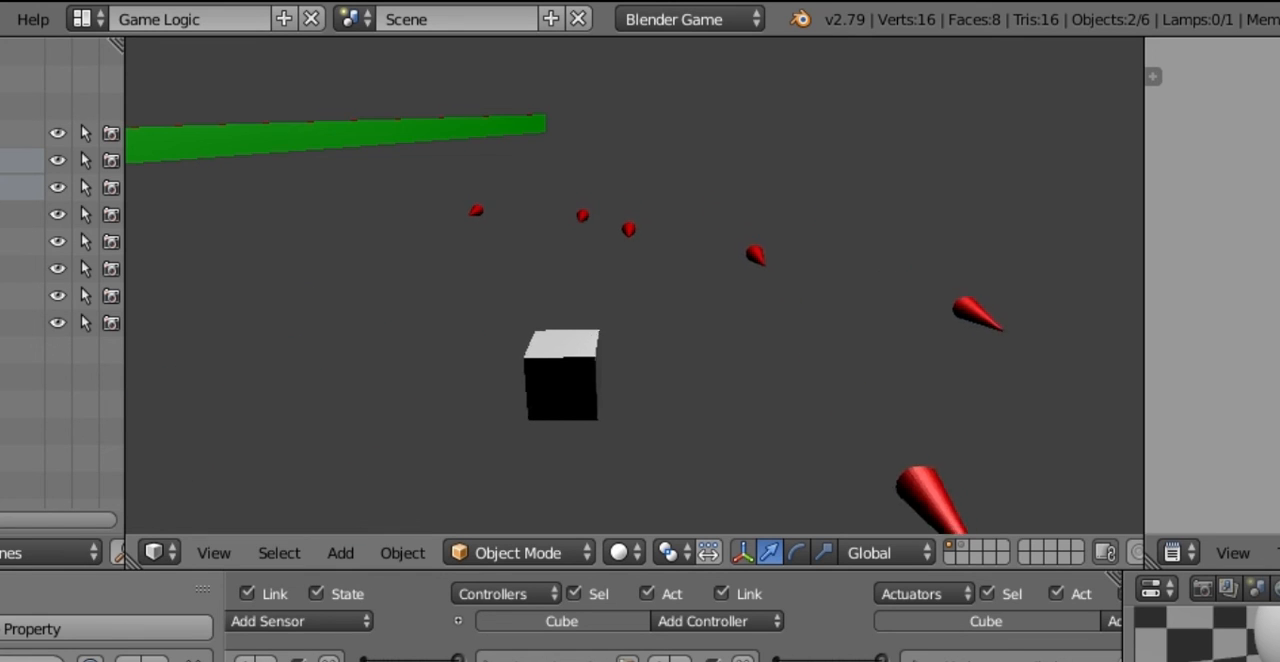
pyautogui.press('Left')
pyautogui.press('Right')
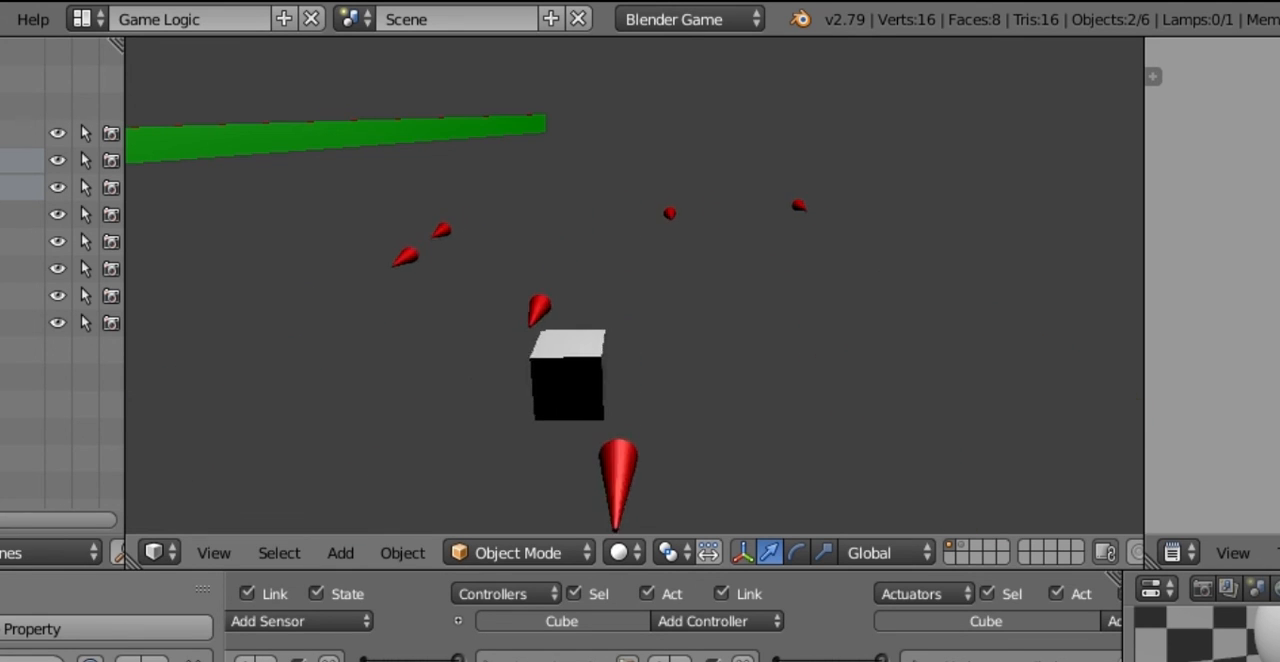
pyautogui.press('Left')
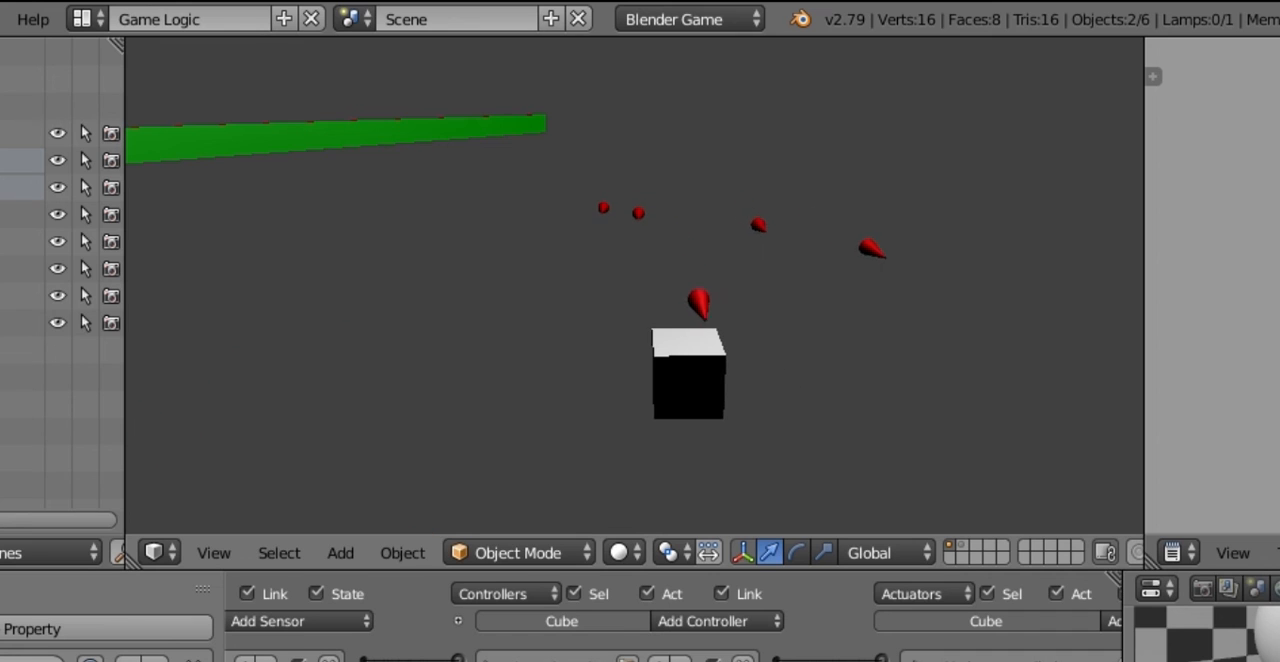
pyautogui.press('Right')
pyautogui.press('Left')
pyautogui.press('Right')
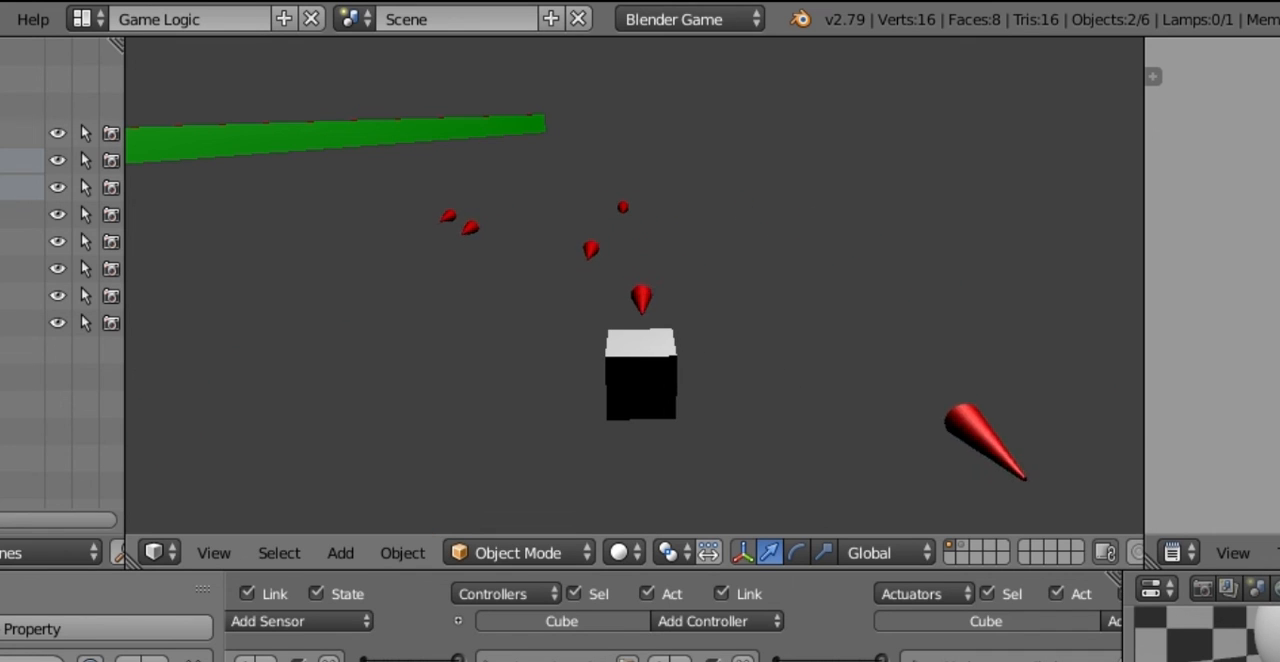
pyautogui.press('Left')
pyautogui.press('Right')
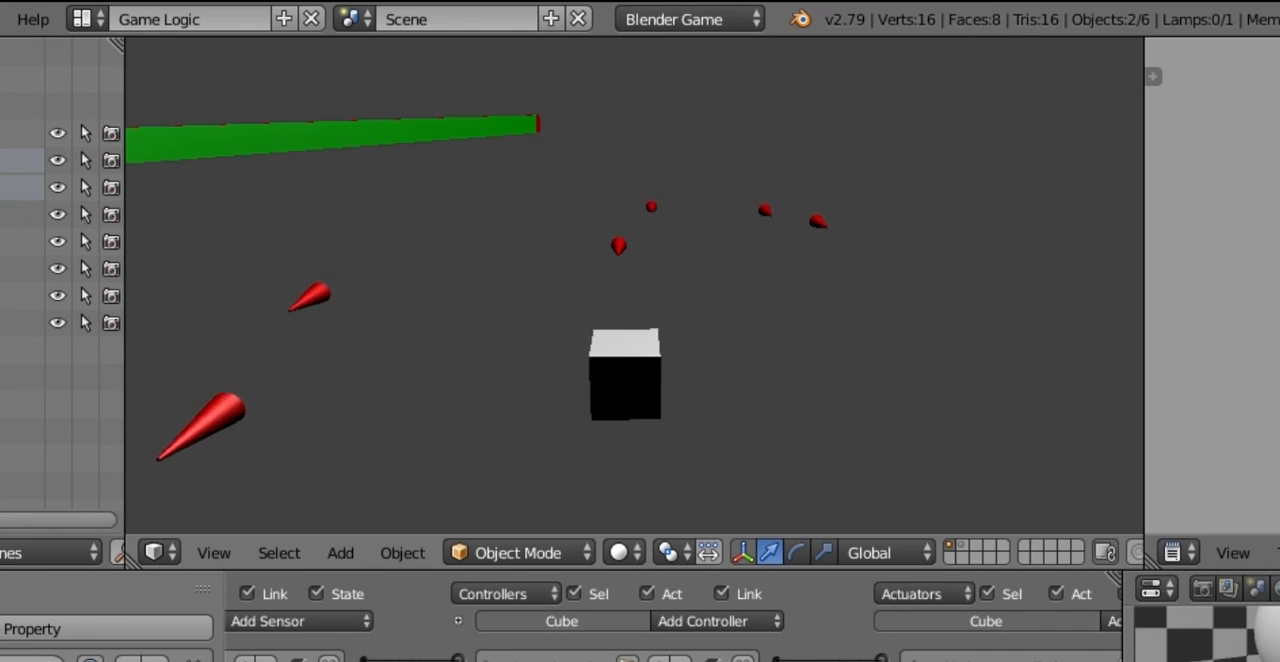
pyautogui.press('Left')
pyautogui.press('Right')
pyautogui.press('Right')
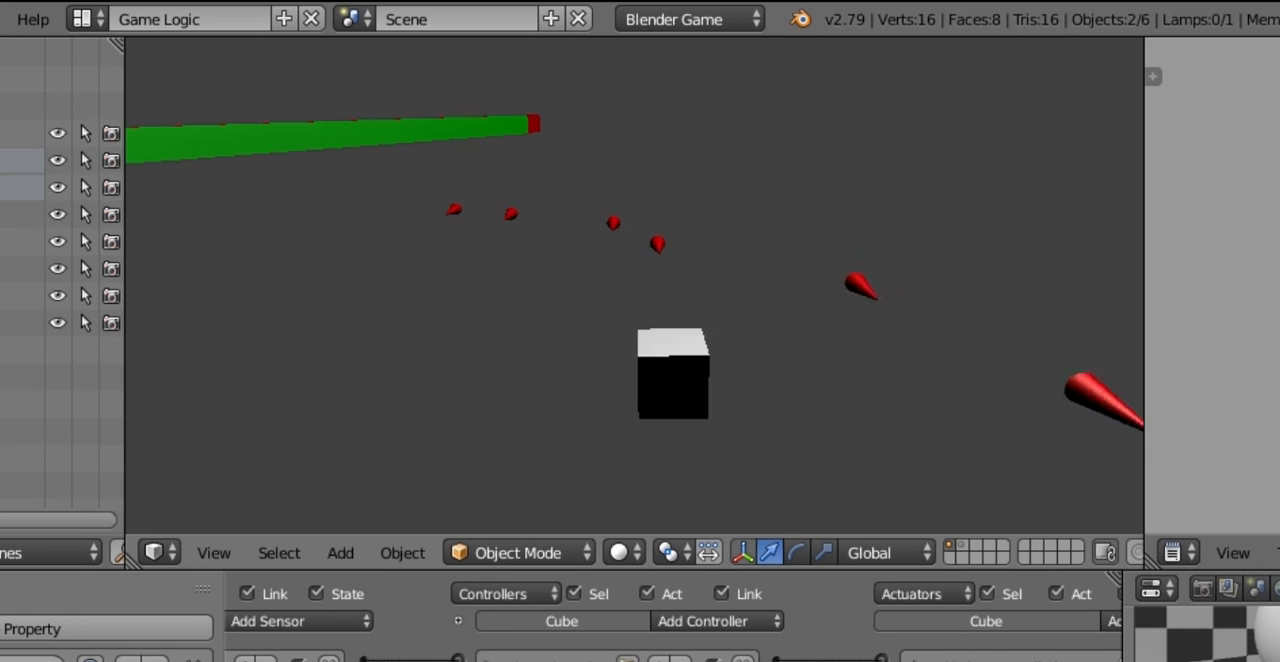
pyautogui.press('Left')
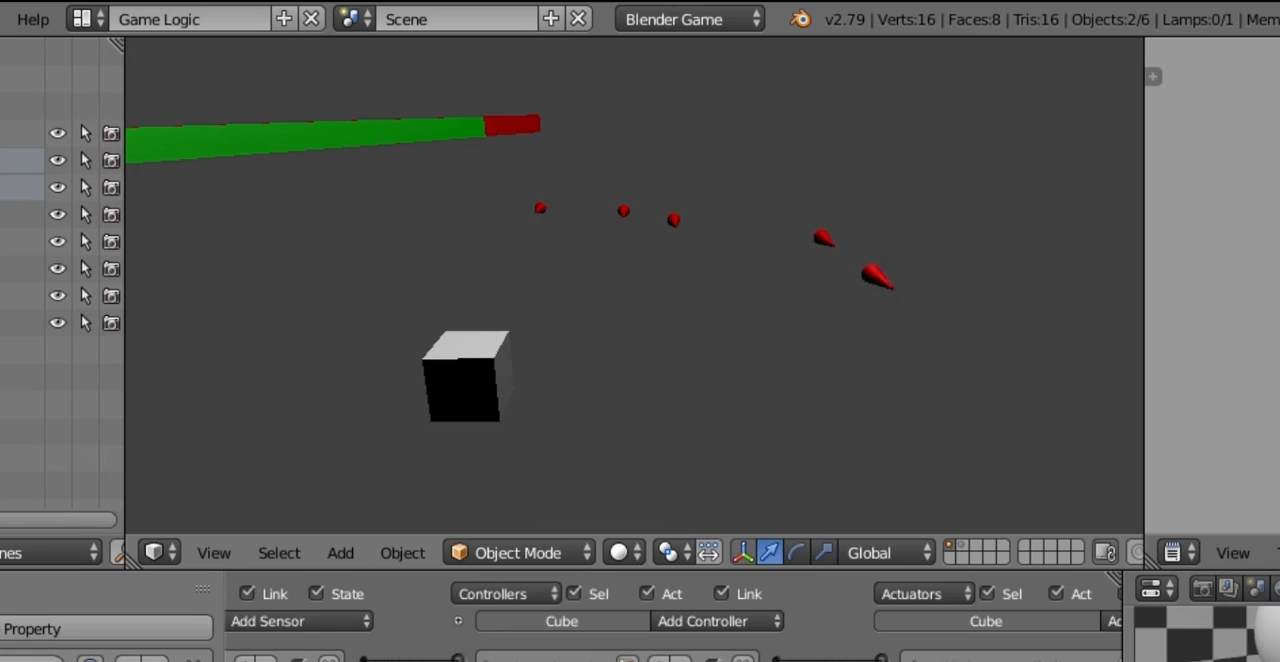
pyautogui.press('Right')
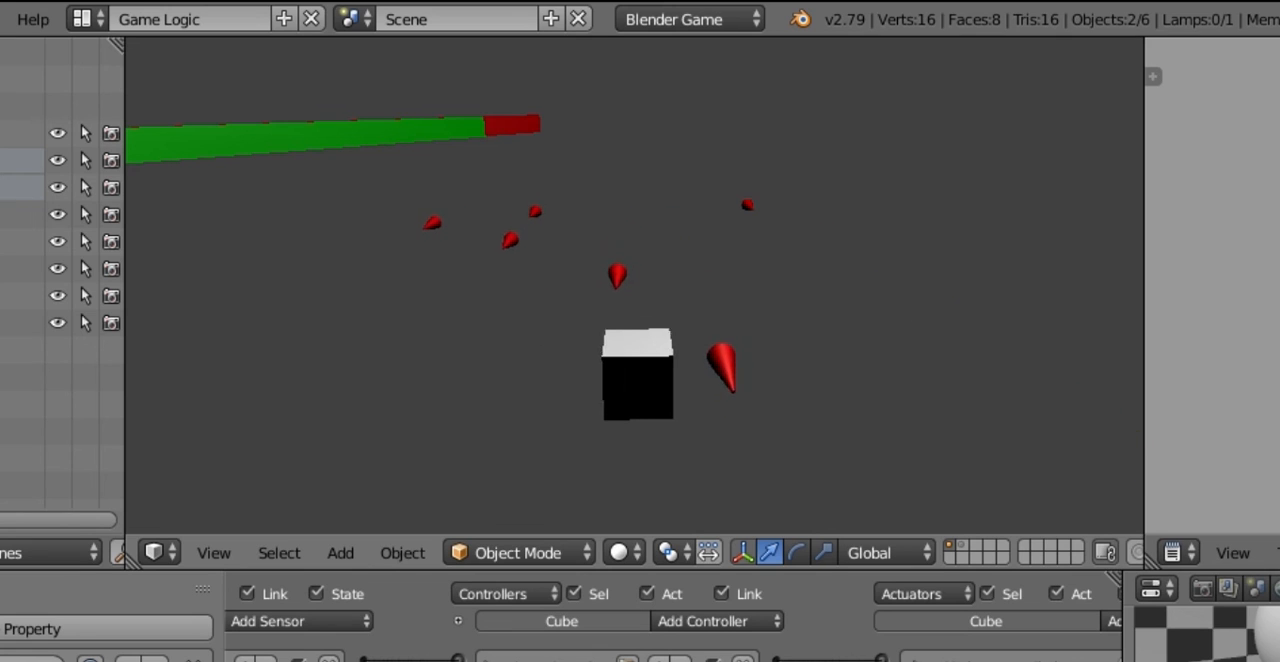
pyautogui.press('Left')
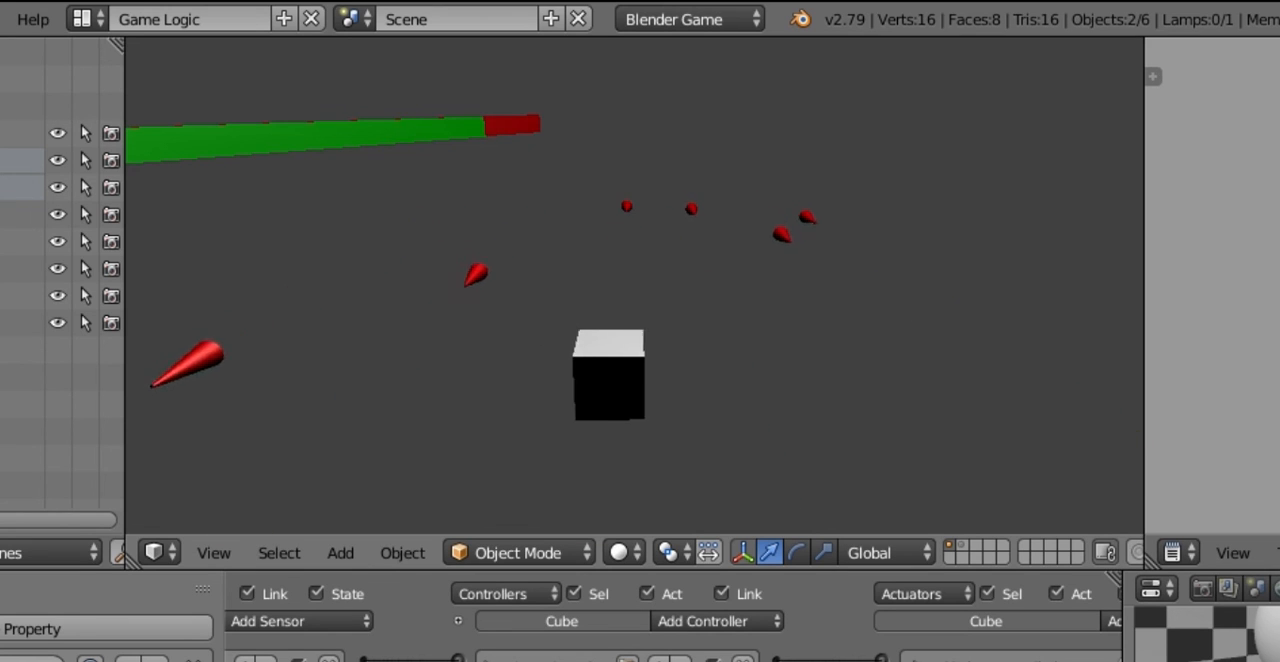
pyautogui.press('Right')
pyautogui.press('Left')
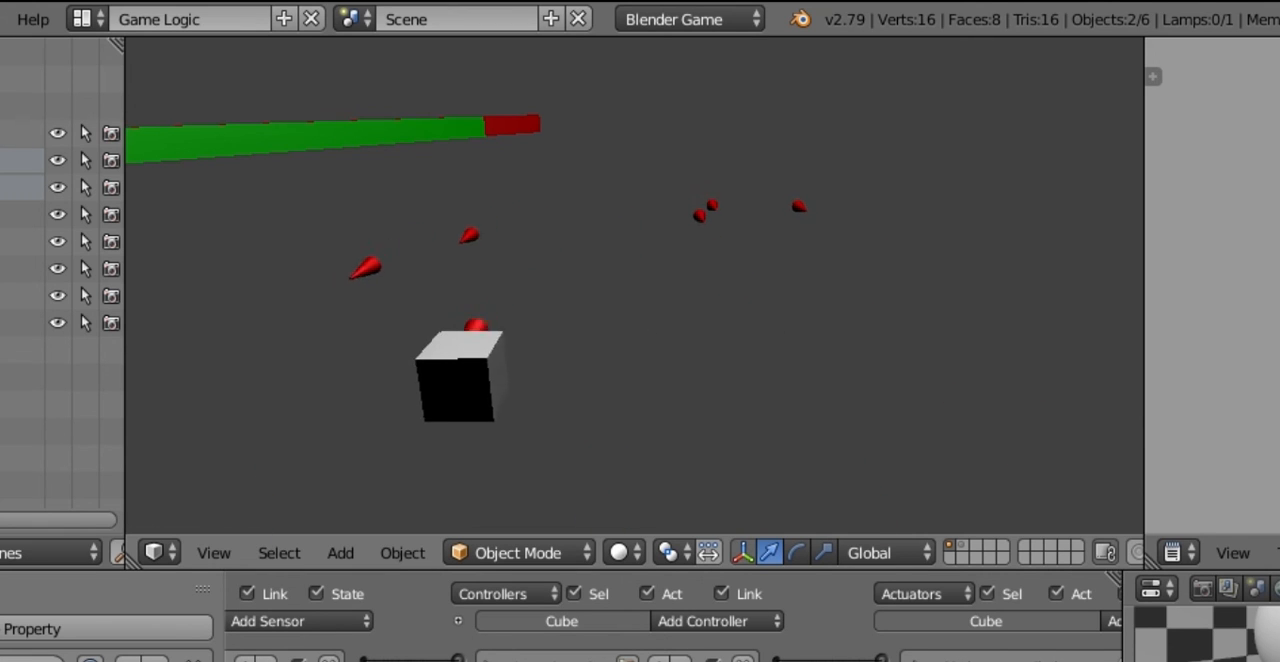
pyautogui.press('Right')
pyautogui.press('Left')
pyautogui.press('Right')
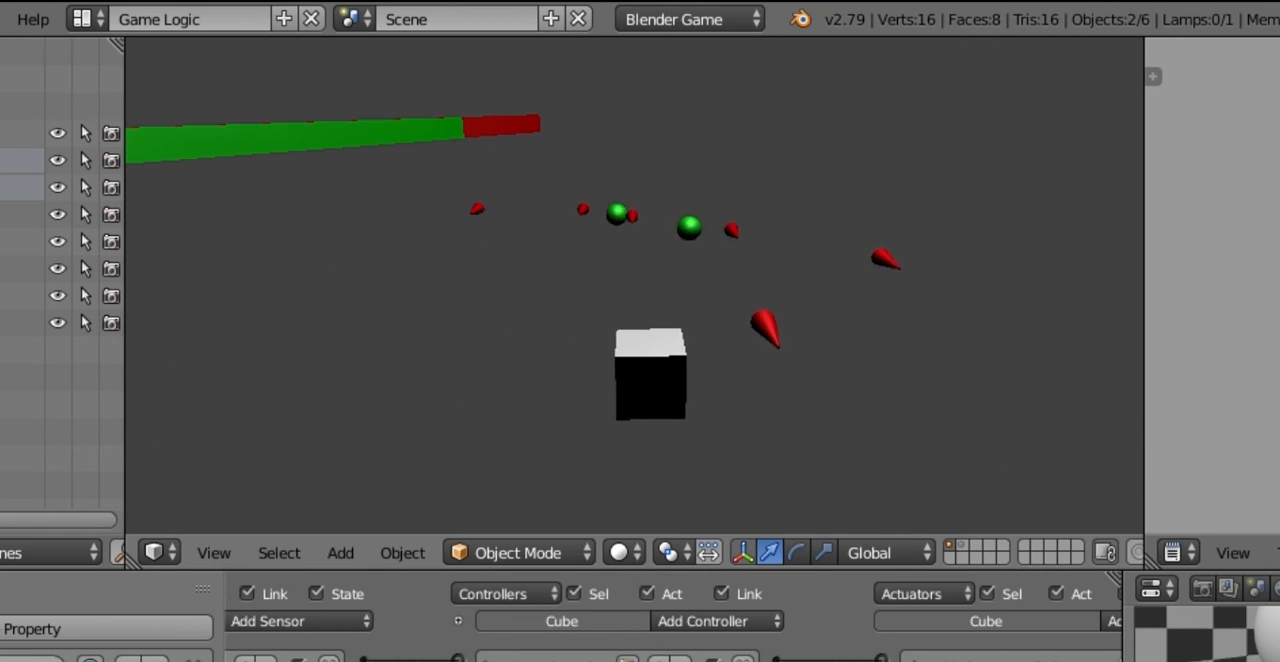
pyautogui.press('Left')
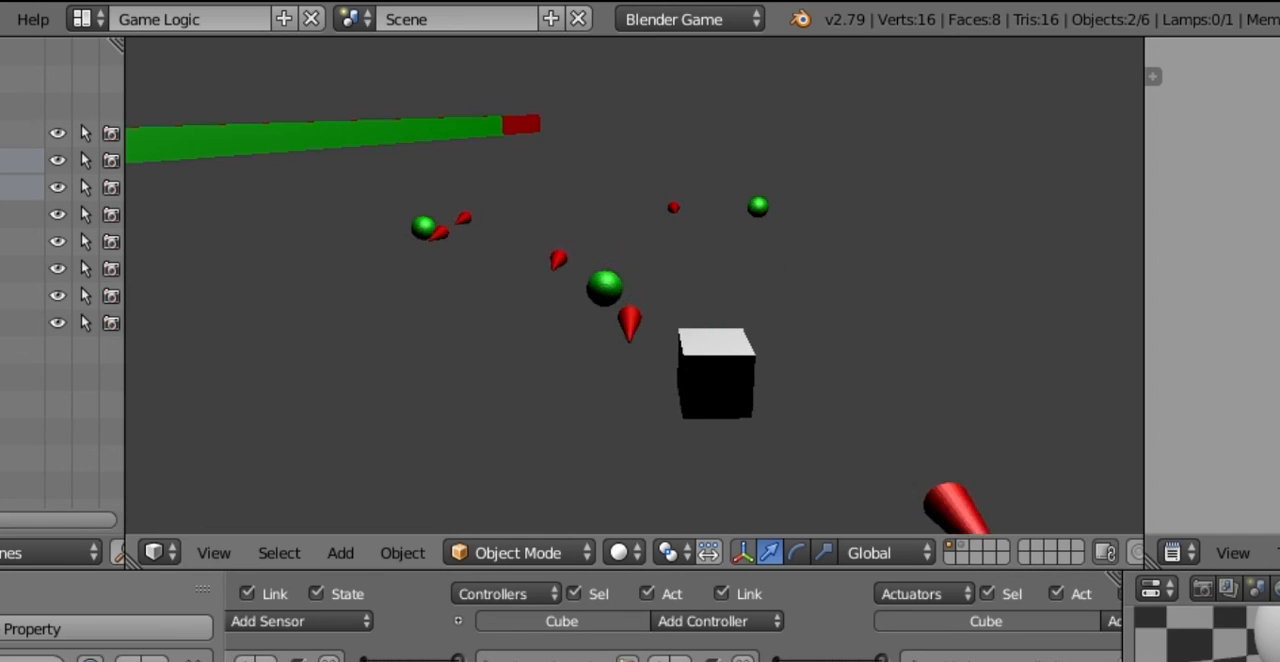
pyautogui.press('Right')
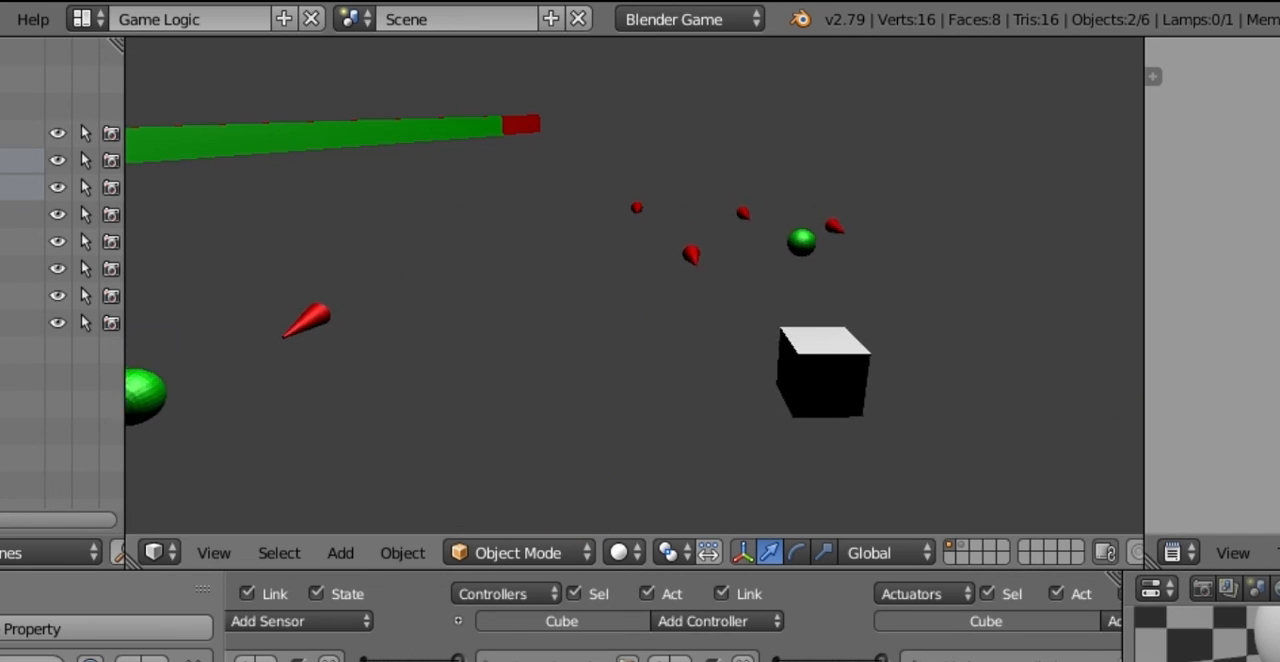
pyautogui.press('Left')
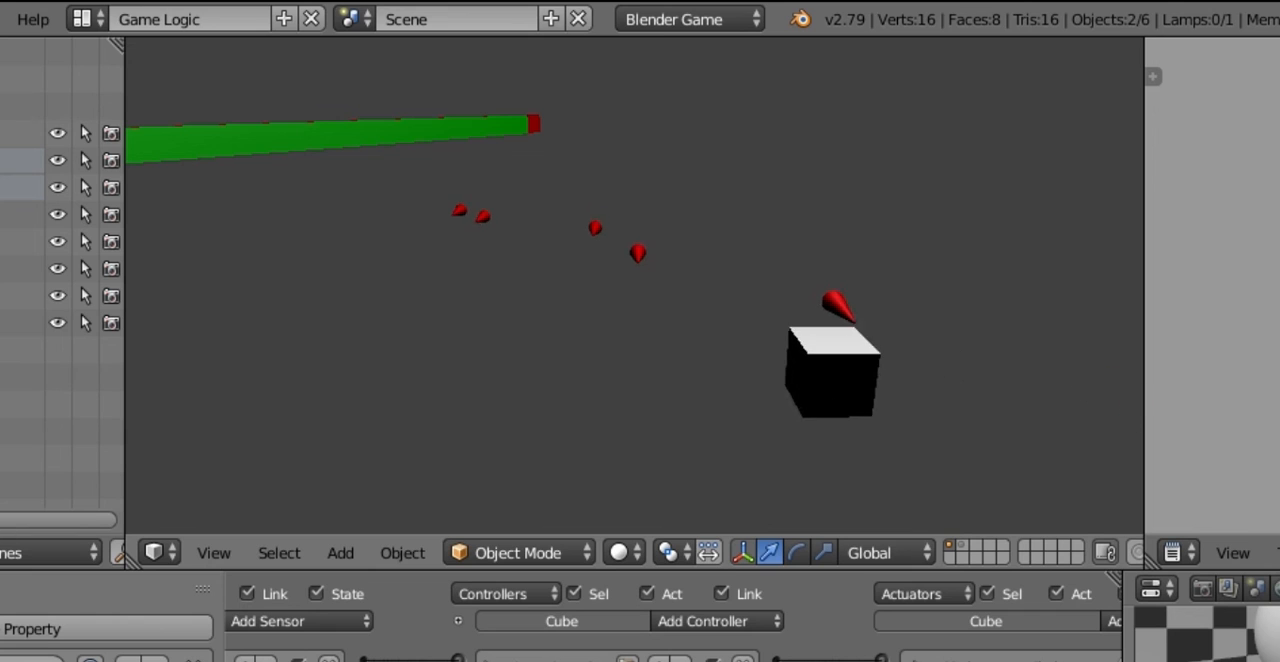
pyautogui.press('Right')
pyautogui.press('Left')
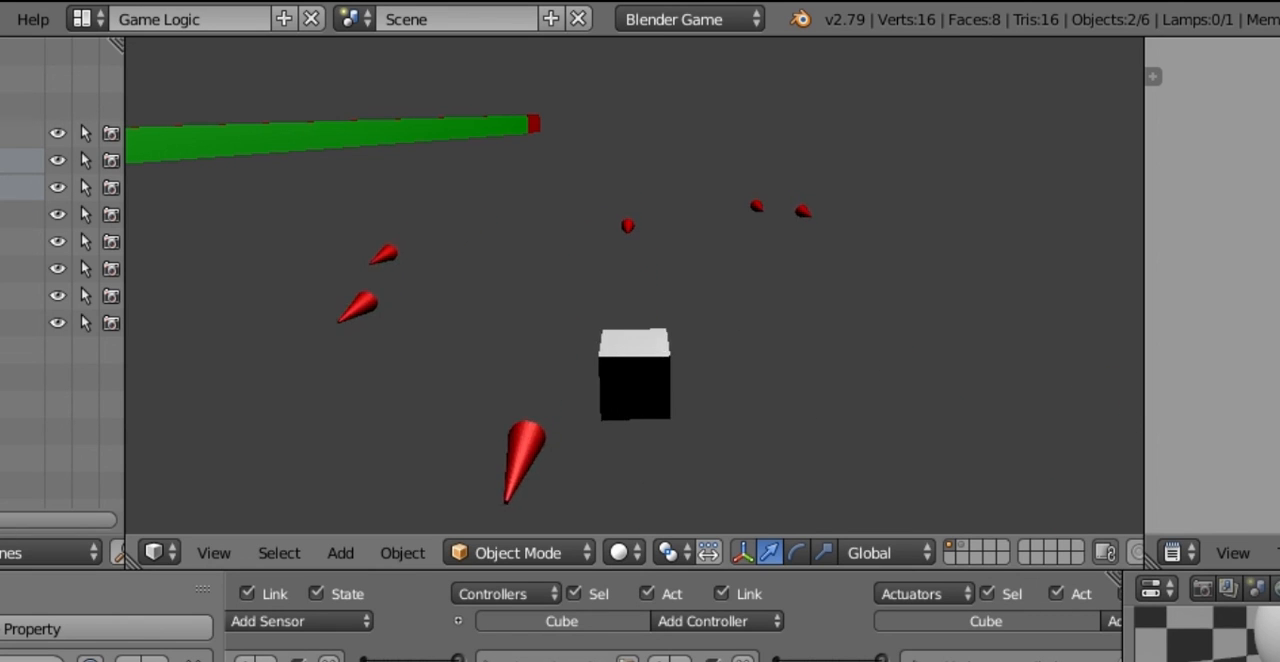
pyautogui.press('Right')
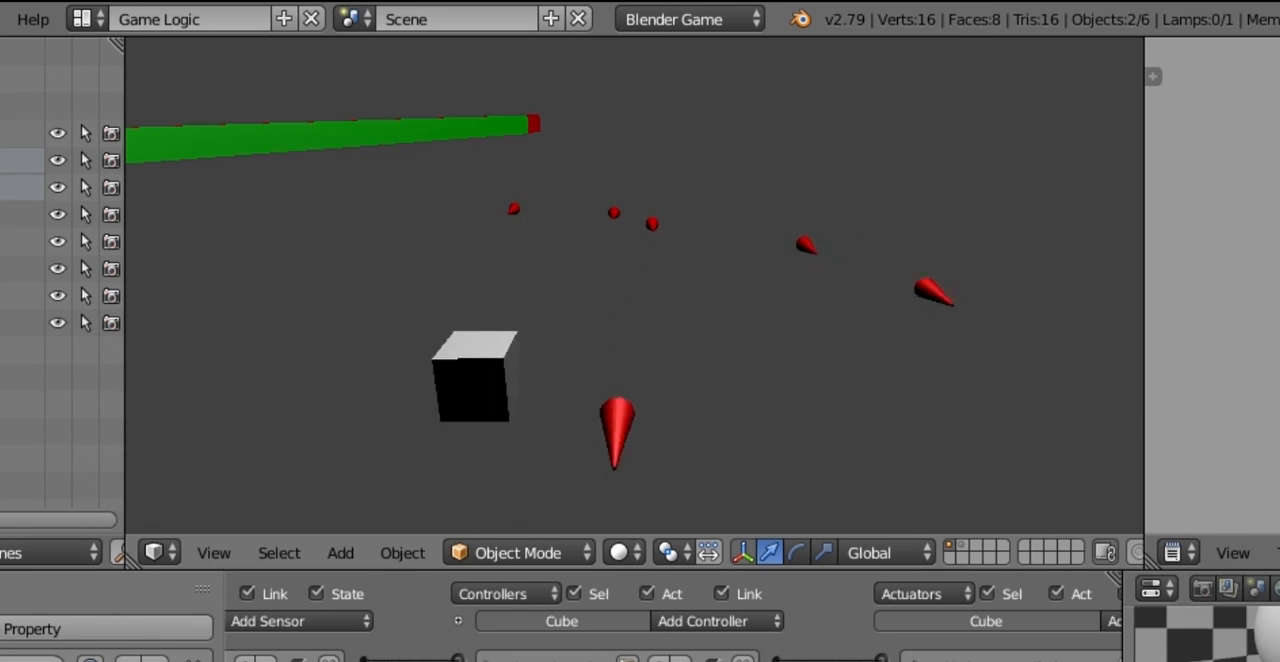
pyautogui.press('Left')
pyautogui.press('Right')
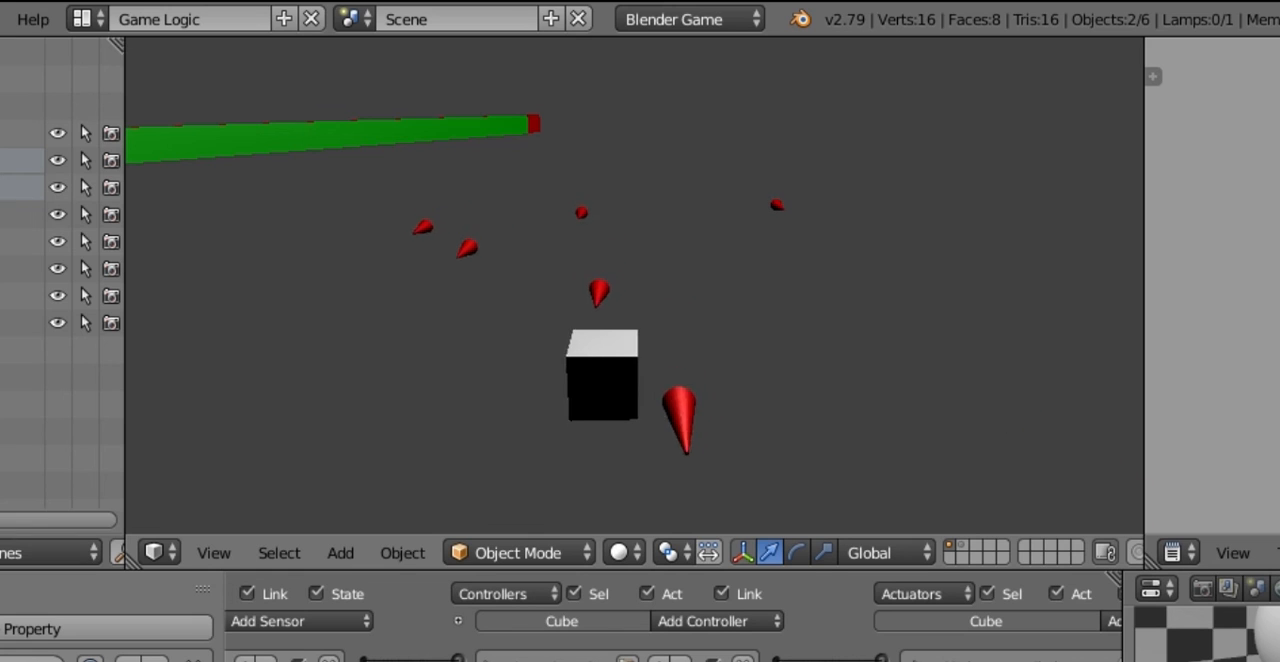
pyautogui.press('Left')
pyautogui.press('Left')
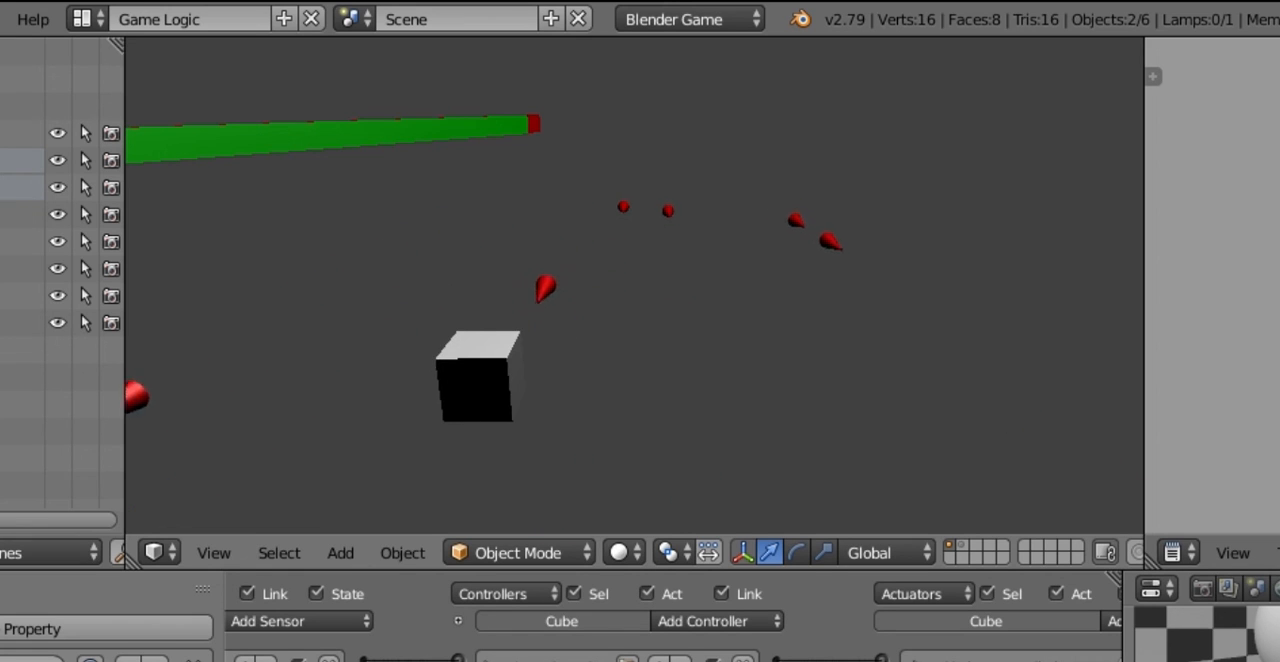
pyautogui.press('Right')
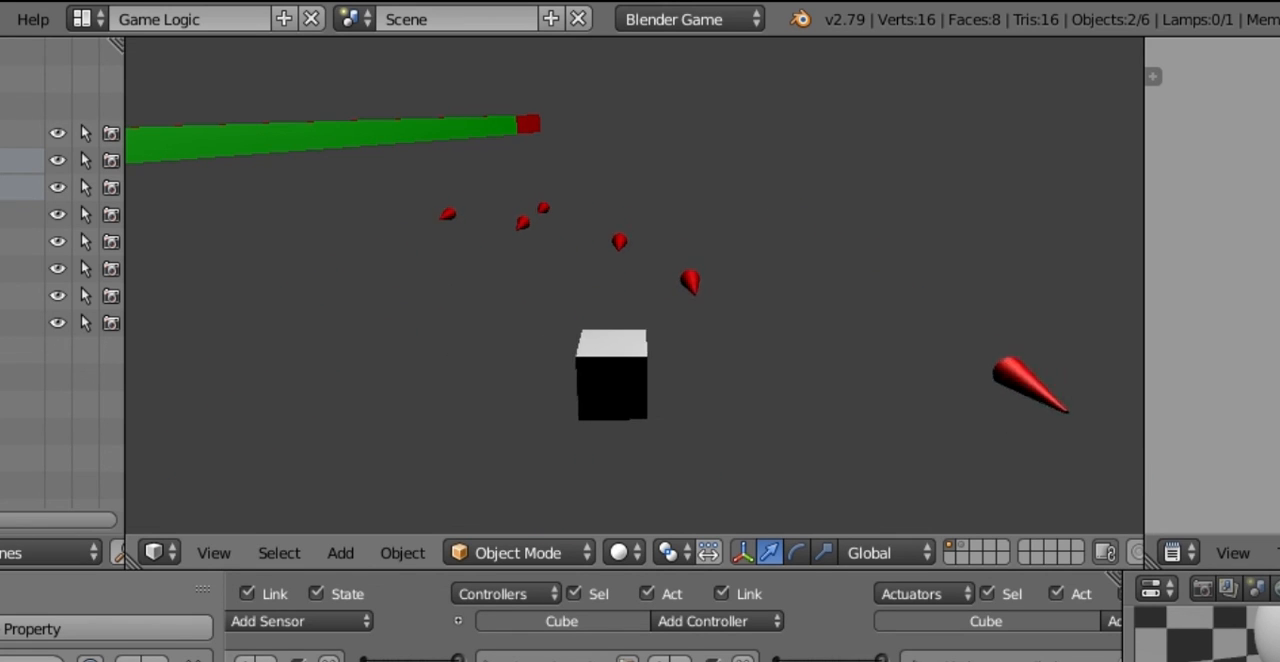
pyautogui.press('Left')
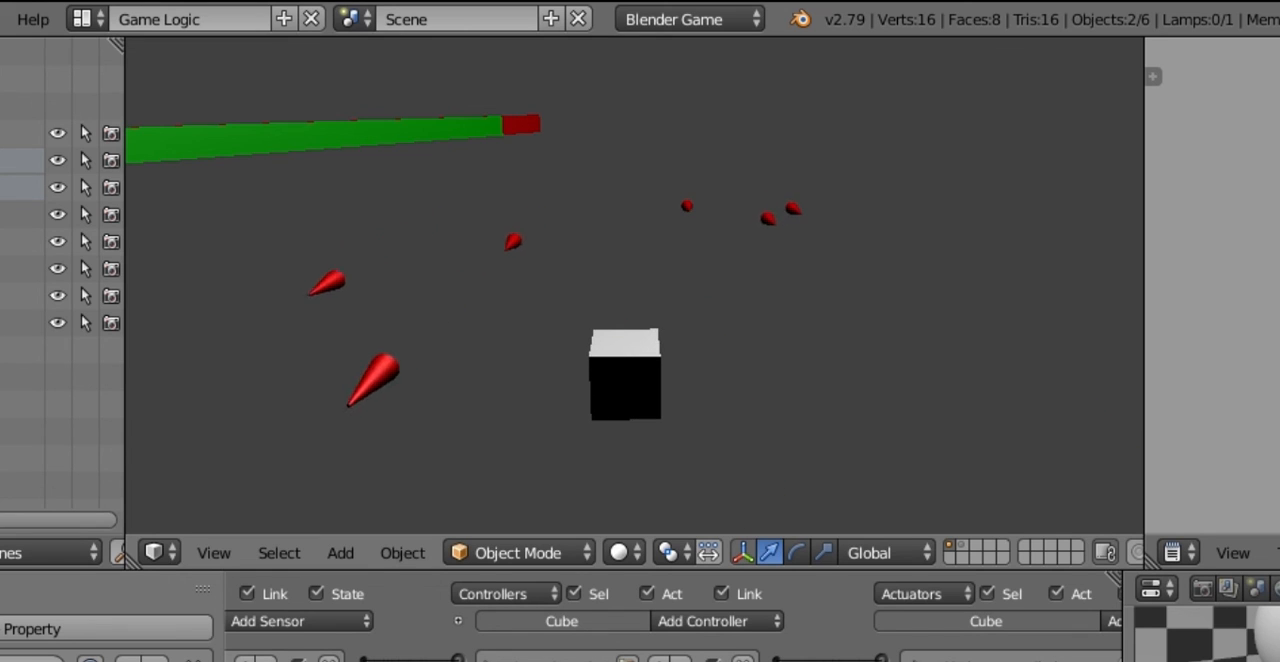
pyautogui.press('Escape')
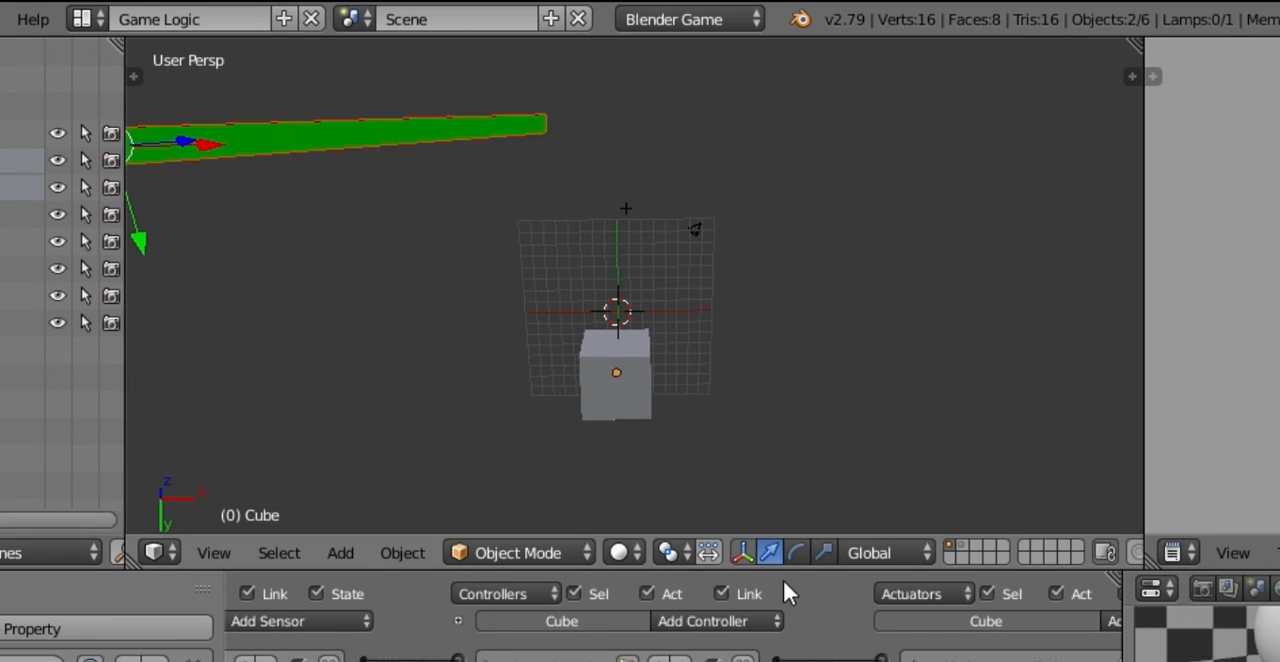